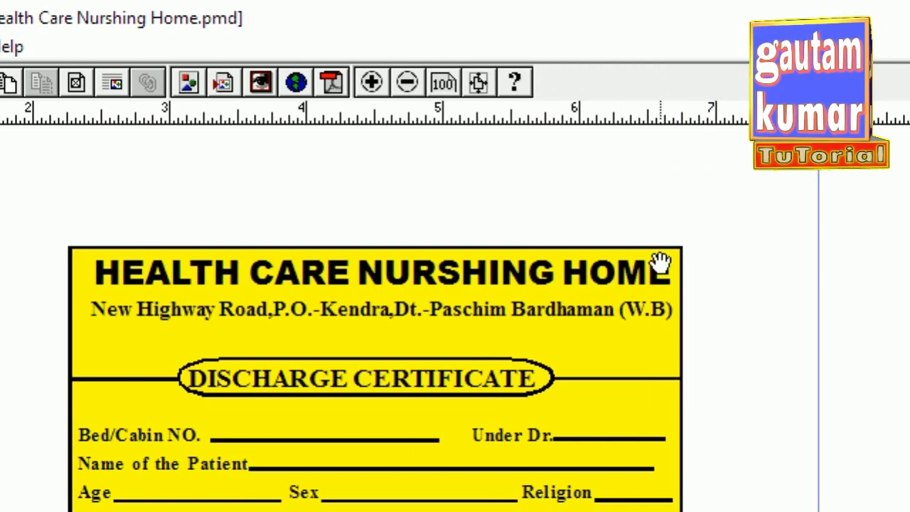
Look over the existing discharge certificate from its heading down to the Advice On Discharge section.
{"action": "left_click_drag", "start_coordinate": [265, 331], "coordinate": [258, 258]}
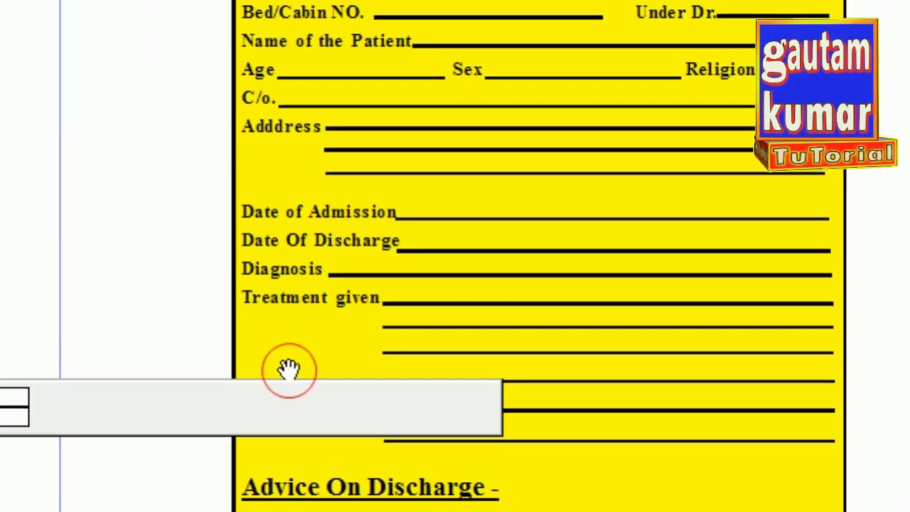
{"action": "left_click_drag", "start_coordinate": [288, 370], "coordinate": [293, 275]}
{"action": "left_click_drag", "start_coordinate": [334, 84], "coordinate": [285, 224]}
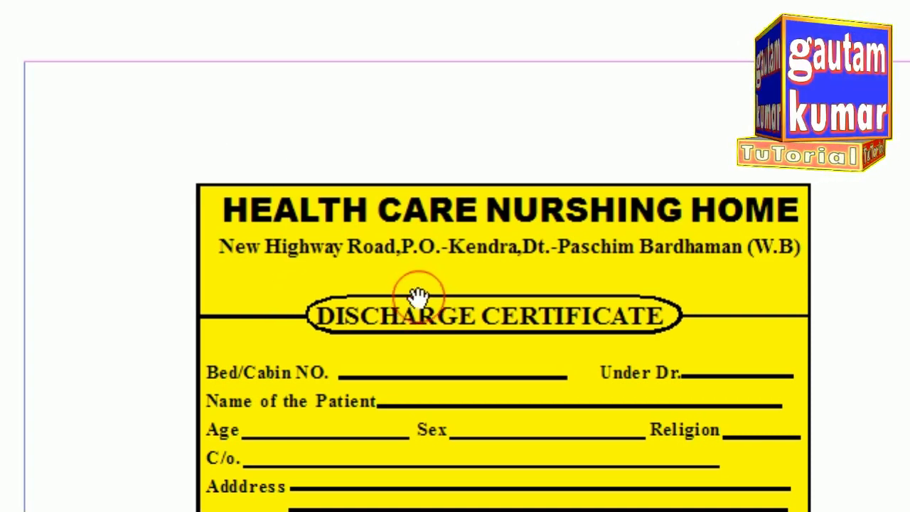
{"action": "left_click_drag", "start_coordinate": [417, 295], "coordinate": [372, 228]}
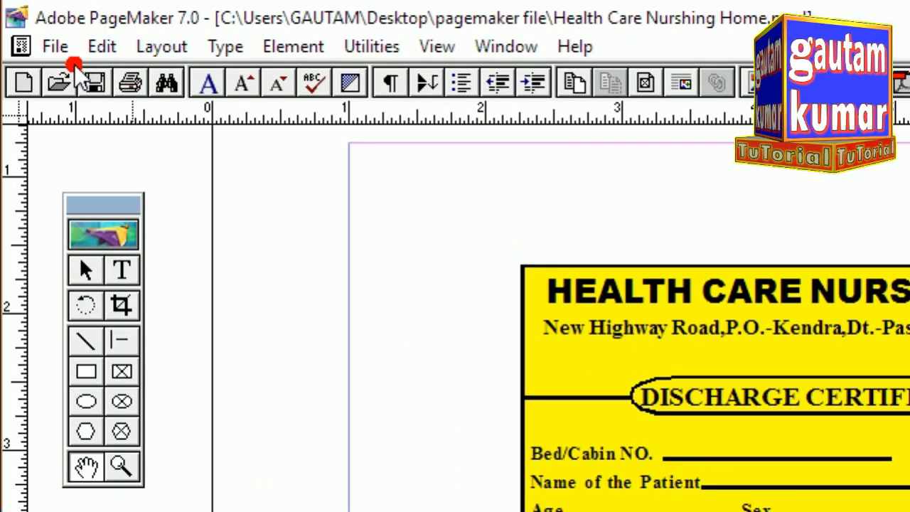
{"action": "left_click", "coordinate": [64, 45]}
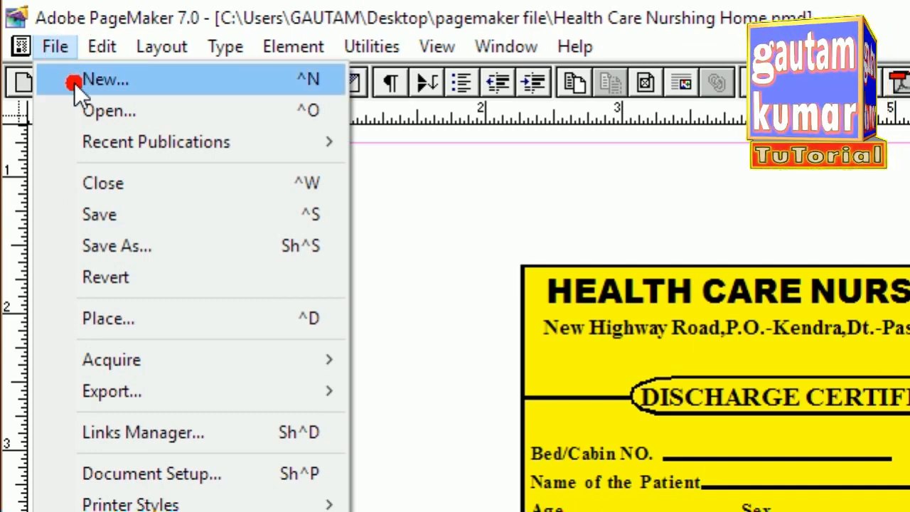
{"action": "left_click", "coordinate": [74, 83]}
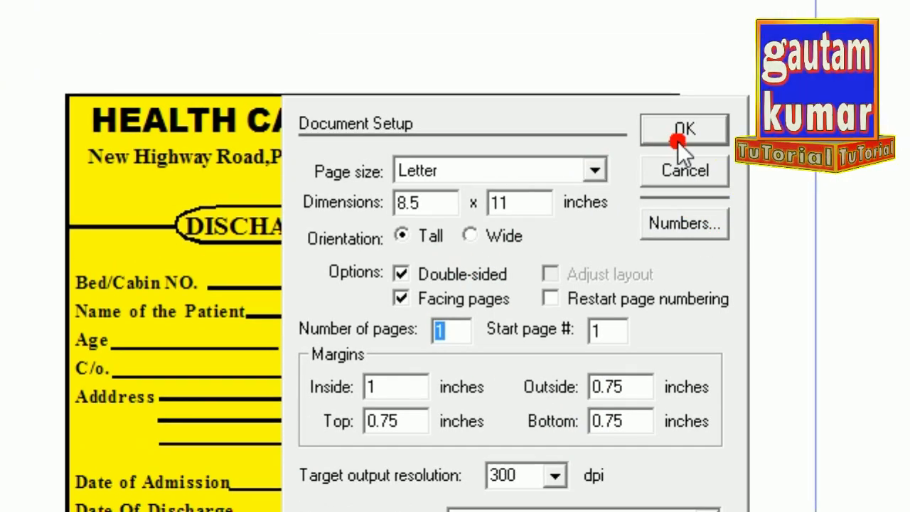
{"action": "left_click", "coordinate": [671, 168]}
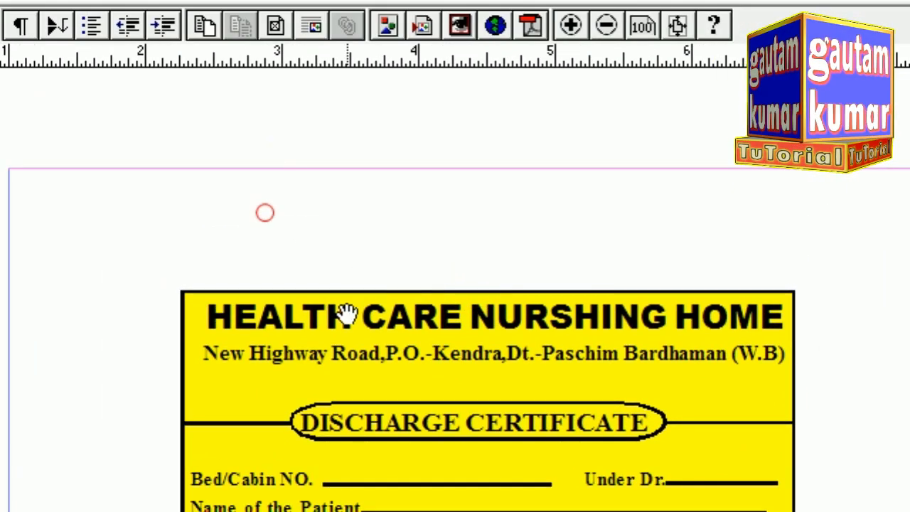
Fit the page in the window and move the existing discharge certificate off the page onto the pasteboard.
{"action": "right_click", "coordinate": [318, 225]}
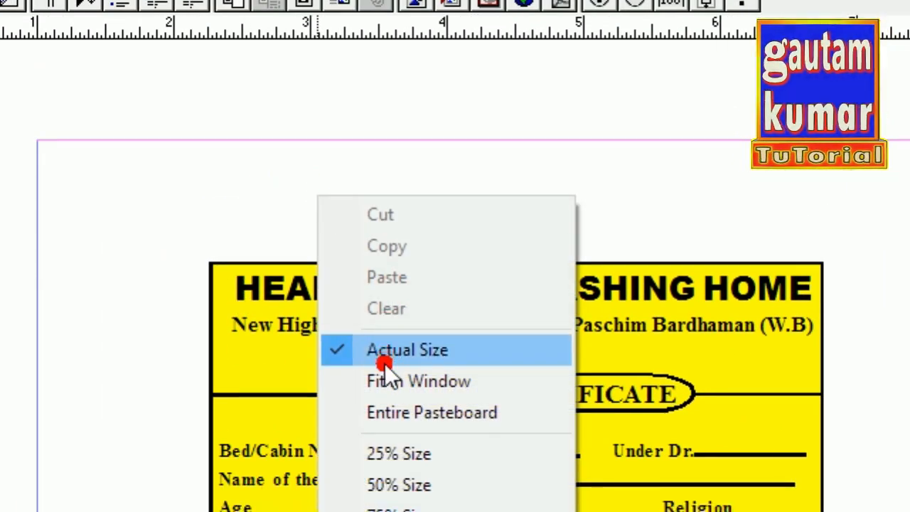
{"action": "left_click", "coordinate": [375, 408]}
{"action": "left_click_drag", "start_coordinate": [555, 335], "coordinate": [406, 317]}
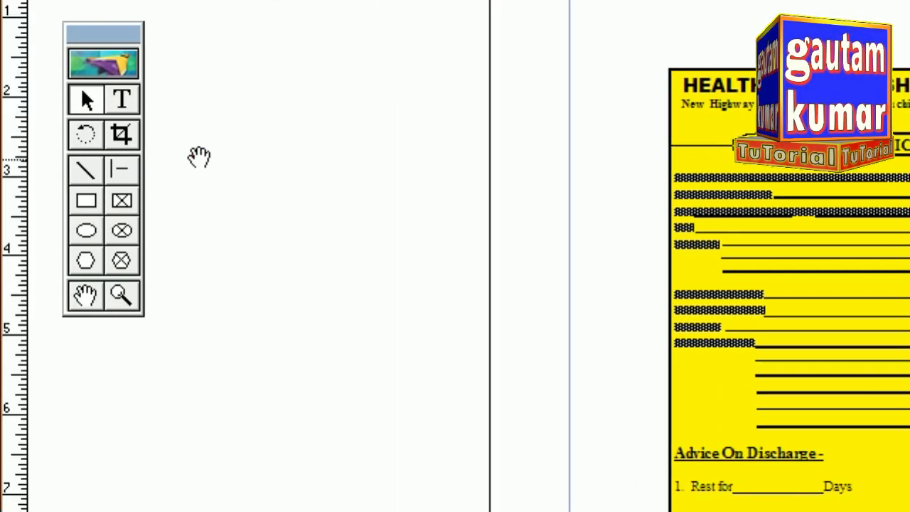
{"action": "left_click", "coordinate": [86, 99]}
{"action": "left_click", "coordinate": [796, 208]}
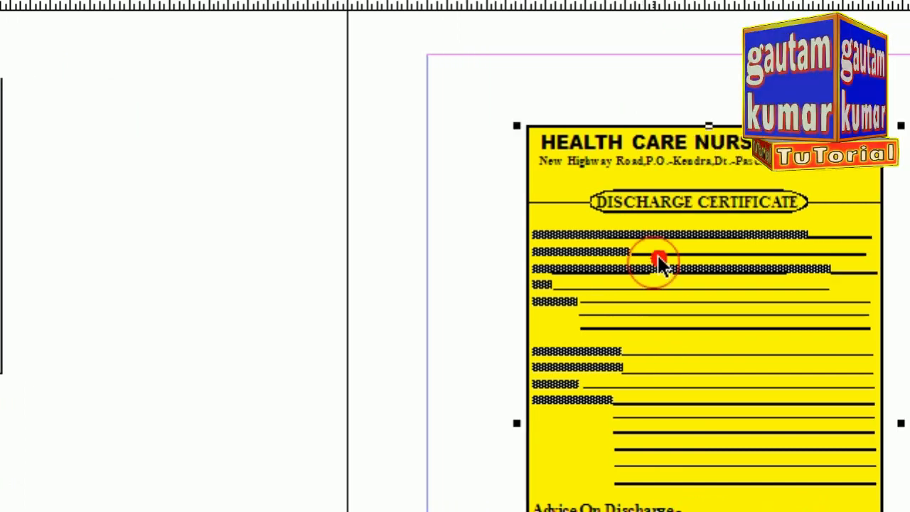
{"action": "left_click_drag", "start_coordinate": [716, 295], "coordinate": [681, 247]}
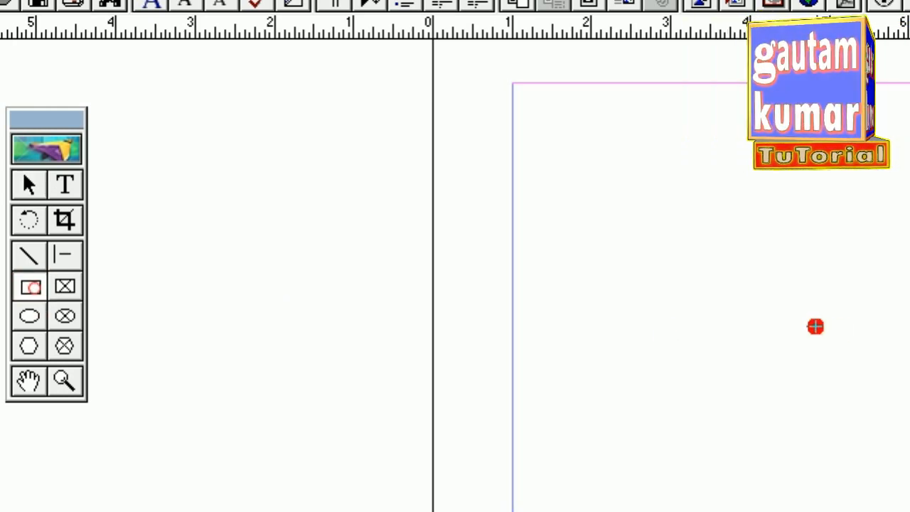
Draw a rectangle about 4.27 in wide and 6.08 in high on the empty page and set its fill to [None].
{"action": "left_click_drag", "start_coordinate": [658, 162], "coordinate": [788, 256]}
{"action": "left_click_drag", "start_coordinate": [613, 257], "coordinate": [680, 359]}
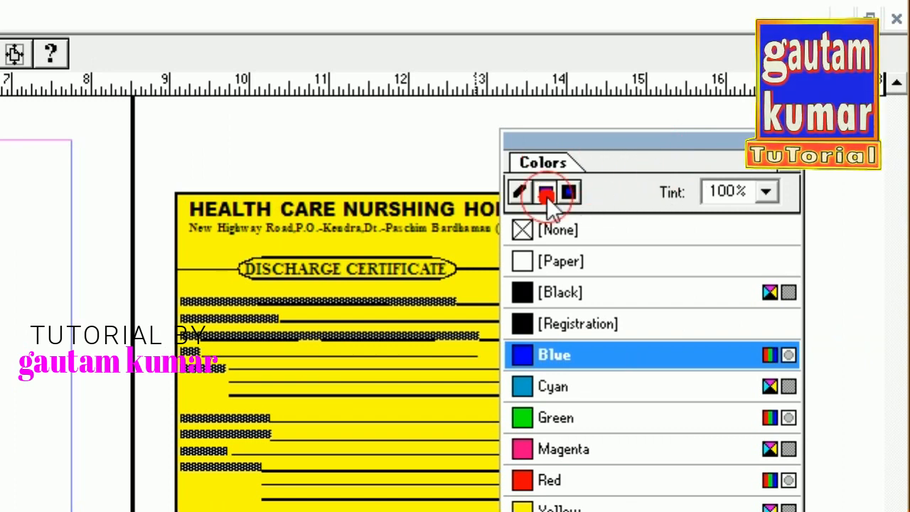
{"action": "left_click", "coordinate": [526, 231]}
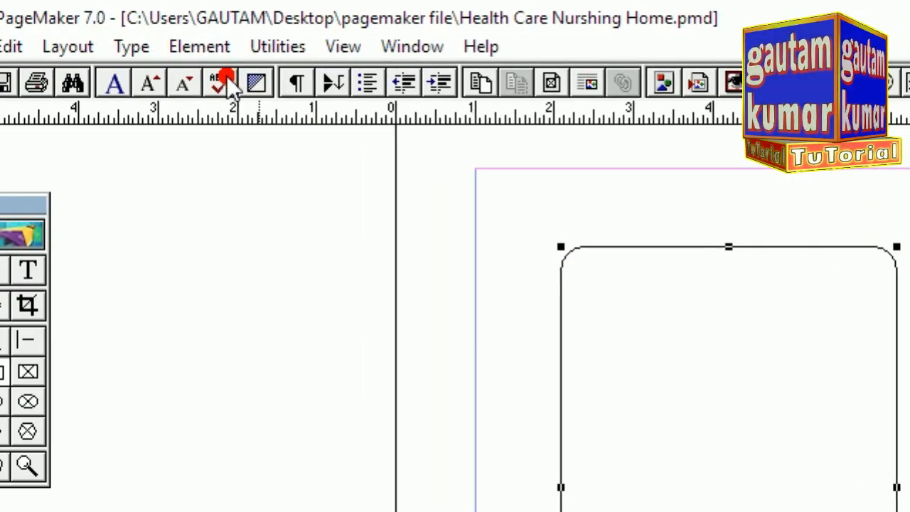
Change the rectangle's Rounded Corners setting to the square corner style.
{"action": "left_click", "coordinate": [235, 48]}
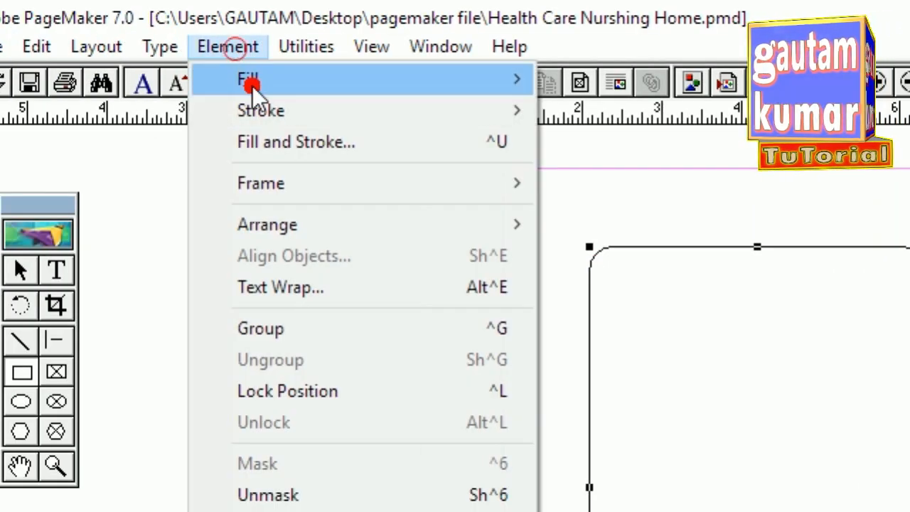
{"action": "mouse_move", "coordinate": [256, 75]}
{"action": "mouse_move", "coordinate": [269, 111]}
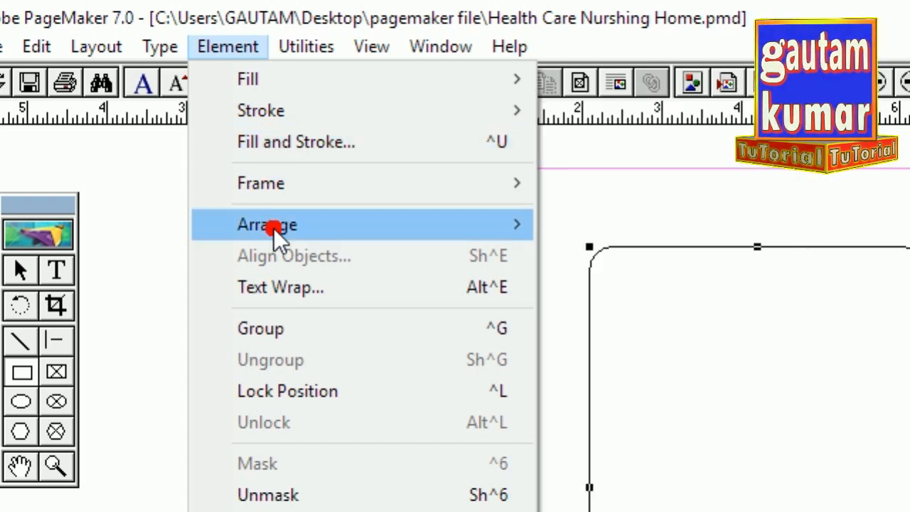
{"action": "left_click", "coordinate": [331, 466]}
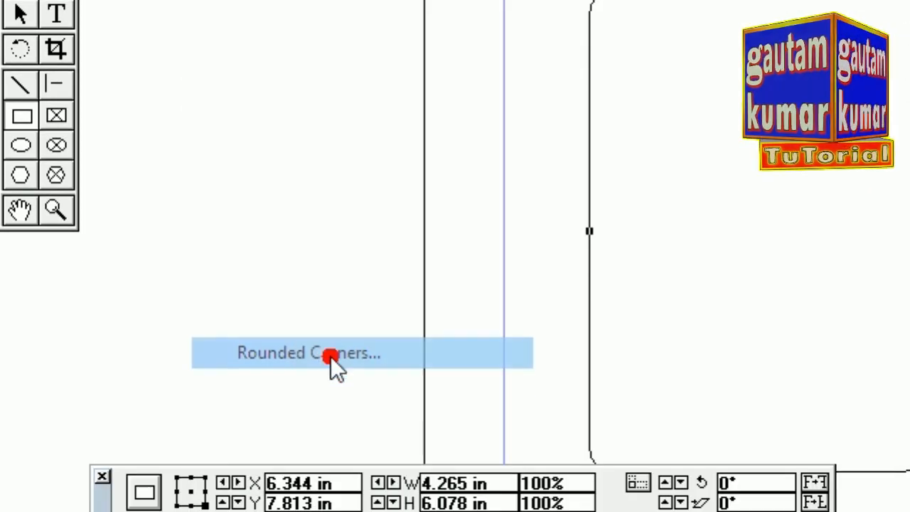
{"action": "left_click", "coordinate": [669, 188]}
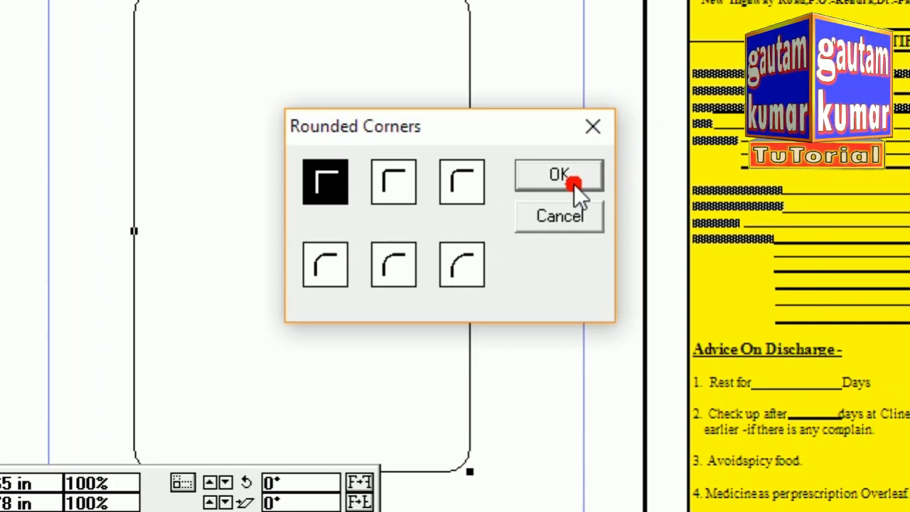
{"action": "left_click", "coordinate": [575, 185]}
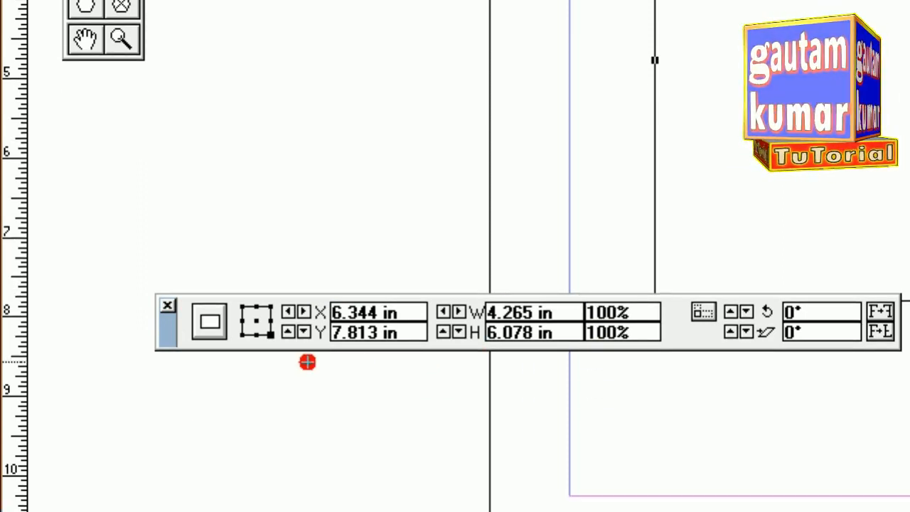
Close the Control Palette, show it again and move it clear of the rectangle.
{"action": "left_click", "coordinate": [171, 305]}
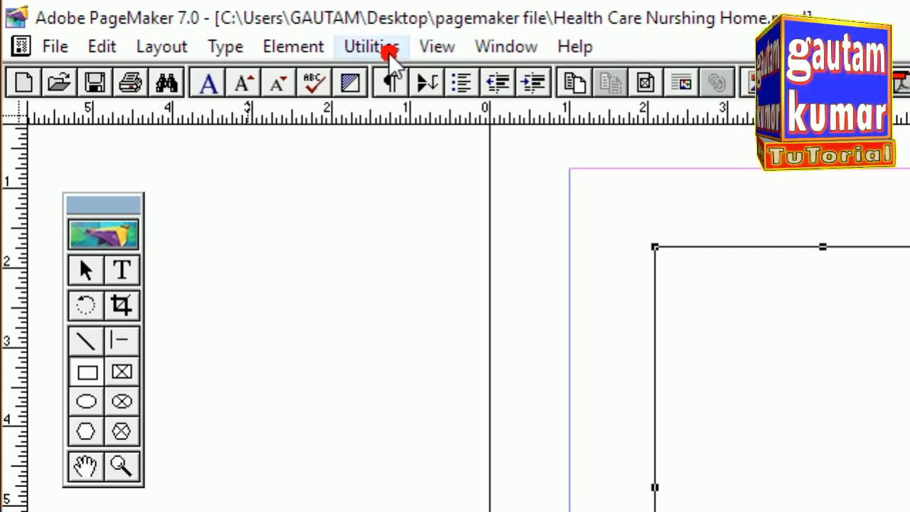
{"action": "left_click", "coordinate": [488, 50]}
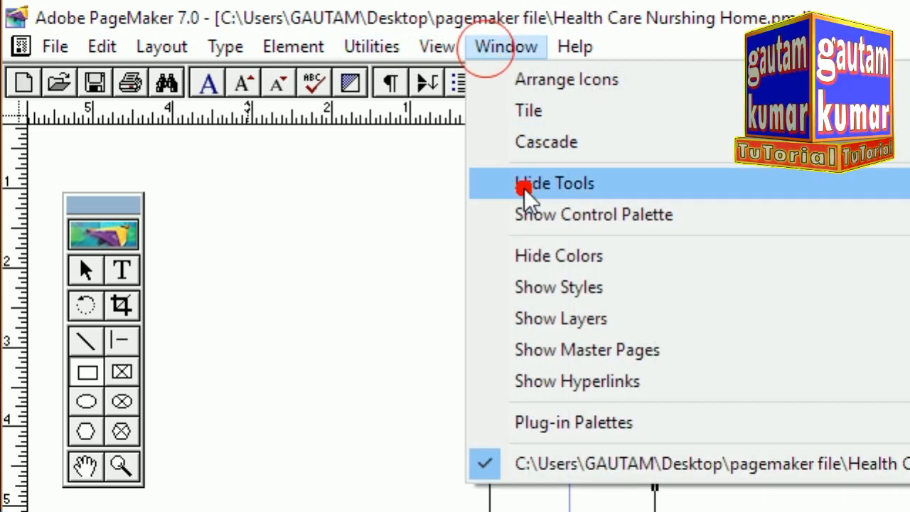
{"action": "left_click", "coordinate": [525, 213]}
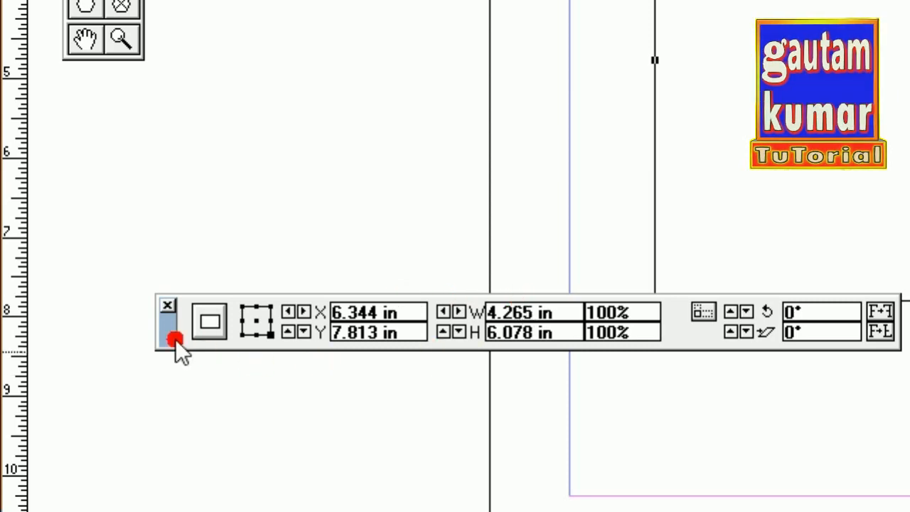
{"action": "left_click_drag", "start_coordinate": [167, 334], "coordinate": [270, 374]}
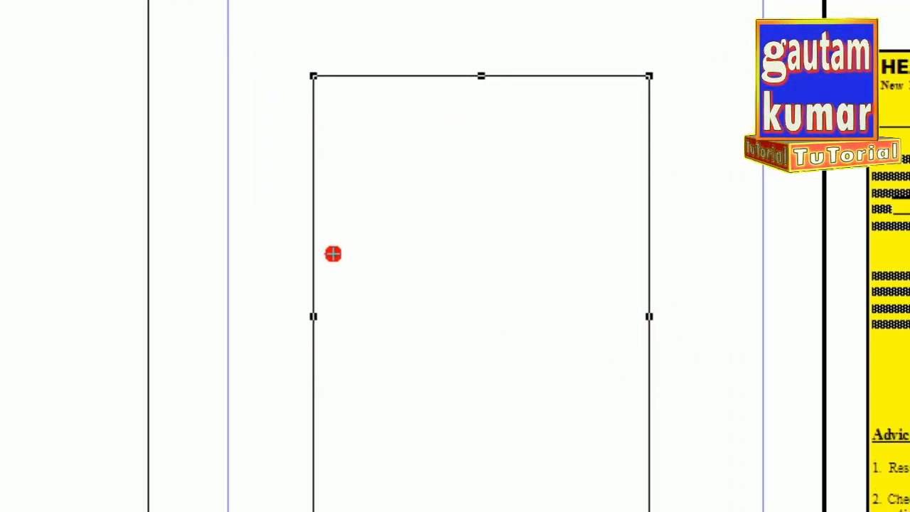
Select the rectangle and set its width to 4.5 in and its height to 7 in.
{"action": "left_click", "coordinate": [83, 126]}
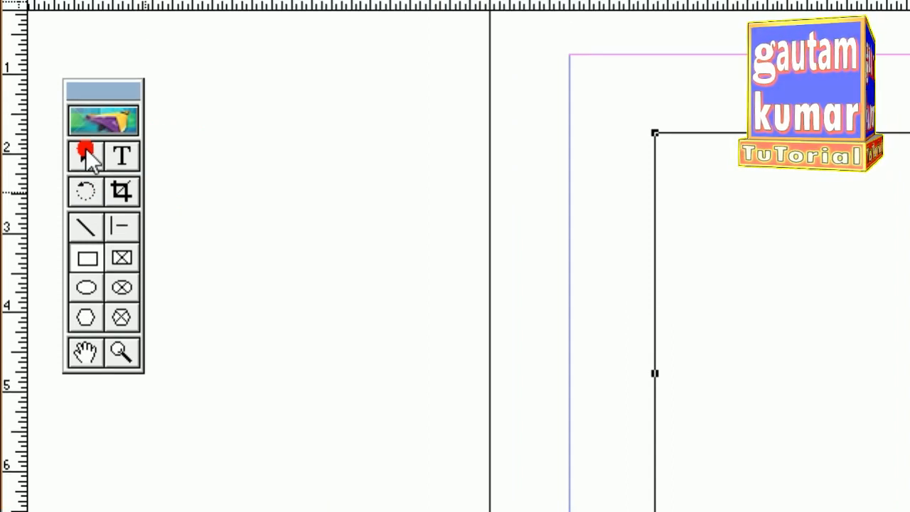
{"action": "left_click", "coordinate": [88, 156]}
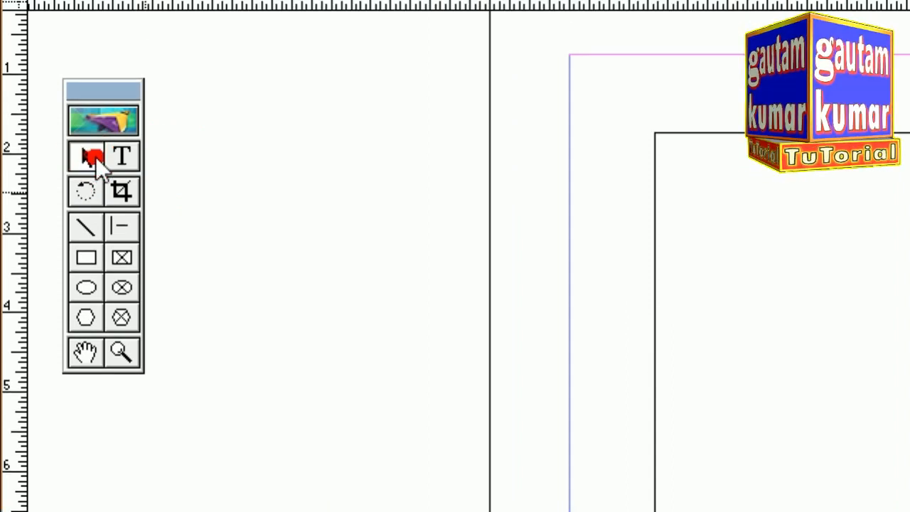
{"action": "left_click", "coordinate": [672, 141]}
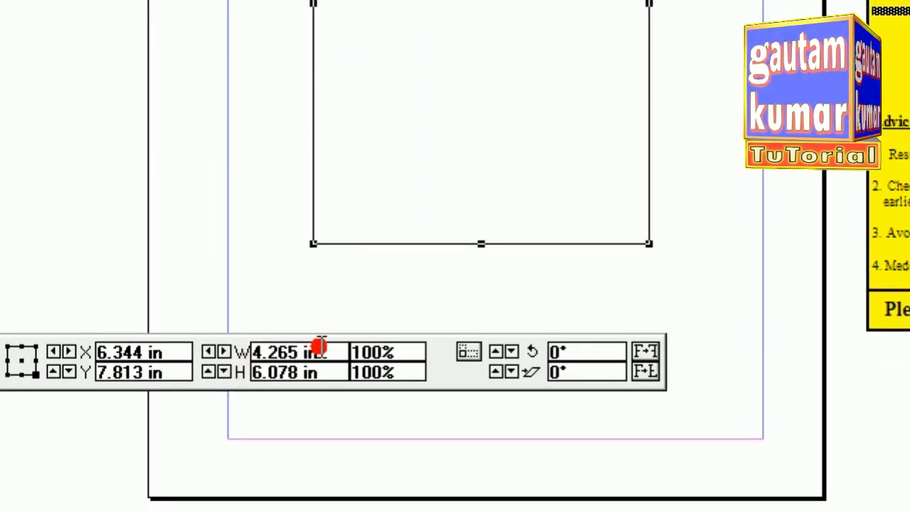
{"action": "left_click_drag", "start_coordinate": [323, 350], "coordinate": [253, 358]}
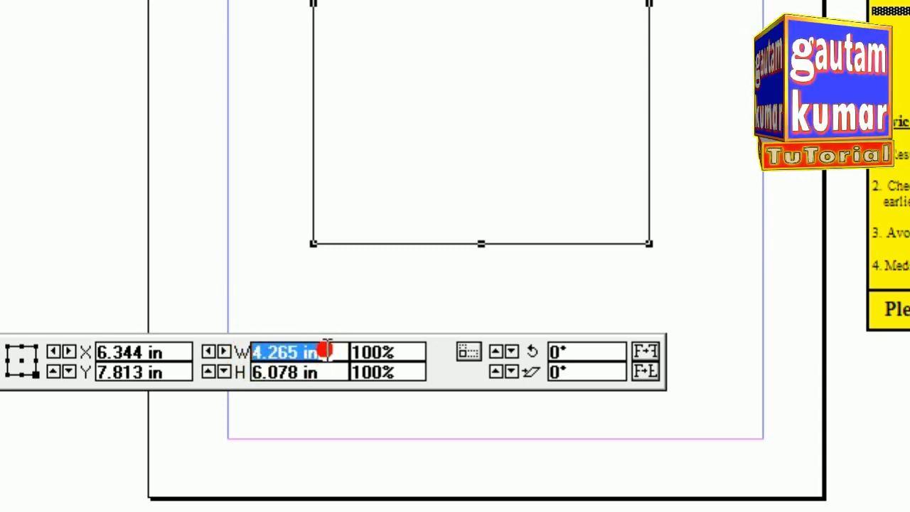
{"action": "type", "text": "4.5"}
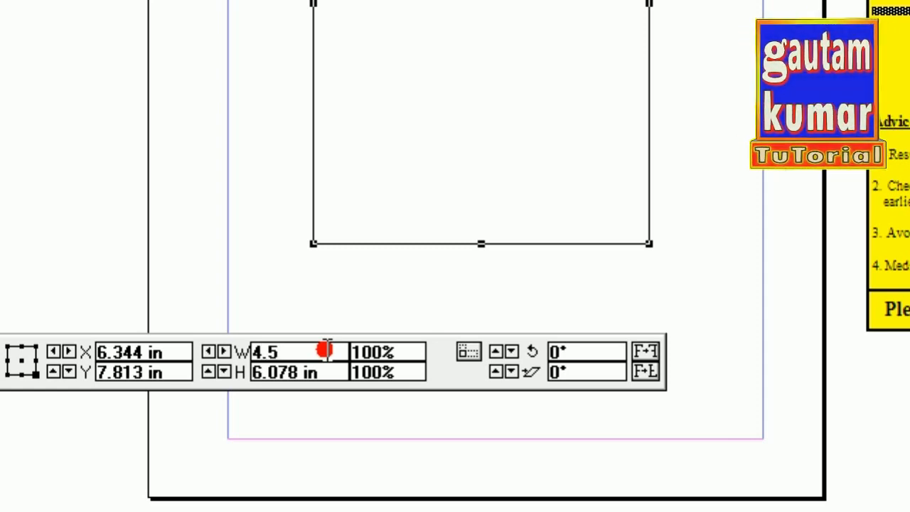
{"action": "key", "text": "Return"}
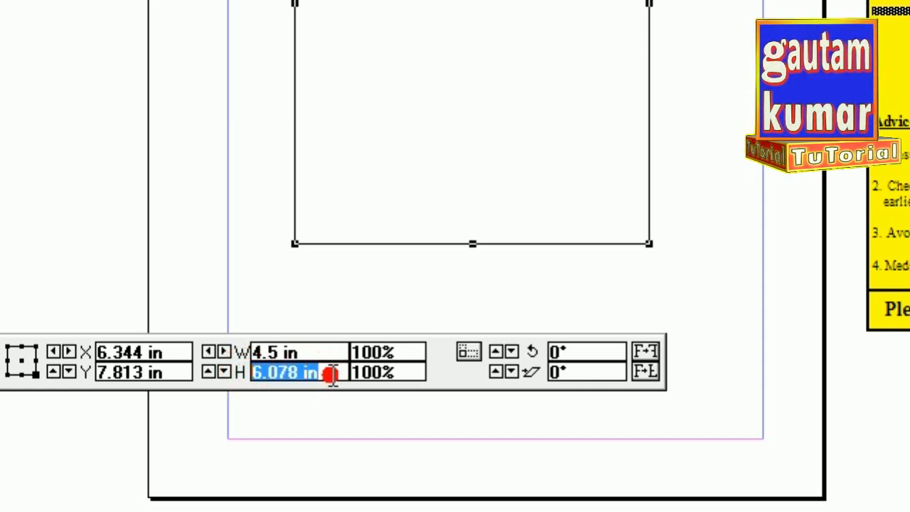
{"action": "type", "text": "7"}
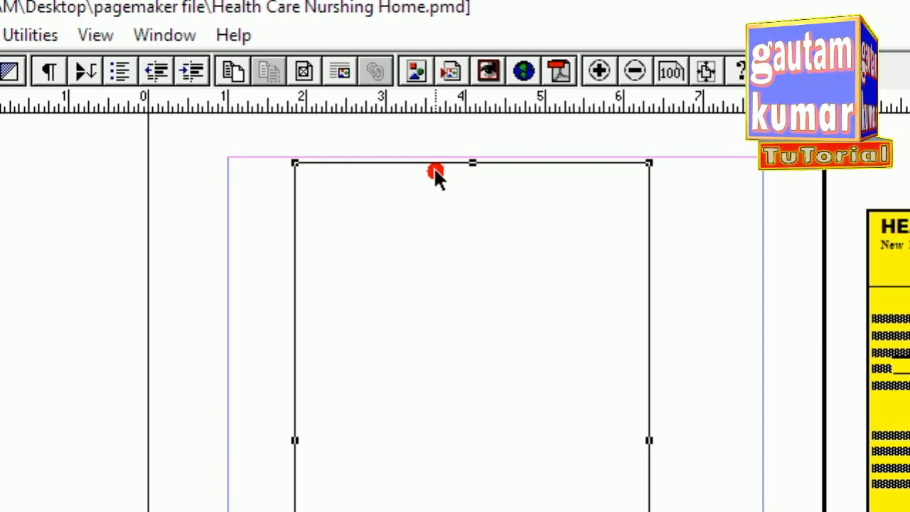
Nudge the rectangle down and right until its upper-left corner sits about 1 in inside the page's left and top margins.
{"action": "key", "text": "Down"}
{"action": "key", "text": "Down"}
{"action": "key", "text": "Down"}
{"action": "key", "text": "Down"}
{"action": "key", "text": "Down"}
{"action": "key", "text": "Down"}
{"action": "key", "text": "Down"}
{"action": "key", "text": "Down"}
{"action": "key", "text": "Down"}
{"action": "key", "text": "Down"}
{"action": "key", "text": "Down"}
{"action": "key", "text": "Down"}
{"action": "key", "text": "Down"}
{"action": "key", "text": "Down"}
{"action": "key", "text": "Down"}
{"action": "key", "text": "Down"}
{"action": "key", "text": "Down"}
{"action": "key", "text": "Down"}
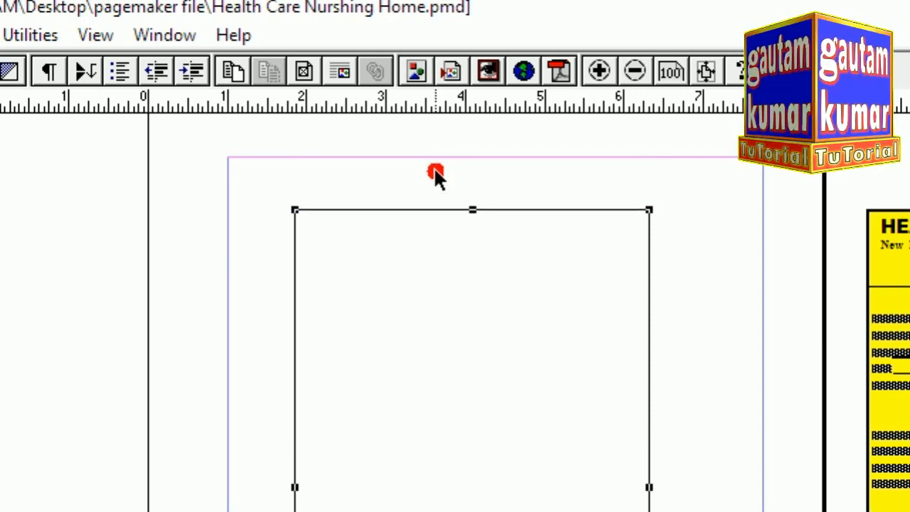
{"action": "key", "text": "Right"}
{"action": "key", "text": "Right"}
{"action": "key", "text": "Right"}
{"action": "key", "text": "Right"}
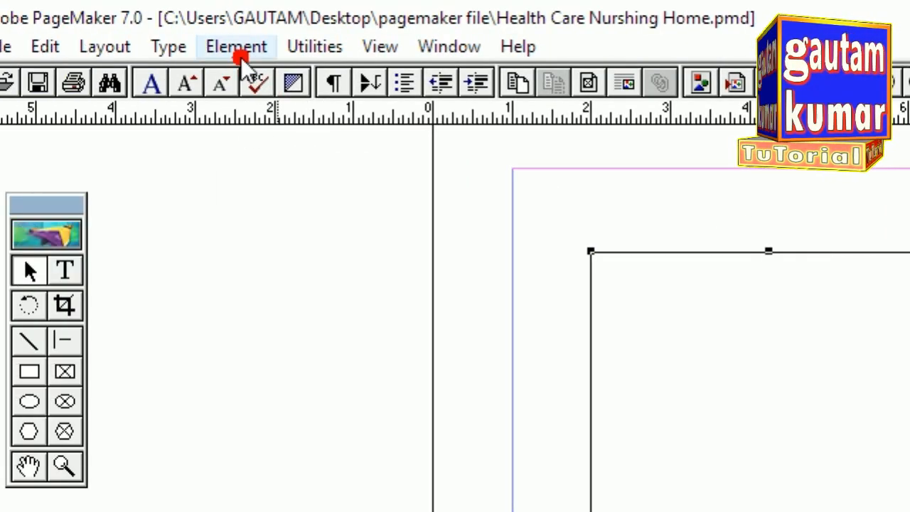
Set the rectangle's stroke to 2pt.
{"action": "left_click", "coordinate": [180, 46]}
{"action": "mouse_move", "coordinate": [197, 112]}
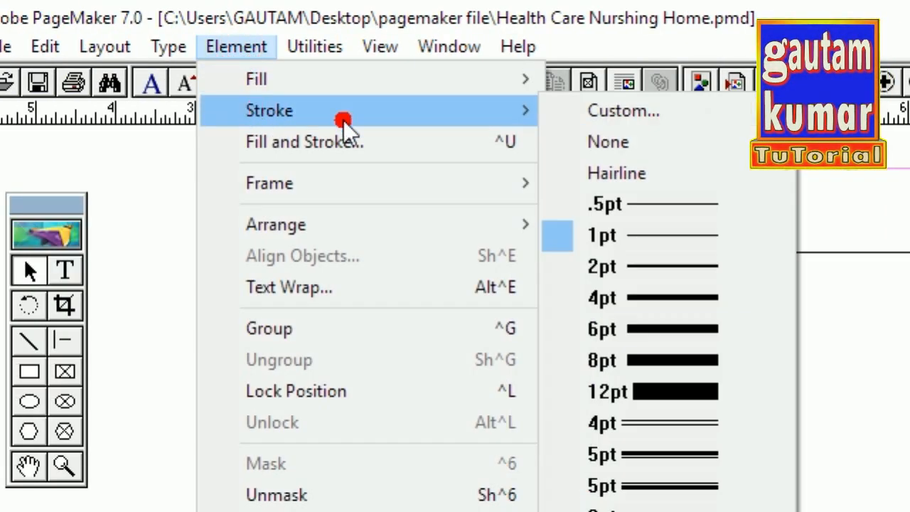
{"action": "left_click", "coordinate": [626, 260]}
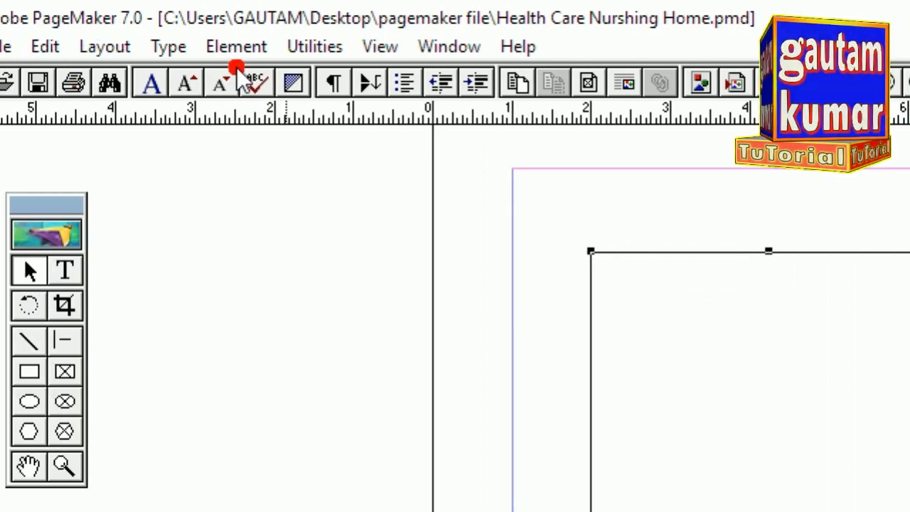
{"action": "left_click", "coordinate": [235, 47]}
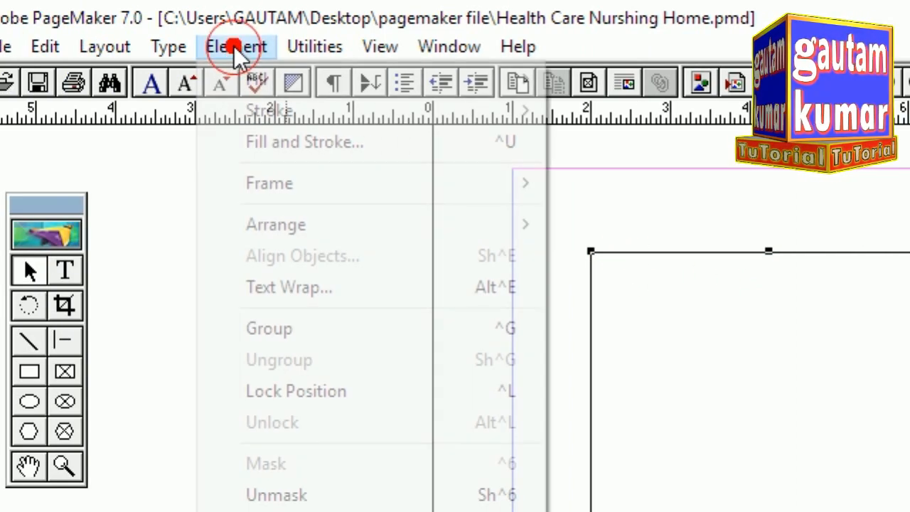
{"action": "mouse_move", "coordinate": [278, 114]}
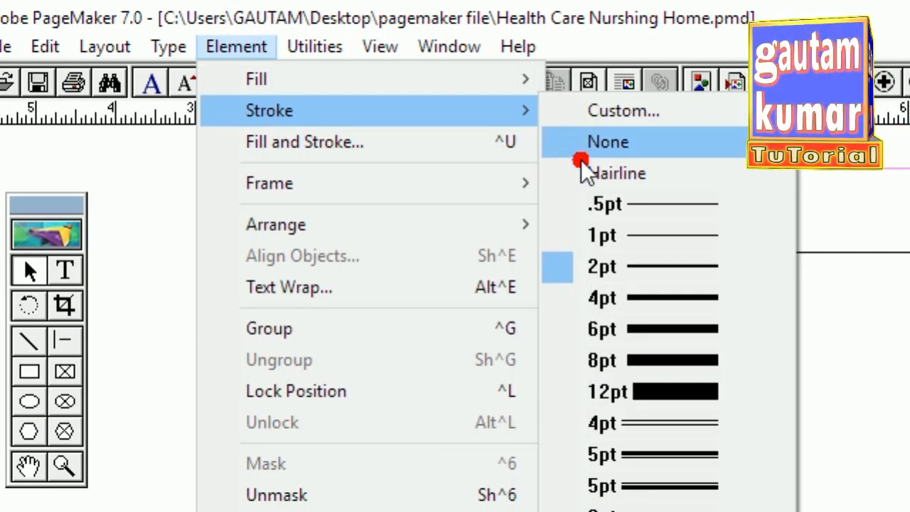
{"action": "left_click", "coordinate": [616, 266]}
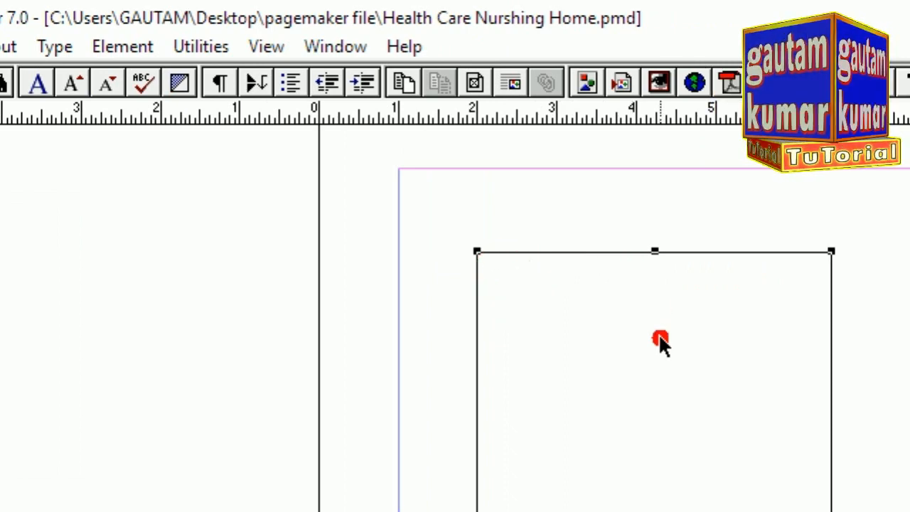
Lock the border rectangle's position on the page and try to drag it to test the lock.
{"action": "right_click", "coordinate": [632, 367]}
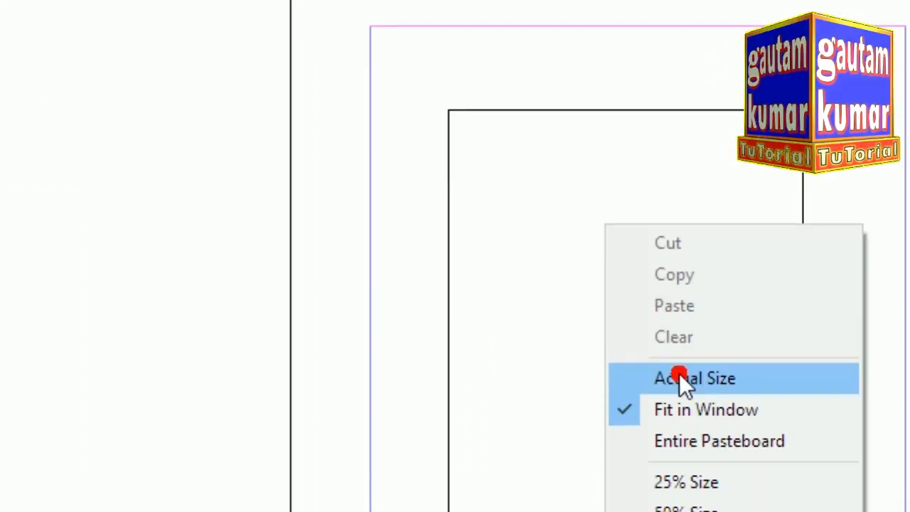
{"action": "left_click", "coordinate": [708, 511]}
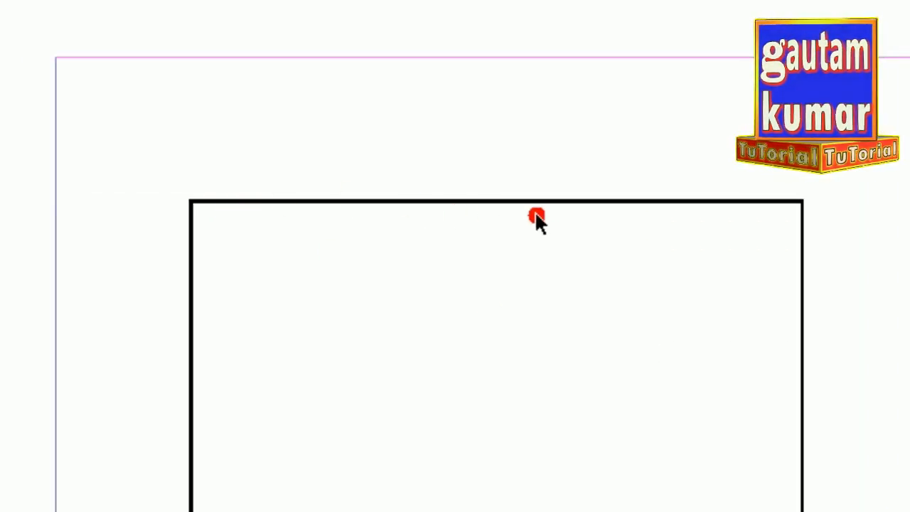
{"action": "left_click", "coordinate": [276, 205]}
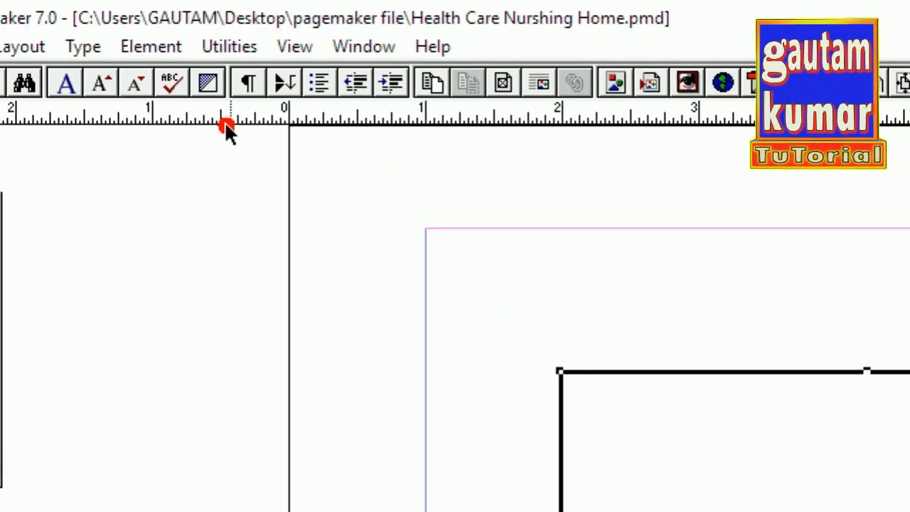
{"action": "left_click", "coordinate": [237, 47]}
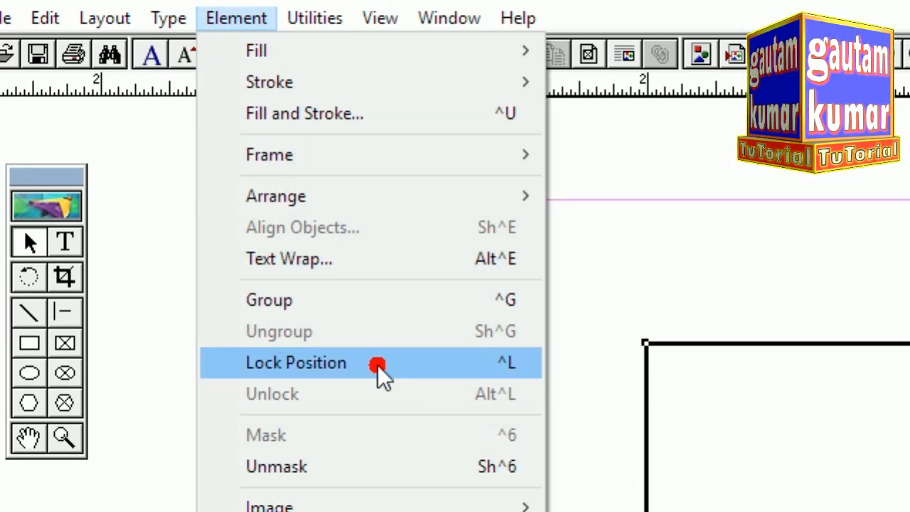
{"action": "left_click", "coordinate": [355, 368]}
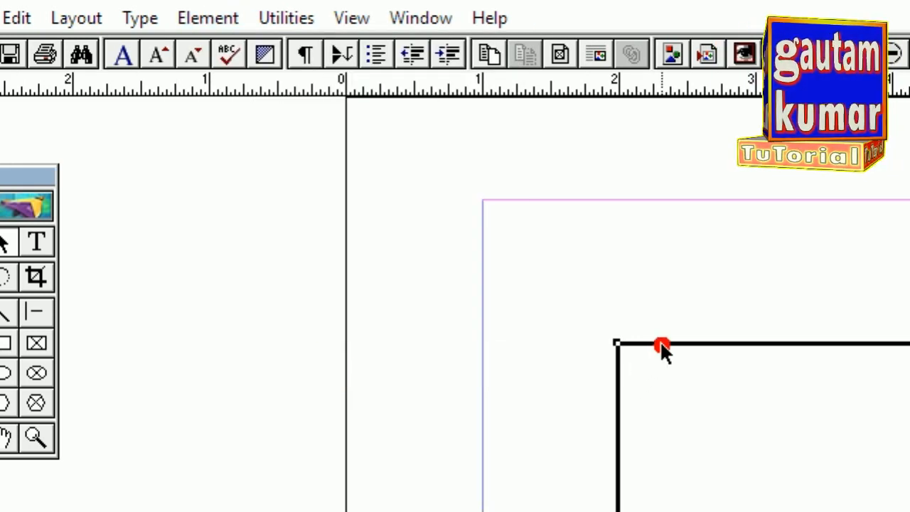
{"action": "left_click_drag", "start_coordinate": [680, 348], "coordinate": [681, 298]}
{"action": "left_click_drag", "start_coordinate": [647, 349], "coordinate": [659, 295]}
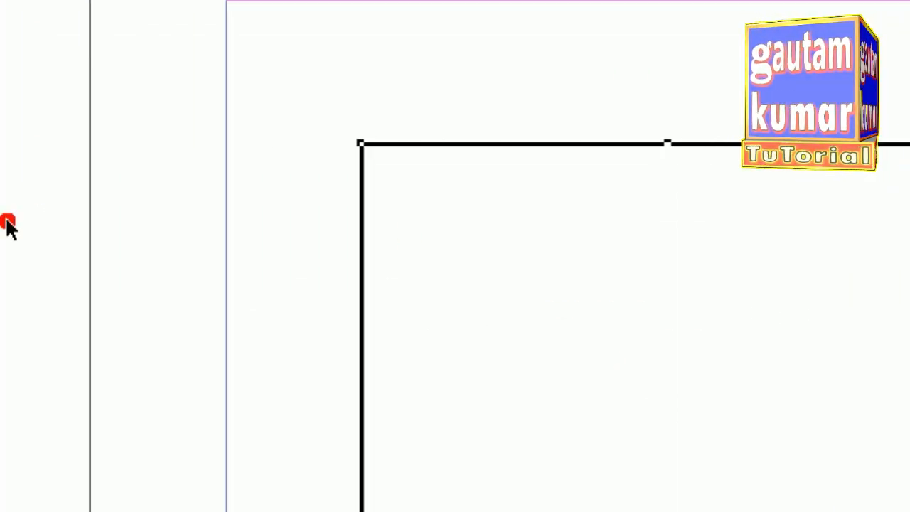
Compare the empty border rectangle with the yellow sample discharge certificate beside the page, examining its heading, fields and layout.
{"action": "left_click", "coordinate": [98, 236]}
{"action": "left_click_drag", "start_coordinate": [709, 341], "coordinate": [270, 239]}
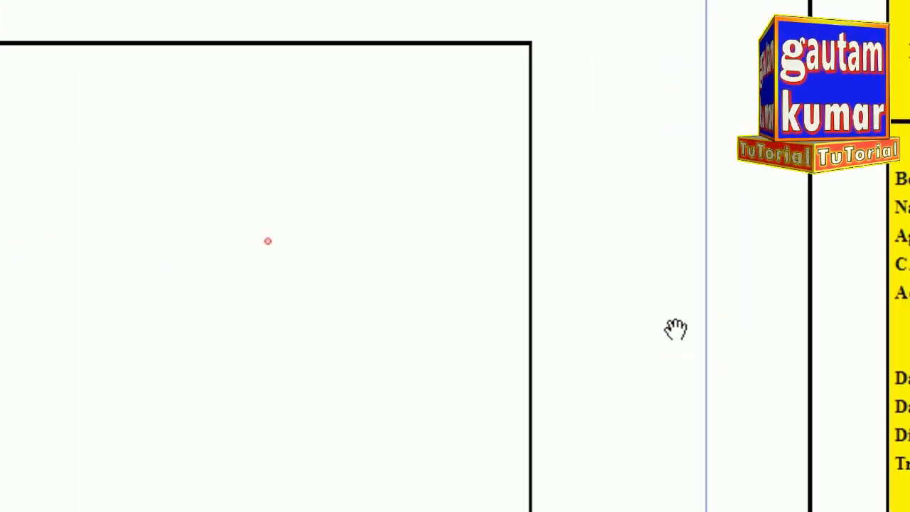
{"action": "left_click_drag", "start_coordinate": [707, 215], "coordinate": [556, 225]}
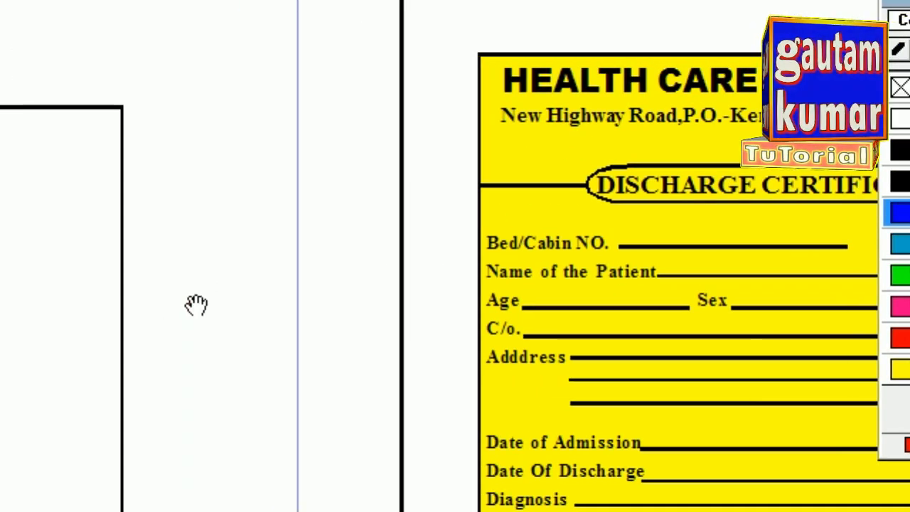
{"action": "left_click_drag", "start_coordinate": [247, 248], "coordinate": [467, 187]}
{"action": "left_click_drag", "start_coordinate": [348, 275], "coordinate": [340, 178]}
{"action": "left_click_drag", "start_coordinate": [389, 374], "coordinate": [396, 279]}
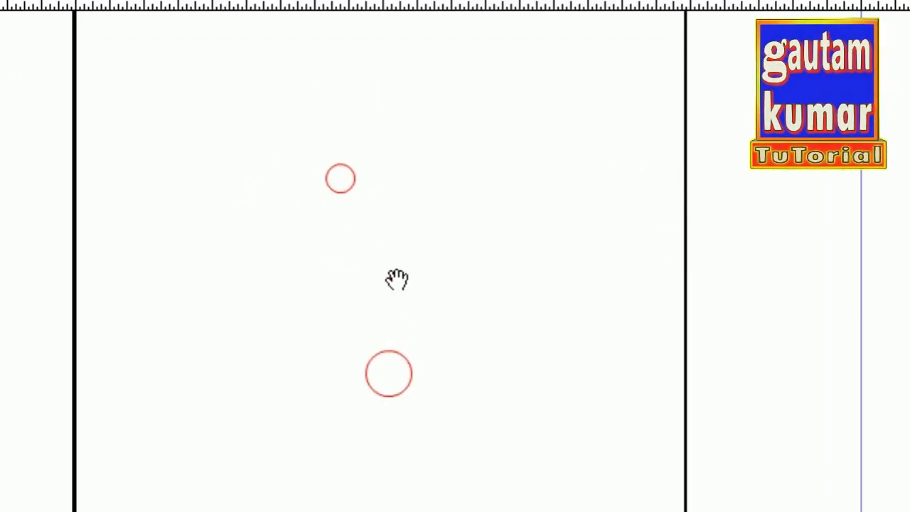
{"action": "left_click_drag", "start_coordinate": [397, 403], "coordinate": [398, 431]}
{"action": "left_click_drag", "start_coordinate": [666, 292], "coordinate": [246, 358]}
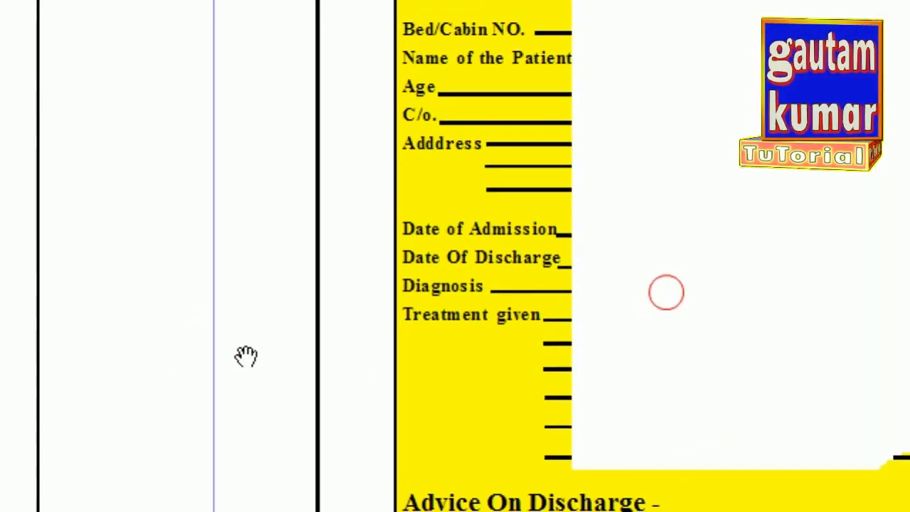
{"action": "left_click_drag", "start_coordinate": [443, 256], "coordinate": [456, 399]}
{"action": "left_click_drag", "start_coordinate": [520, 150], "coordinate": [409, 197]}
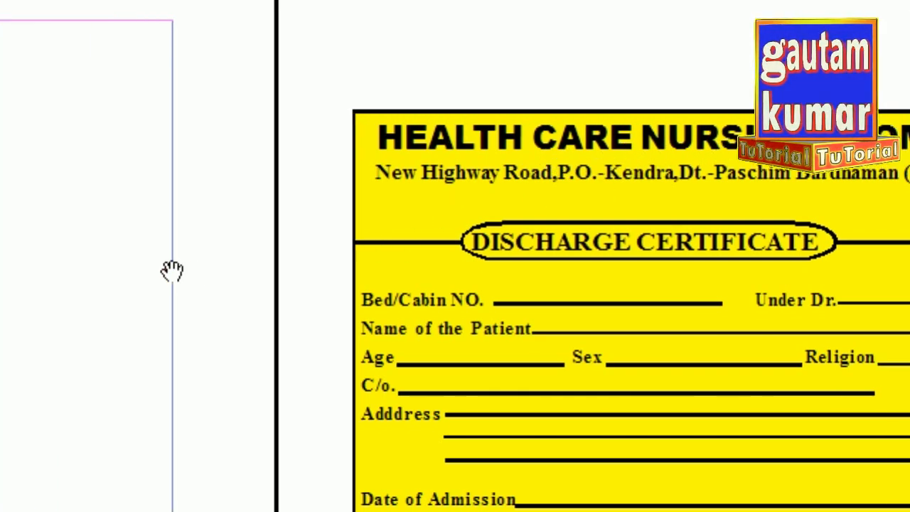
{"action": "left_click_drag", "start_coordinate": [223, 278], "coordinate": [669, 252]}
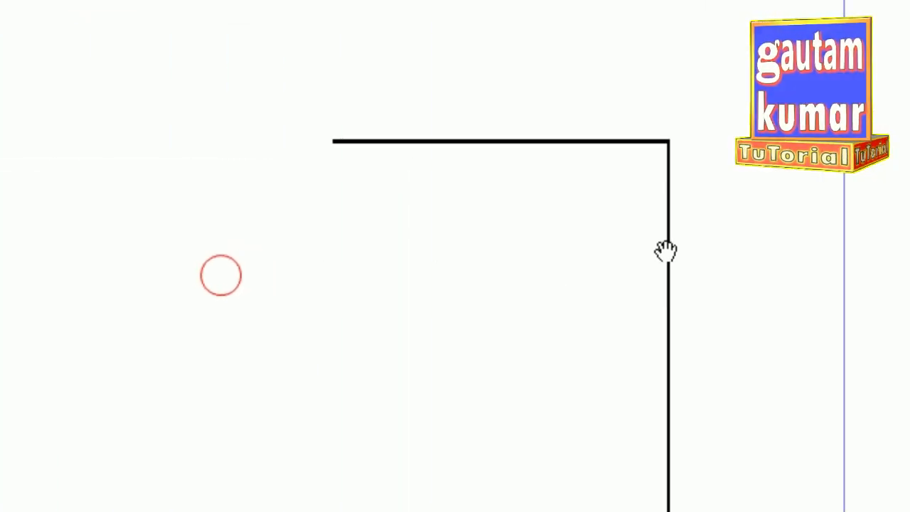
{"action": "left_click_drag", "start_coordinate": [349, 266], "coordinate": [333, 288]}
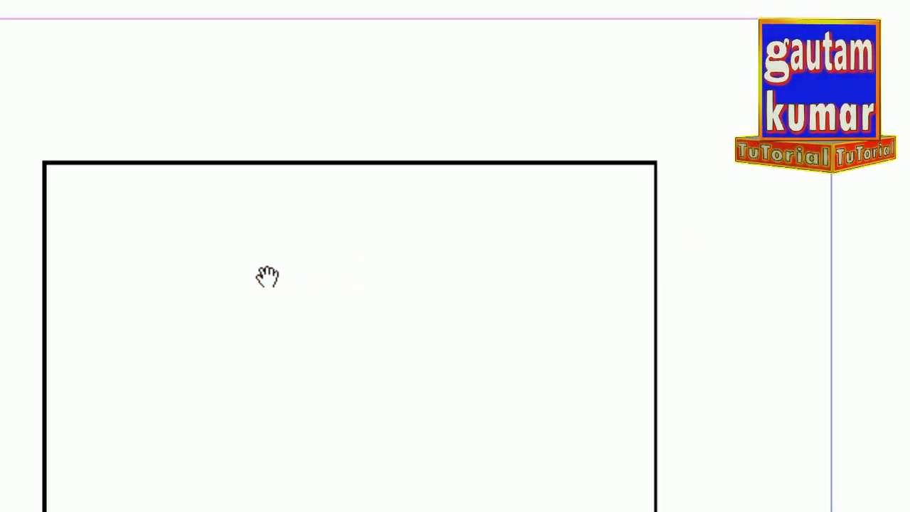
Draw a text block across the inside of the rectangle just below its upper edge and enter "health care nursing home".
{"action": "left_click", "coordinate": [121, 158]}
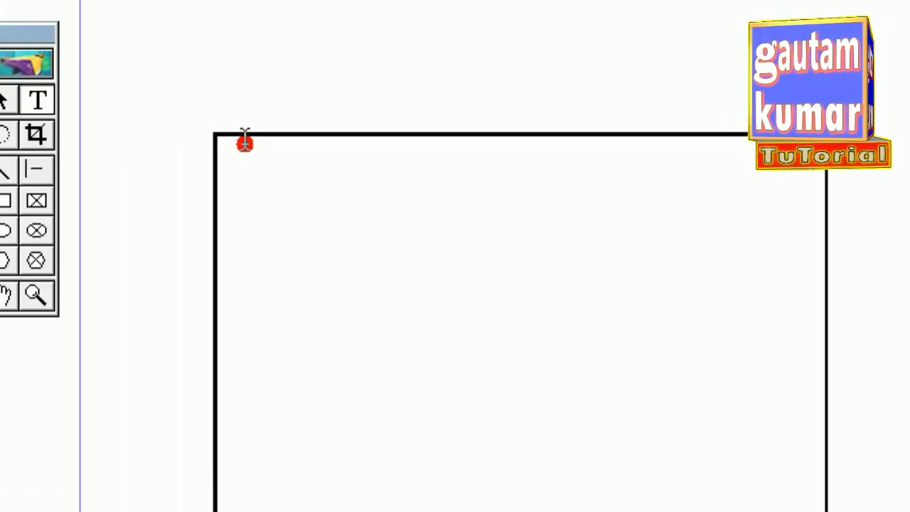
{"action": "left_click_drag", "start_coordinate": [244, 142], "coordinate": [795, 214]}
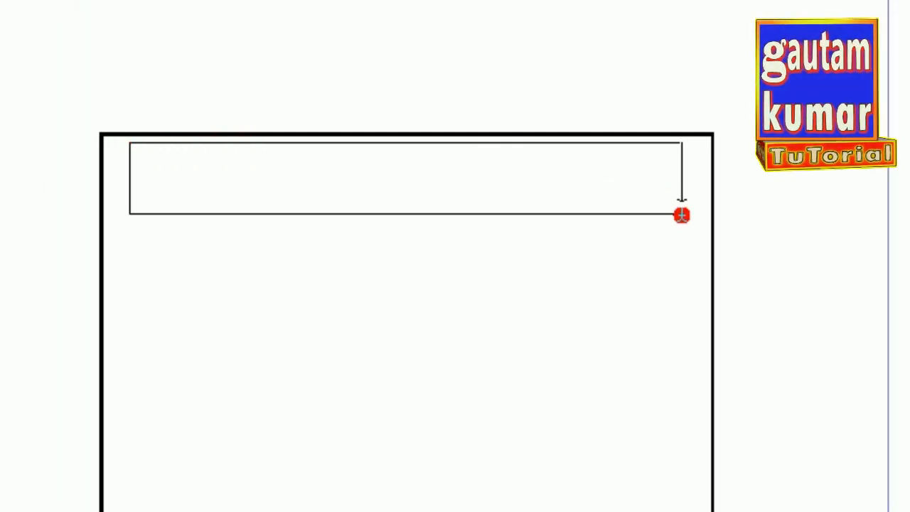
{"action": "left_click_drag", "start_coordinate": [681, 214], "coordinate": [663, 226]}
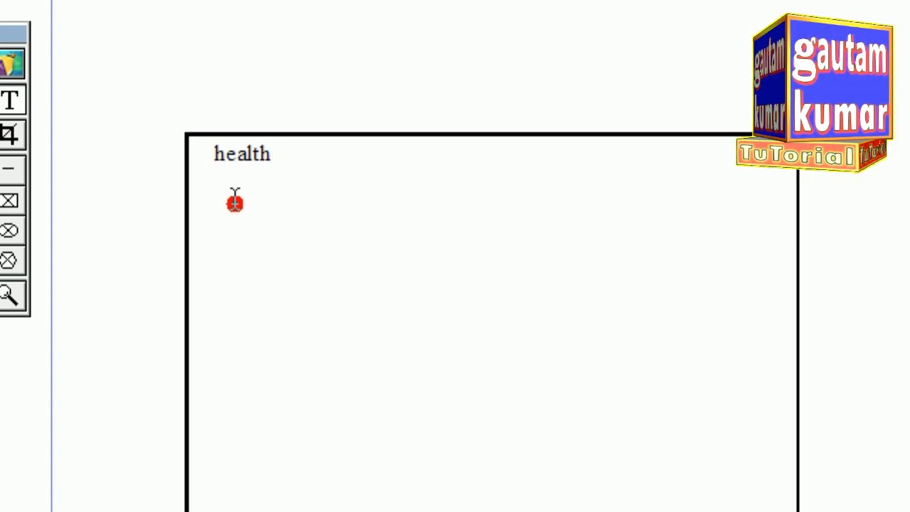
{"action": "type", "text": "care"}
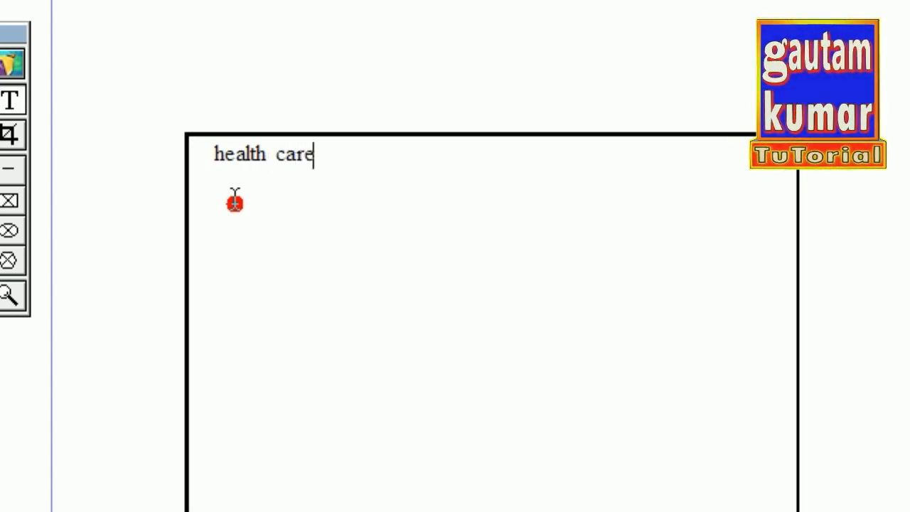
{"action": "type", "text": " n"}
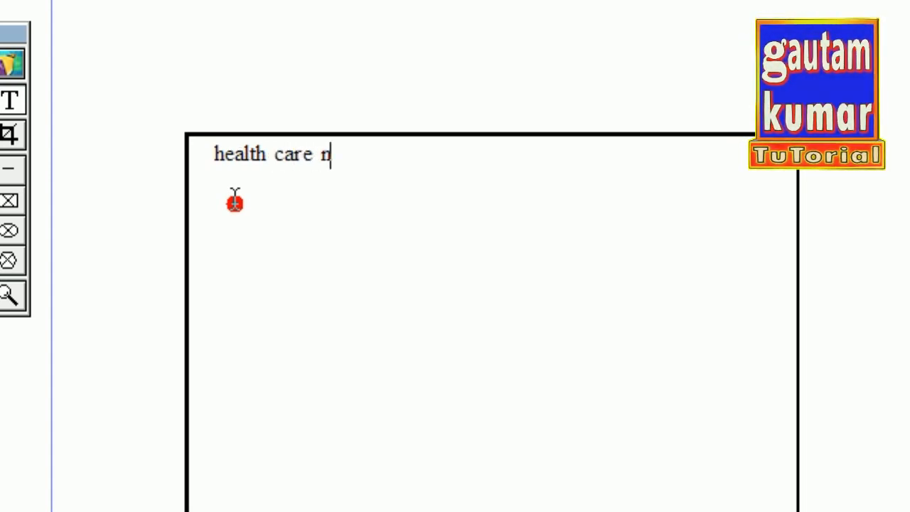
{"action": "type", "text": "urs"}
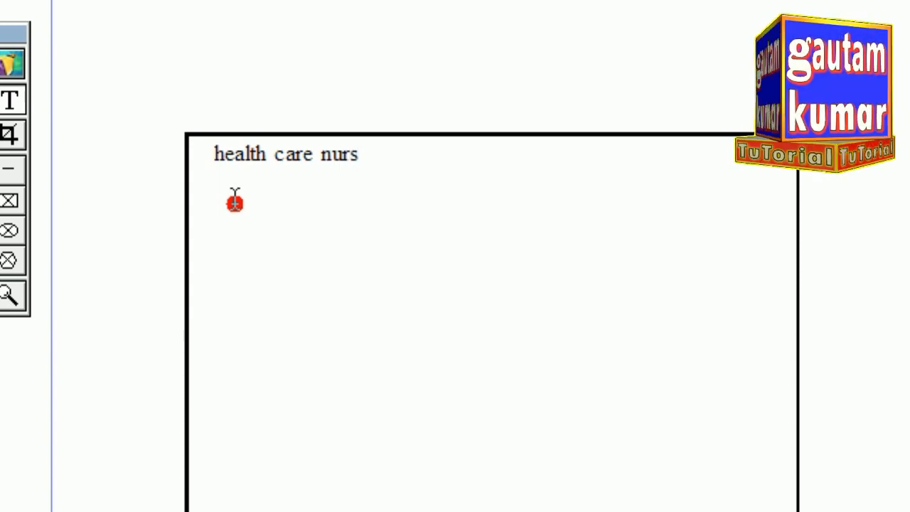
{"action": "type", "text": "ing"}
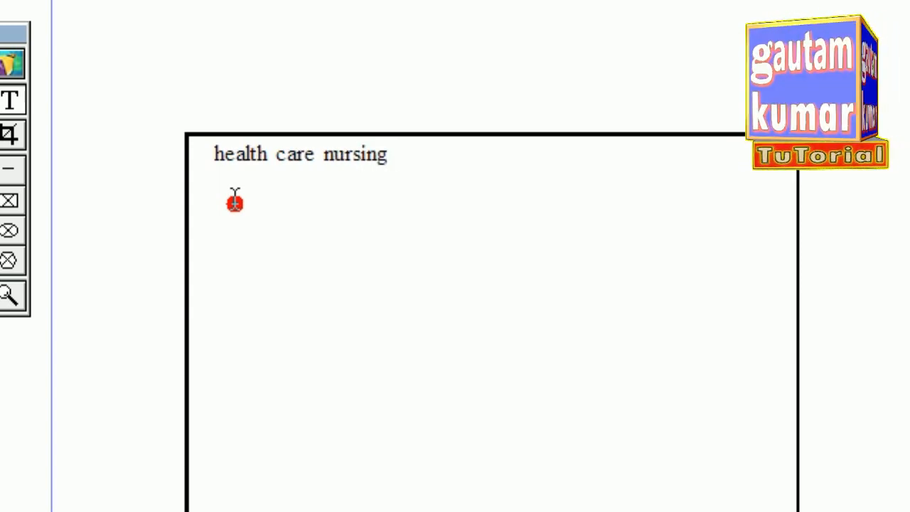
{"action": "type", "text": " home"}
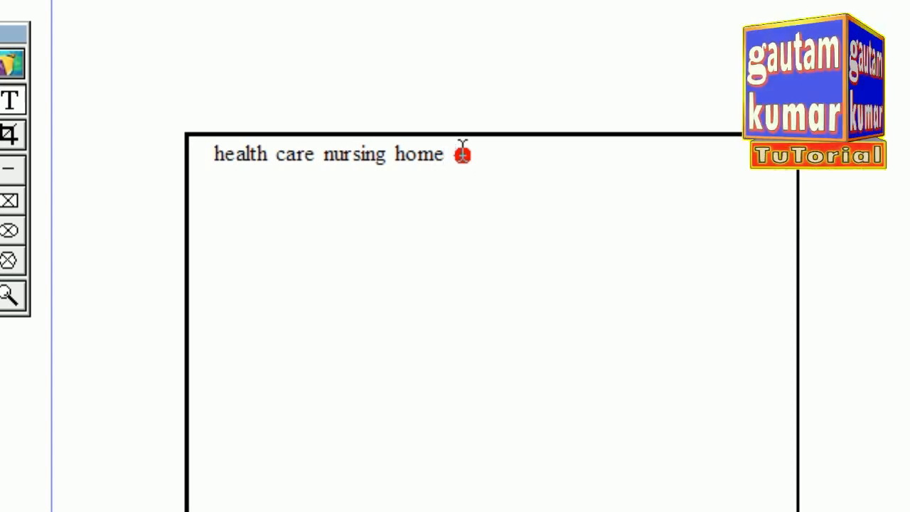
Format the "health care nursing home" heading as all caps, 18 pt and bold.
{"action": "left_click_drag", "start_coordinate": [463, 153], "coordinate": [206, 151]}
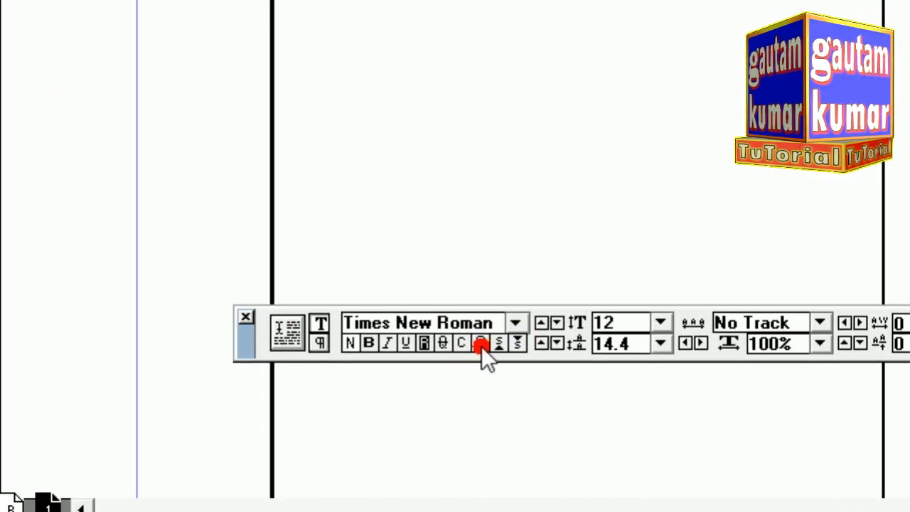
{"action": "left_click", "coordinate": [479, 344]}
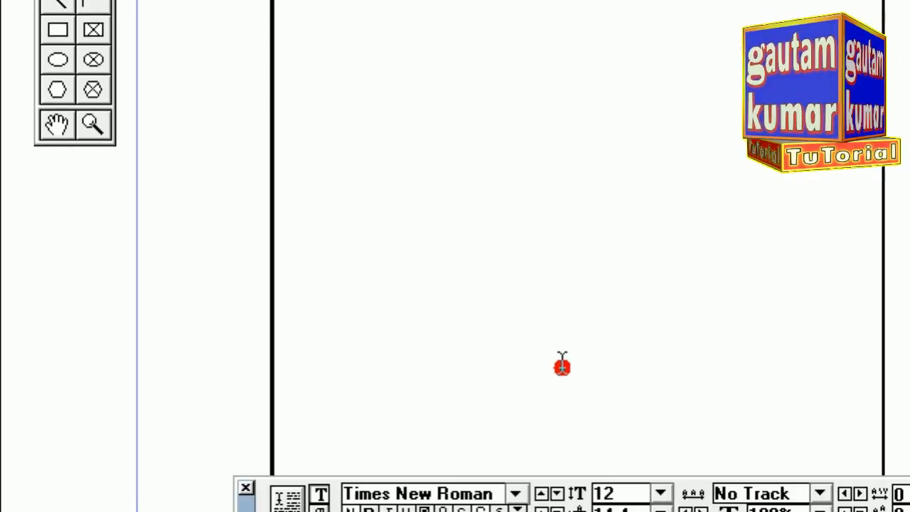
{"action": "left_click", "coordinate": [660, 384]}
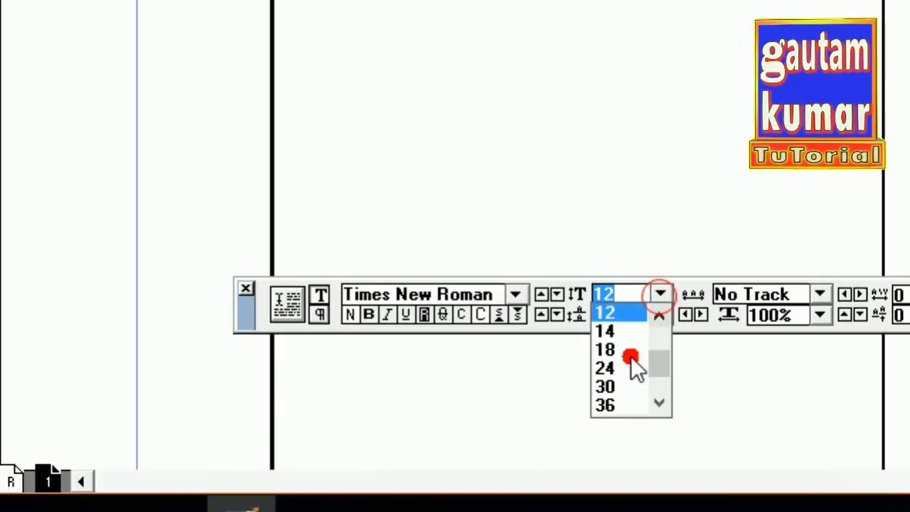
{"action": "left_click", "coordinate": [607, 435]}
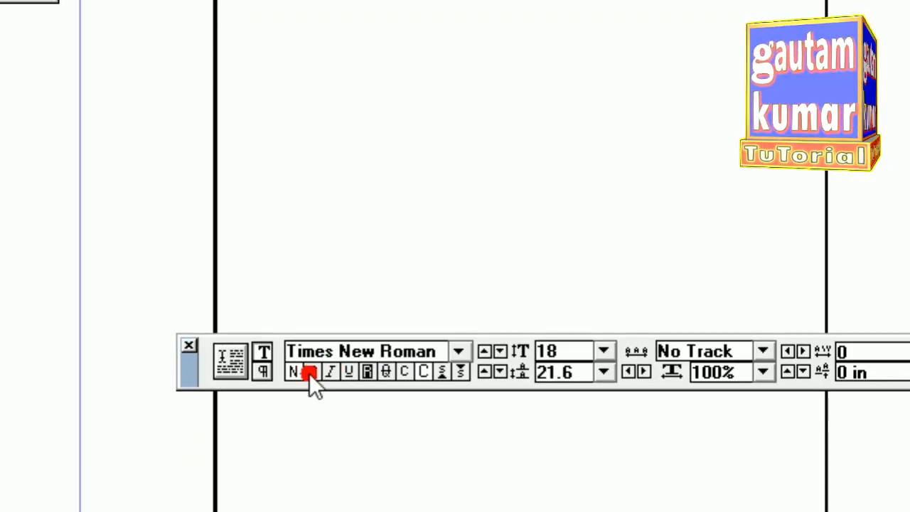
{"action": "left_click", "coordinate": [310, 373]}
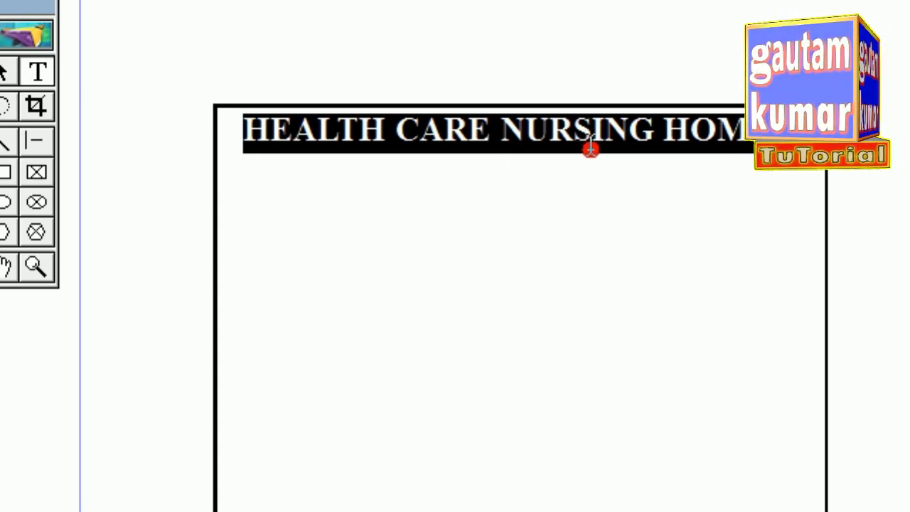
Deselect the heading and move the Colors palette to uncover the sample certificate.
{"action": "left_click", "coordinate": [756, 137]}
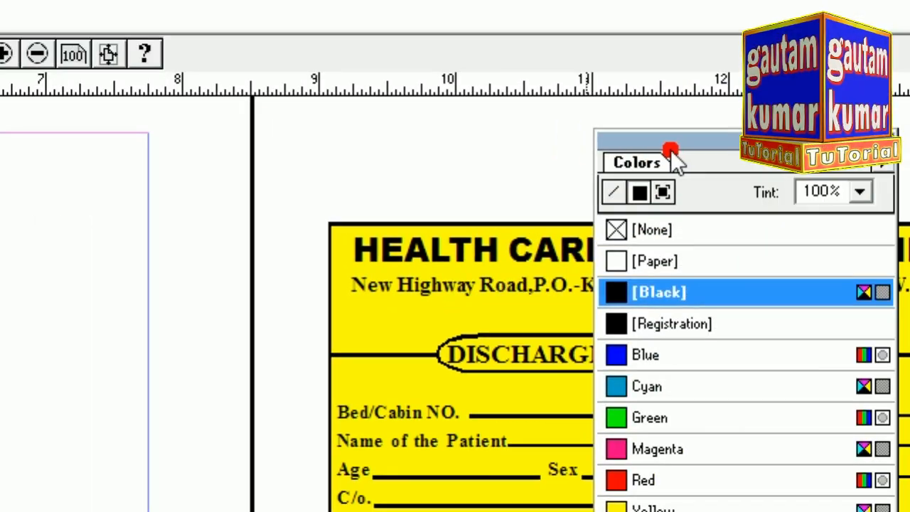
{"action": "left_click", "coordinate": [671, 140]}
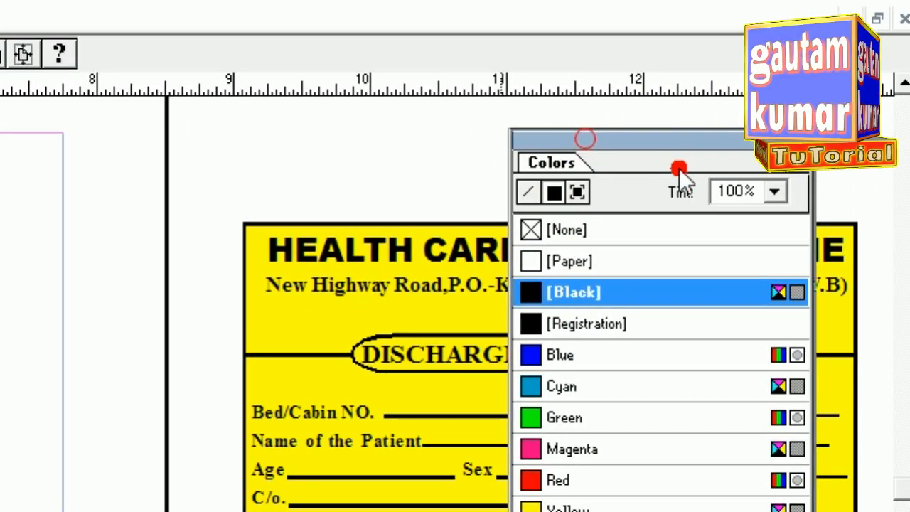
{"action": "left_click_drag", "start_coordinate": [680, 167], "coordinate": [680, 167]}
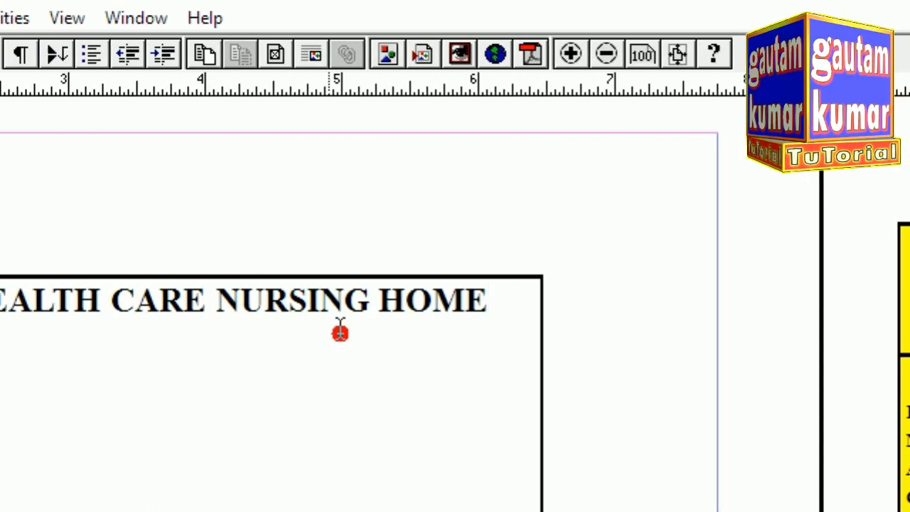
Begin the address line directly below the heading with a capital N and turn off the all-caps style for the following text.
{"action": "left_click", "coordinate": [485, 326]}
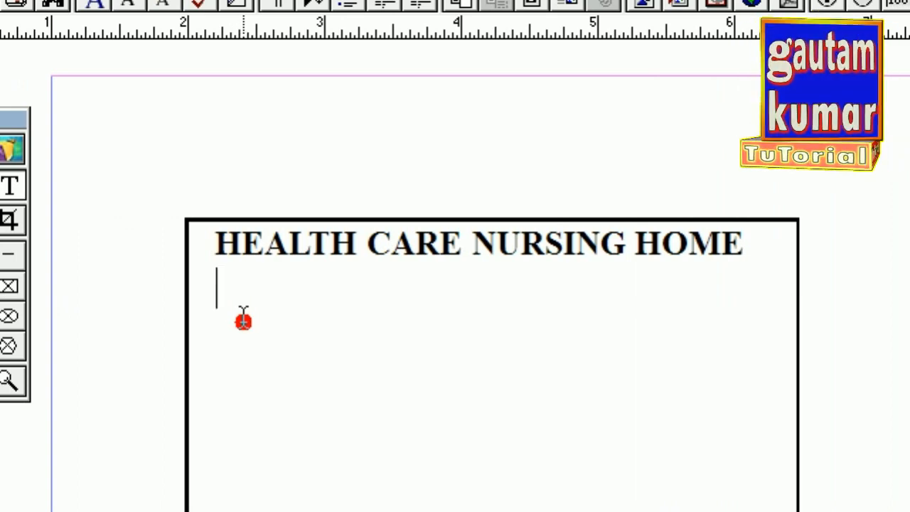
{"action": "type", "text": "NEW"}
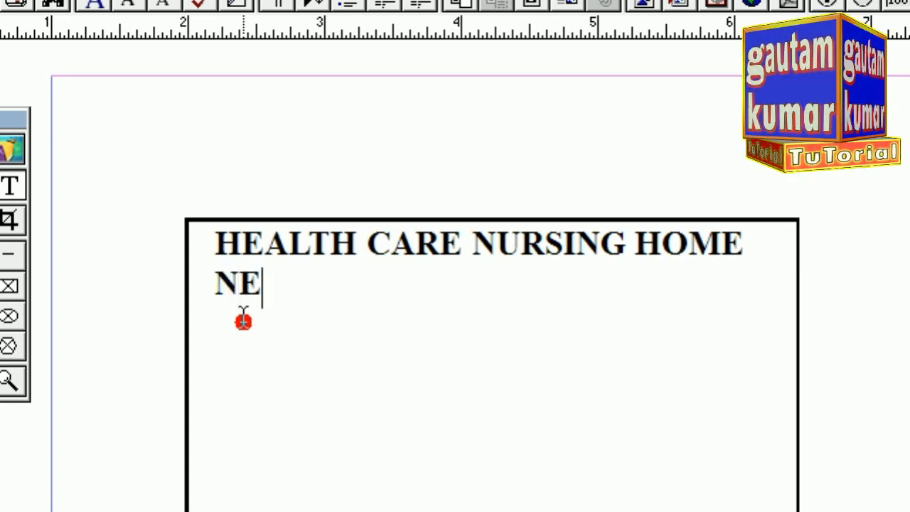
{"action": "key", "text": "BackSpace"}
{"action": "key", "text": "BackSpace"}
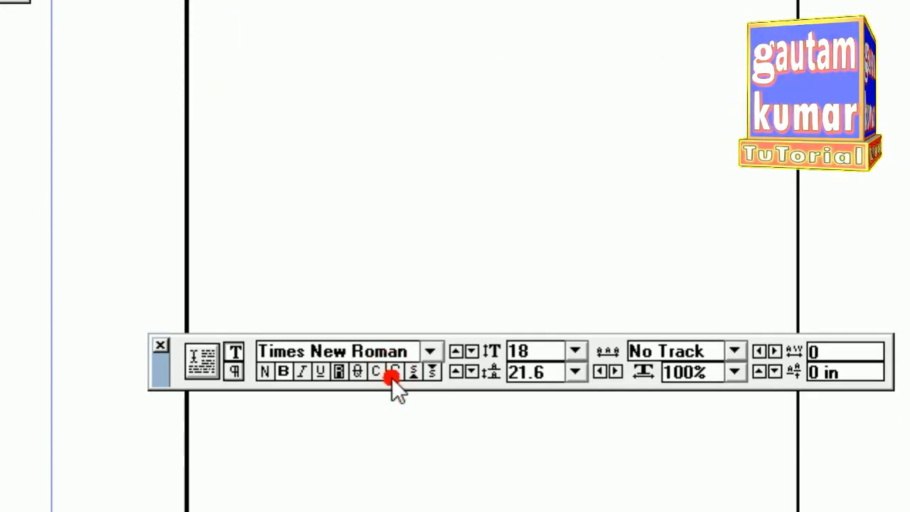
{"action": "left_click", "coordinate": [391, 378]}
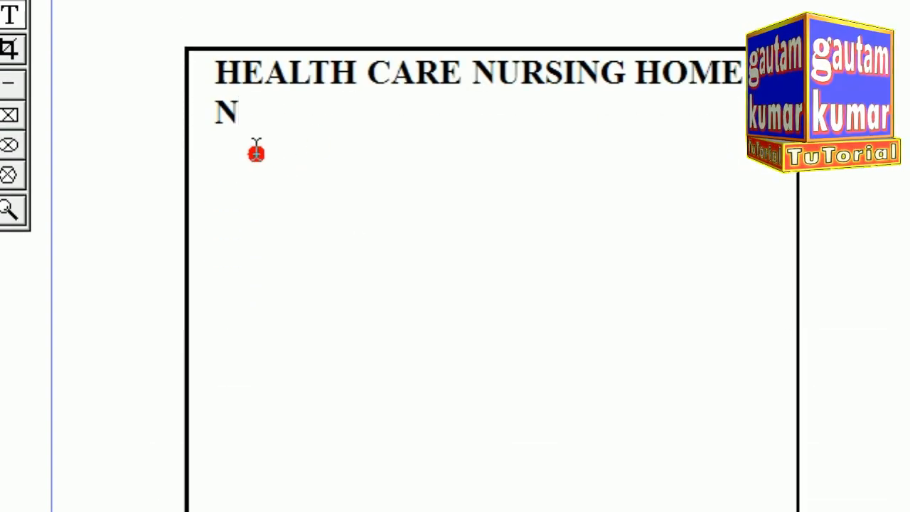
Enter the street and post office part of the nursing home's address in mixed case on the line below the heading.
{"action": "type", "text": "e"}
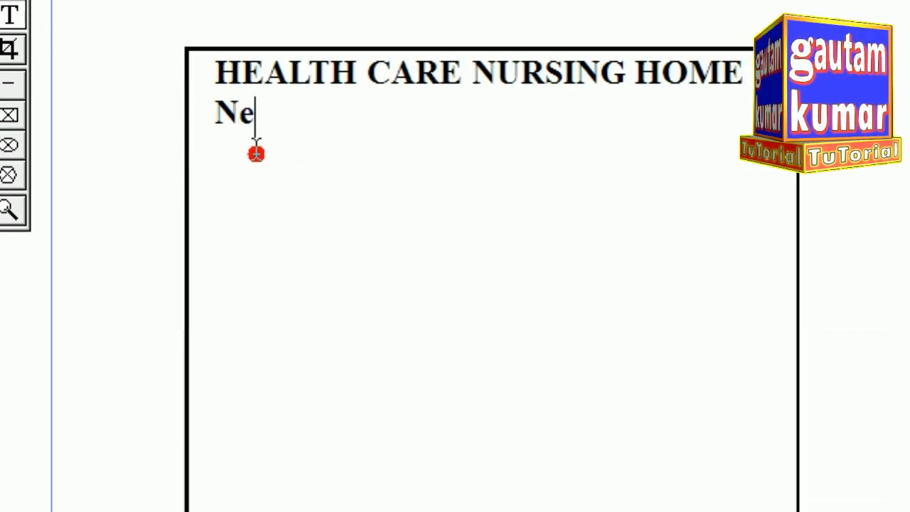
{"action": "type", "text": "w"}
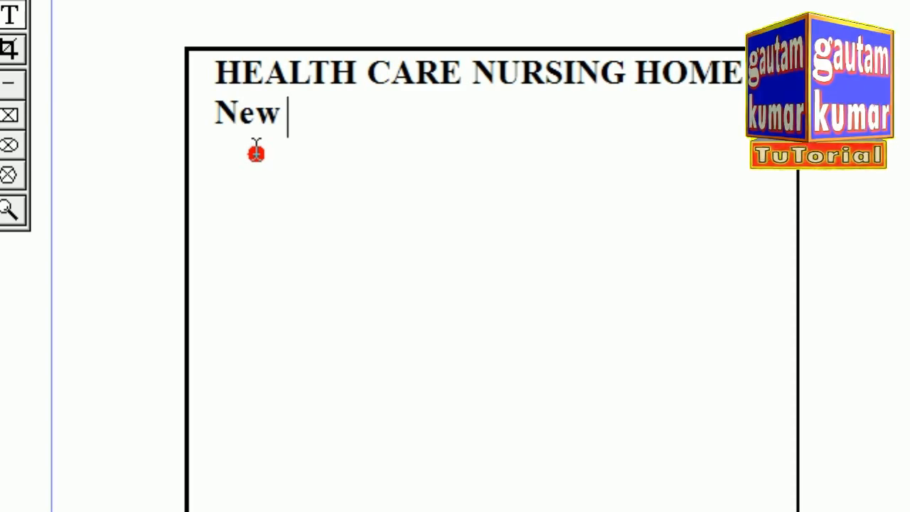
{"action": "type", "text": " High"}
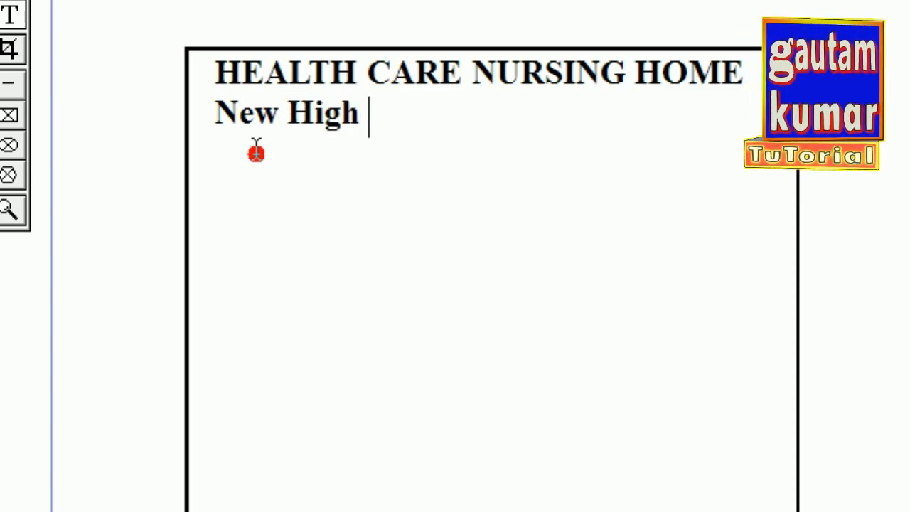
{"action": "type", "text": " Roa"}
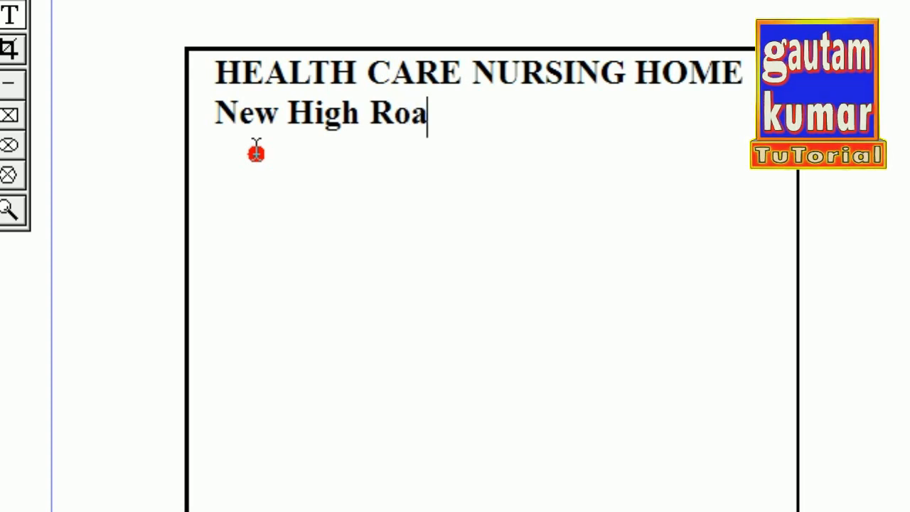
{"action": "type", "text": "d"}
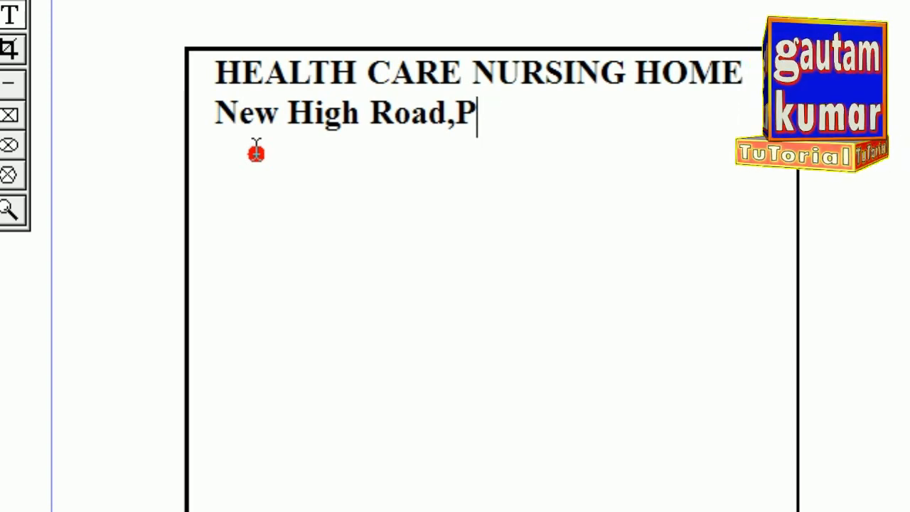
{"action": "type", "text": "O.-"}
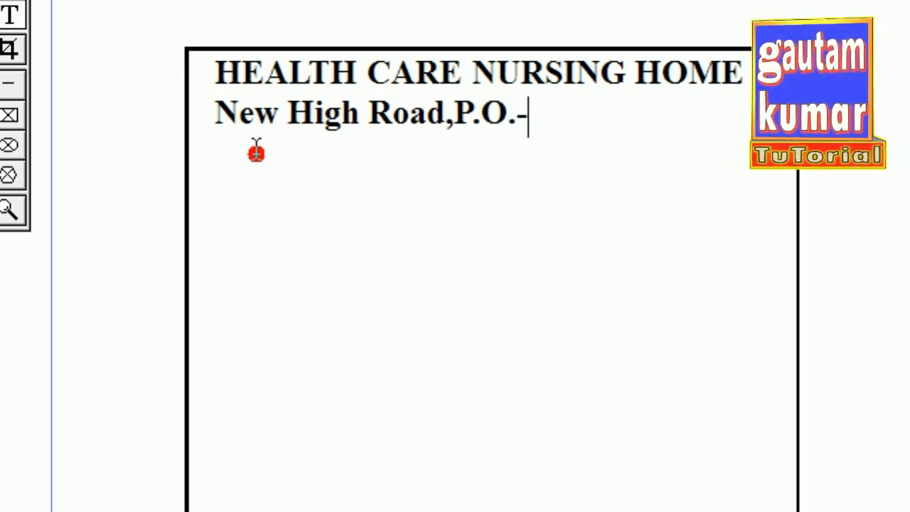
{"action": "type", "text": "Ke"}
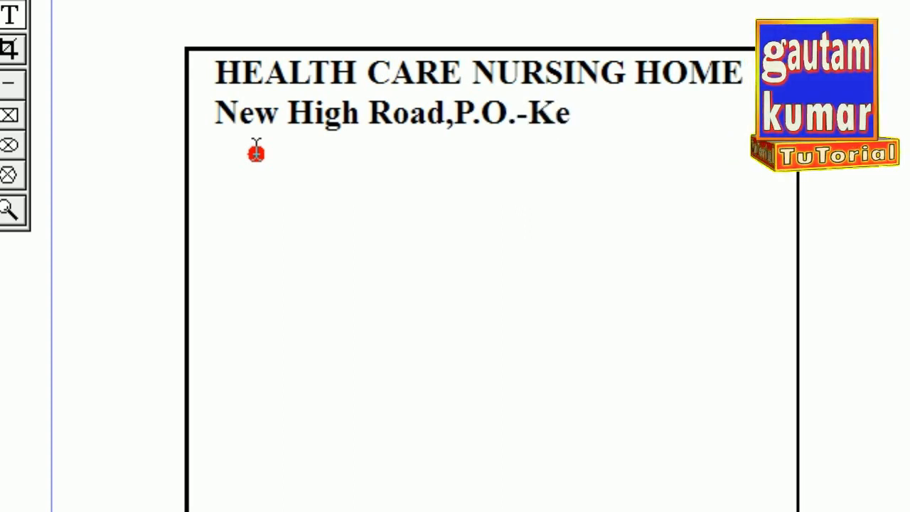
{"action": "type", "text": "ndra"}
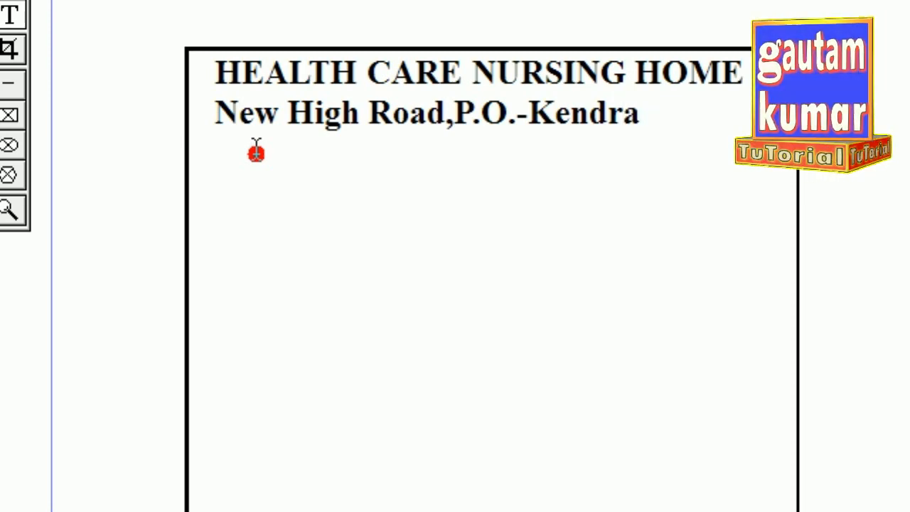
Reduce the font size of the whole address line so it is clearly smaller than the heading.
{"action": "left_click", "coordinate": [646, 117]}
{"action": "left_click_drag", "start_coordinate": [647, 145], "coordinate": [213, 144]}
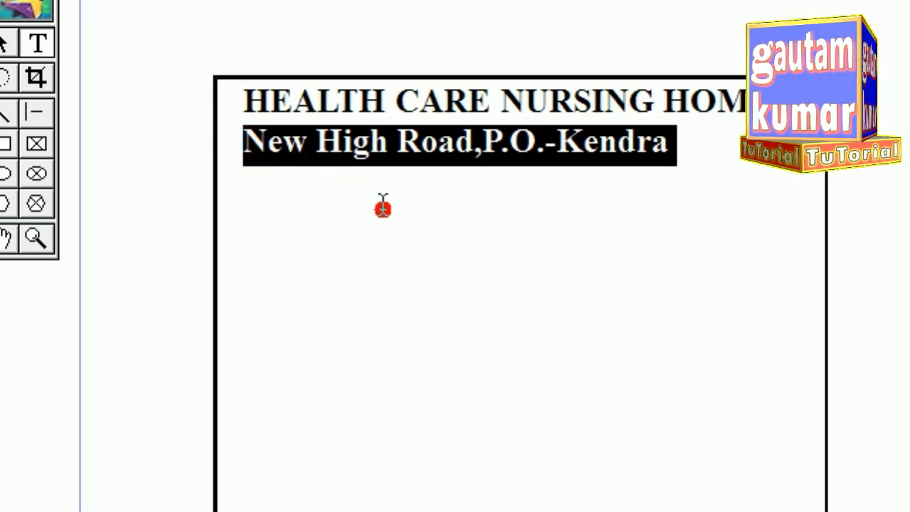
{"action": "left_click", "coordinate": [603, 408]}
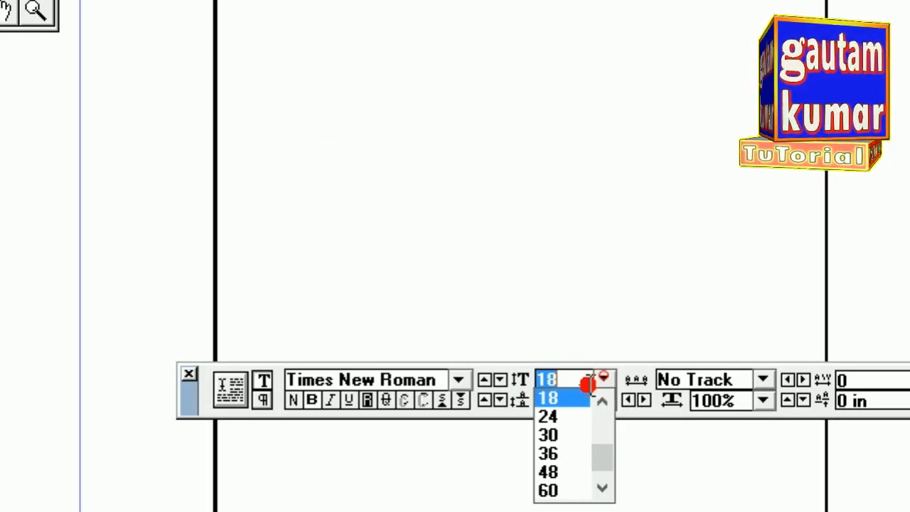
{"action": "left_click", "coordinate": [604, 373]}
{"action": "left_click", "coordinate": [603, 373]}
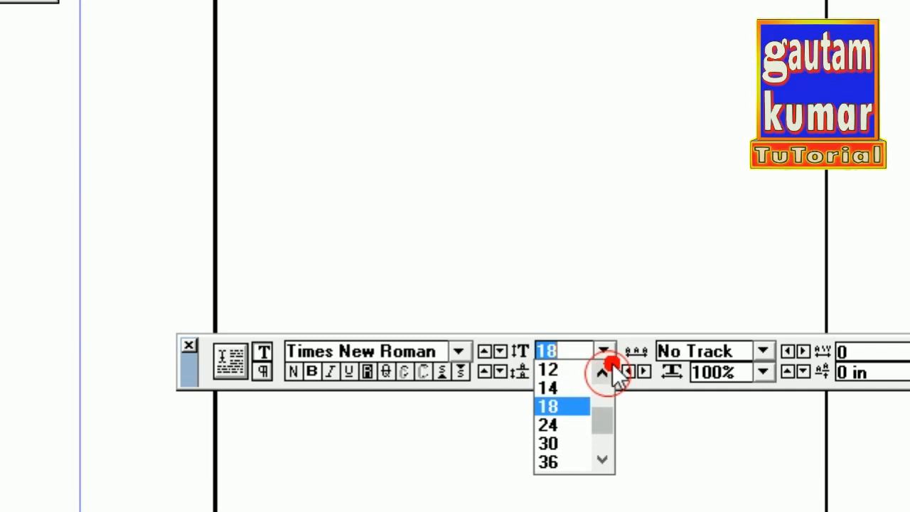
{"action": "left_click", "coordinate": [604, 373]}
{"action": "left_click", "coordinate": [548, 367]}
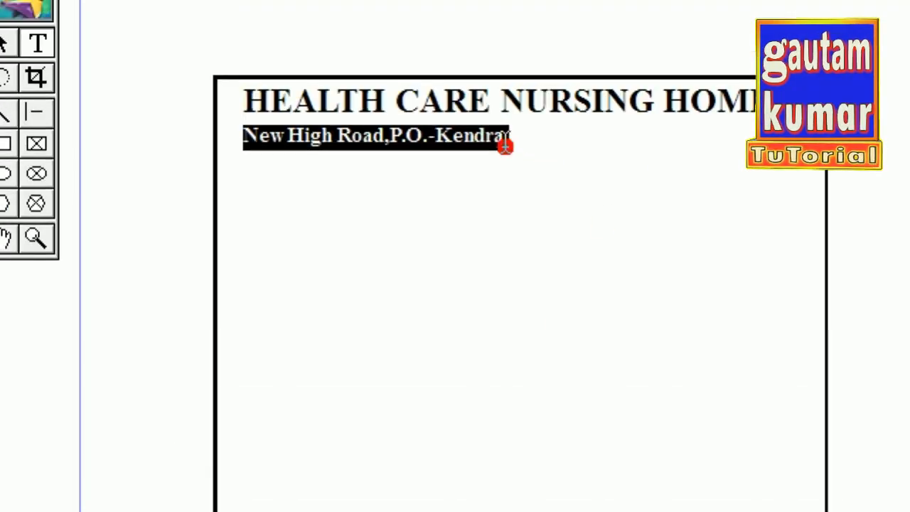
Append the district and the bracketed state abbreviation to the end of the nursing home's address line.
{"action": "left_click", "coordinate": [509, 145]}
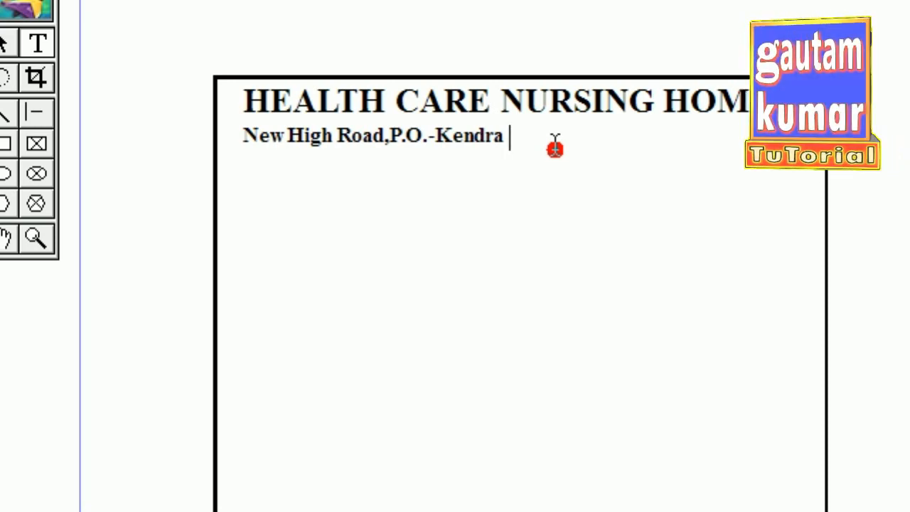
{"action": "type", "text": ",Dt"}
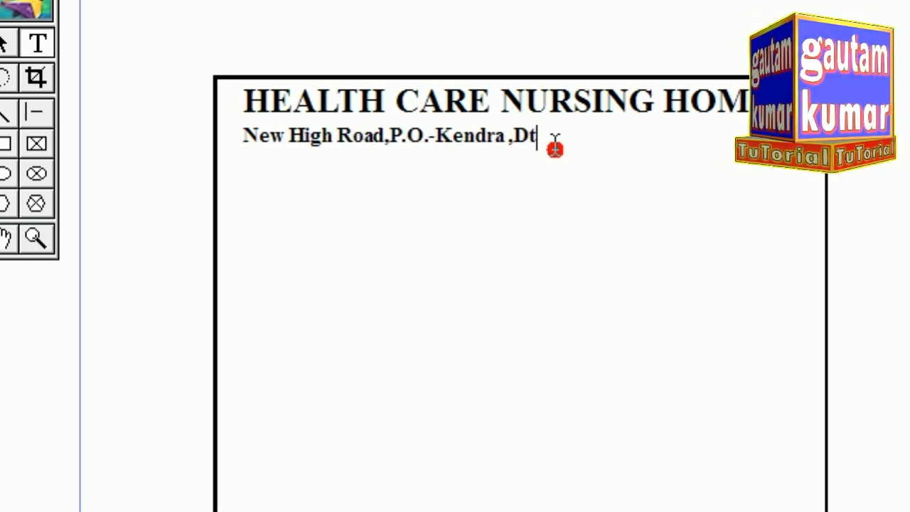
{"action": "type", "text": ".-"}
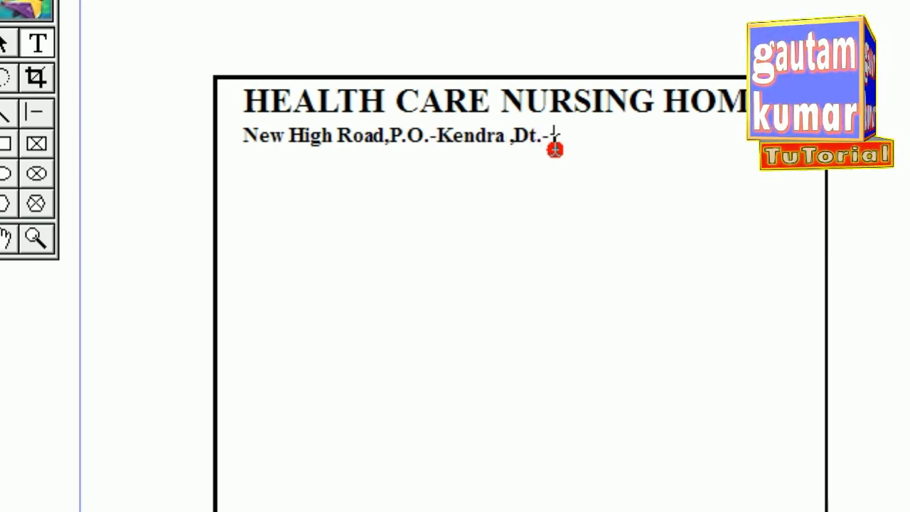
{"action": "type", "text": "Pas"}
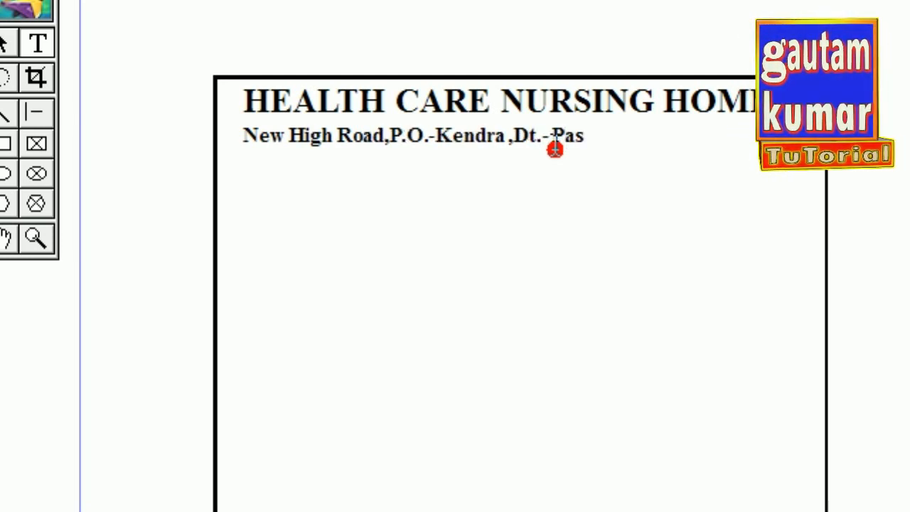
{"action": "type", "text": "chi"}
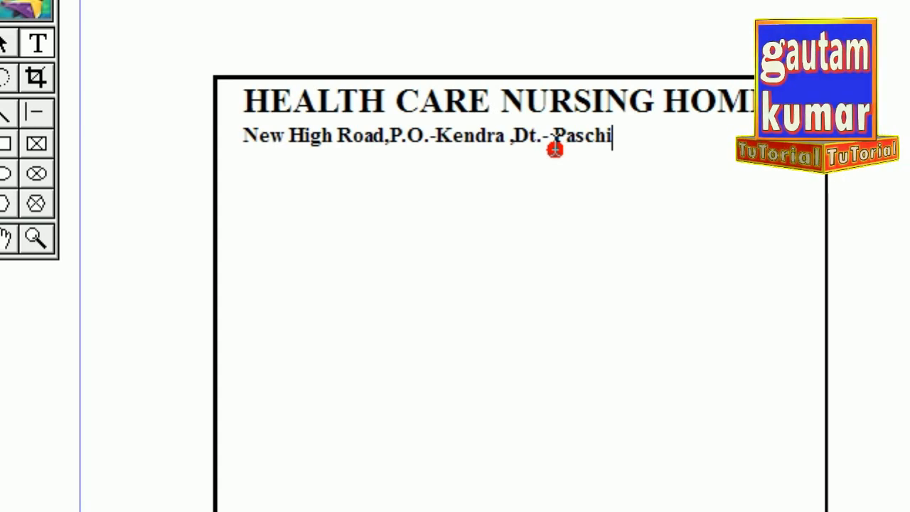
{"action": "type", "text": "m Bar"}
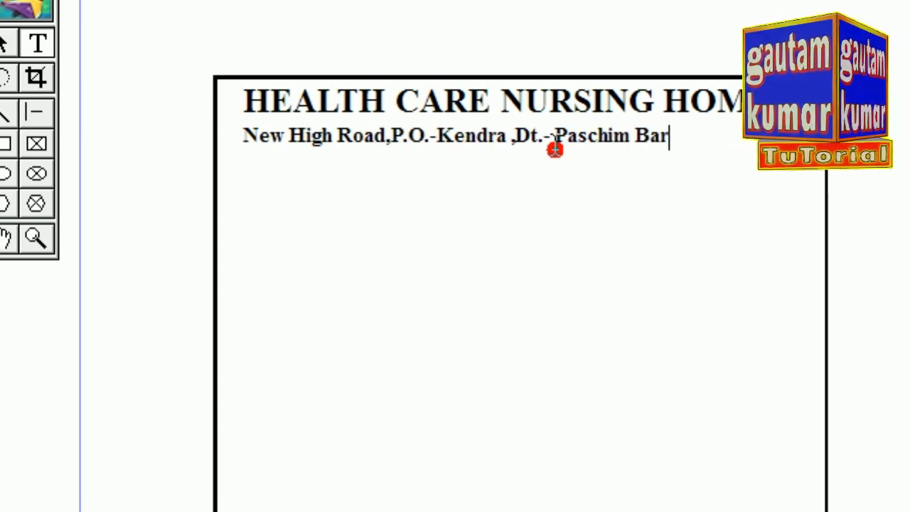
{"action": "type", "text": "dhaman ("}
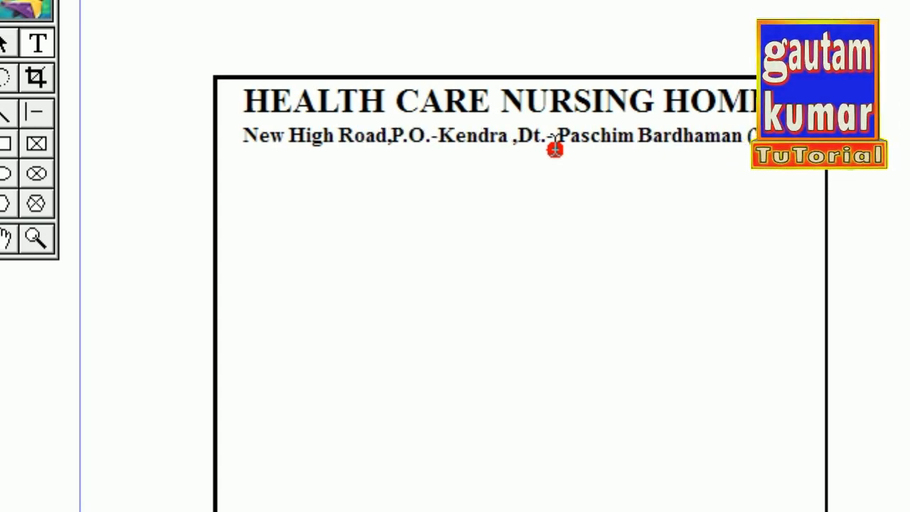
{"action": "type", "text": ".B"}
{"action": "type", "text": "."}
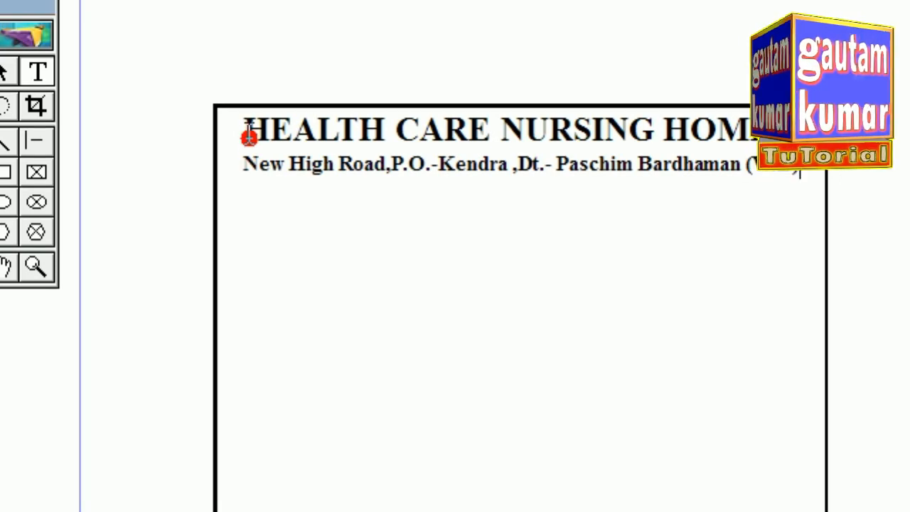
Align the heading and the address line to the center of the text block.
{"action": "mouse_move", "coordinate": [248, 107]}
{"action": "left_mouse_down"}
{"action": "mouse_move", "coordinate": [406, 114]}
{"action": "mouse_move", "coordinate": [650, 178]}
{"action": "mouse_move", "coordinate": [788, 182]}
{"action": "left_mouse_up"}
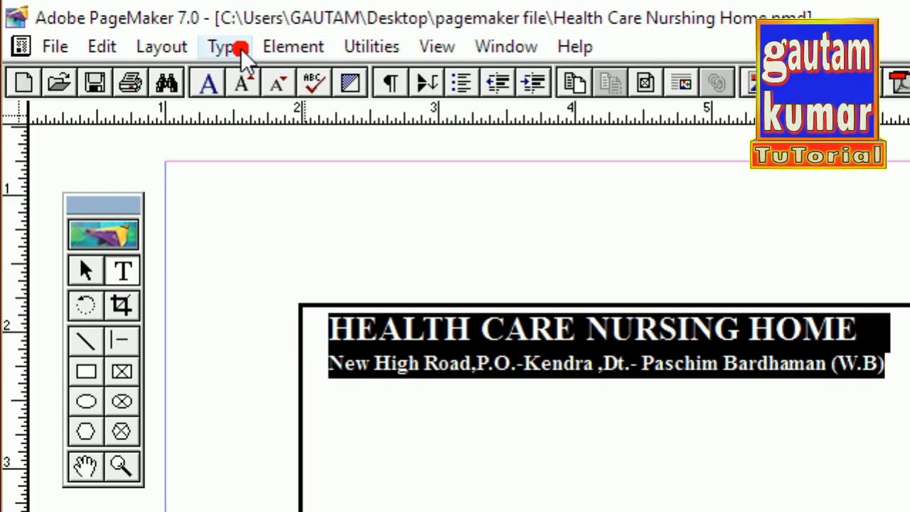
{"action": "left_click", "coordinate": [182, 47]}
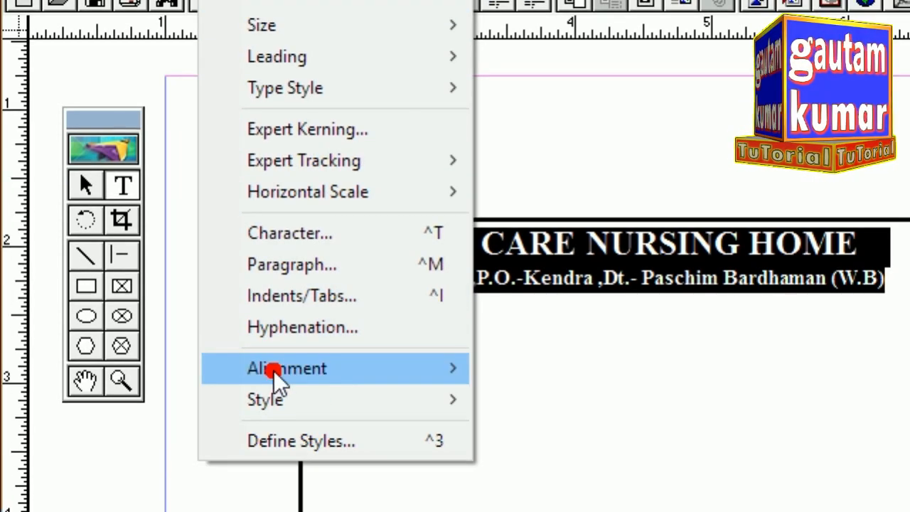
{"action": "mouse_move", "coordinate": [251, 455]}
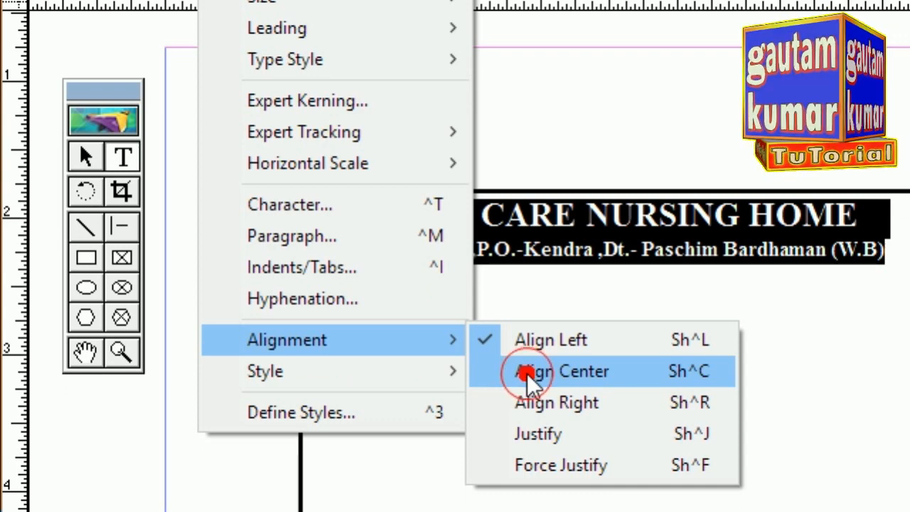
{"action": "left_click", "coordinate": [526, 373]}
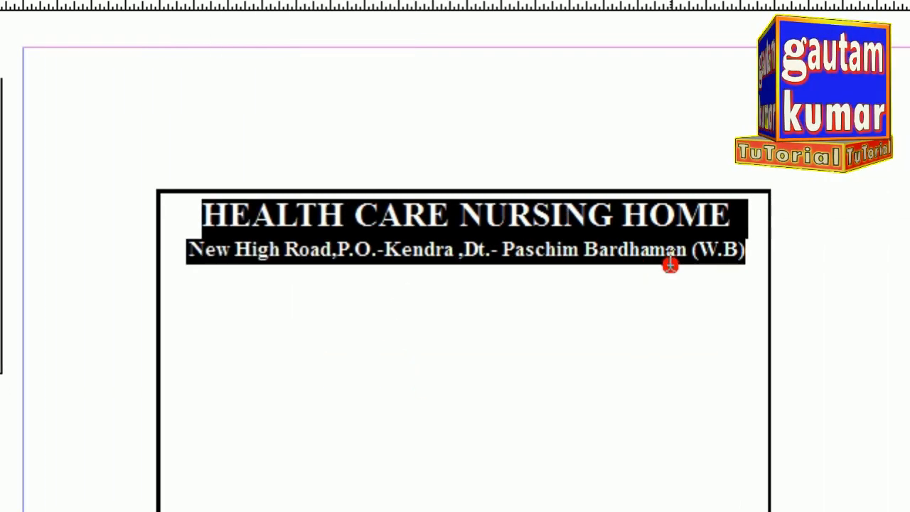
Nudge the heading and address text block slightly down and left inside the border rectangle, and deselect it.
{"action": "left_click", "coordinate": [83, 154]}
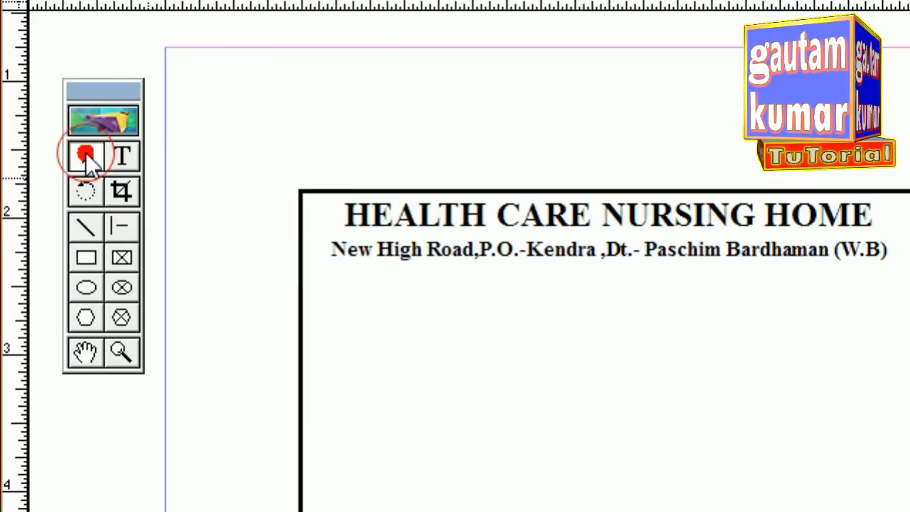
{"action": "left_click", "coordinate": [478, 215]}
{"action": "mouse_move", "coordinate": [478, 219]}
{"action": "left_mouse_down"}
{"action": "mouse_move", "coordinate": [468, 221]}
{"action": "mouse_move", "coordinate": [475, 225]}
{"action": "left_mouse_up"}
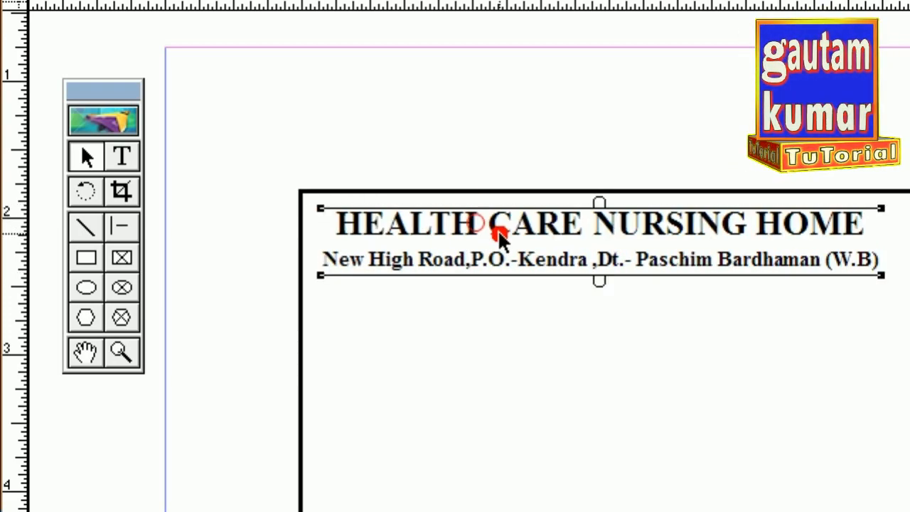
{"action": "left_click", "coordinate": [555, 303]}
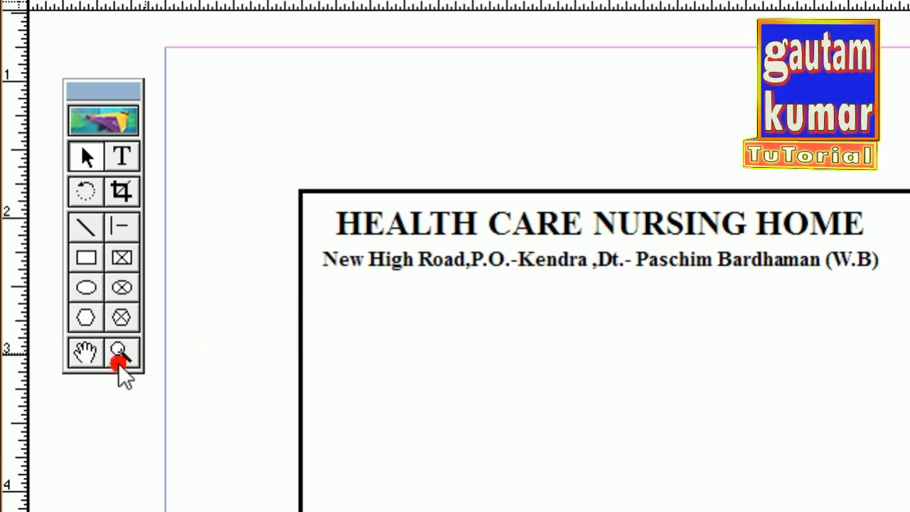
Examine the yellow sample certificate at actual size, checking the oval around its DISCHARGE CERTIFICATE title, the side lines and the fields below.
{"action": "double_click", "coordinate": [86, 351]}
{"action": "left_click_drag", "start_coordinate": [776, 309], "coordinate": [359, 307]}
{"action": "left_click_drag", "start_coordinate": [739, 309], "coordinate": [585, 314]}
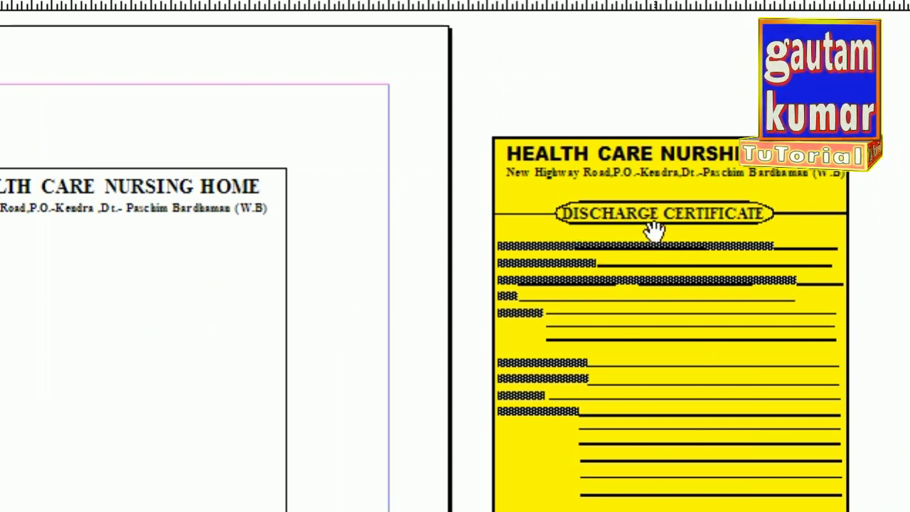
{"action": "right_click", "coordinate": [656, 231]}
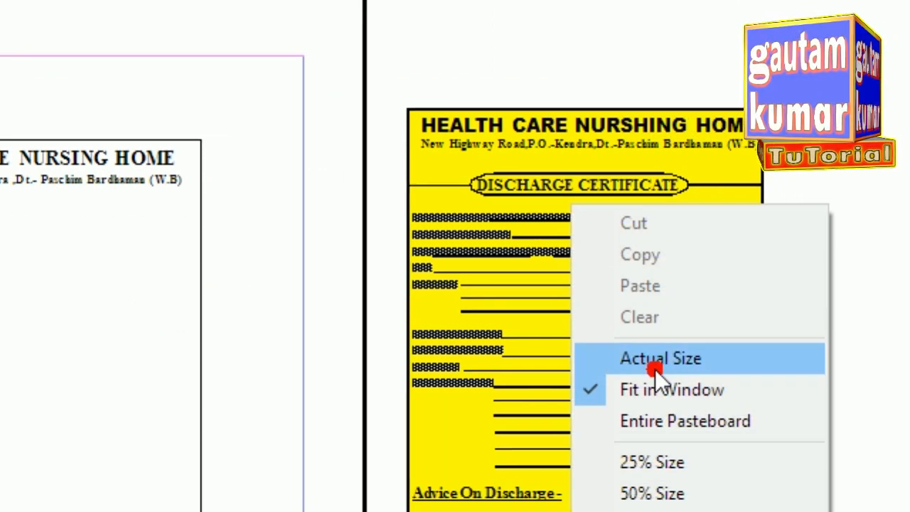
{"action": "left_click", "coordinate": [740, 395]}
{"action": "left_click_drag", "start_coordinate": [493, 378], "coordinate": [662, 226]}
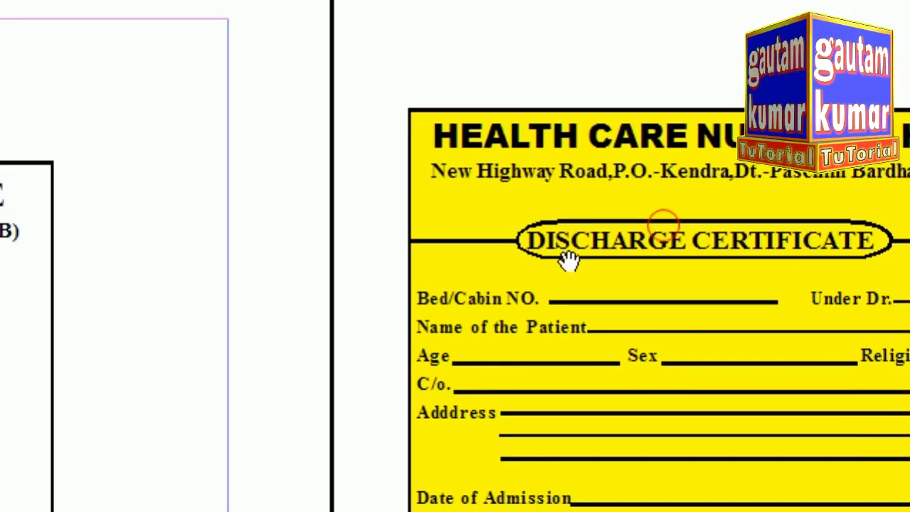
{"action": "left_click_drag", "start_coordinate": [775, 261], "coordinate": [662, 263]}
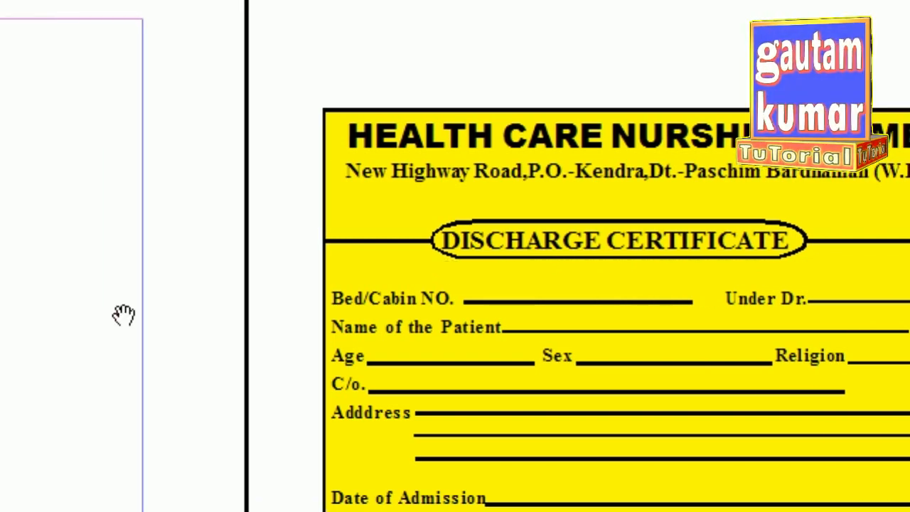
Add a new text block below the address line inside the border, containing the words "discharge certificate".
{"action": "mouse_move", "coordinate": [253, 315]}
{"action": "left_mouse_down"}
{"action": "mouse_move", "coordinate": [526, 315]}
{"action": "mouse_move", "coordinate": [392, 312]}
{"action": "left_mouse_up"}
{"action": "left_click_drag", "start_coordinate": [337, 308], "coordinate": [322, 323]}
{"action": "left_click_drag", "start_coordinate": [228, 322], "coordinate": [246, 321]}
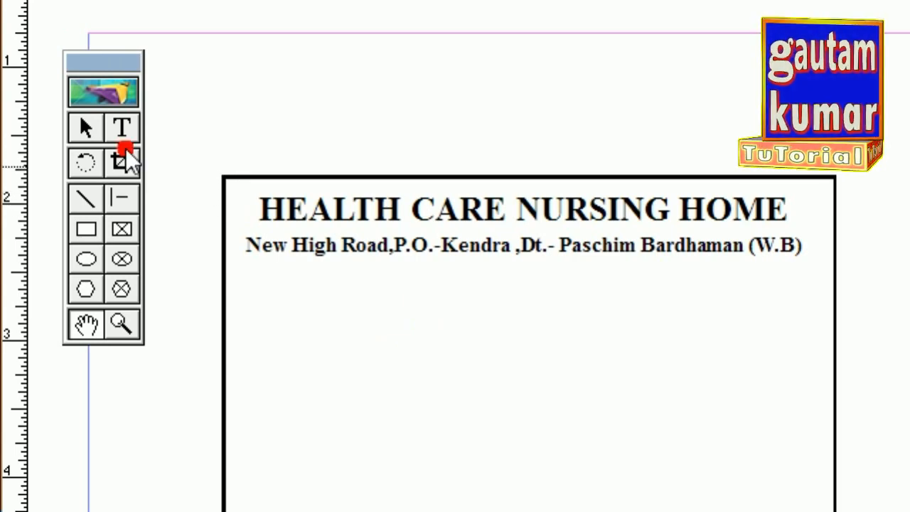
{"action": "left_click", "coordinate": [121, 129]}
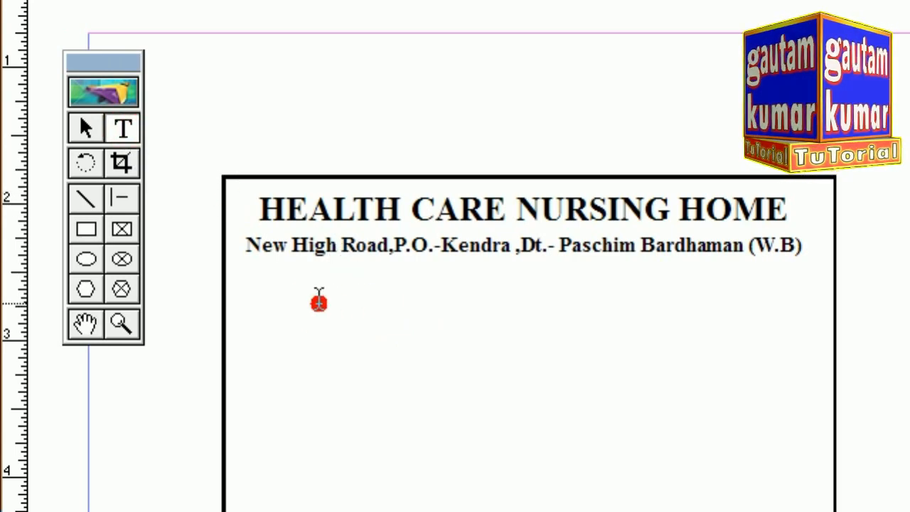
{"action": "left_click_drag", "start_coordinate": [319, 302], "coordinate": [661, 377]}
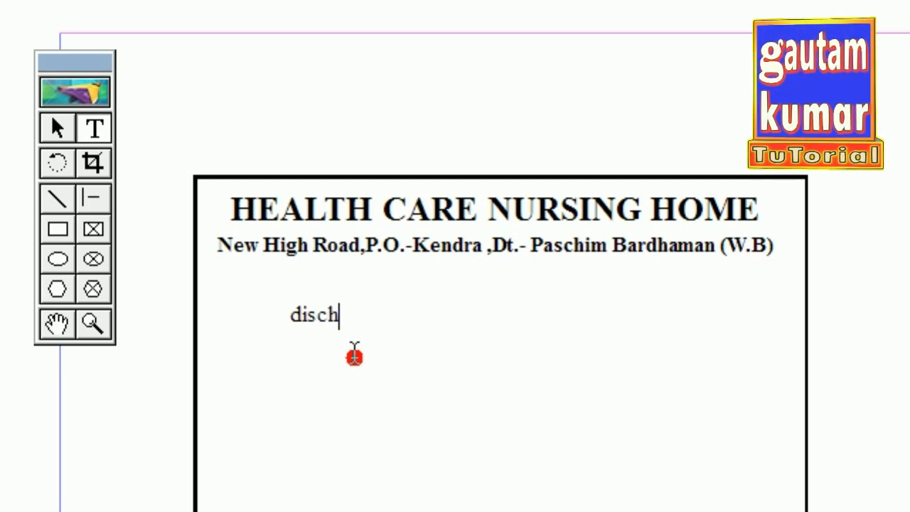
{"action": "type", "text": "discharge "}
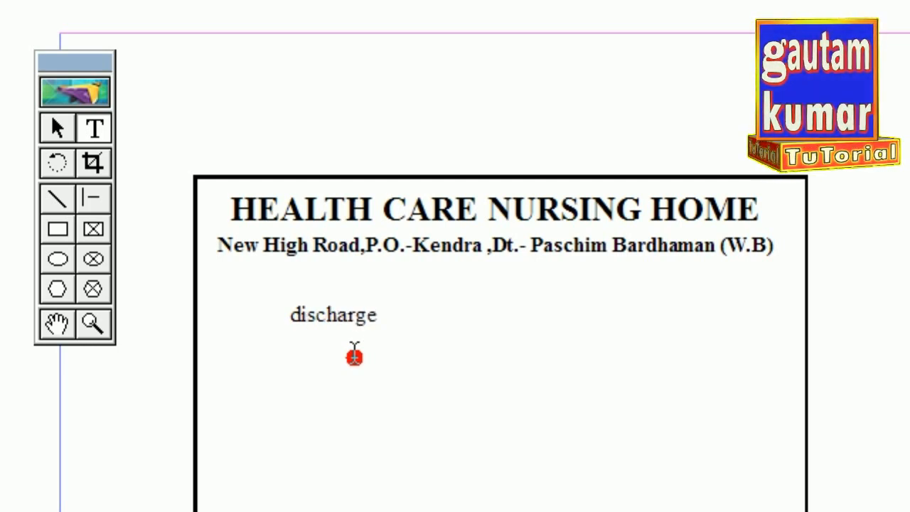
{"action": "type", "text": "cer"}
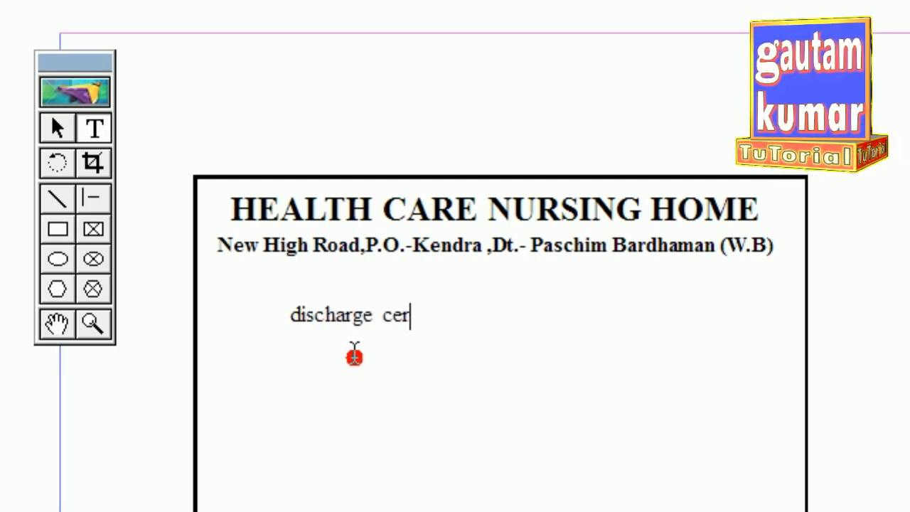
{"action": "type", "text": "tificate"}
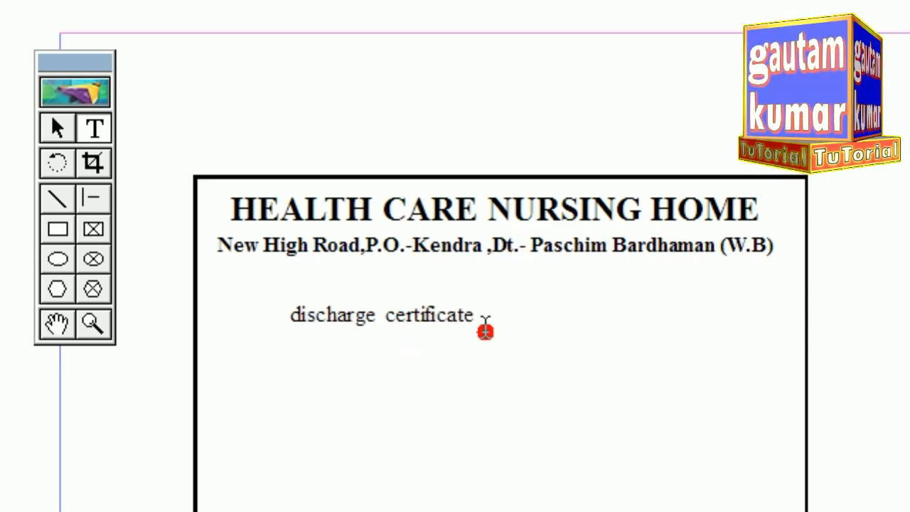
Format the discharge certificate text as bold, 18 pt and all caps.
{"action": "left_click_drag", "start_coordinate": [485, 324], "coordinate": [277, 326]}
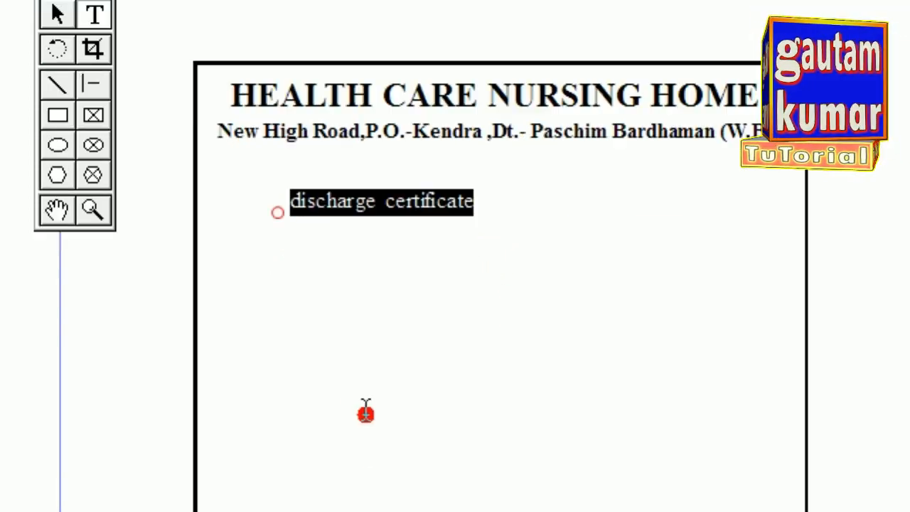
{"action": "left_click", "coordinate": [368, 372]}
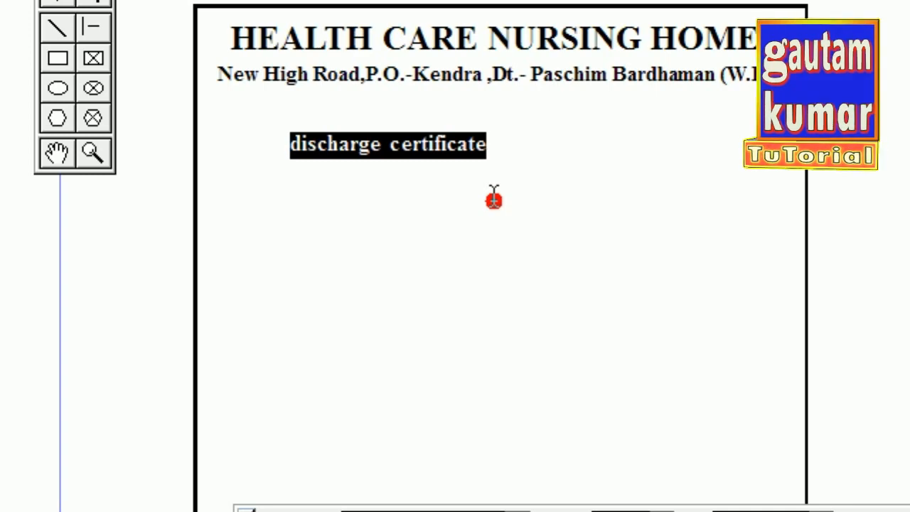
{"action": "left_click", "coordinate": [663, 379]}
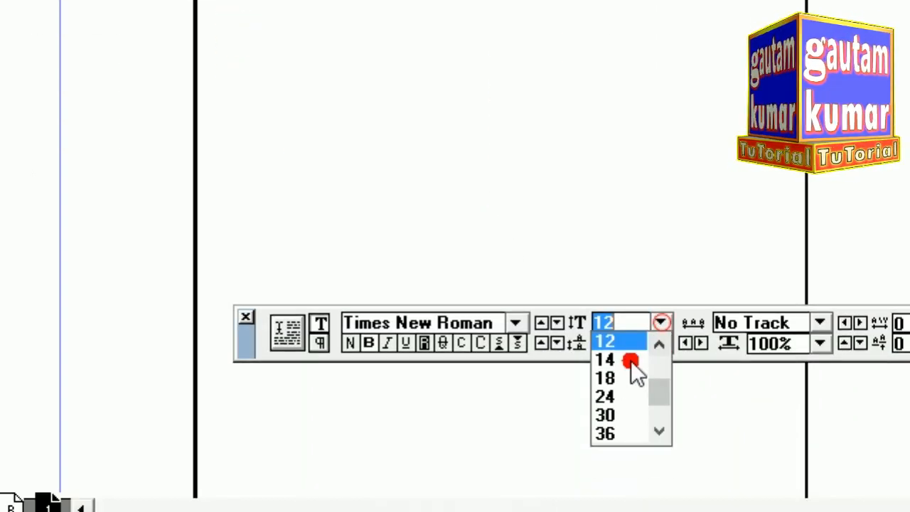
{"action": "left_click", "coordinate": [613, 376]}
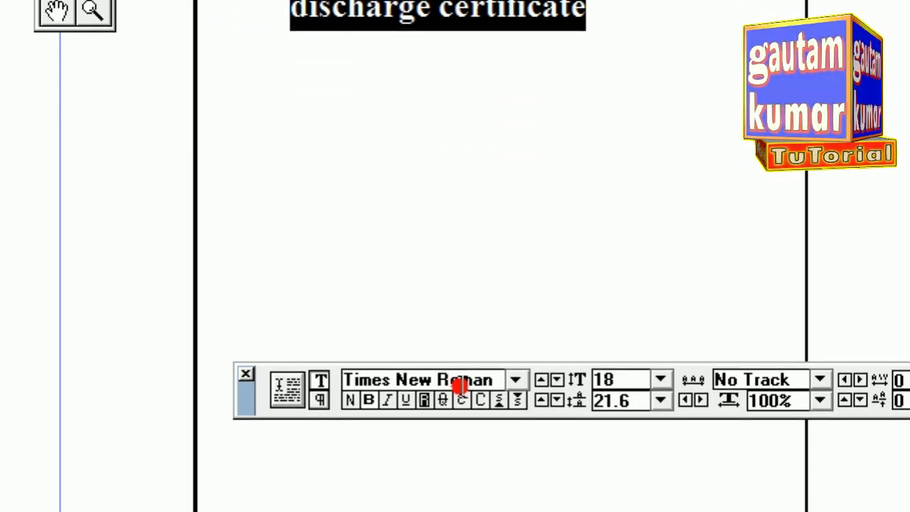
{"action": "left_click", "coordinate": [477, 372]}
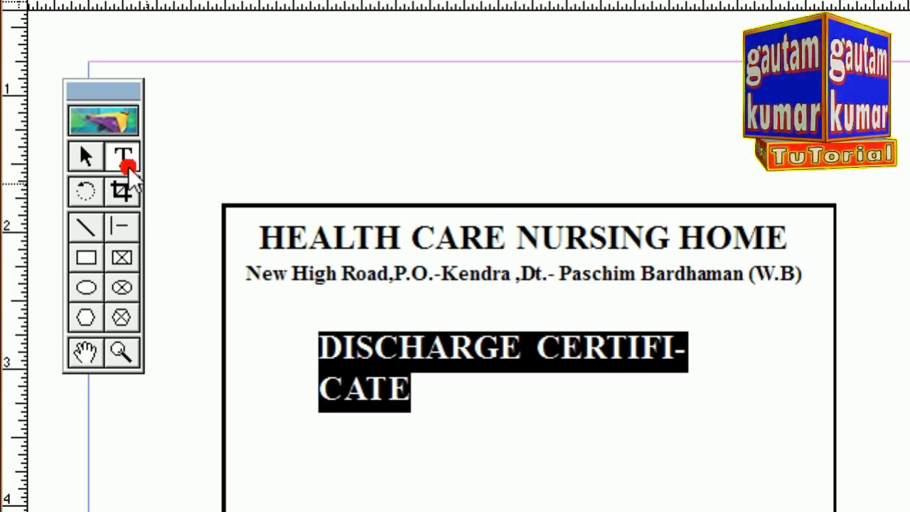
Widen the DISCHARGE CERTIFICATE text block so the title fits on one line, and position it below the address line.
{"action": "left_click", "coordinate": [124, 160]}
{"action": "left_click_drag", "start_coordinate": [297, 137], "coordinate": [683, 175]}
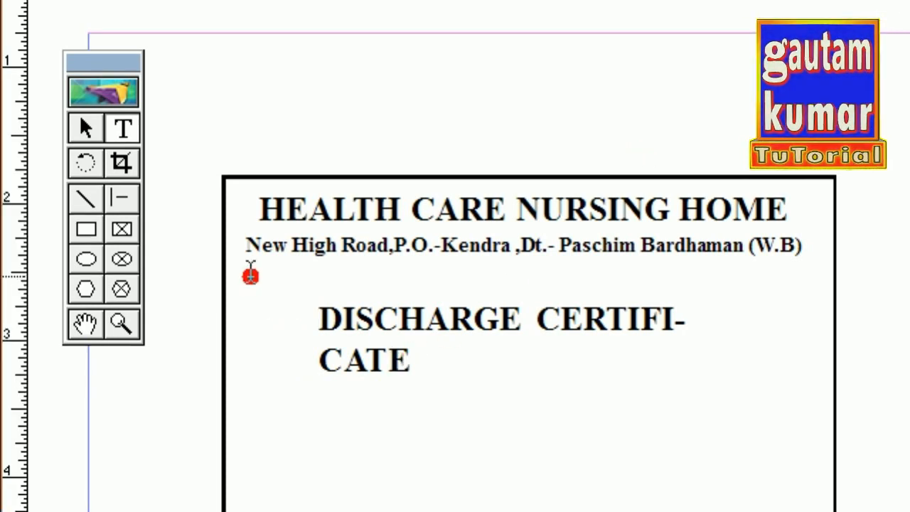
{"action": "left_click", "coordinate": [83, 128]}
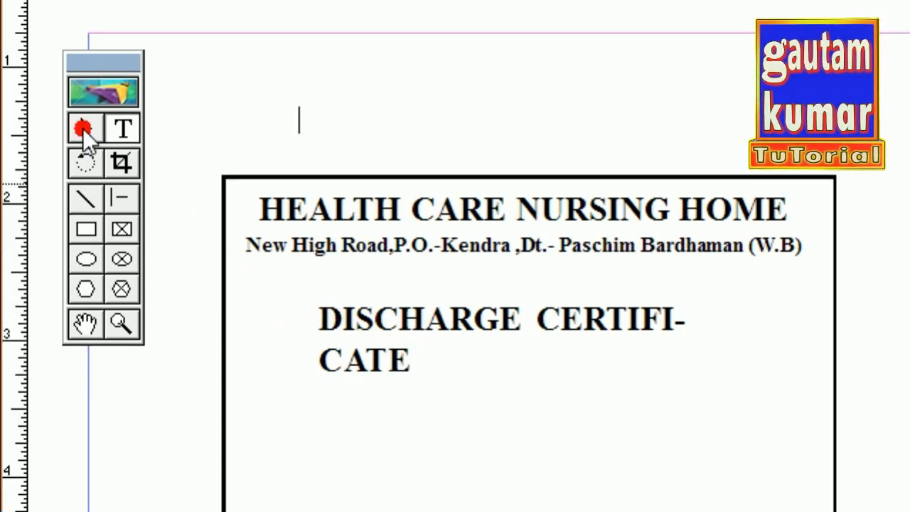
{"action": "left_click", "coordinate": [360, 348]}
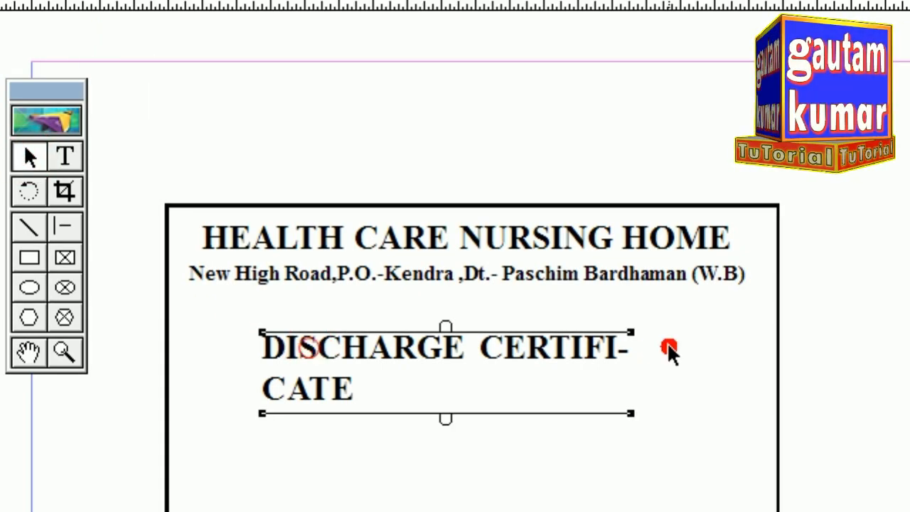
{"action": "left_click_drag", "start_coordinate": [633, 335], "coordinate": [664, 329]}
{"action": "left_click_drag", "start_coordinate": [416, 343], "coordinate": [392, 348]}
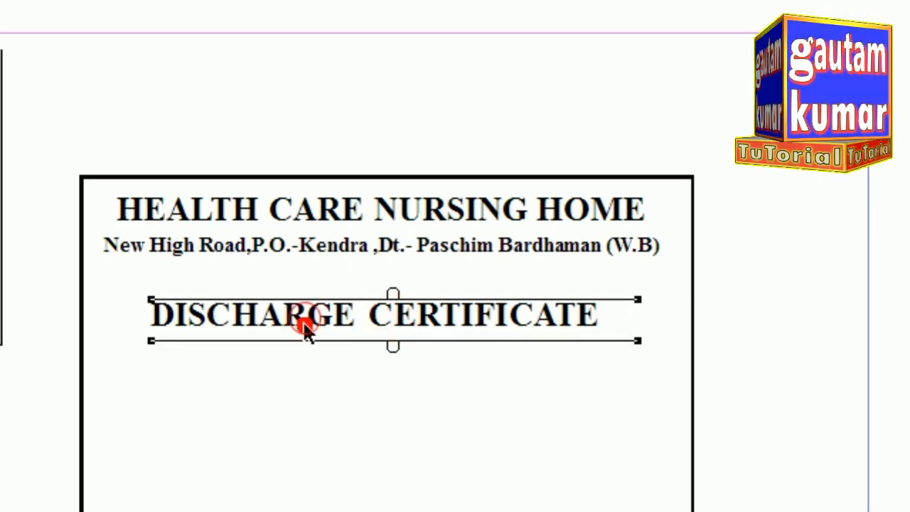
{"action": "left_click_drag", "start_coordinate": [303, 320], "coordinate": [304, 331]}
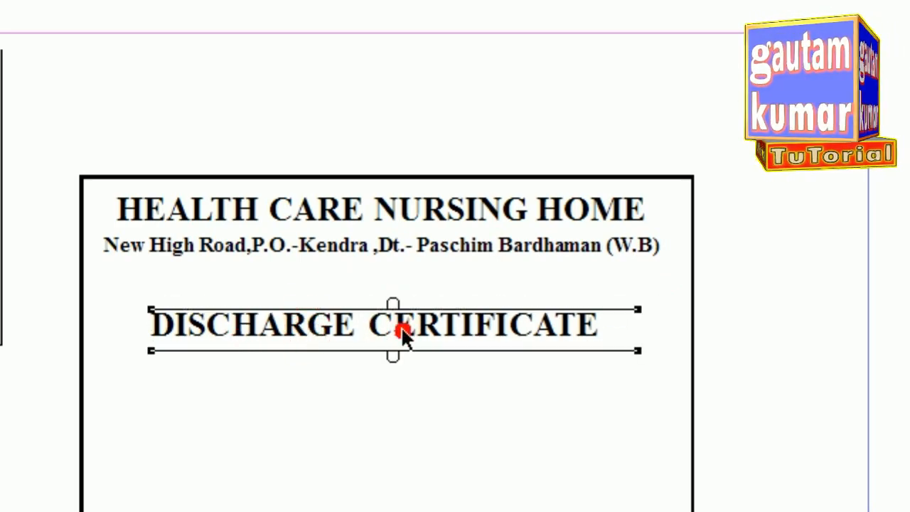
Reduce the DISCHARGE CERTIFICATE title's font size, trying 17 pt and a slightly smaller size.
{"action": "left_click", "coordinate": [122, 155]}
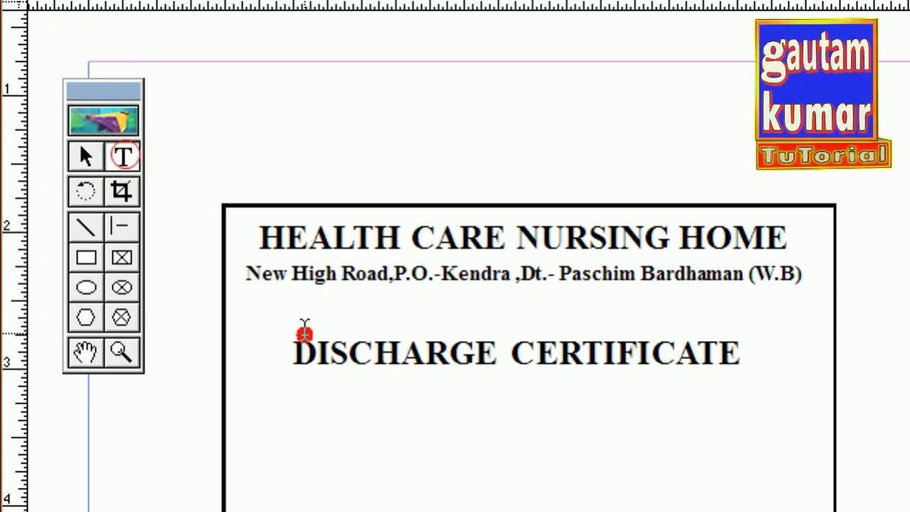
{"action": "left_click_drag", "start_coordinate": [295, 352], "coordinate": [743, 361]}
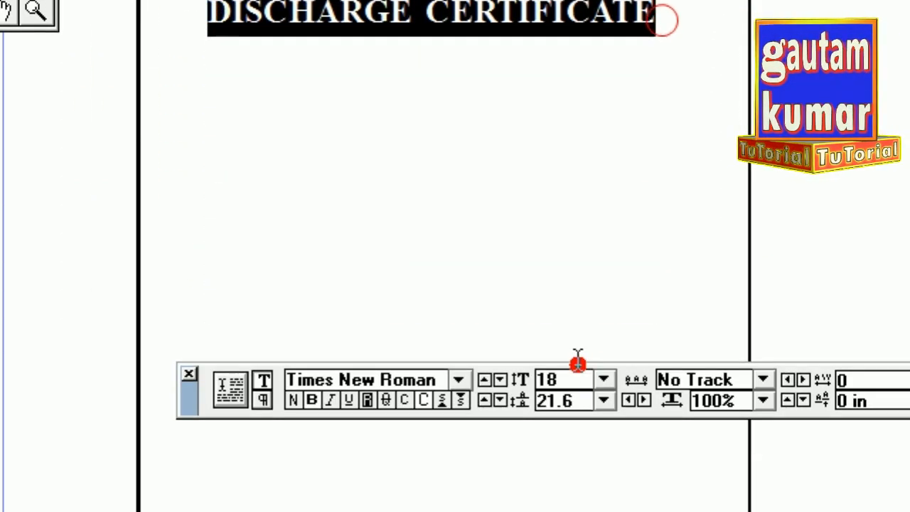
{"action": "left_click", "coordinate": [604, 378]}
{"action": "left_click", "coordinate": [604, 372]}
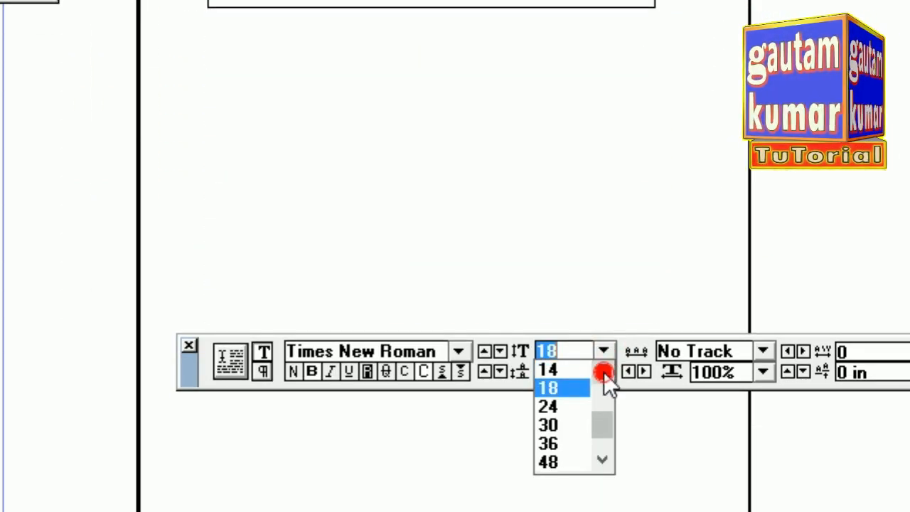
{"action": "left_click", "coordinate": [559, 320]}
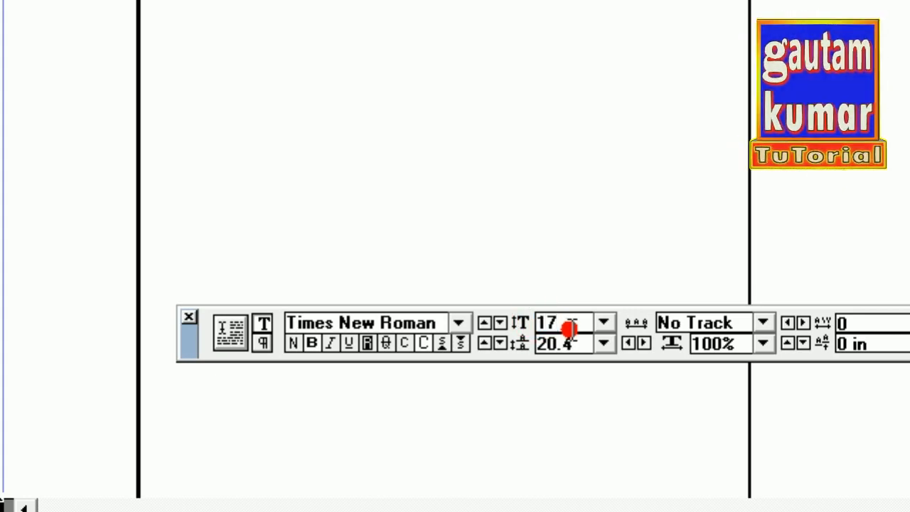
{"action": "left_click_drag", "start_coordinate": [567, 322], "coordinate": [534, 320]}
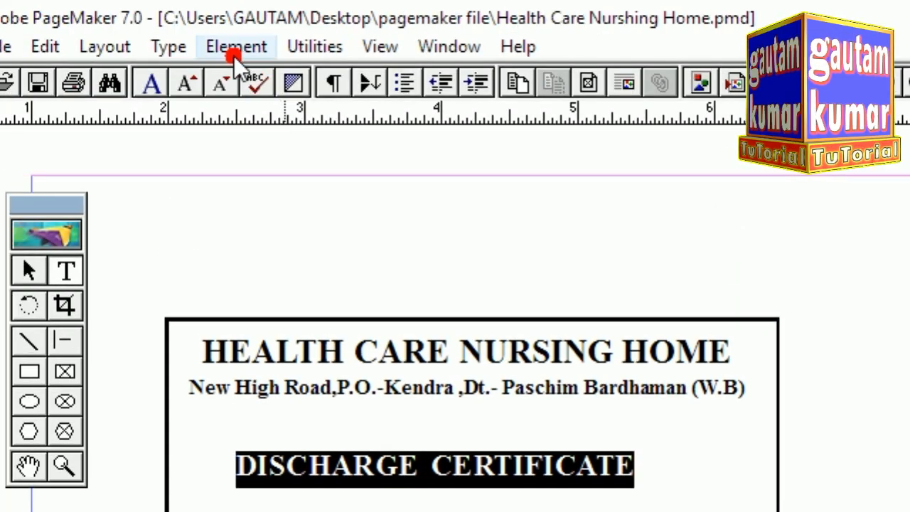
Align the DISCHARGE CERTIFICATE title to the center of its text block and nudge the block slightly to the left.
{"action": "left_click", "coordinate": [234, 48]}
{"action": "mouse_move", "coordinate": [169, 46]}
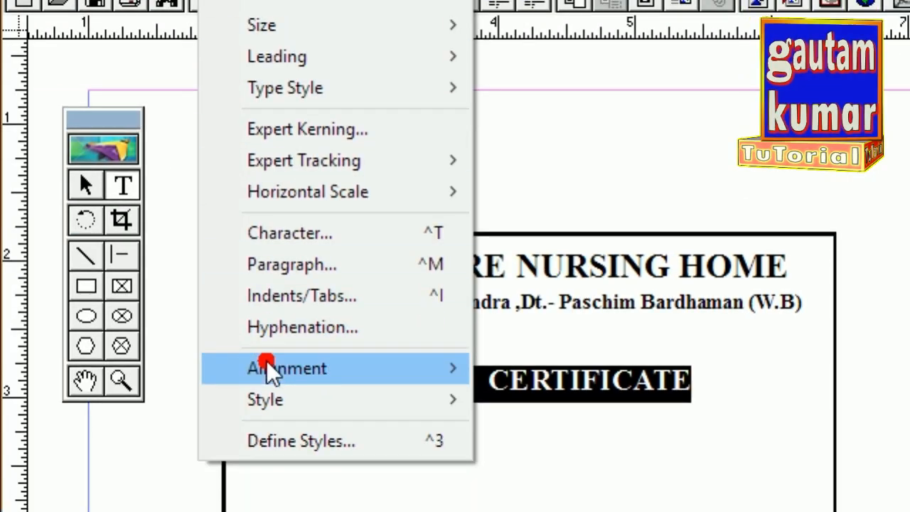
{"action": "mouse_move", "coordinate": [261, 367]}
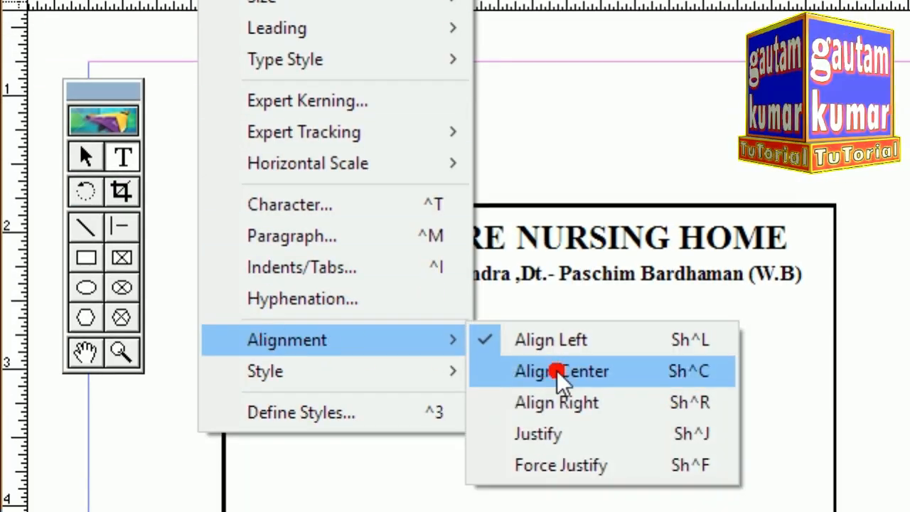
{"action": "left_click", "coordinate": [533, 400]}
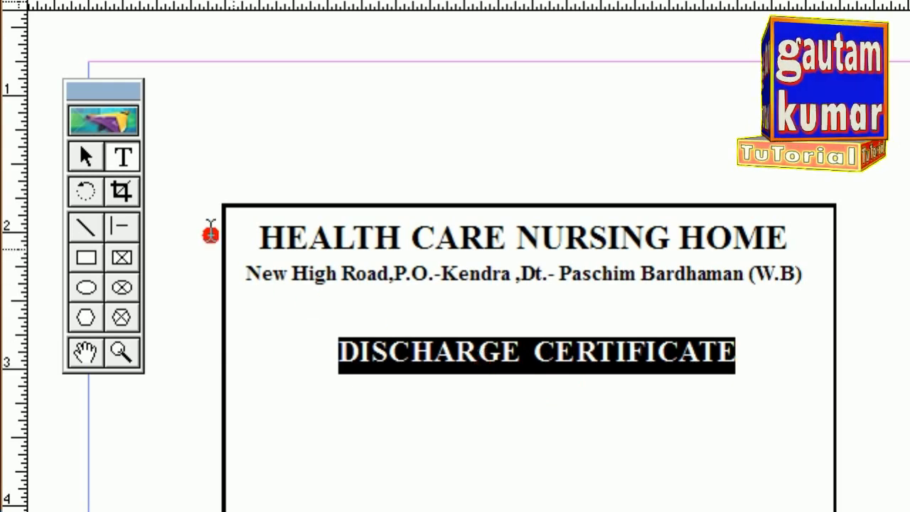
{"action": "left_click", "coordinate": [85, 155]}
{"action": "left_click", "coordinate": [541, 353]}
{"action": "left_click_drag", "start_coordinate": [541, 353], "coordinate": [535, 350]}
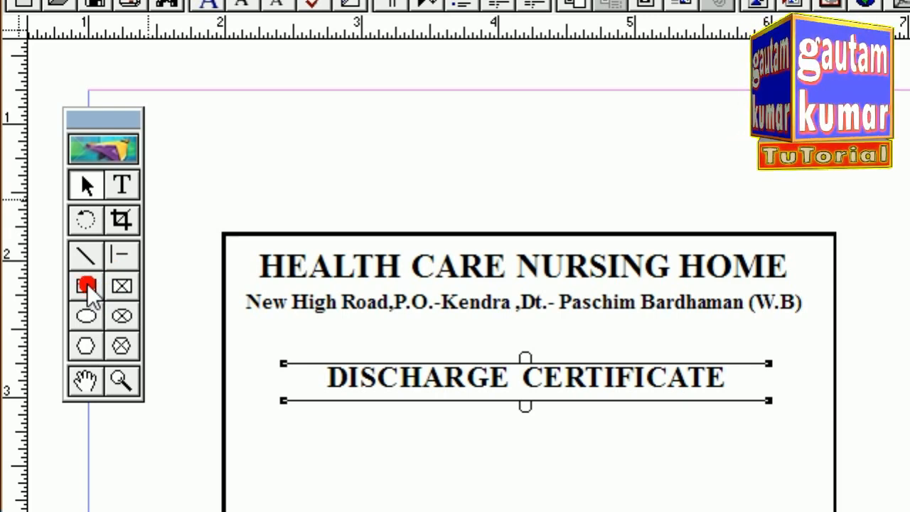
Draw a rounded rectangle around the DISCHARGE CERTIFICATE title and tighten its edges to about 3.4 in wide and 0.4 in high.
{"action": "left_click", "coordinate": [87, 286]}
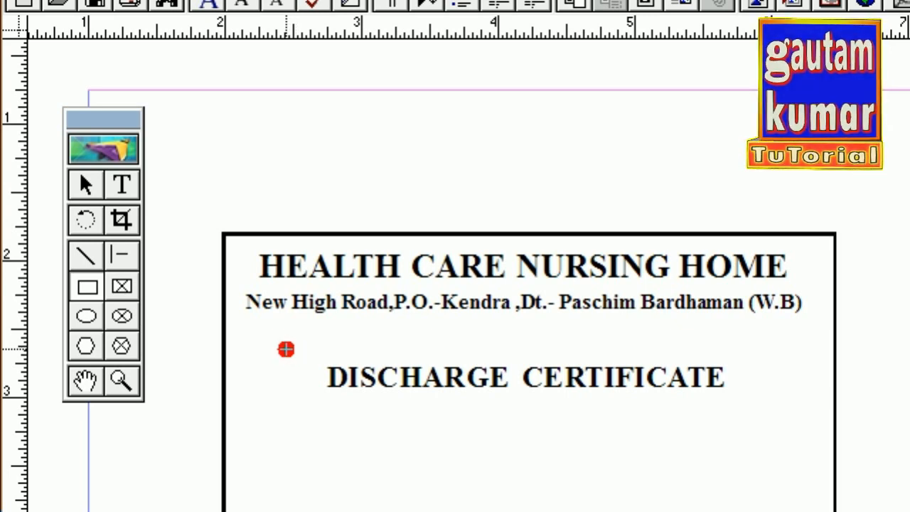
{"action": "left_click_drag", "start_coordinate": [287, 349], "coordinate": [700, 411]}
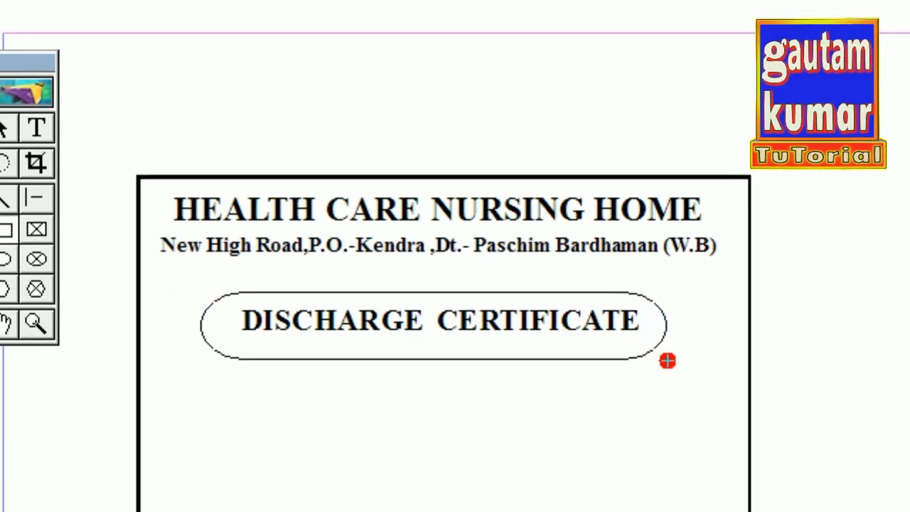
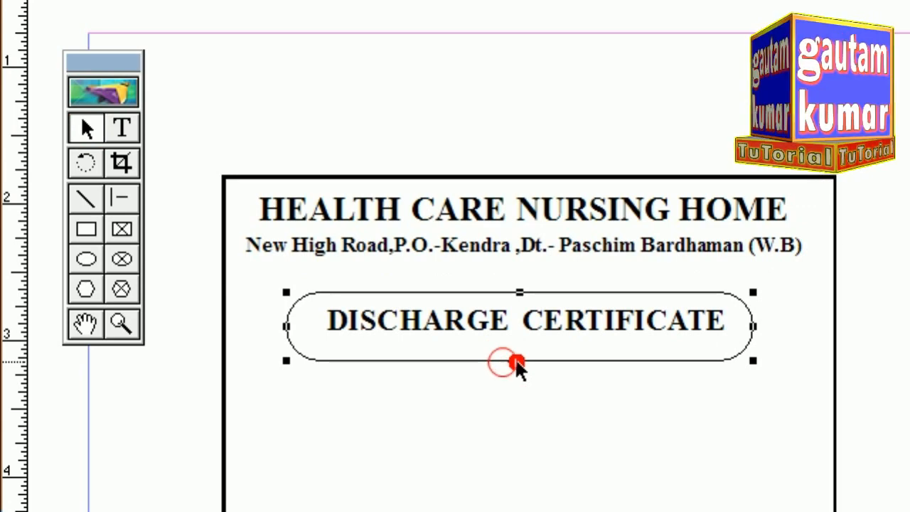
{"action": "left_click_drag", "start_coordinate": [517, 361], "coordinate": [520, 350]}
{"action": "left_click_drag", "start_coordinate": [517, 294], "coordinate": [518, 293]}
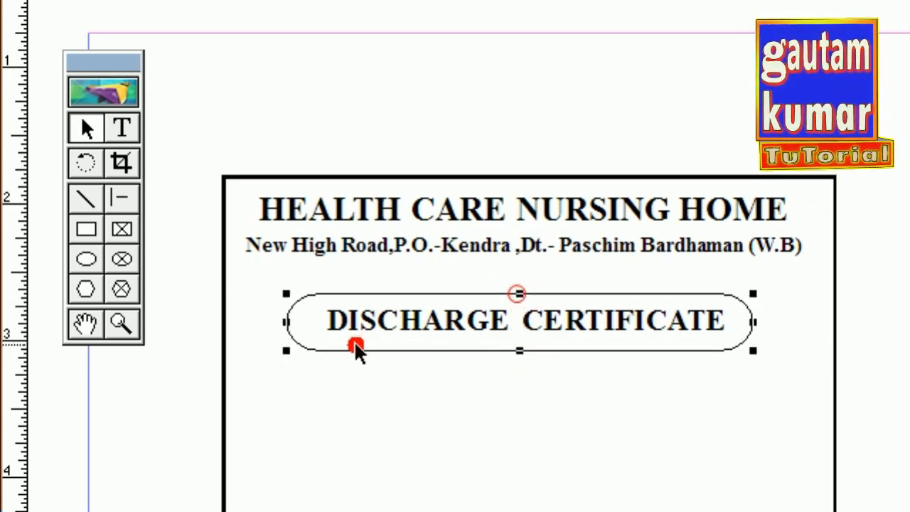
{"action": "left_click_drag", "start_coordinate": [286, 321], "coordinate": [293, 322]}
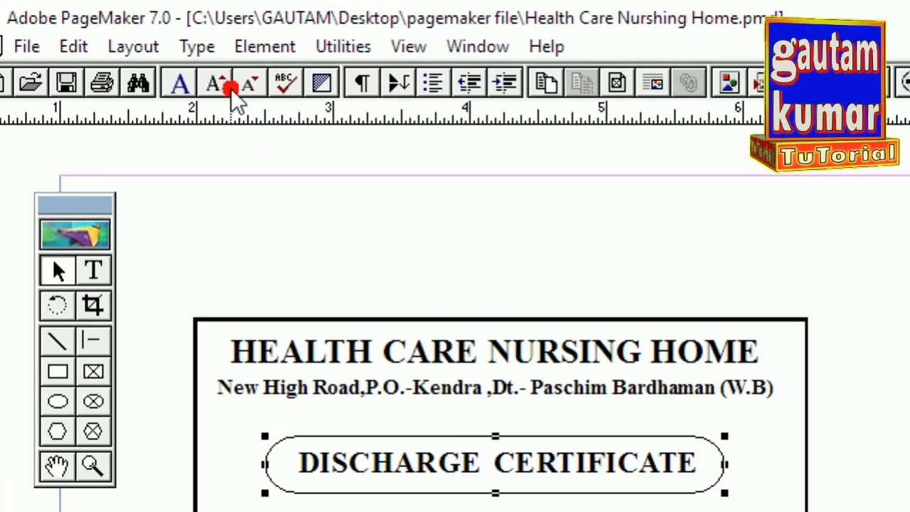
Set the stroke of the rounded rectangle around the title to 2pt.
{"action": "left_click", "coordinate": [246, 45]}
{"action": "mouse_move", "coordinate": [439, 122]}
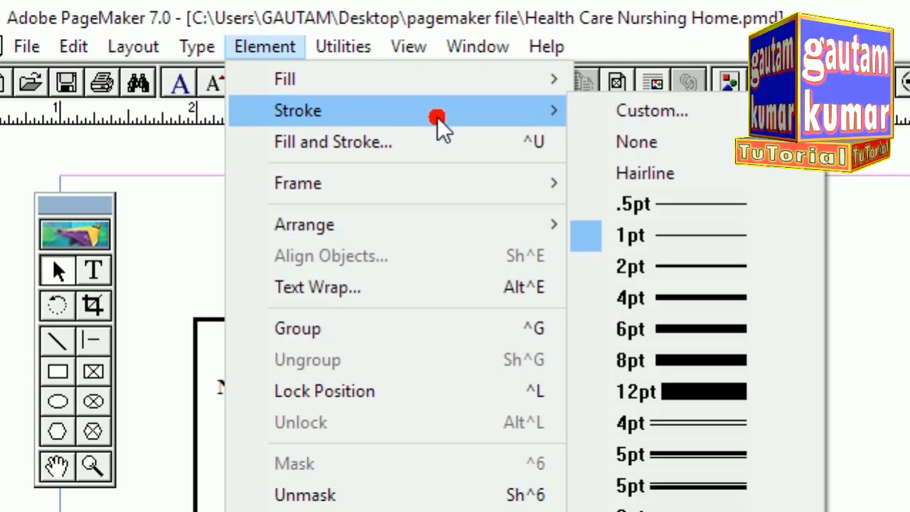
{"action": "left_click", "coordinate": [652, 264]}
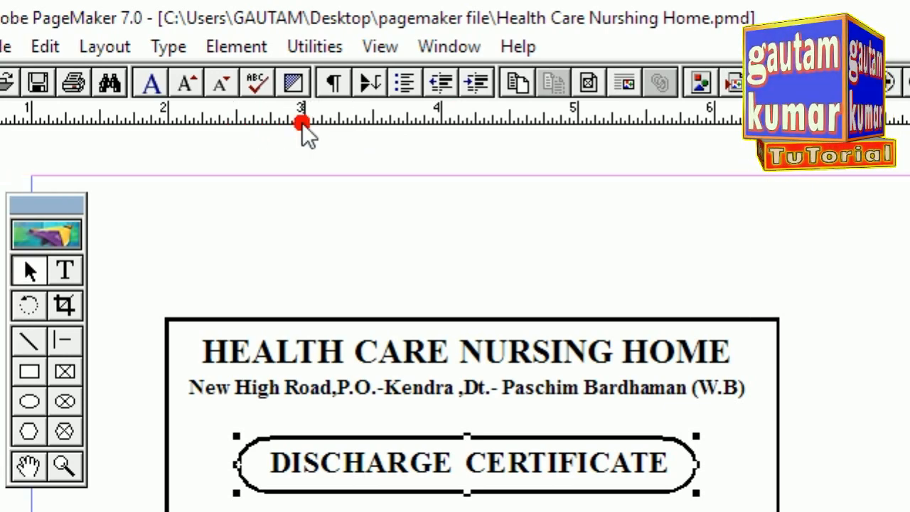
Place a horizontal ruler guide through the middle of the rounded rectangle around the DISCHARGE CERTIFICATE title and fine-tune its position.
{"action": "left_click_drag", "start_coordinate": [341, 121], "coordinate": [395, 464]}
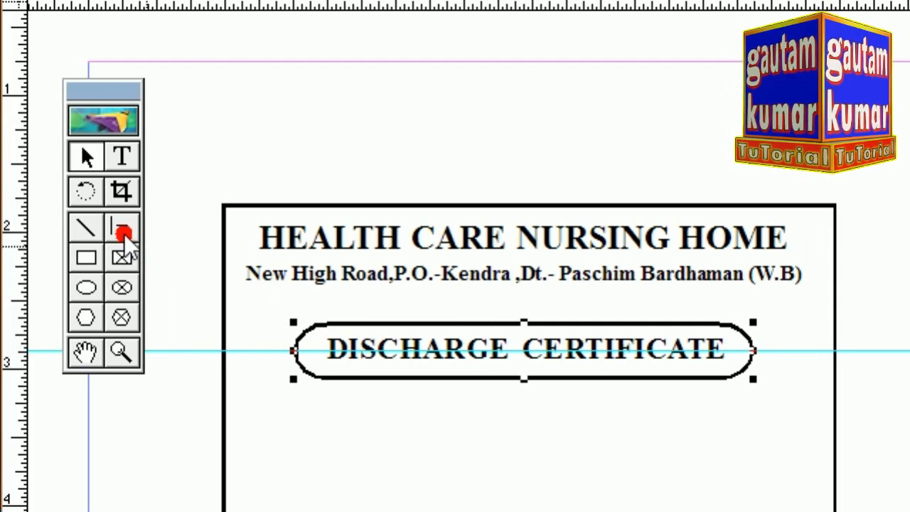
{"action": "left_click", "coordinate": [122, 234]}
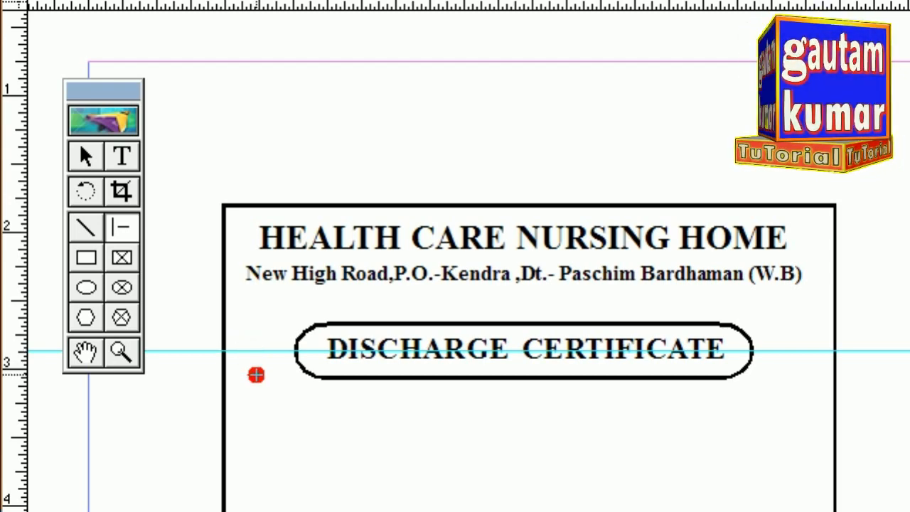
{"action": "key", "text": "ctrl+plus"}
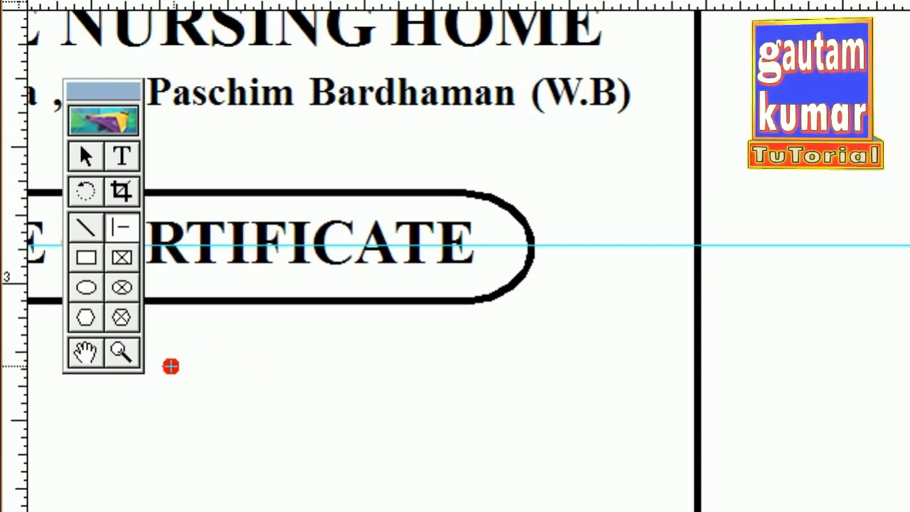
{"action": "left_click", "coordinate": [89, 351]}
{"action": "left_click_drag", "start_coordinate": [369, 226], "coordinate": [702, 273]}
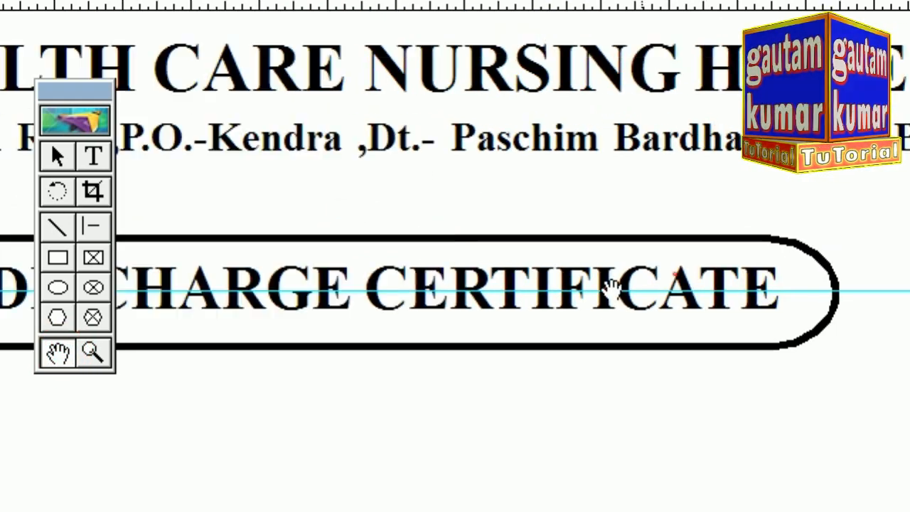
{"action": "left_click_drag", "start_coordinate": [498, 291], "coordinate": [656, 329]}
{"action": "left_click_drag", "start_coordinate": [453, 329], "coordinate": [632, 384]}
{"action": "left_click_drag", "start_coordinate": [520, 395], "coordinate": [560, 396]}
{"action": "left_click", "coordinate": [86, 128]}
{"action": "left_click", "coordinate": [600, 370]}
{"action": "left_click", "coordinate": [574, 311]}
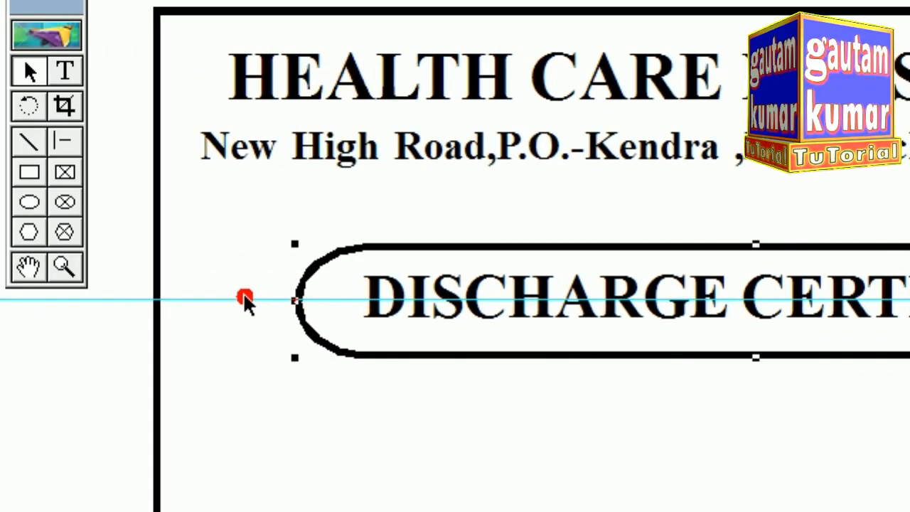
{"action": "mouse_move", "coordinate": [245, 299]}
{"action": "left_mouse_down"}
{"action": "mouse_move", "coordinate": [260, 211]}
{"action": "mouse_move", "coordinate": [252, 290]}
{"action": "mouse_move", "coordinate": [270, 240]}
{"action": "mouse_move", "coordinate": [256, 301]}
{"action": "left_mouse_up"}
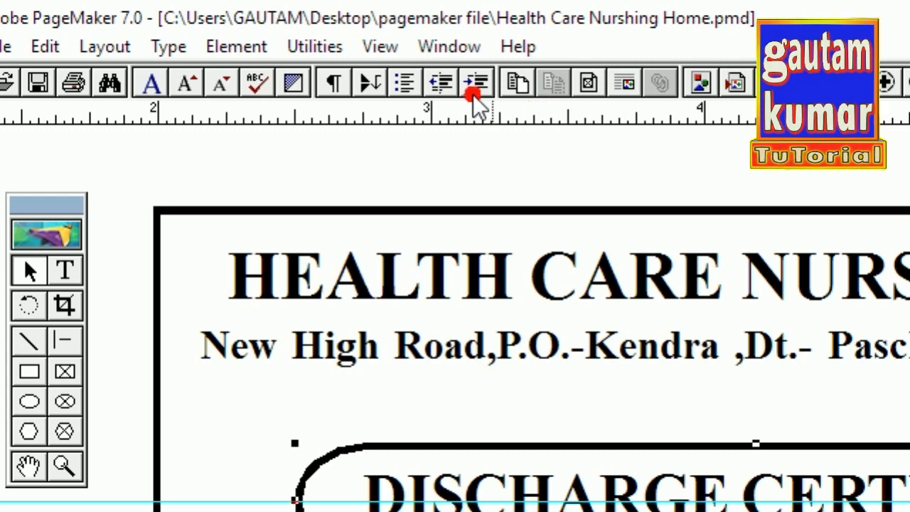
Clear the ruler guides, then hide the rulers and show them again.
{"action": "left_click", "coordinate": [447, 49]}
{"action": "mouse_move", "coordinate": [375, 51]}
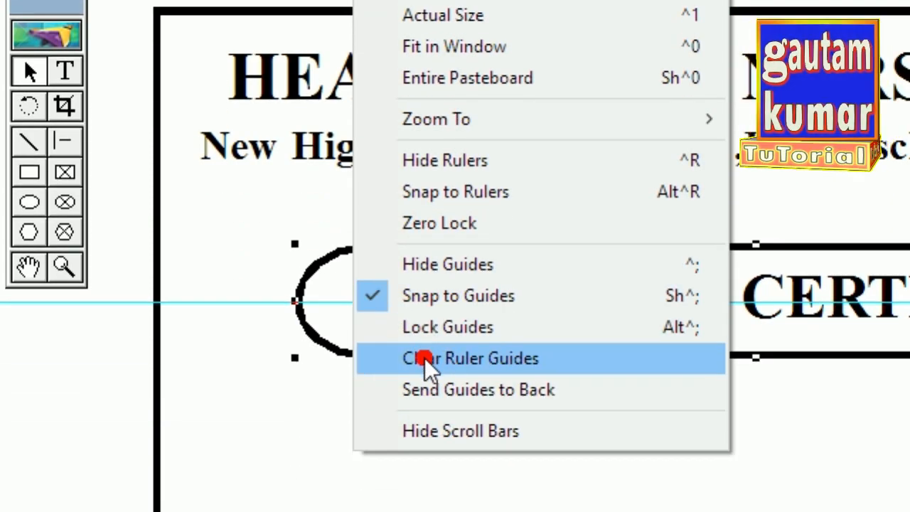
{"action": "left_click", "coordinate": [425, 358]}
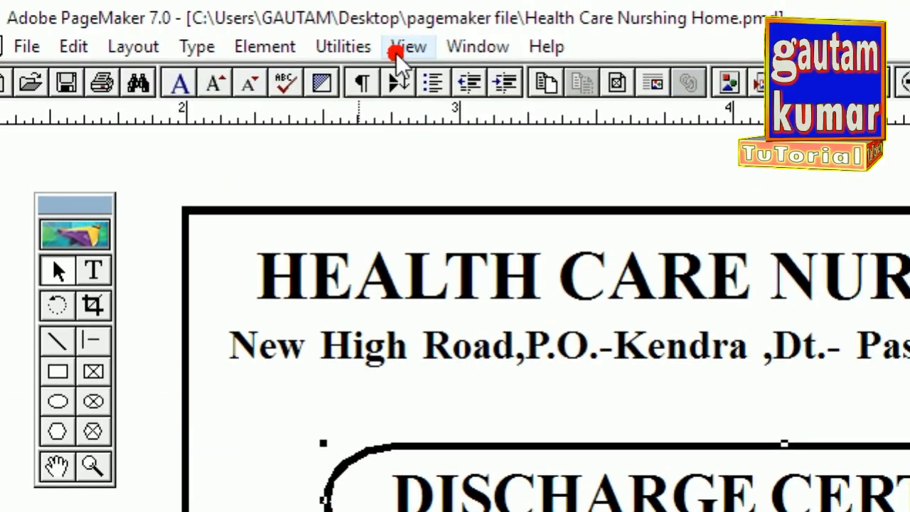
{"action": "left_click", "coordinate": [403, 48]}
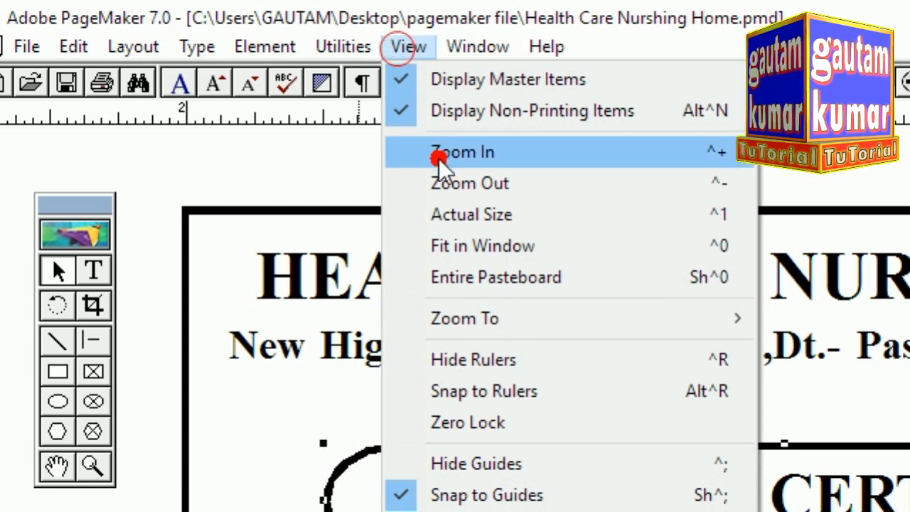
{"action": "left_click", "coordinate": [507, 362]}
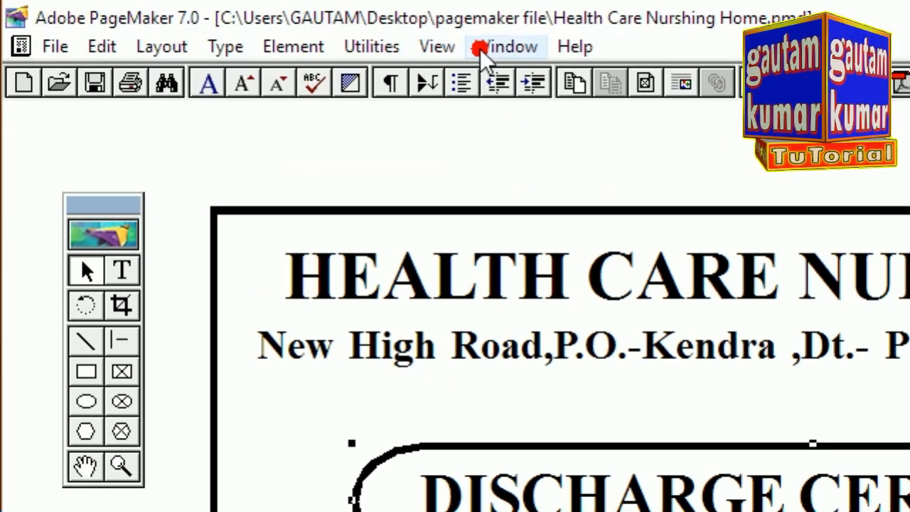
{"action": "left_click", "coordinate": [437, 47]}
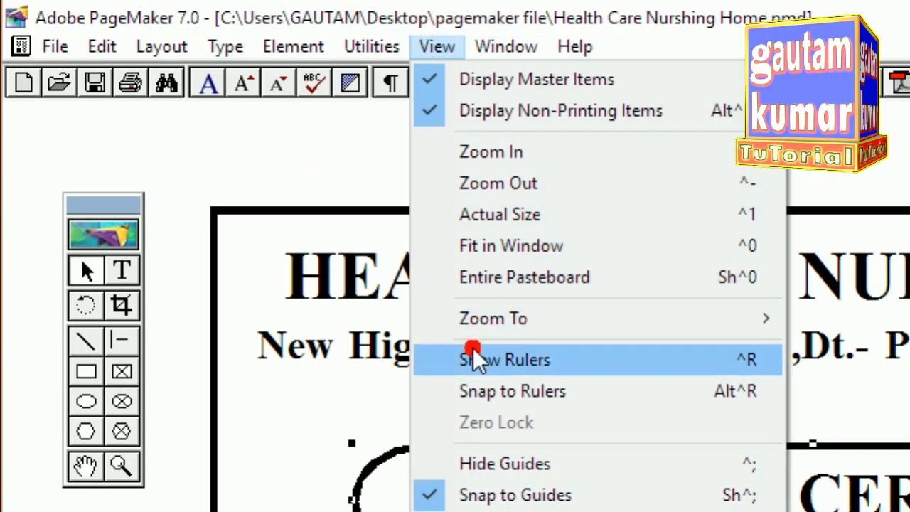
{"action": "left_click", "coordinate": [472, 360]}
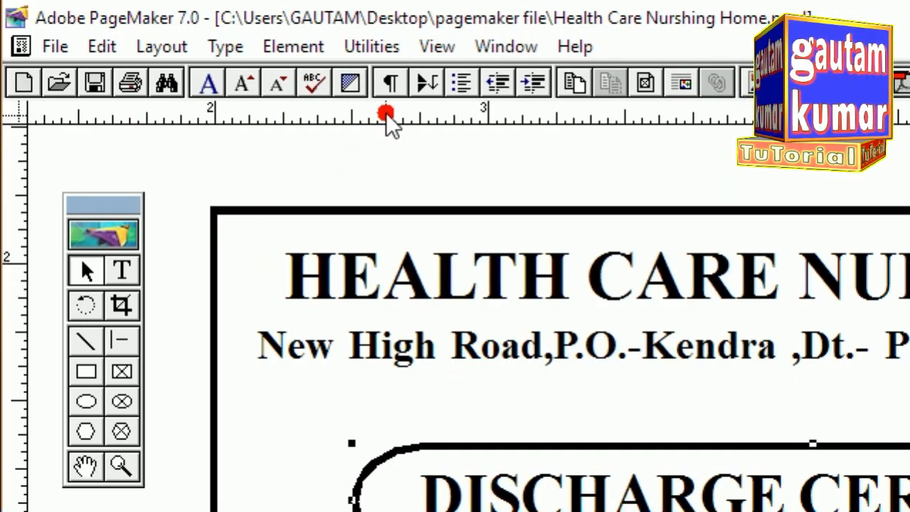
Add a horizontal guide through the rounded rectangle's middle and draw a 2pt line along it from the frame's left border to the rectangle.
{"action": "left_click_drag", "start_coordinate": [457, 116], "coordinate": [450, 506]}
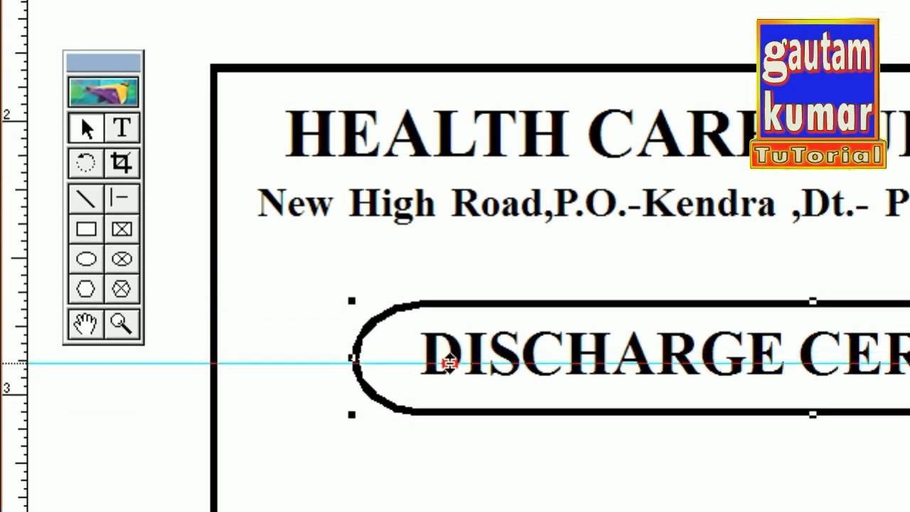
{"action": "left_click_drag", "start_coordinate": [450, 363], "coordinate": [449, 358]}
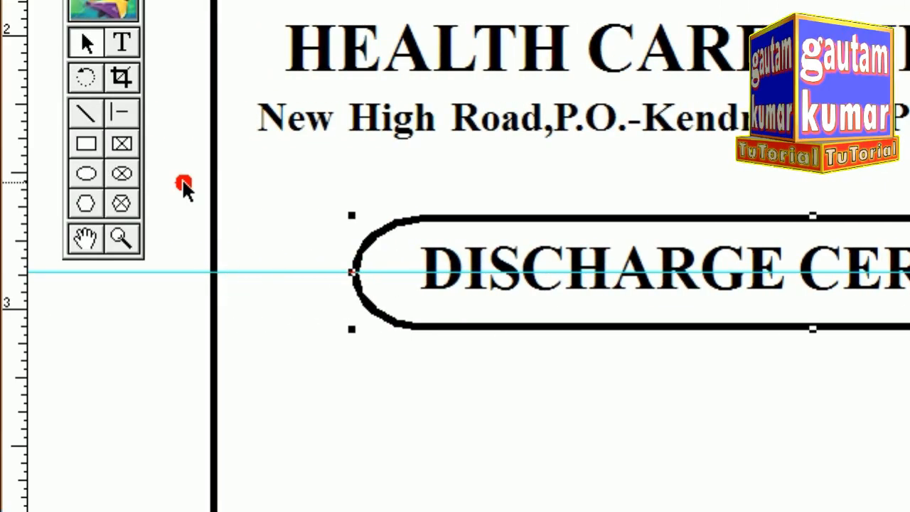
{"action": "left_click", "coordinate": [121, 114]}
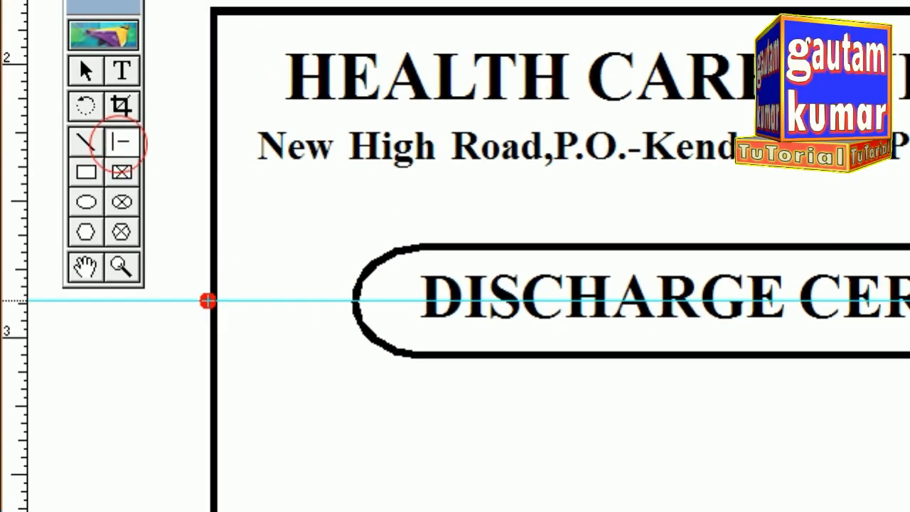
{"action": "left_click_drag", "start_coordinate": [218, 301], "coordinate": [356, 300]}
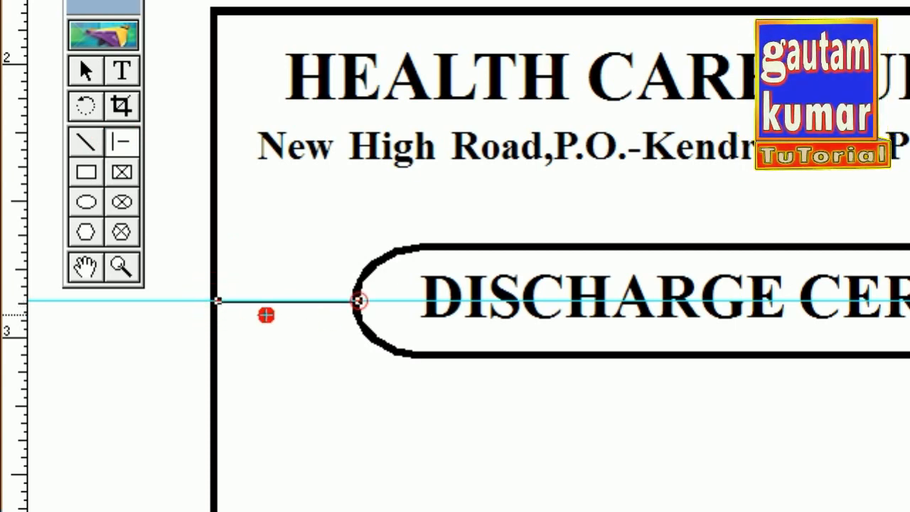
{"action": "left_click", "coordinate": [346, 301]}
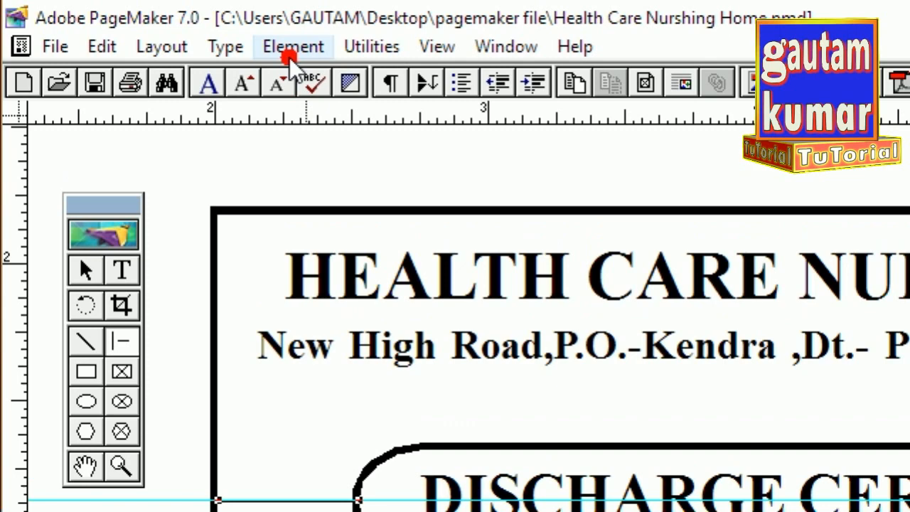
{"action": "left_click", "coordinate": [292, 48]}
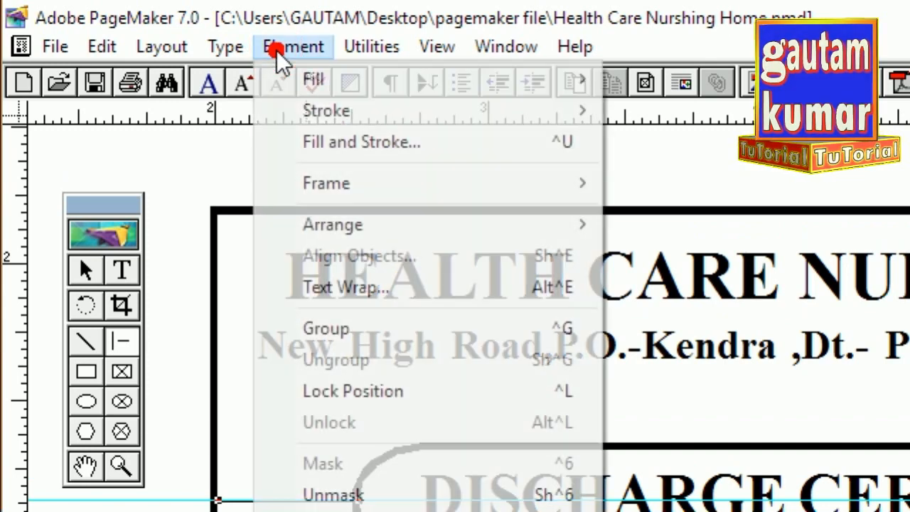
{"action": "mouse_move", "coordinate": [346, 114]}
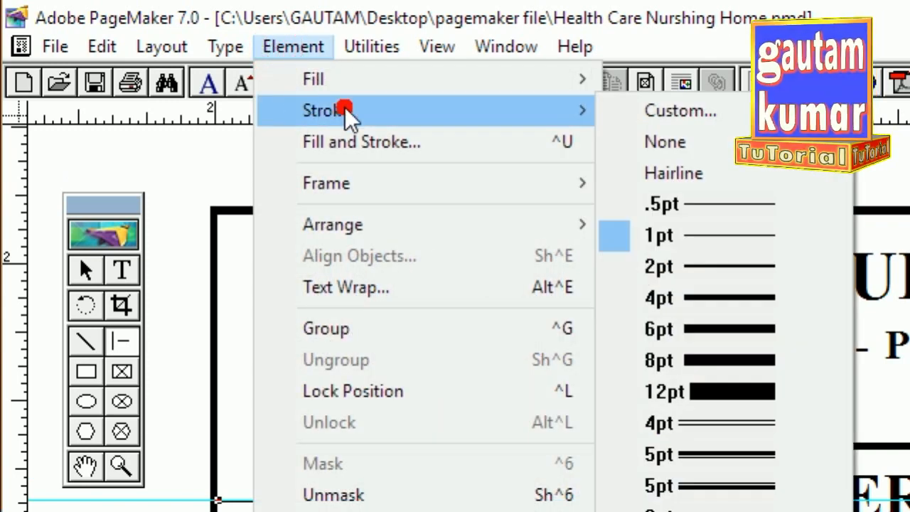
{"action": "left_click", "coordinate": [681, 264]}
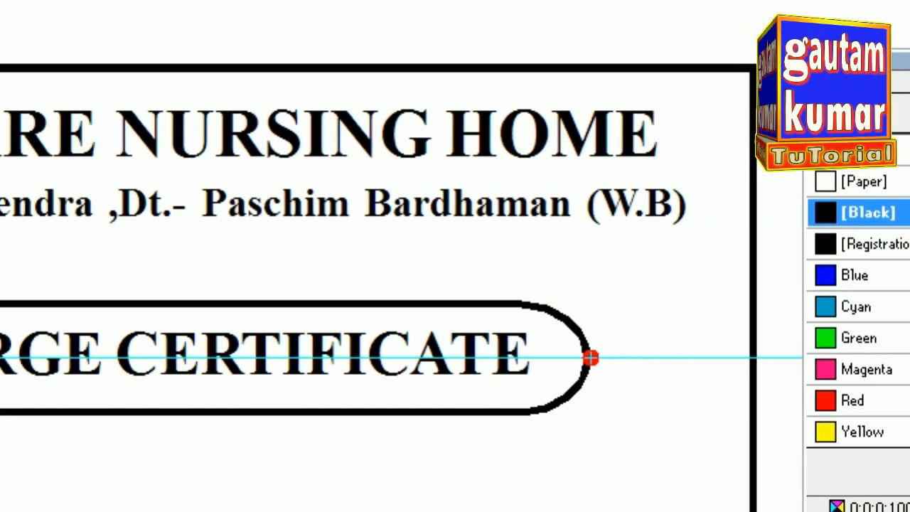
Draw a matching 2pt horizontal line from the rounded rectangle's right end to the frame's right border.
{"action": "left_click_drag", "start_coordinate": [590, 358], "coordinate": [755, 357]}
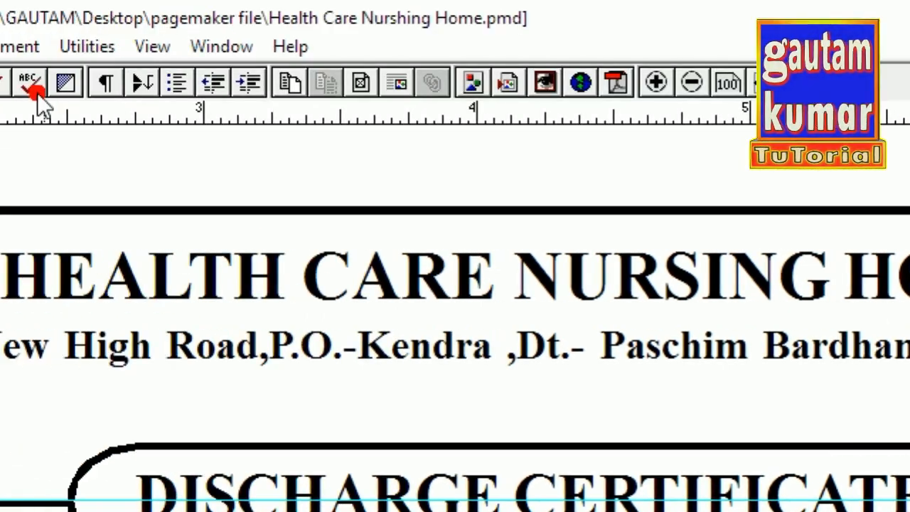
{"action": "left_click", "coordinate": [254, 45]}
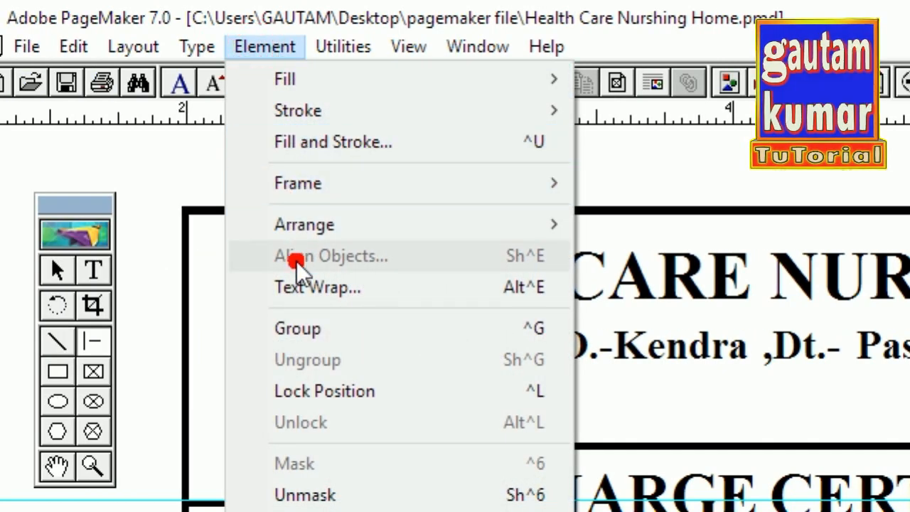
{"action": "mouse_move", "coordinate": [313, 112]}
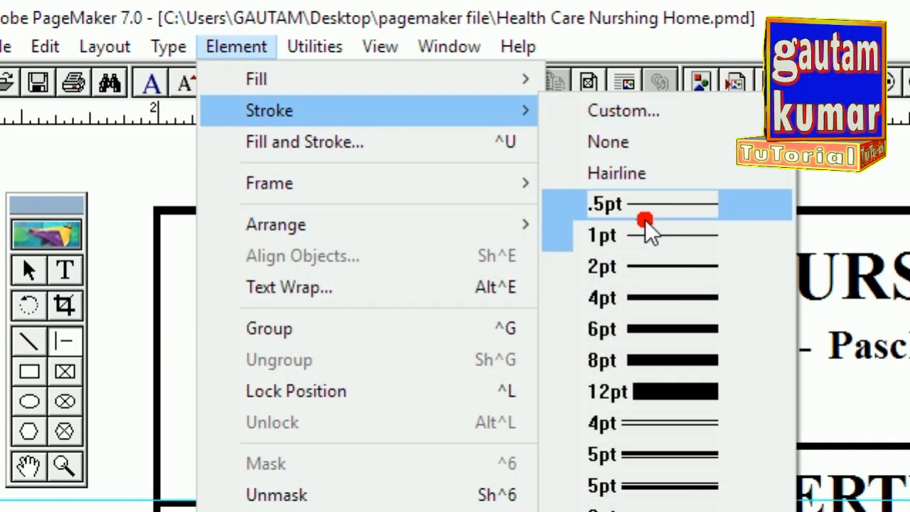
{"action": "left_click", "coordinate": [674, 266]}
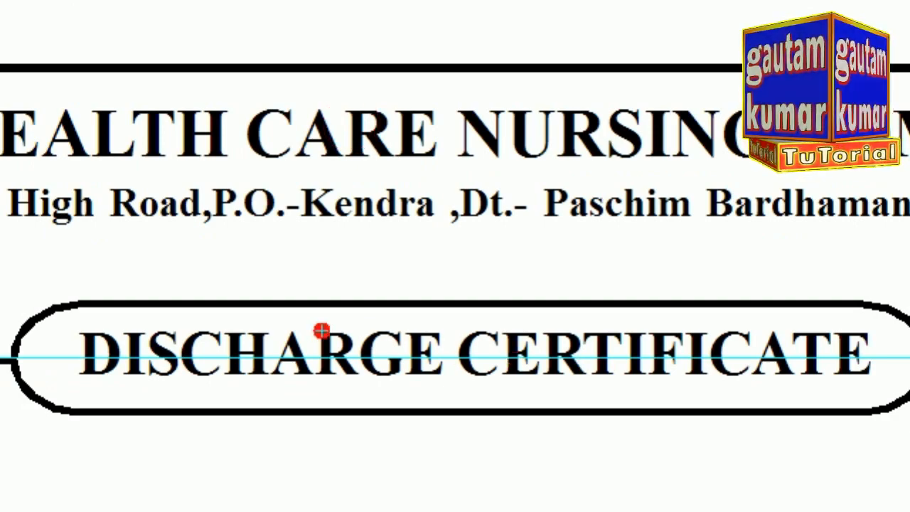
Move the guide below the title box and group the title, its rounded rectangle and both side lines.
{"action": "left_click", "coordinate": [85, 128]}
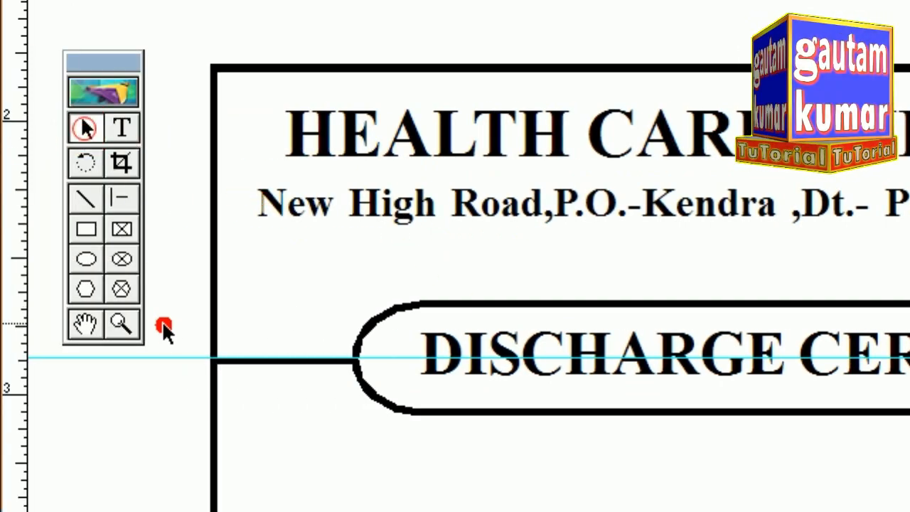
{"action": "left_click_drag", "start_coordinate": [162, 358], "coordinate": [162, 429]}
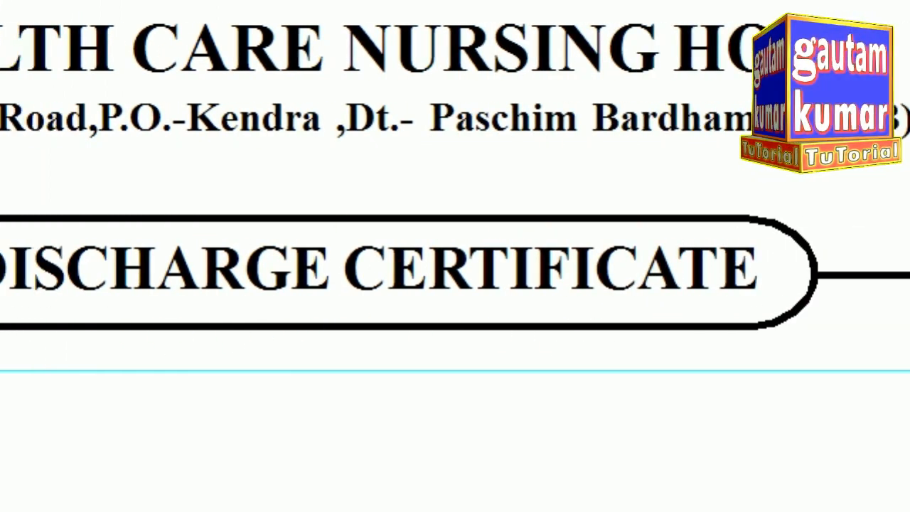
{"action": "mouse_move", "coordinate": [173, 158]}
{"action": "left_mouse_down"}
{"action": "mouse_move", "coordinate": [304, 212]}
{"action": "mouse_move", "coordinate": [682, 301]}
{"action": "mouse_move", "coordinate": [685, 359]}
{"action": "mouse_move", "coordinate": [669, 367]}
{"action": "left_mouse_up"}
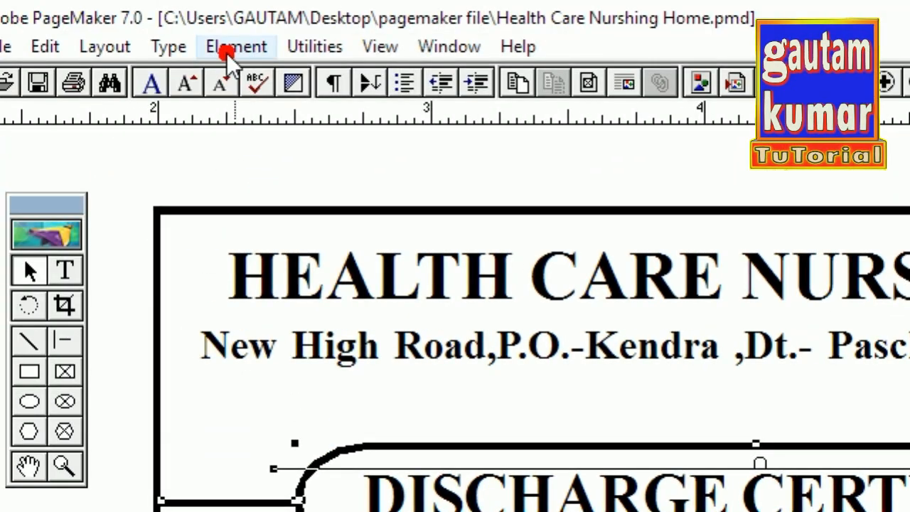
{"action": "left_click", "coordinate": [199, 19]}
{"action": "left_click", "coordinate": [281, 333]}
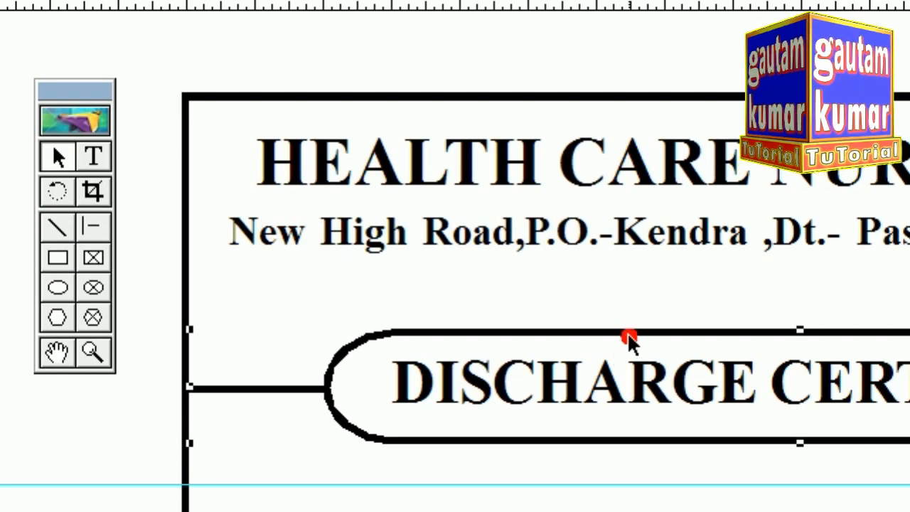
Move the grouped title slightly up toward the address line and clear the ruler guides.
{"action": "left_click_drag", "start_coordinate": [630, 340], "coordinate": [631, 319]}
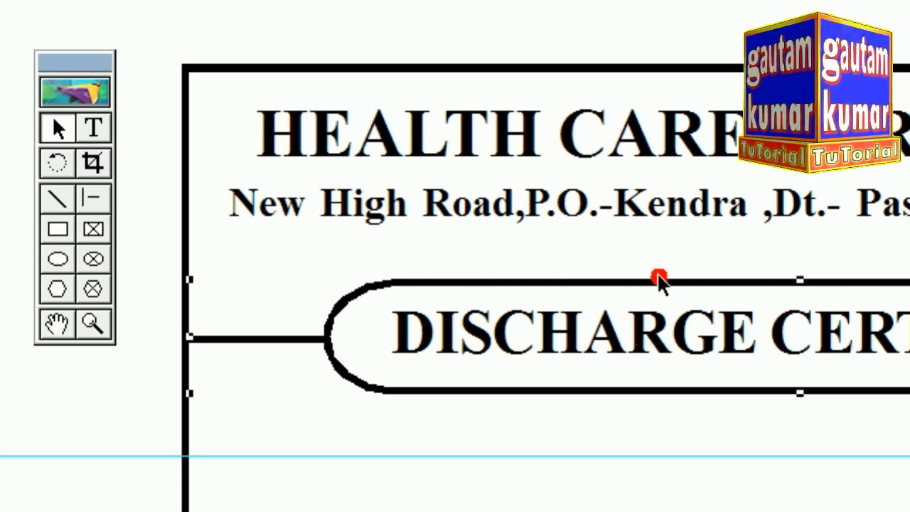
{"action": "mouse_move", "coordinate": [659, 287]}
{"action": "left_mouse_down"}
{"action": "mouse_move", "coordinate": [663, 315]}
{"action": "mouse_move", "coordinate": [658, 296]}
{"action": "left_mouse_up"}
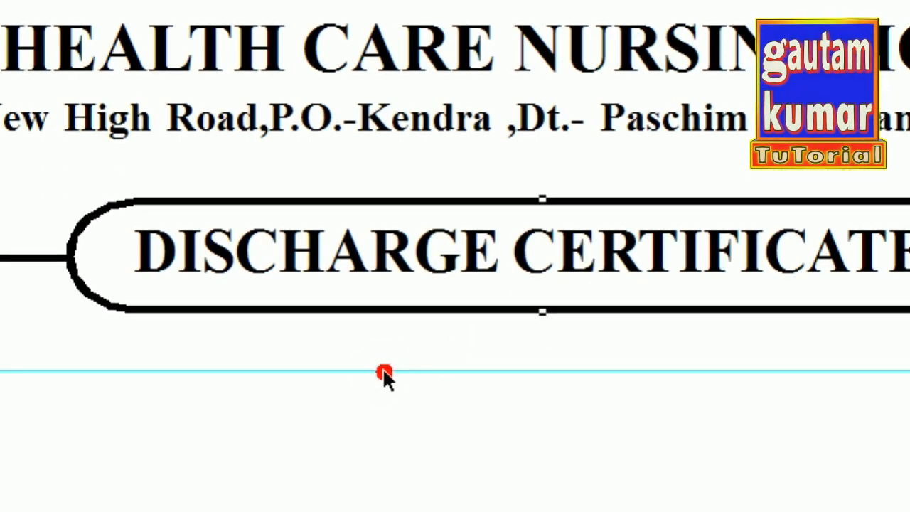
{"action": "left_click", "coordinate": [383, 368]}
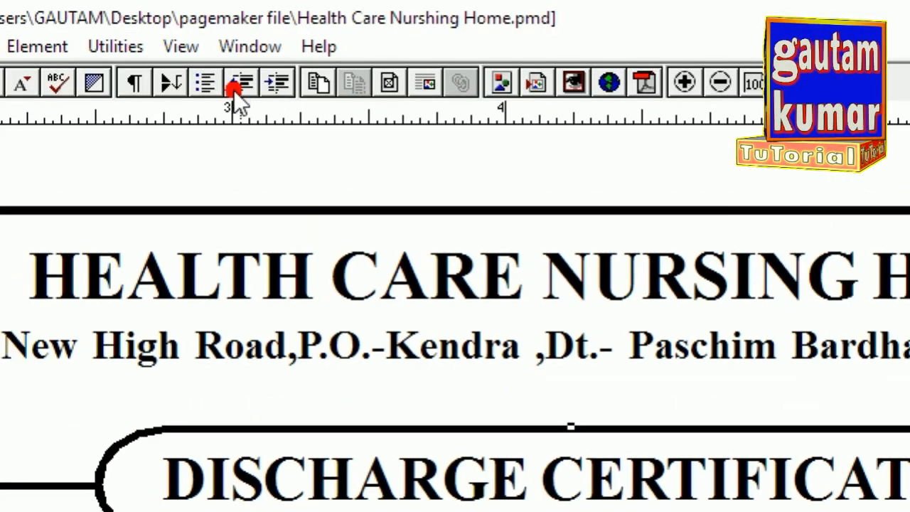
{"action": "left_click", "coordinate": [181, 46]}
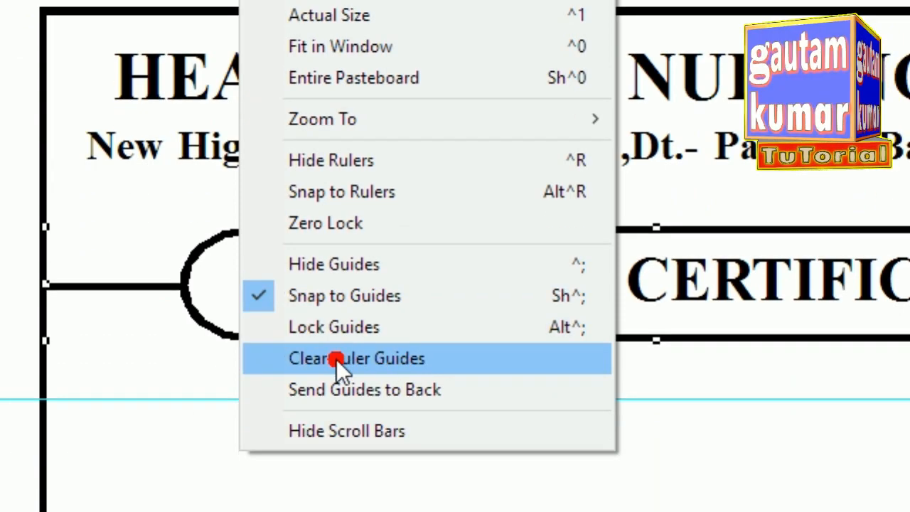
{"action": "left_click", "coordinate": [335, 389]}
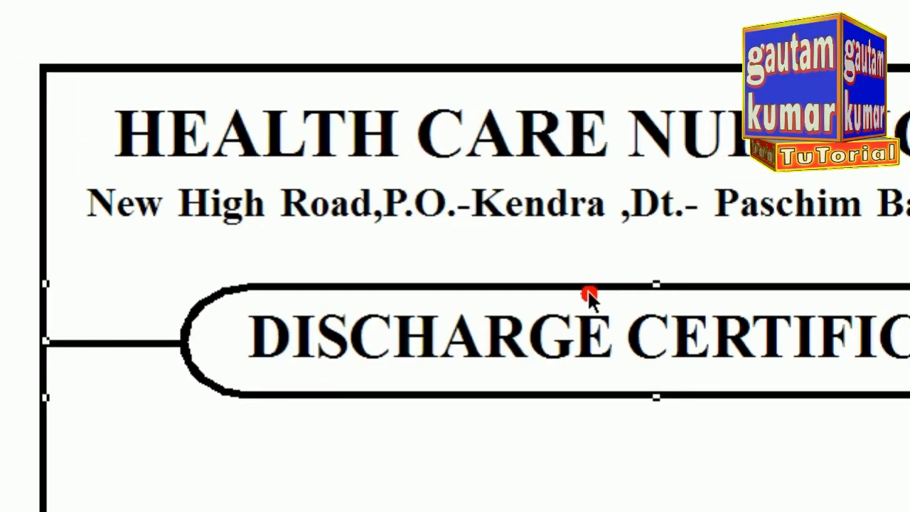
{"action": "right_click", "coordinate": [465, 470]}
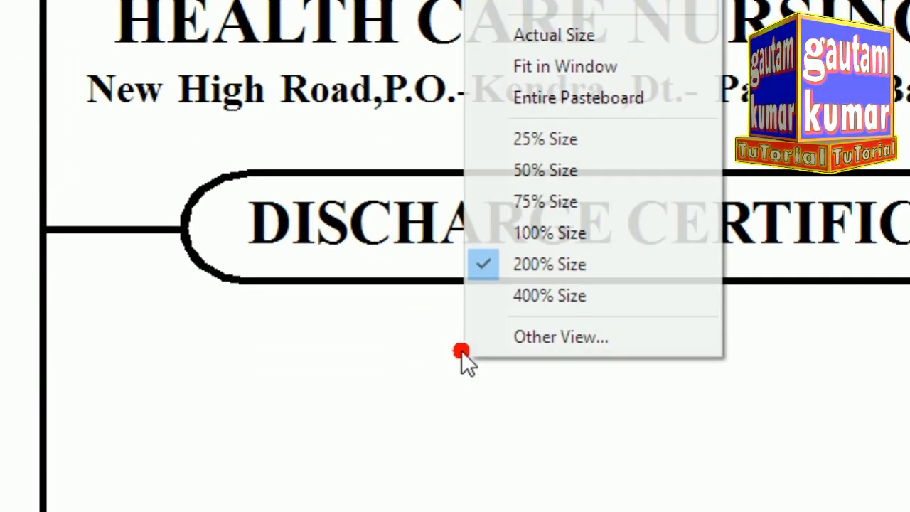
{"action": "left_click", "coordinate": [561, 38]}
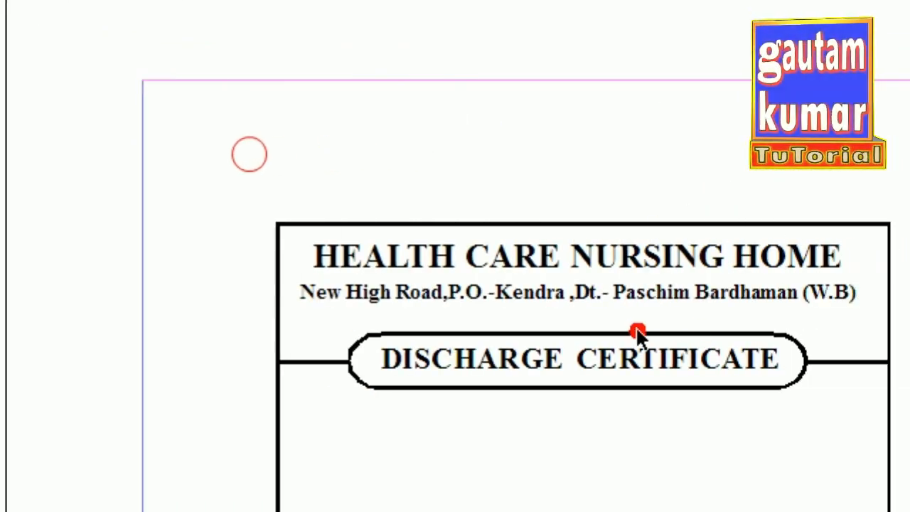
Examine the yellow reference certificate beside the page for its field labels and lines, from Bed/Cabin NO. down to Treatment given.
{"action": "left_click", "coordinate": [94, 297]}
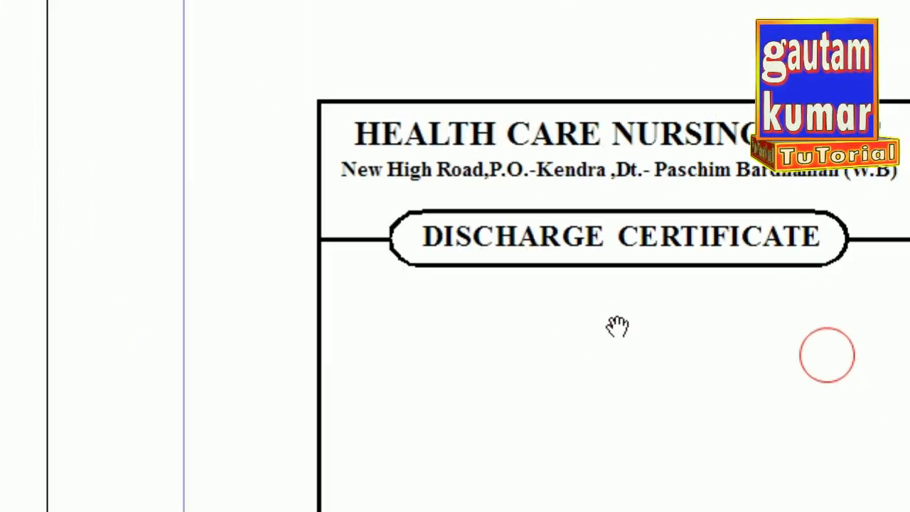
{"action": "left_click_drag", "start_coordinate": [618, 326], "coordinate": [306, 292]}
{"action": "left_click_drag", "start_coordinate": [688, 326], "coordinate": [341, 301]}
{"action": "left_click_drag", "start_coordinate": [676, 303], "coordinate": [399, 308]}
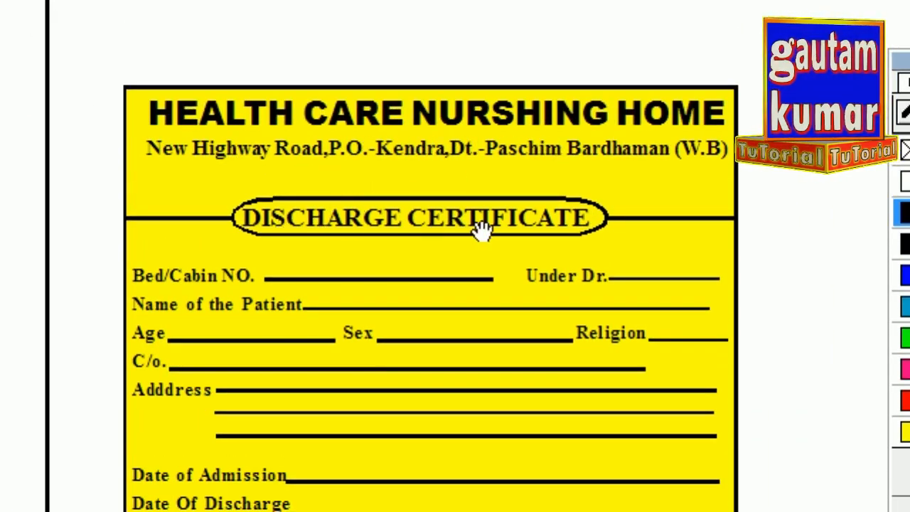
{"action": "left_click_drag", "start_coordinate": [244, 268], "coordinate": [610, 334]}
{"action": "left_click_drag", "start_coordinate": [227, 301], "coordinate": [628, 305]}
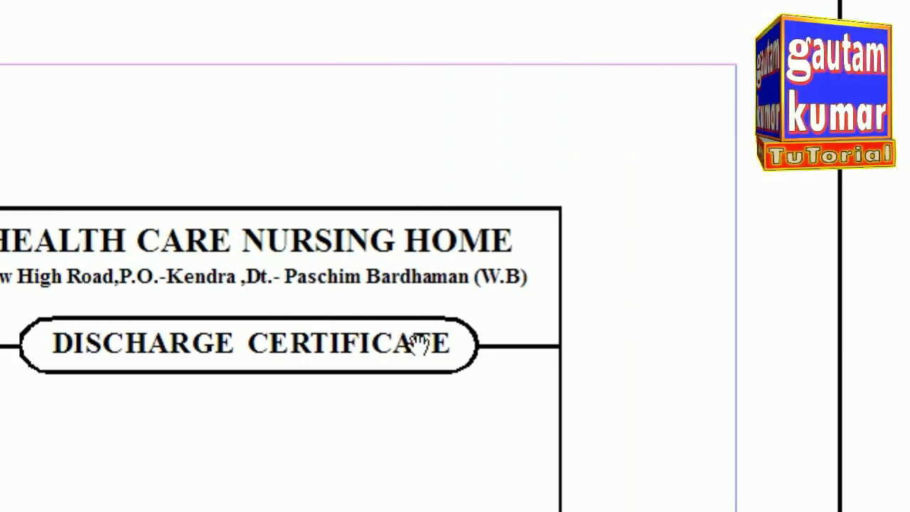
{"action": "left_click_drag", "start_coordinate": [420, 343], "coordinate": [242, 342]}
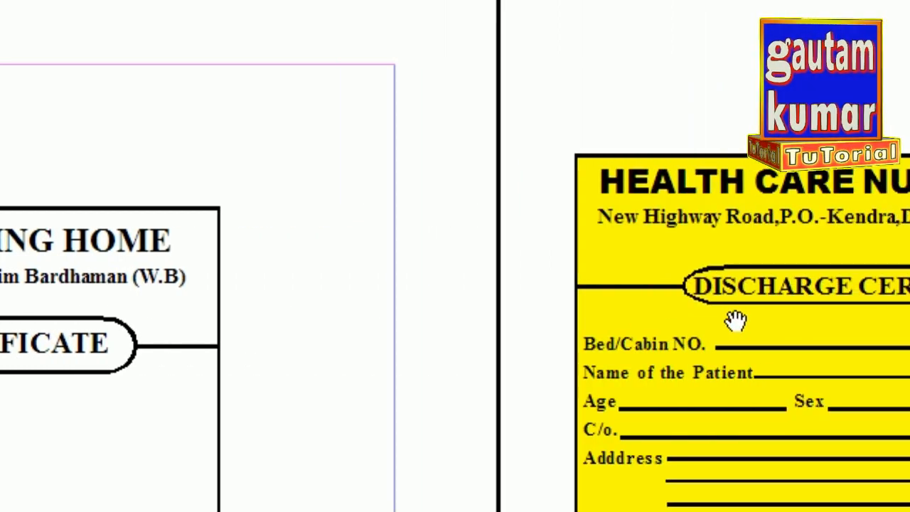
{"action": "left_click_drag", "start_coordinate": [735, 321], "coordinate": [438, 319]}
{"action": "left_click_drag", "start_coordinate": [506, 330], "coordinate": [426, 325]}
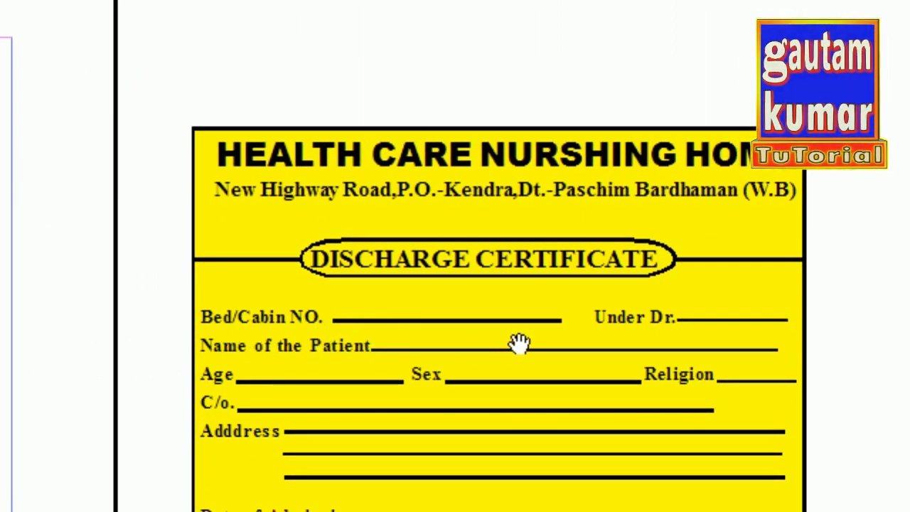
{"action": "scroll", "coordinate": [324, 361], "scroll_direction": "down", "scroll_amount": 1}
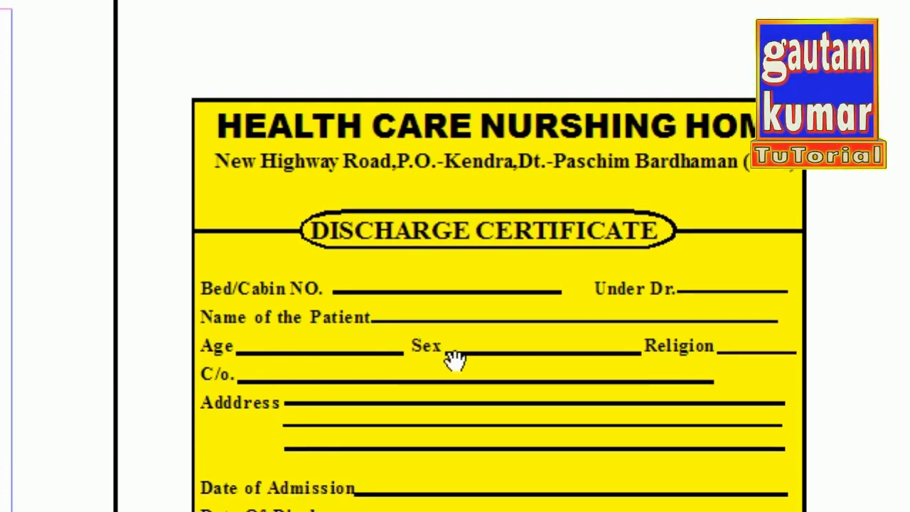
{"action": "scroll", "coordinate": [323, 367], "scroll_direction": "down", "scroll_amount": 2}
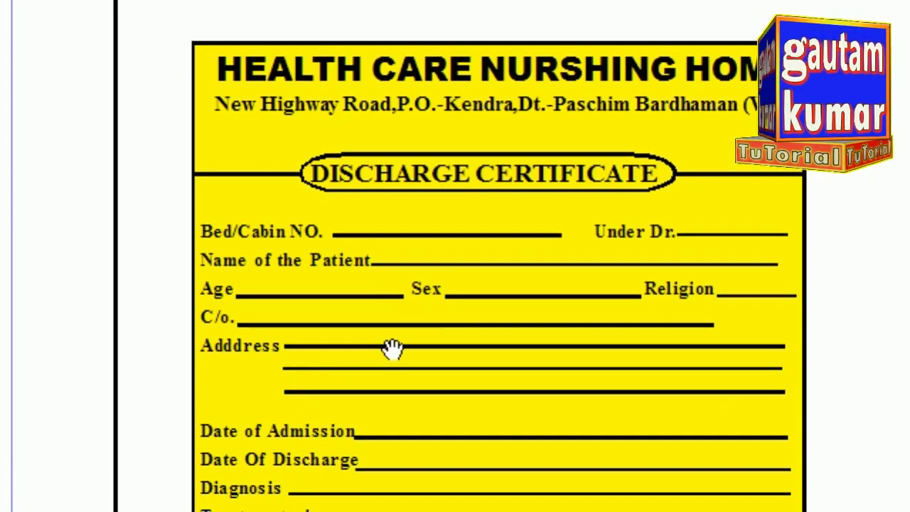
{"action": "scroll", "coordinate": [250, 281], "scroll_direction": "left", "scroll_amount": 1}
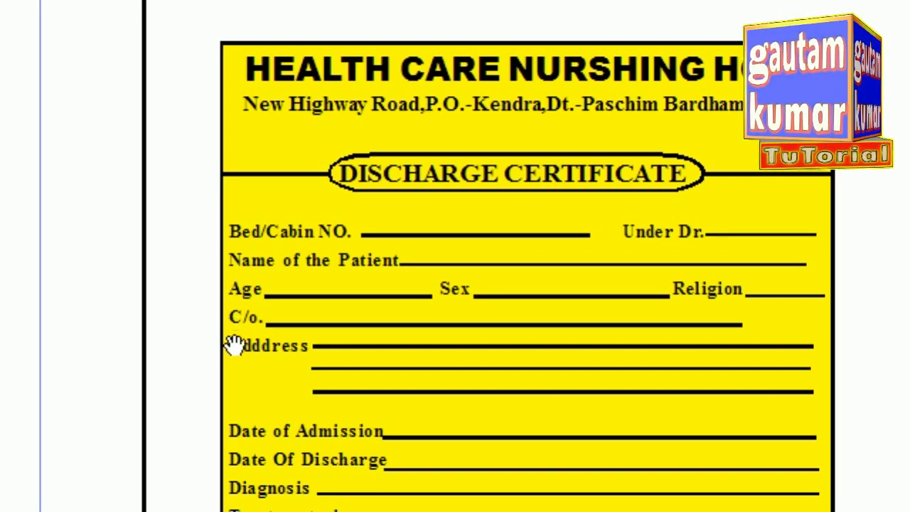
{"action": "scroll", "coordinate": [231, 356], "scroll_direction": "down", "scroll_amount": 4}
{"action": "scroll", "coordinate": [228, 285], "scroll_direction": "up", "scroll_amount": 2}
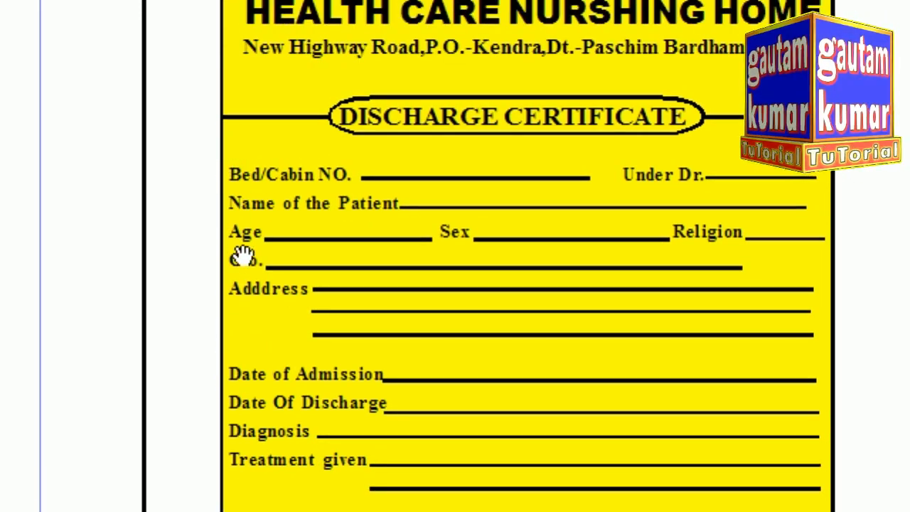
{"action": "scroll", "coordinate": [227, 356], "scroll_direction": "down", "scroll_amount": 3}
{"action": "scroll", "coordinate": [252, 268], "scroll_direction": "up", "scroll_amount": 2}
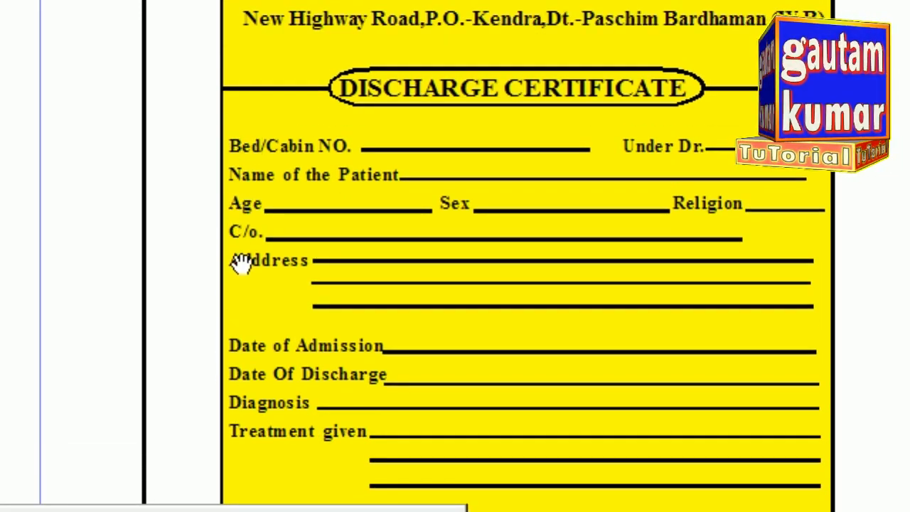
{"action": "scroll", "coordinate": [242, 263], "scroll_direction": "down", "scroll_amount": 2}
{"action": "scroll", "coordinate": [248, 277], "scroll_direction": "up", "scroll_amount": 3}
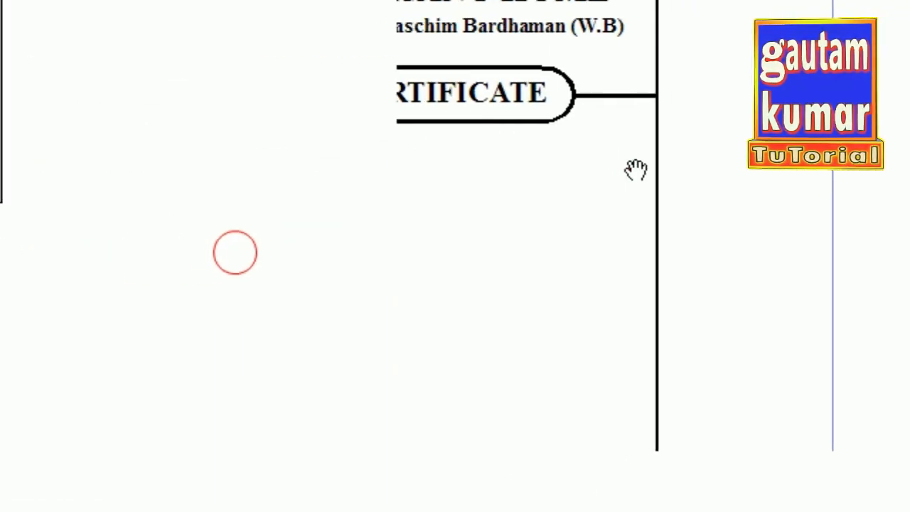
Add vertical guides just inside the frame's left and right borders and draw a text block between them below the title box.
{"action": "left_click", "coordinate": [636, 170]}
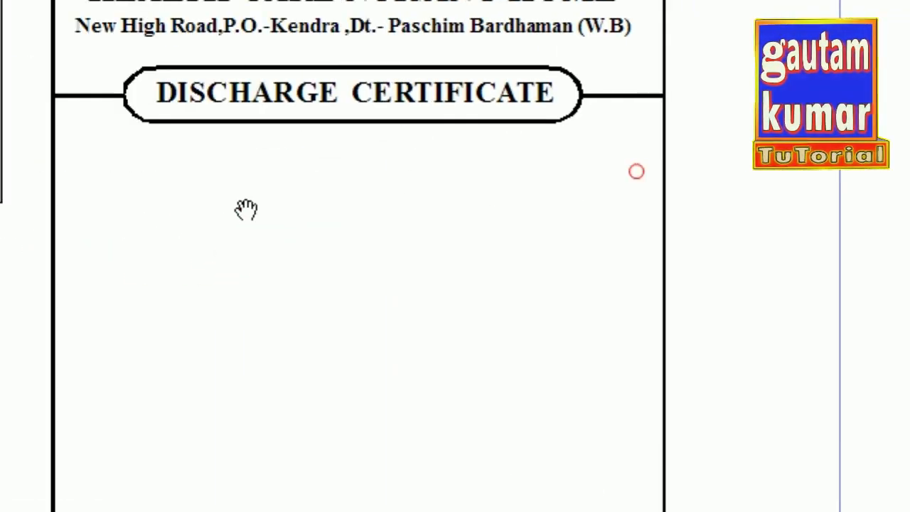
{"action": "left_click", "coordinate": [246, 209]}
{"action": "left_click_drag", "start_coordinate": [344, 205], "coordinate": [344, 183]}
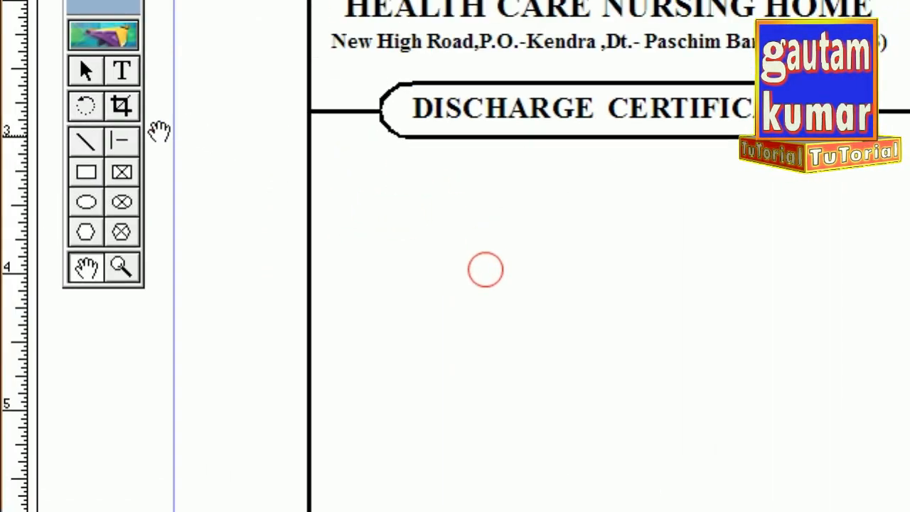
{"action": "left_click", "coordinate": [98, 143]}
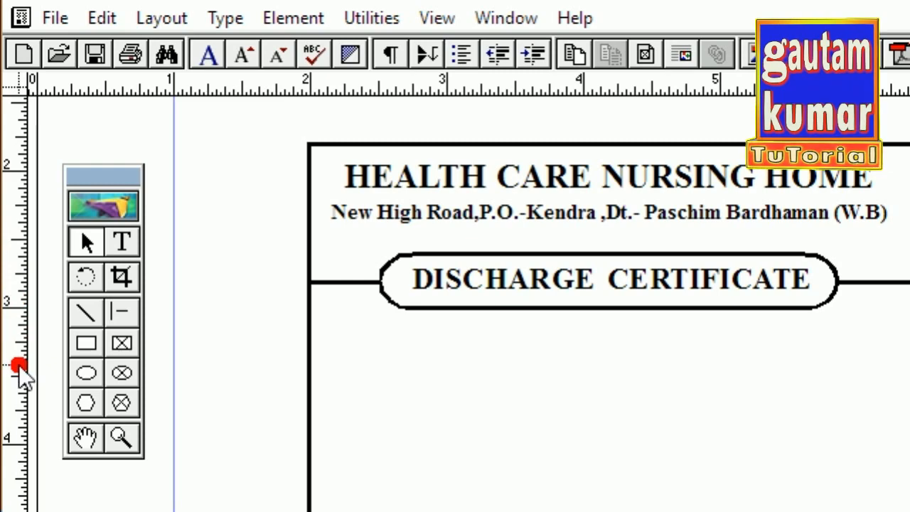
{"action": "left_click_drag", "start_coordinate": [20, 368], "coordinate": [321, 357]}
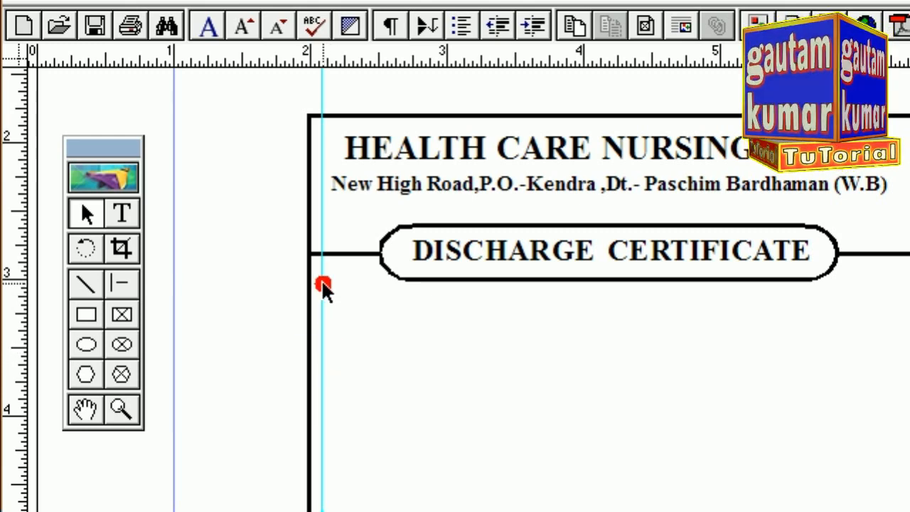
{"action": "left_click_drag", "start_coordinate": [21, 319], "coordinate": [896, 367]}
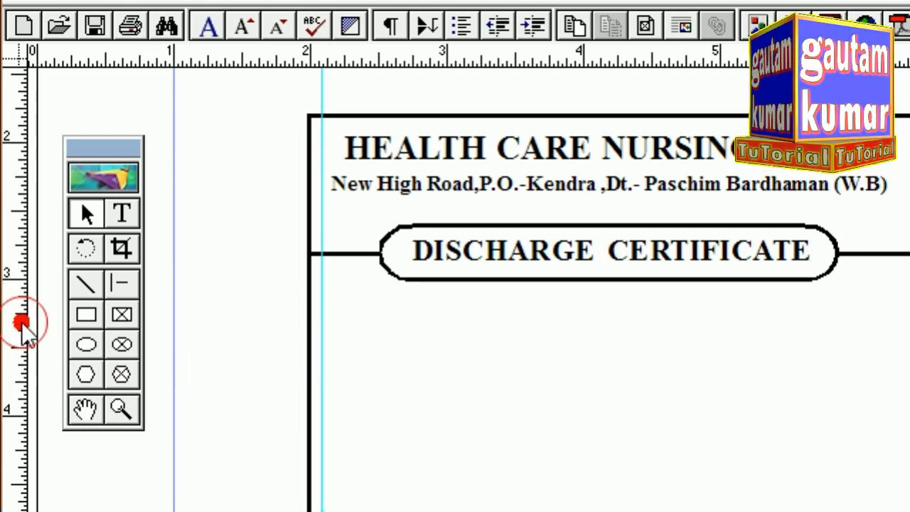
{"action": "left_click_drag", "start_coordinate": [668, 366], "coordinate": [676, 366]}
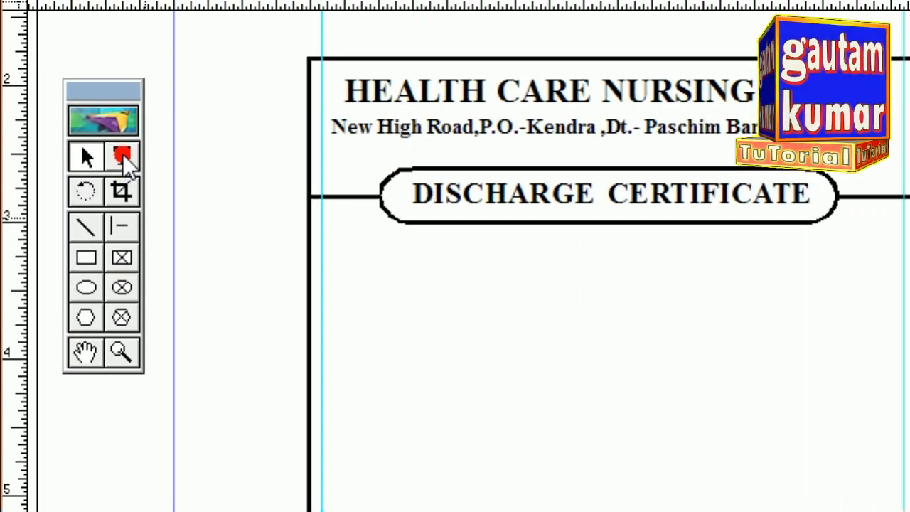
{"action": "left_click", "coordinate": [123, 155]}
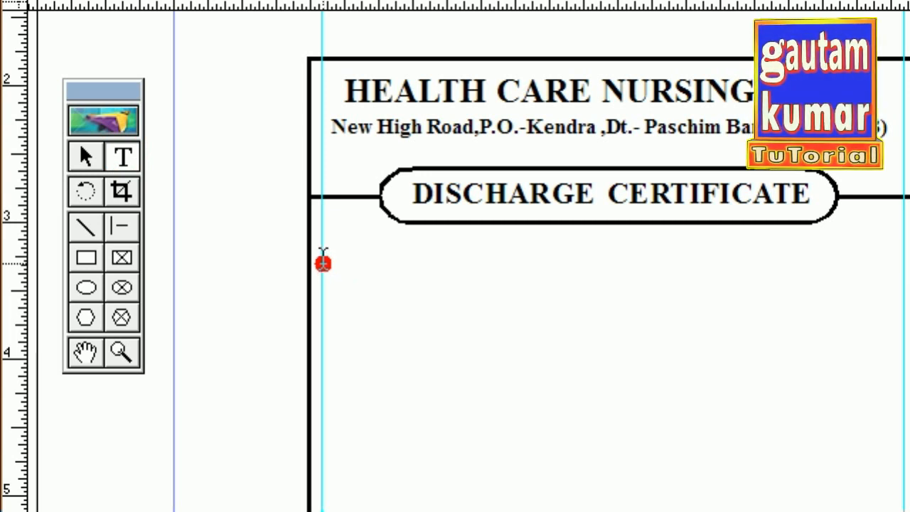
{"action": "left_click_drag", "start_coordinate": [324, 263], "coordinate": [855, 424]}
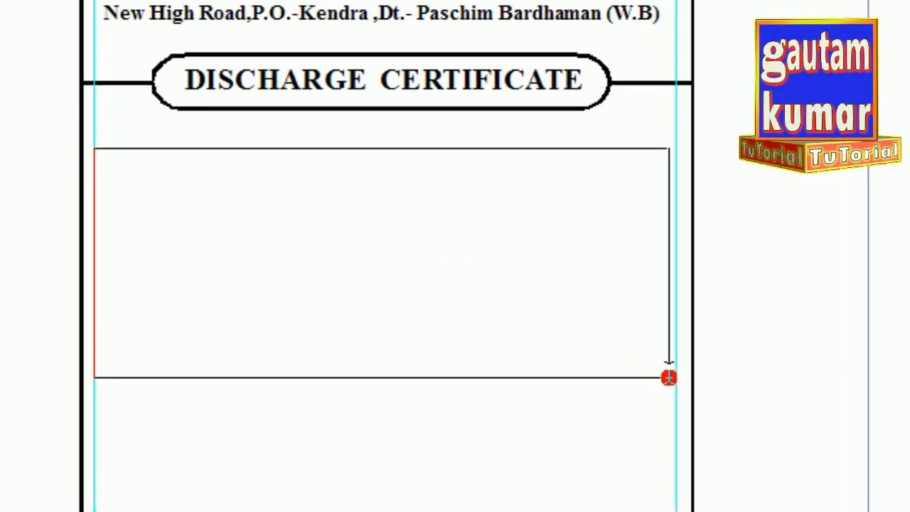
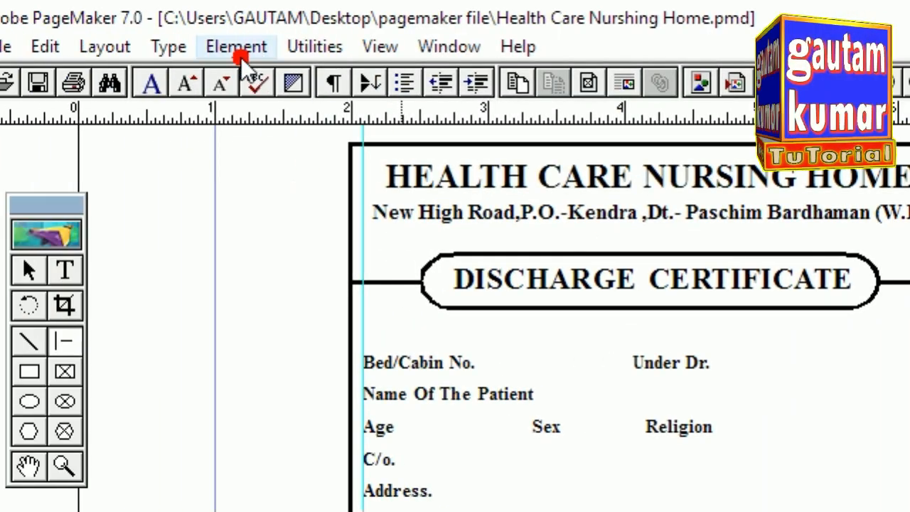
Draw 2pt horizontal lines after Bed/Cabin No. and Under Dr., ending the second at the right vertical guide.
{"action": "left_click", "coordinate": [238, 45]}
{"action": "mouse_move", "coordinate": [233, 113]}
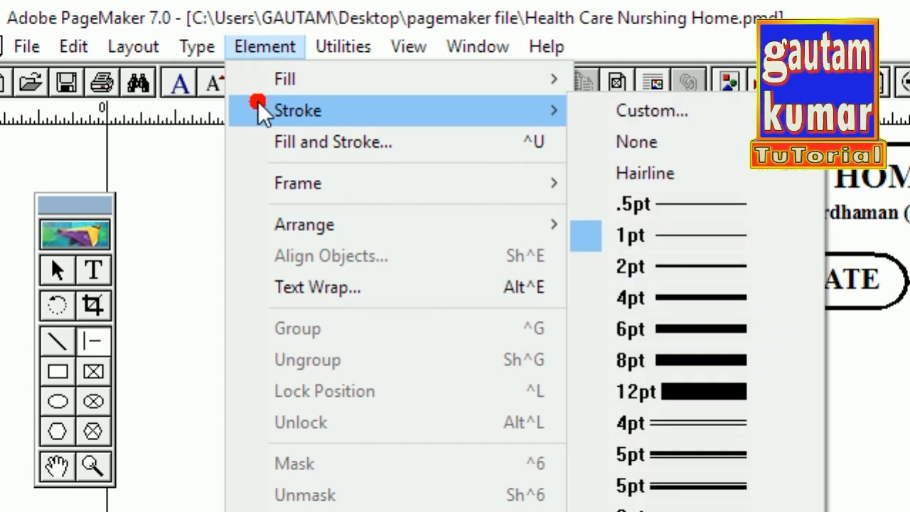
{"action": "left_click", "coordinate": [651, 269]}
{"action": "left_click_drag", "start_coordinate": [501, 370], "coordinate": [864, 381]}
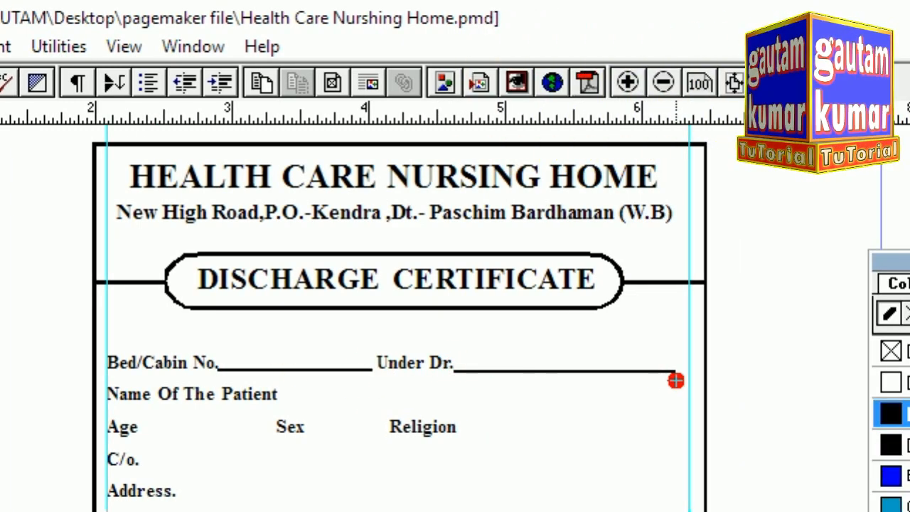
{"action": "left_click_drag", "start_coordinate": [676, 381], "coordinate": [690, 381]}
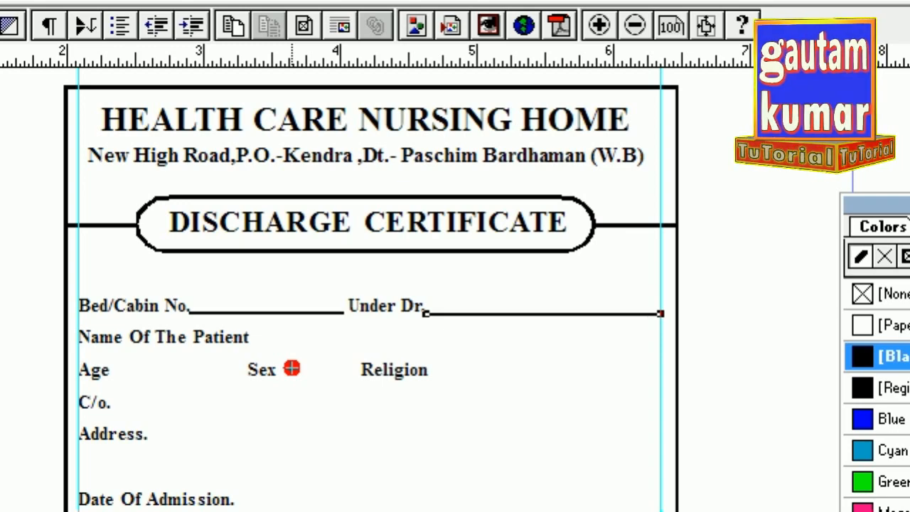
Shorten the Bed/Cabin No. line at both ends so it starts after the label and stops just before Under Dr.
{"action": "key", "text": "ctrl+2"}
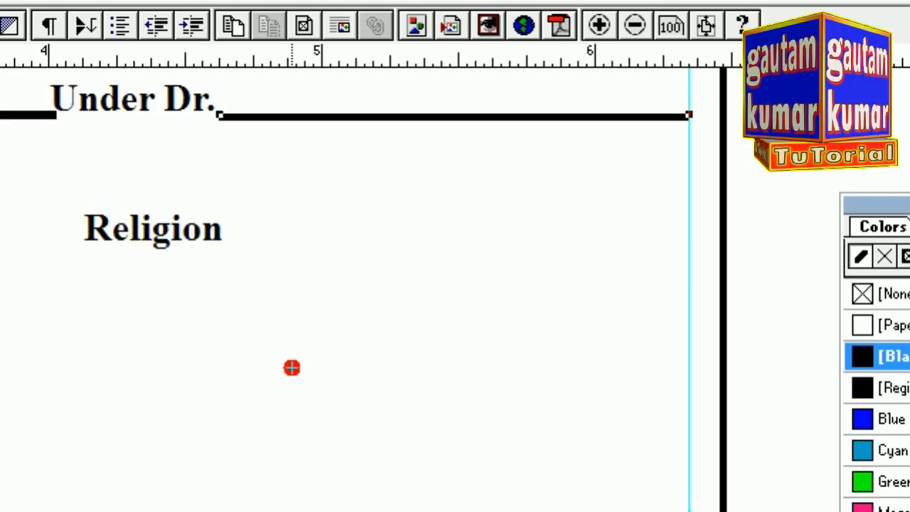
{"action": "left_click", "coordinate": [90, 380]}
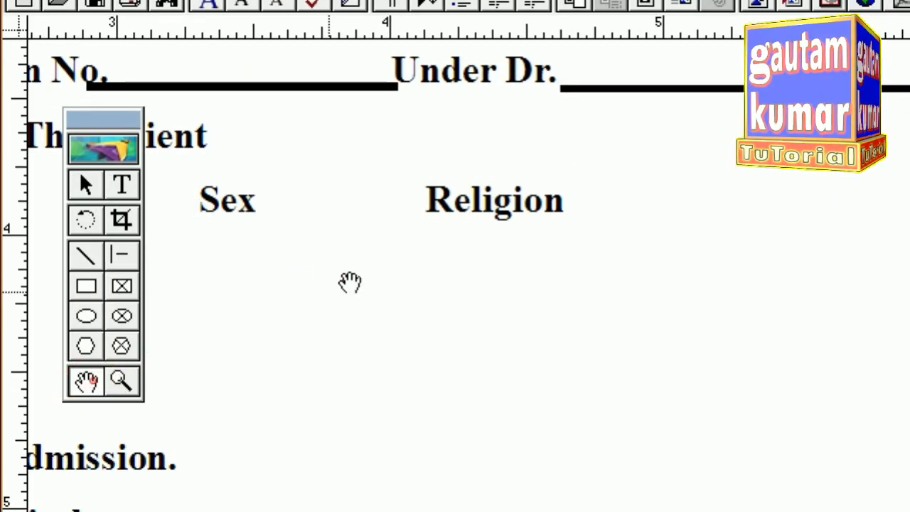
{"action": "left_click_drag", "start_coordinate": [385, 220], "coordinate": [587, 381]}
{"action": "left_click_drag", "start_coordinate": [580, 266], "coordinate": [567, 303]}
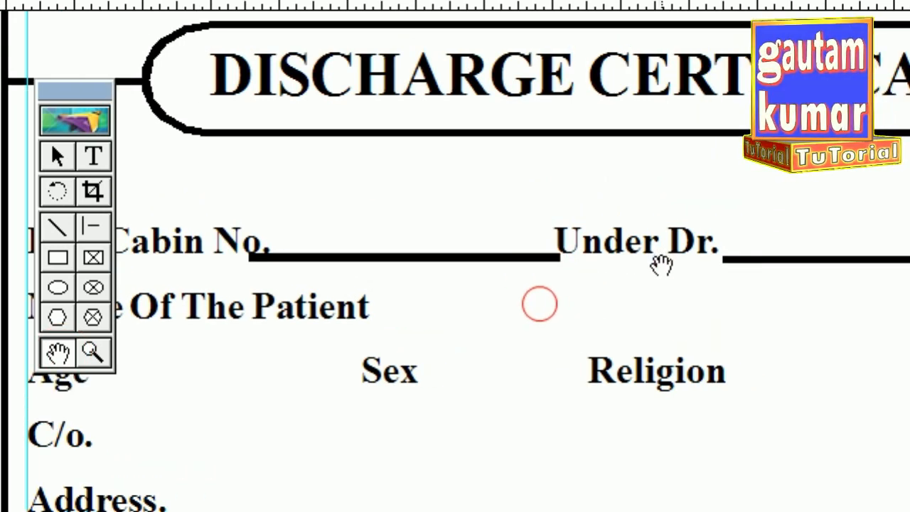
{"action": "left_click", "coordinate": [783, 196]}
{"action": "left_click_drag", "start_coordinate": [838, 145], "coordinate": [909, 164]}
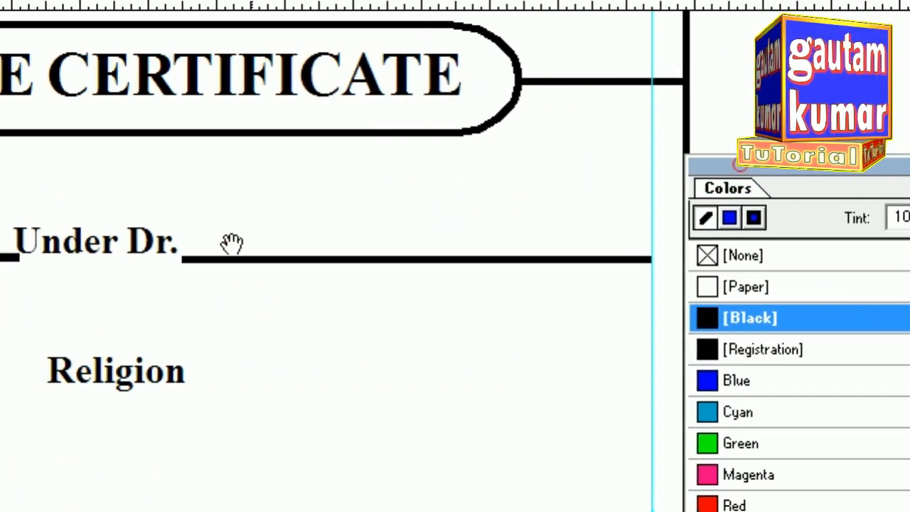
{"action": "left_click", "coordinate": [223, 318]}
{"action": "left_click_drag", "start_coordinate": [253, 319], "coordinate": [360, 321]}
{"action": "left_click_drag", "start_coordinate": [455, 301], "coordinate": [400, 300]}
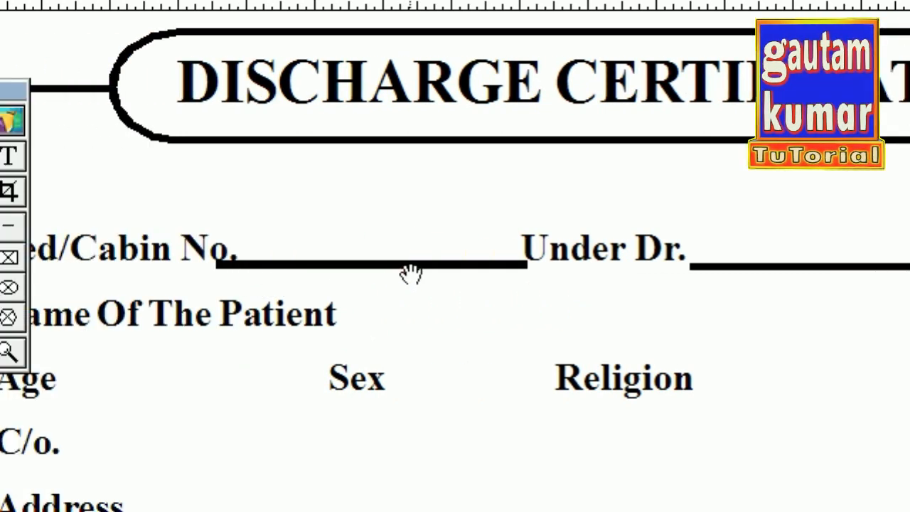
{"action": "left_click", "coordinate": [105, 183]}
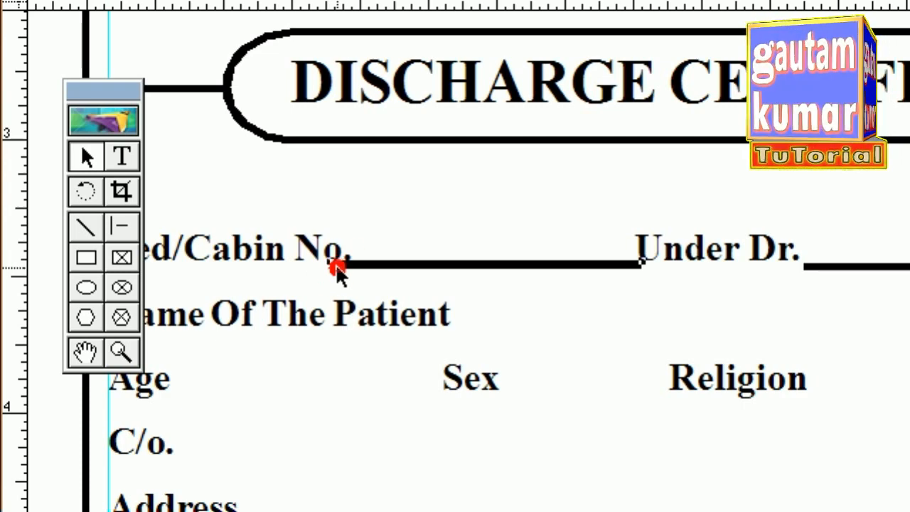
{"action": "left_click_drag", "start_coordinate": [338, 268], "coordinate": [353, 265]}
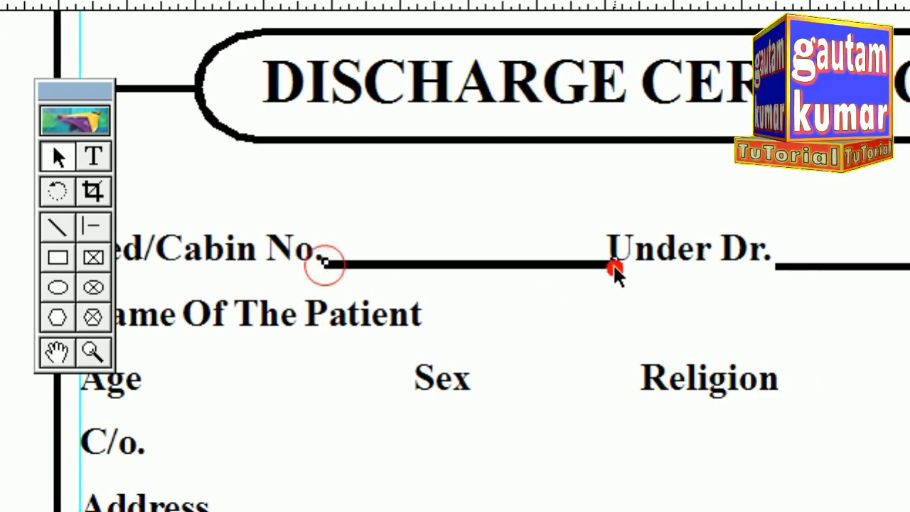
{"action": "left_click_drag", "start_coordinate": [643, 263], "coordinate": [602, 264]}
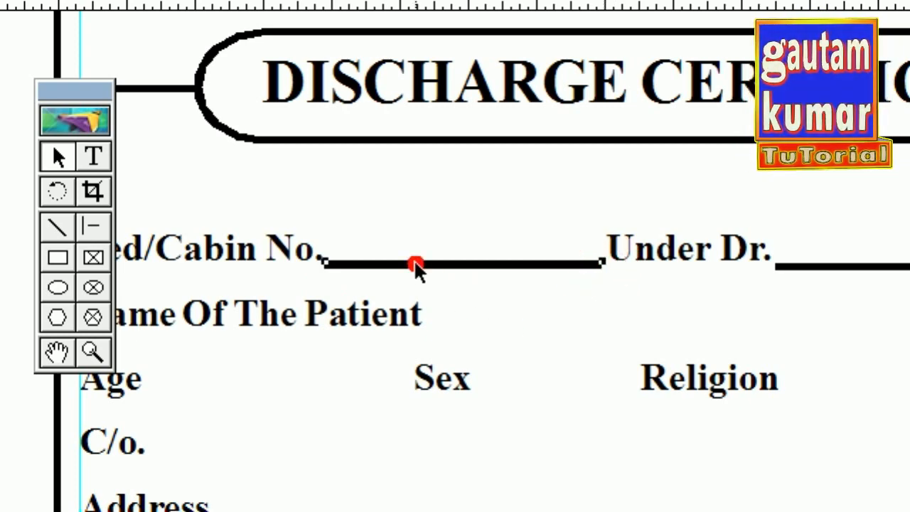
Draw a matching horizontal line from the end of Name Of The Patient toward the frame's right border and select it.
{"action": "left_click", "coordinate": [93, 227]}
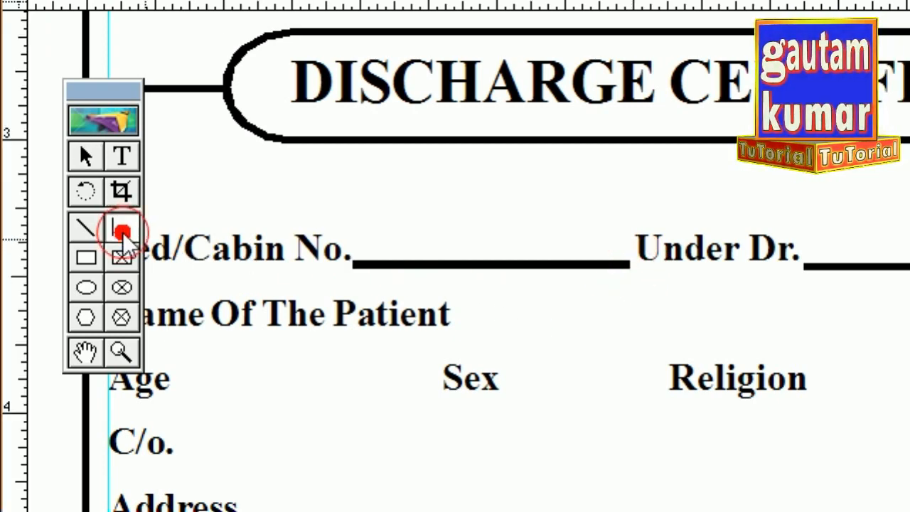
{"action": "left_click_drag", "start_coordinate": [458, 328], "coordinate": [879, 348]}
{"action": "mouse_move", "coordinate": [679, 348]}
{"action": "left_mouse_down"}
{"action": "mouse_move", "coordinate": [688, 356]}
{"action": "mouse_move", "coordinate": [668, 356]}
{"action": "mouse_move", "coordinate": [679, 357]}
{"action": "left_mouse_up"}
{"action": "left_click_drag", "start_coordinate": [839, 175], "coordinate": [909, 176]}
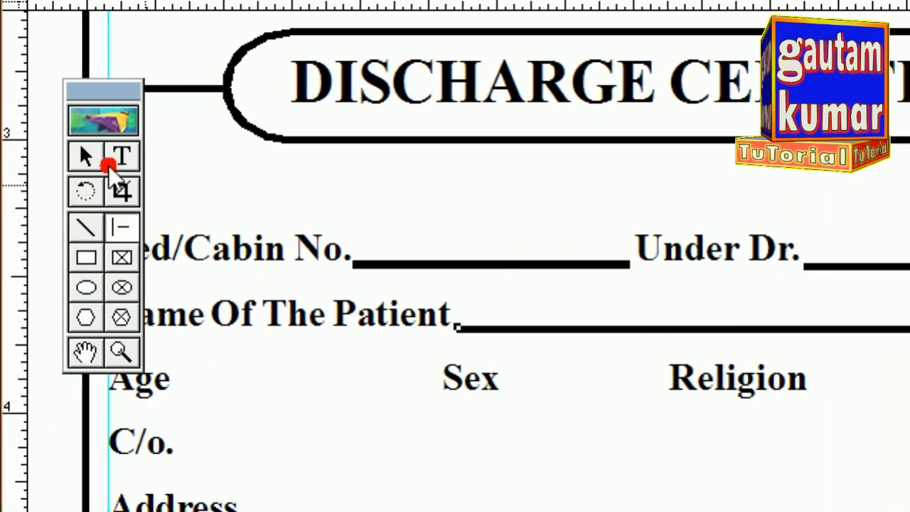
{"action": "left_click", "coordinate": [96, 152]}
{"action": "left_click", "coordinate": [573, 329]}
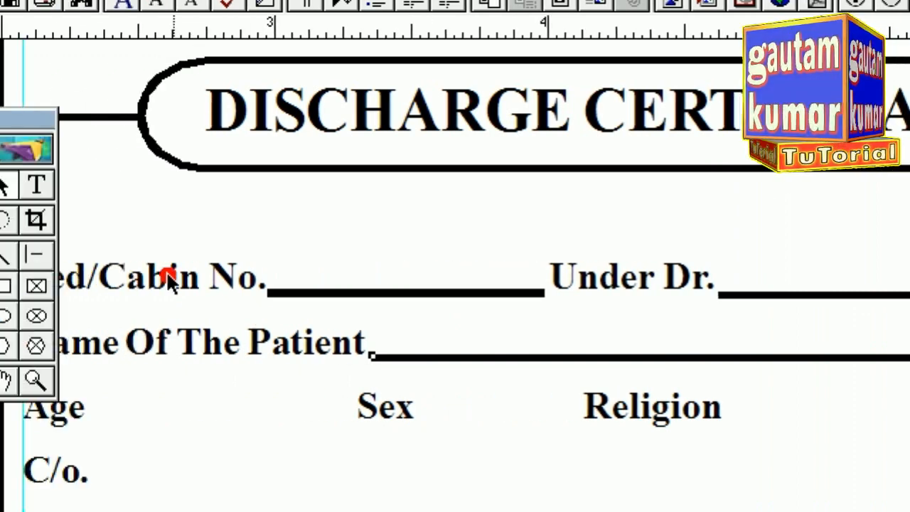
Draw horizontal fill-in lines after Age, Sex and Religion, ending each at the next label and the Religion line at the right vertical guide.
{"action": "left_click", "coordinate": [112, 253]}
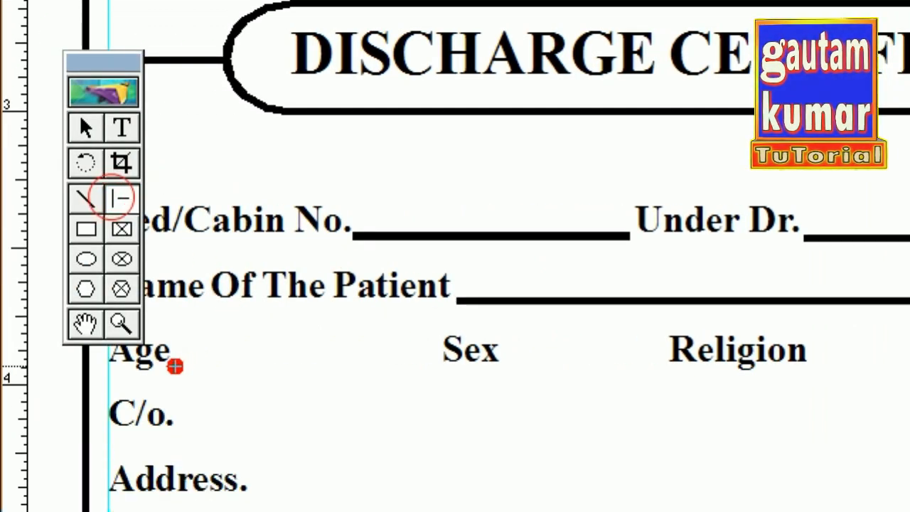
{"action": "left_click_drag", "start_coordinate": [171, 366], "coordinate": [356, 374]}
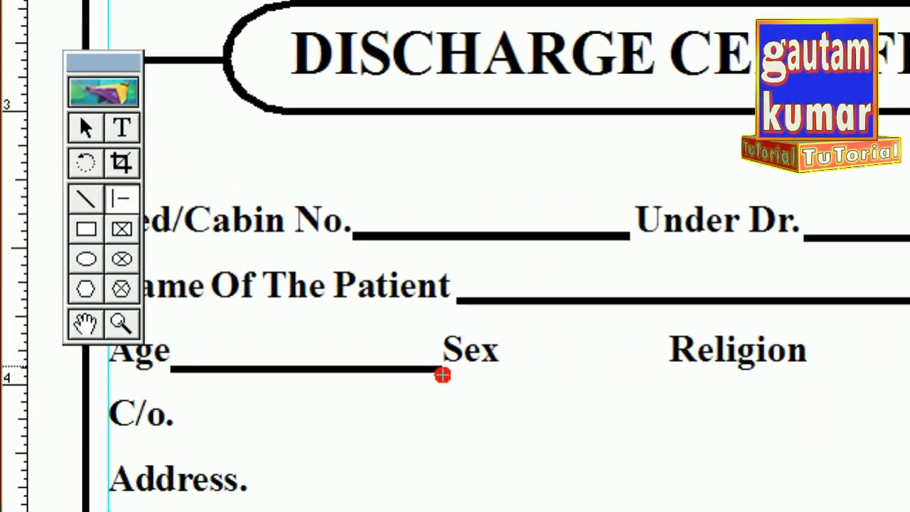
{"action": "left_click_drag", "start_coordinate": [524, 369], "coordinate": [670, 371]}
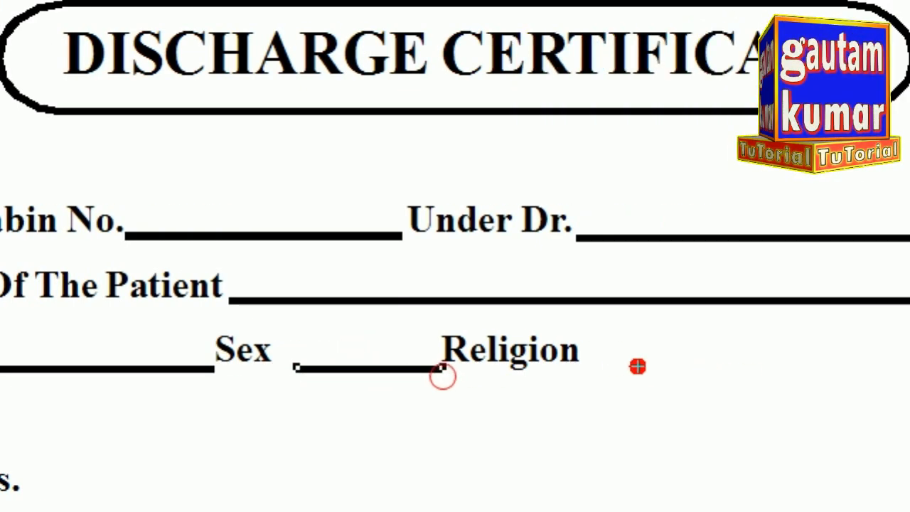
{"action": "left_click_drag", "start_coordinate": [817, 366], "coordinate": [909, 373]}
{"action": "left_click_drag", "start_coordinate": [720, 374], "coordinate": [904, 370]}
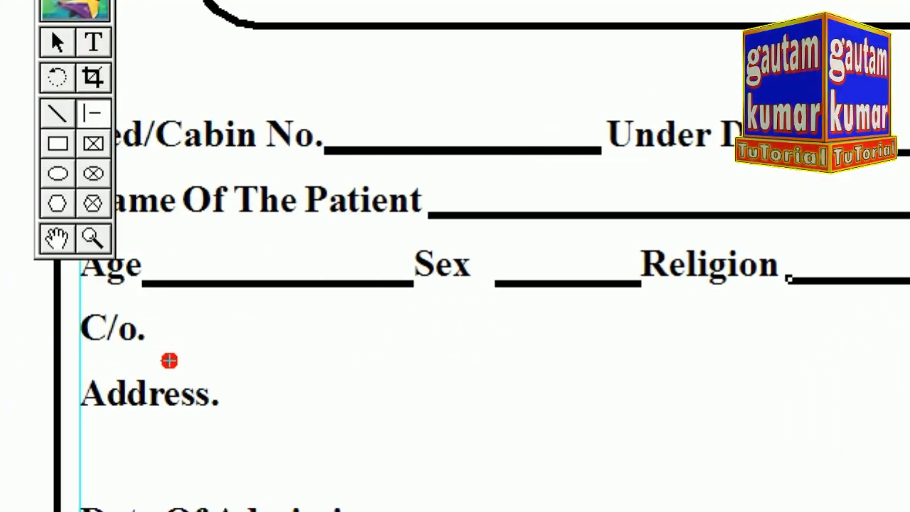
Draw a horizontal fill-in line from just after C/o. to the right vertical guide.
{"action": "left_click", "coordinate": [185, 339]}
{"action": "left_click_drag", "start_coordinate": [185, 340], "coordinate": [719, 355]}
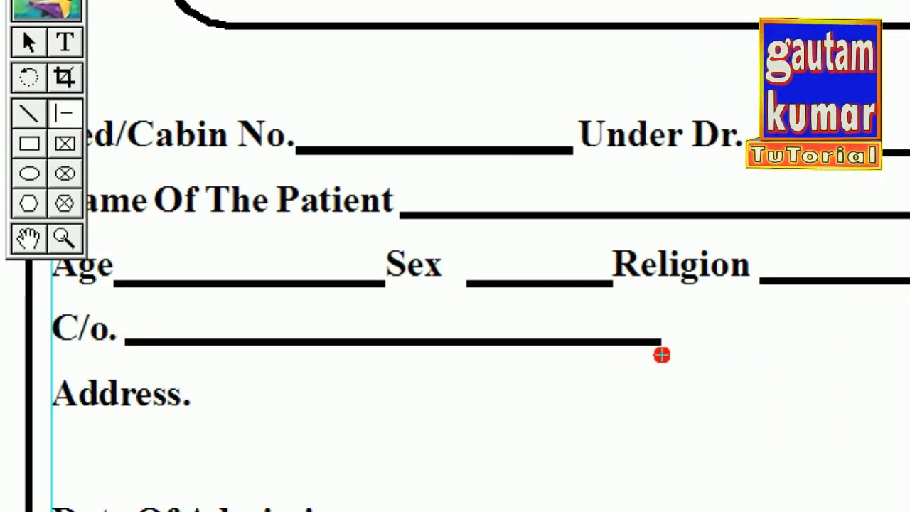
{"action": "left_click_drag", "start_coordinate": [664, 355], "coordinate": [768, 367]}
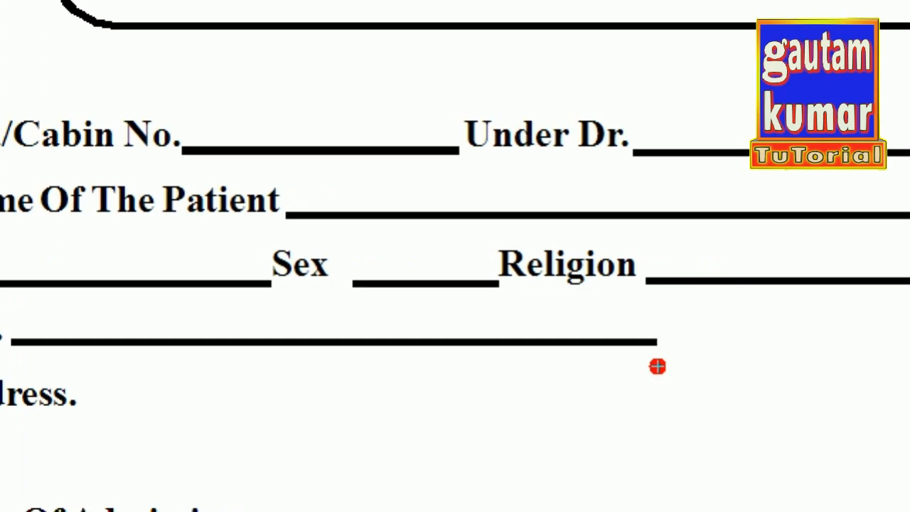
{"action": "left_click_drag", "start_coordinate": [658, 367], "coordinate": [909, 382]}
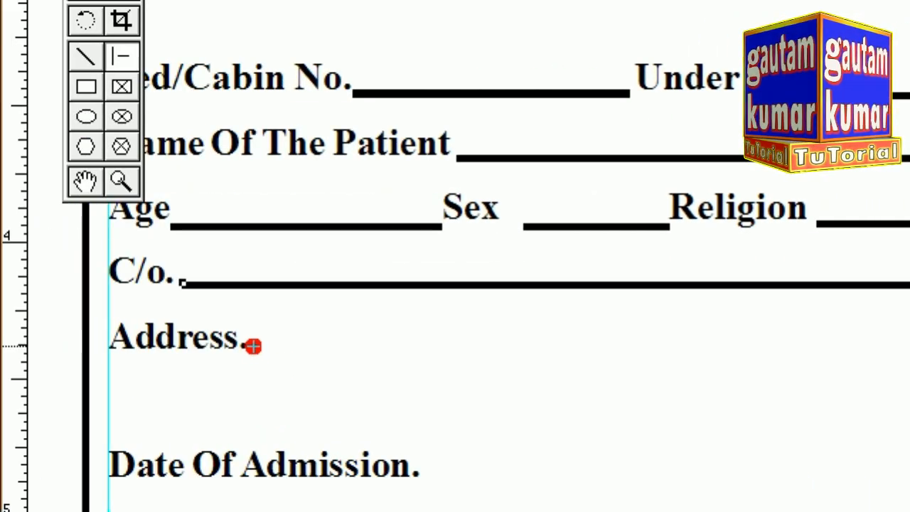
Draw a line about 3.74 in long after Address. and a second line about 4.27 in long below it, spanning both vertical guides.
{"action": "left_click_drag", "start_coordinate": [250, 349], "coordinate": [909, 361]}
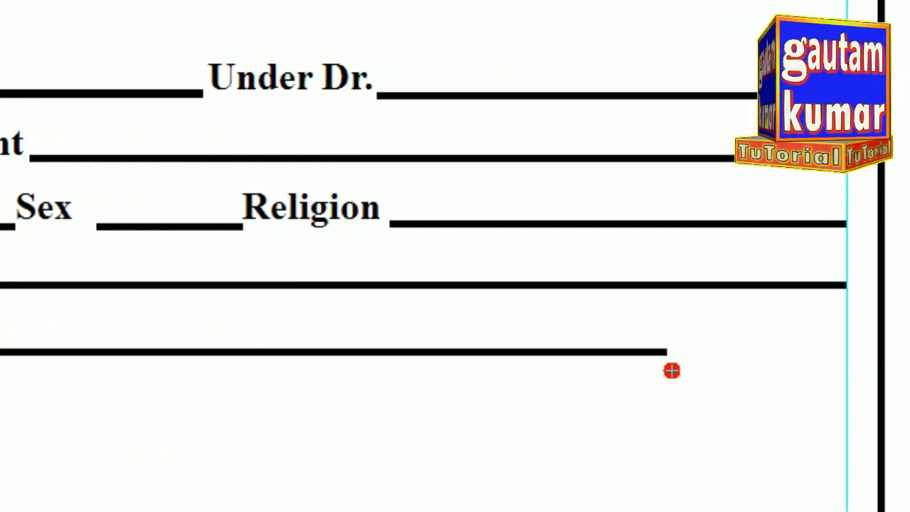
{"action": "left_click_drag", "start_coordinate": [669, 361], "coordinate": [704, 354]}
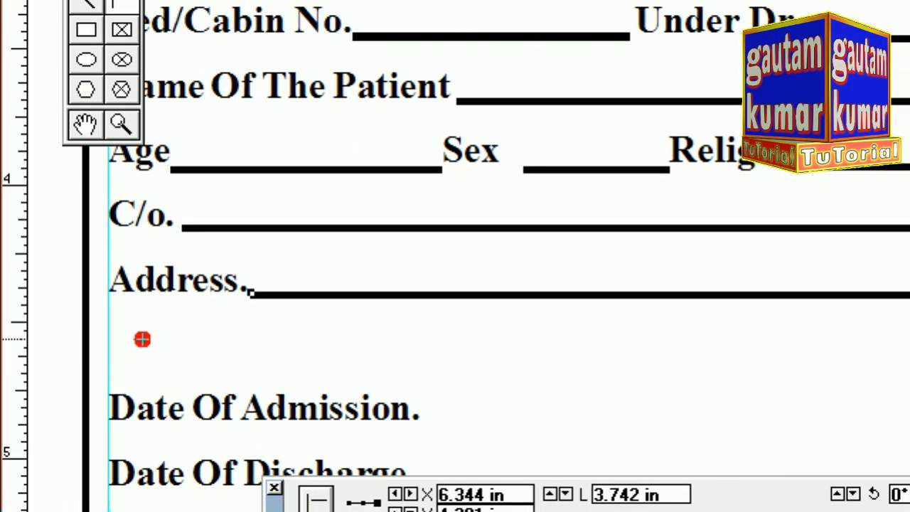
{"action": "mouse_move", "coordinate": [108, 343]}
{"action": "left_mouse_down"}
{"action": "mouse_move", "coordinate": [717, 355]}
{"action": "mouse_move", "coordinate": [701, 342]}
{"action": "mouse_move", "coordinate": [661, 333]}
{"action": "left_mouse_up"}
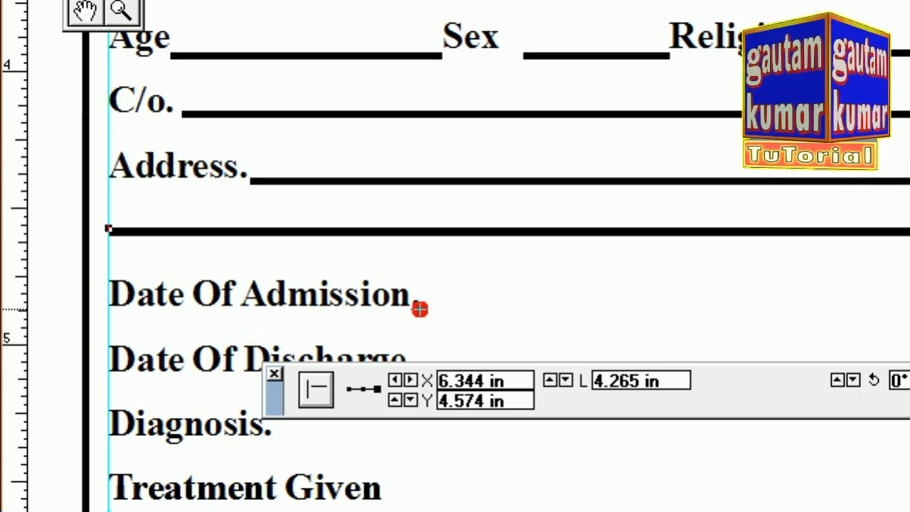
Draw a horizontal line about 3.13 in long from the end of Date Of Admission. to the right vertical guide.
{"action": "left_click_drag", "start_coordinate": [420, 310], "coordinate": [909, 325]}
{"action": "left_click_drag", "start_coordinate": [668, 325], "coordinate": [909, 320]}
{"action": "left_click_drag", "start_coordinate": [676, 318], "coordinate": [677, 318]}
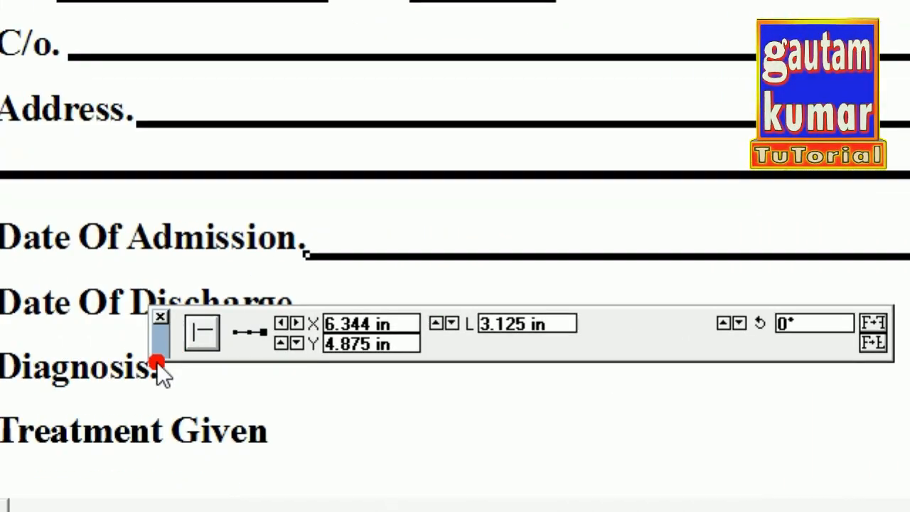
Move the Control palette clear of the labels and draw lines from Date Of Discharge. and Diagnosis. to the right vertical guide.
{"action": "mouse_move", "coordinate": [240, 342]}
{"action": "left_mouse_down"}
{"action": "mouse_move", "coordinate": [306, 376]}
{"action": "mouse_move", "coordinate": [324, 416]}
{"action": "left_mouse_up"}
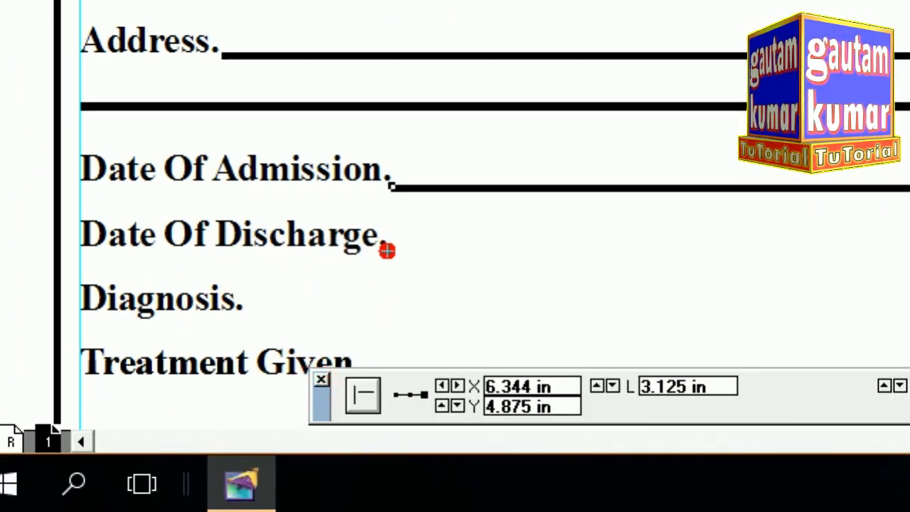
{"action": "left_click_drag", "start_coordinate": [387, 250], "coordinate": [909, 245]}
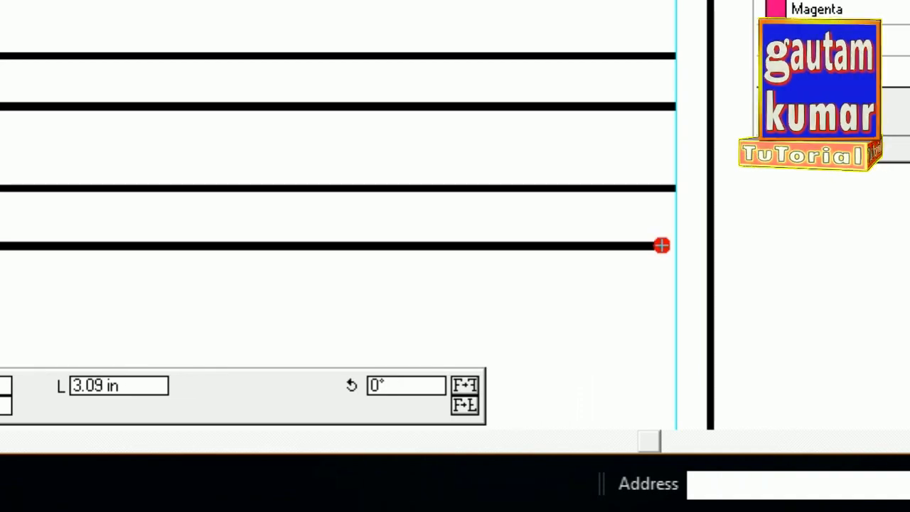
{"action": "left_click_drag", "start_coordinate": [676, 245], "coordinate": [675, 246]}
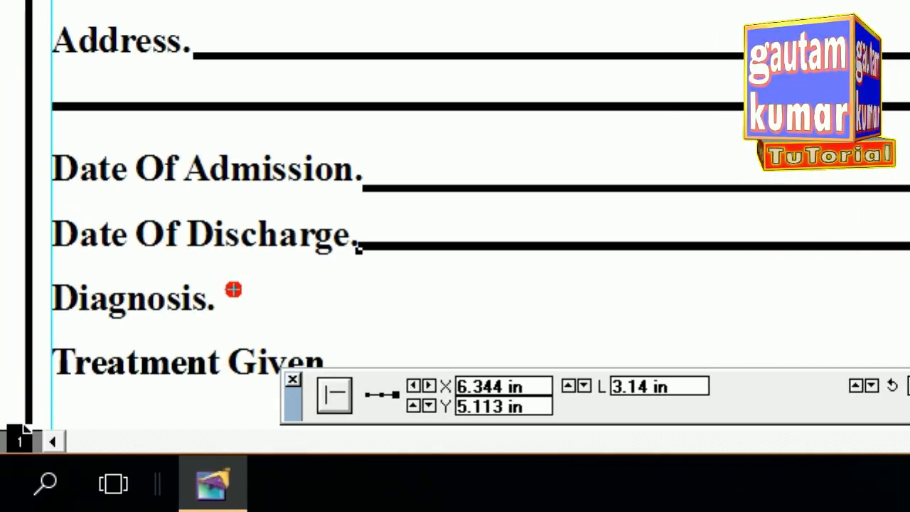
{"action": "left_click_drag", "start_coordinate": [242, 308], "coordinate": [909, 294]}
{"action": "left_click_drag", "start_coordinate": [676, 294], "coordinate": [676, 294]}
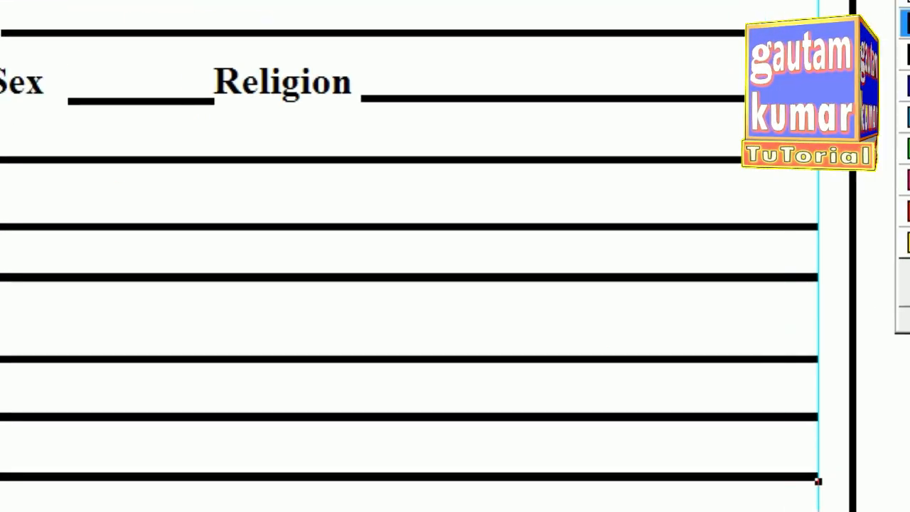
Place the text insertion point at the end of the Treatment Given label.
{"action": "left_click", "coordinate": [30, 143]}
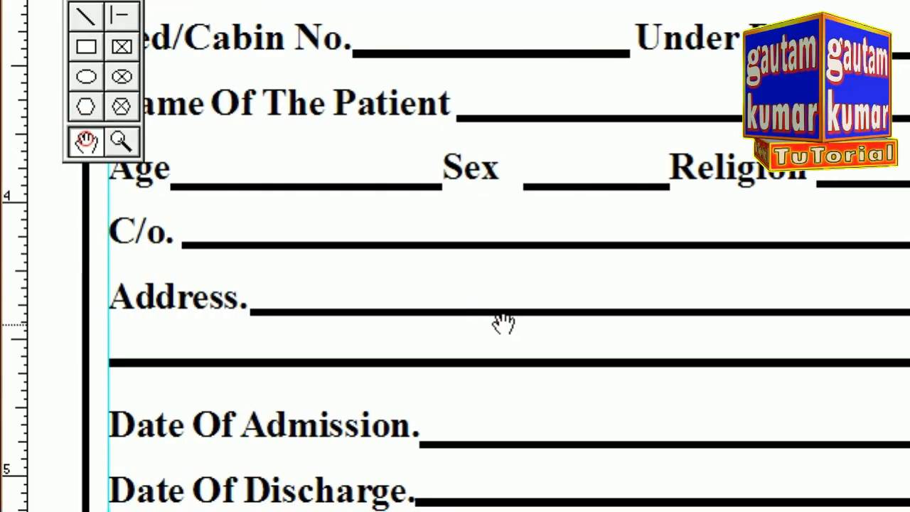
{"action": "left_click_drag", "start_coordinate": [504, 327], "coordinate": [483, 135]}
{"action": "left_click_drag", "start_coordinate": [491, 247], "coordinate": [511, 183]}
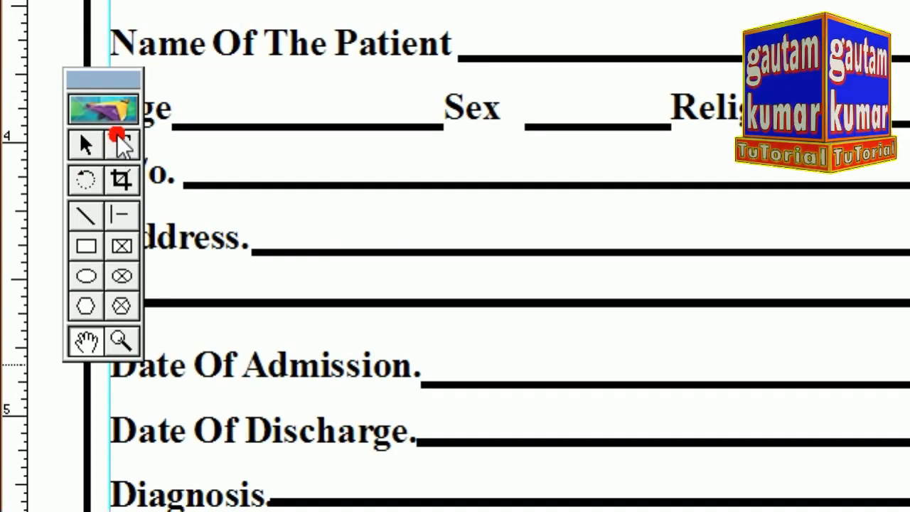
{"action": "left_click", "coordinate": [122, 28]}
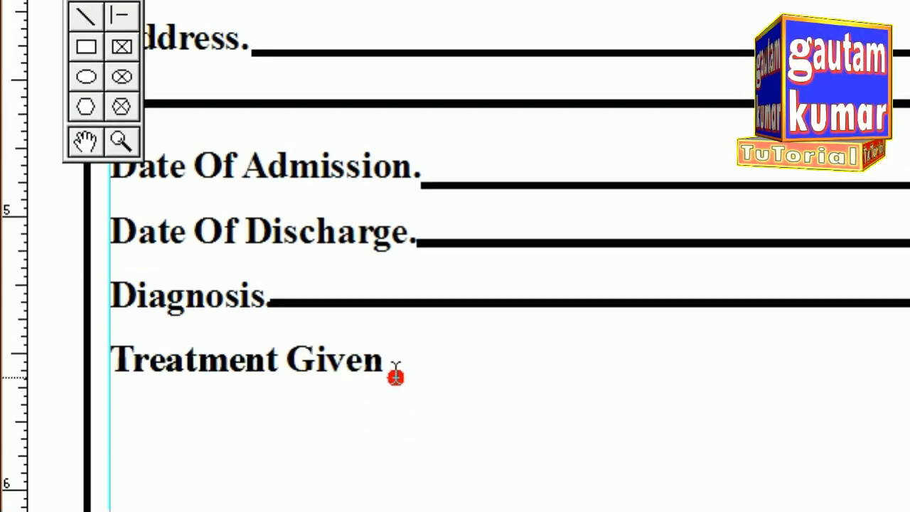
Add a period at the end of the "Treatment Given" label.
{"action": "double_click", "coordinate": [383, 368]}
{"action": "left_click", "coordinate": [385, 366]}
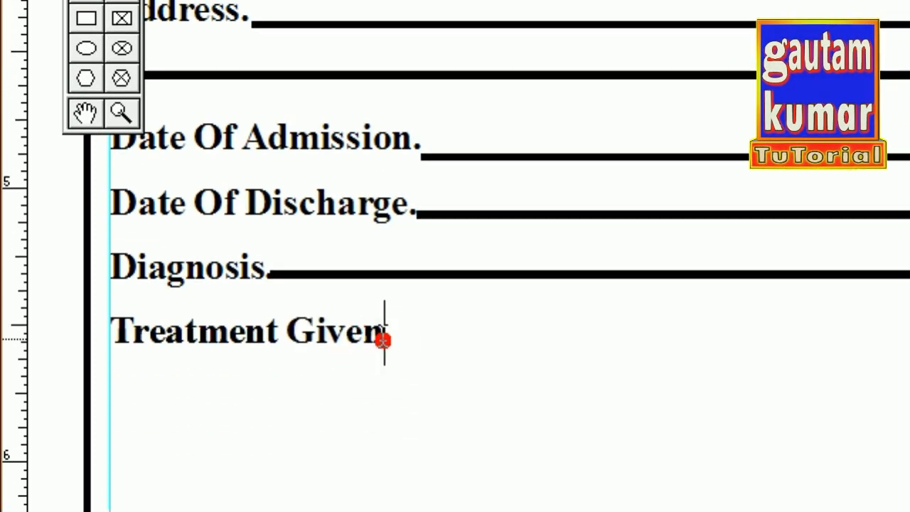
{"action": "type", "text": "."}
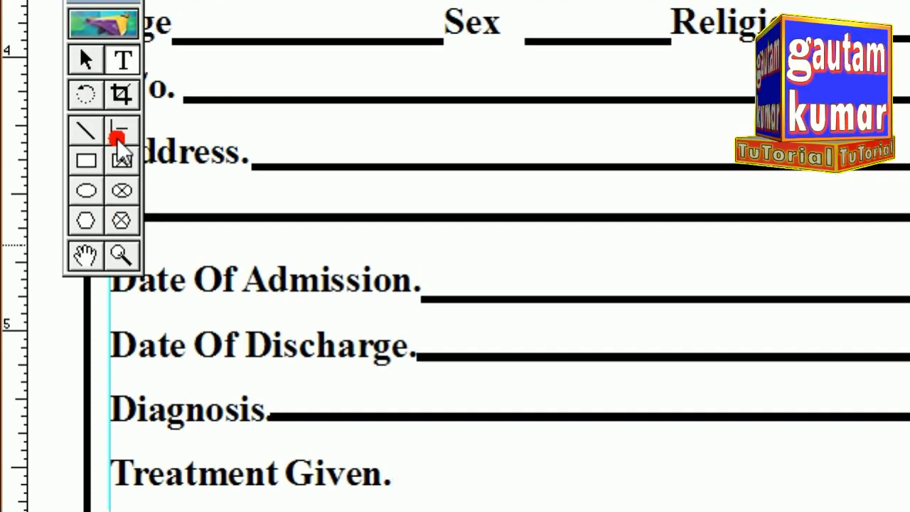
Draw three stacked horizontal fill-in lines about 3.2 in long beside and below the "Treatment Given." label, ending at the form's right-hand guide.
{"action": "left_click", "coordinate": [118, 135]}
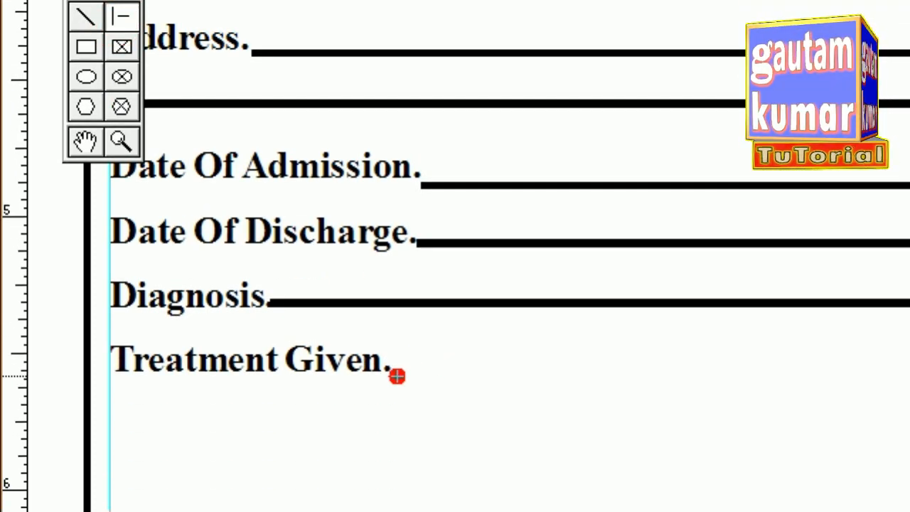
{"action": "left_click_drag", "start_coordinate": [396, 376], "coordinate": [678, 380]}
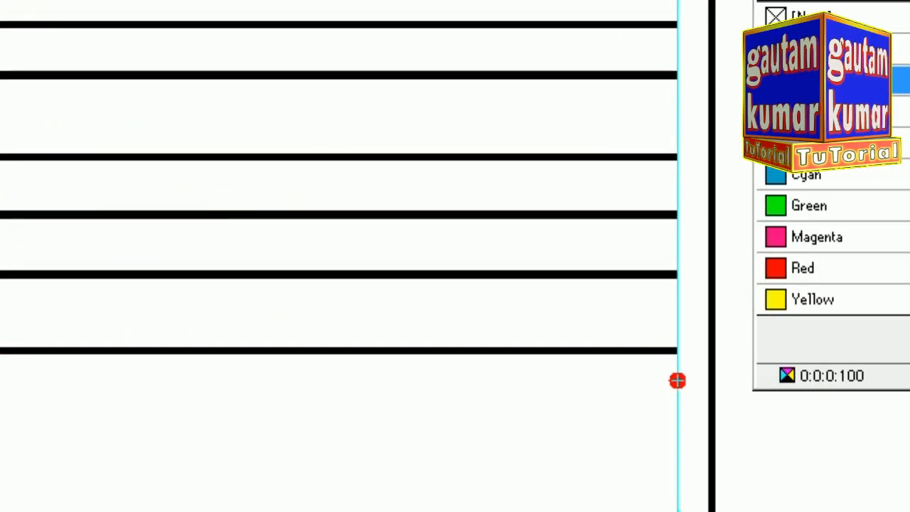
{"action": "left_click_drag", "start_coordinate": [254, 367], "coordinate": [882, 354]}
{"action": "left_click_drag", "start_coordinate": [677, 353], "coordinate": [678, 354]}
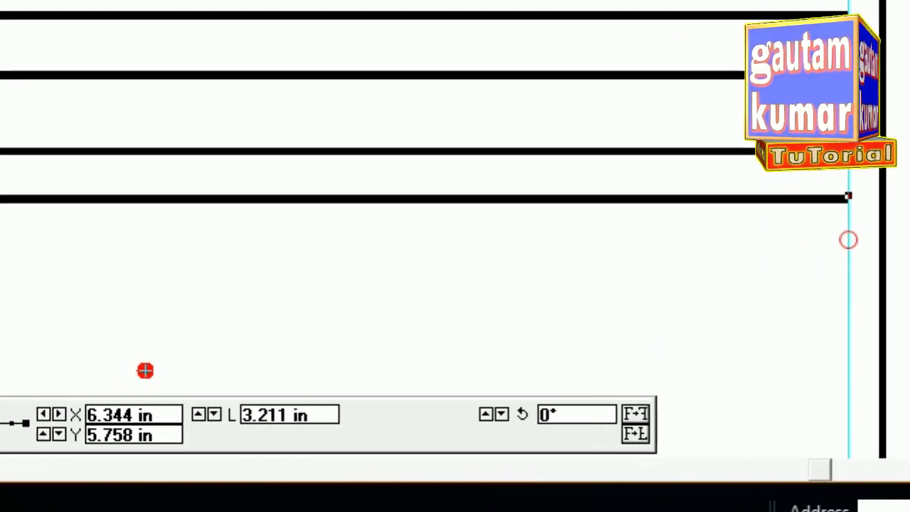
{"action": "mouse_move", "coordinate": [239, 253]}
{"action": "left_mouse_down"}
{"action": "mouse_move", "coordinate": [711, 272]}
{"action": "mouse_move", "coordinate": [679, 285]}
{"action": "mouse_move", "coordinate": [679, 274]}
{"action": "mouse_move", "coordinate": [820, 277]}
{"action": "left_mouse_up"}
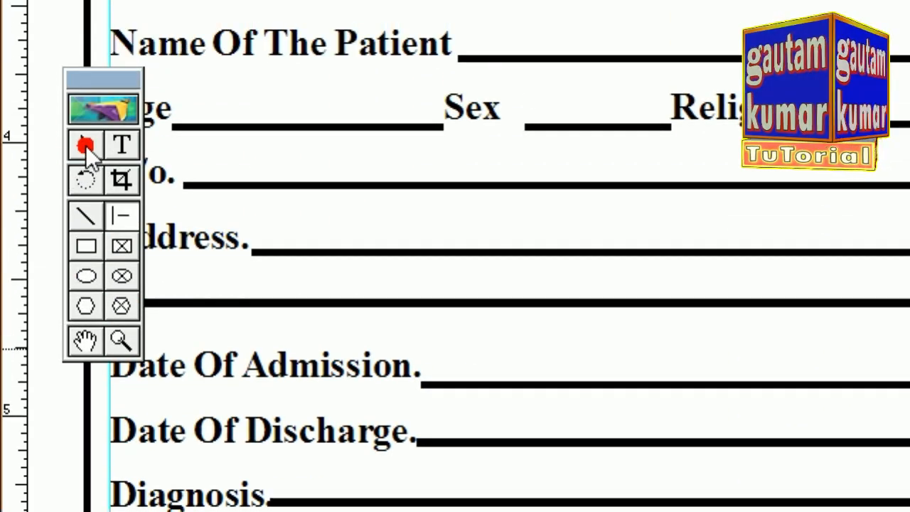
Place a vertical guide where the first treatment line starts and extend the third line's left end to it.
{"action": "left_click", "coordinate": [86, 145]}
{"action": "left_click_drag", "start_coordinate": [9, 238], "coordinate": [395, 368]}
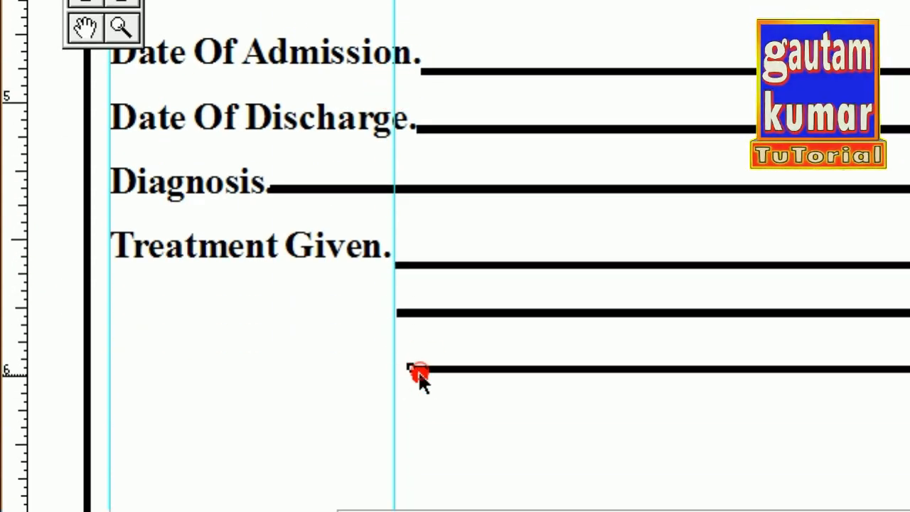
{"action": "left_click_drag", "start_coordinate": [418, 373], "coordinate": [394, 367]}
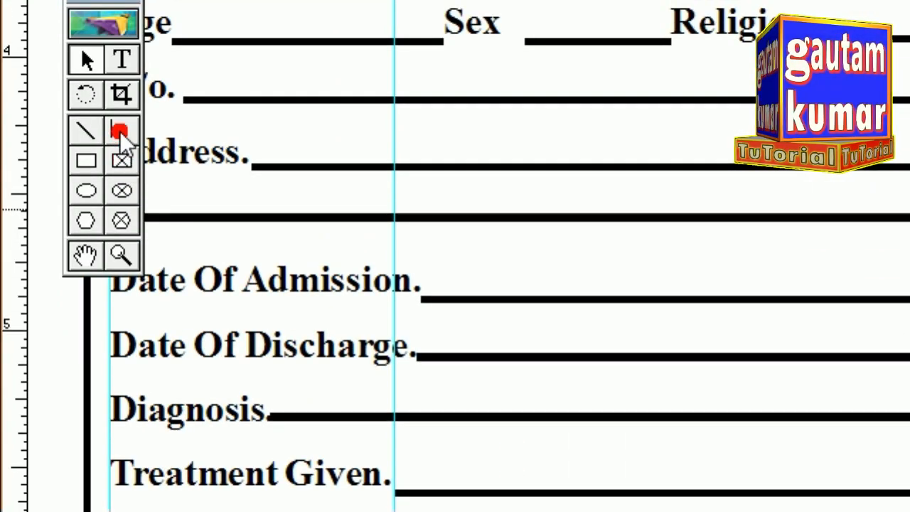
Draw a fourth horizontal treatment line below the others, running between the inner vertical guide and the right-hand guide.
{"action": "left_click", "coordinate": [119, 128]}
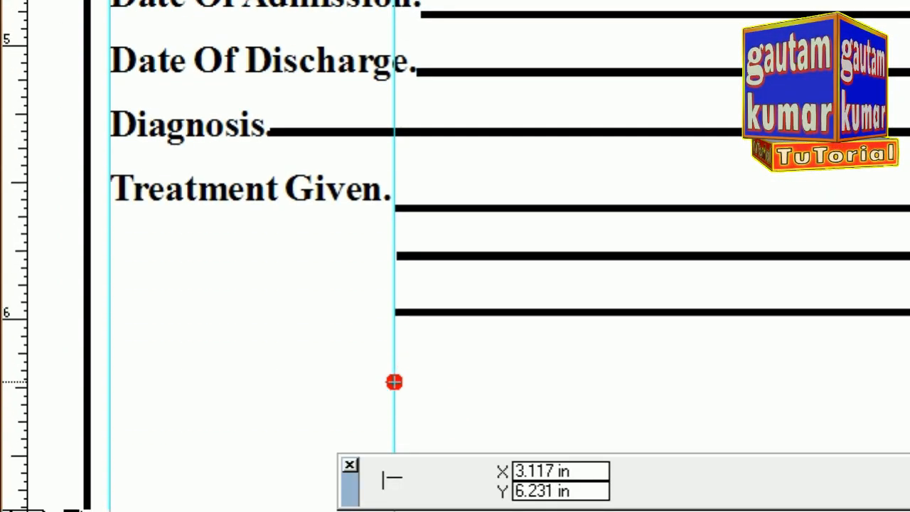
{"action": "left_click_drag", "start_coordinate": [394, 382], "coordinate": [909, 382]}
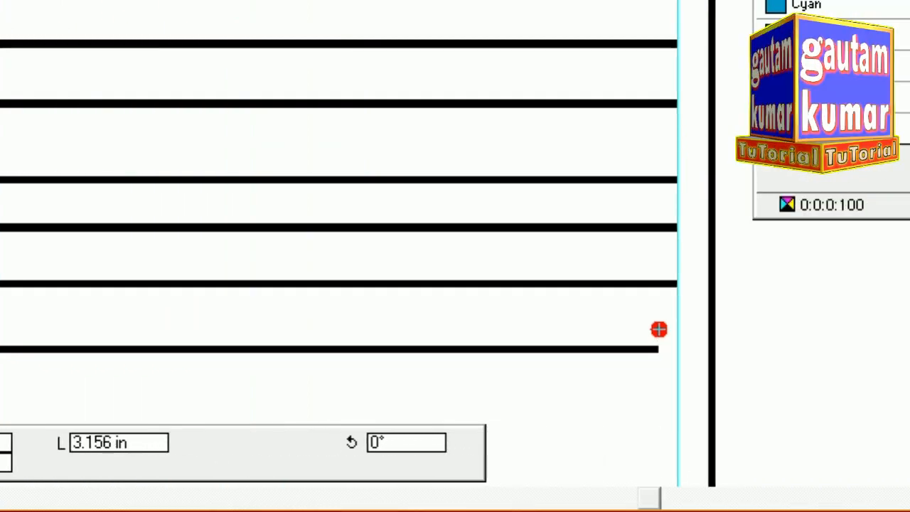
{"action": "left_click_drag", "start_coordinate": [669, 327], "coordinate": [677, 323]}
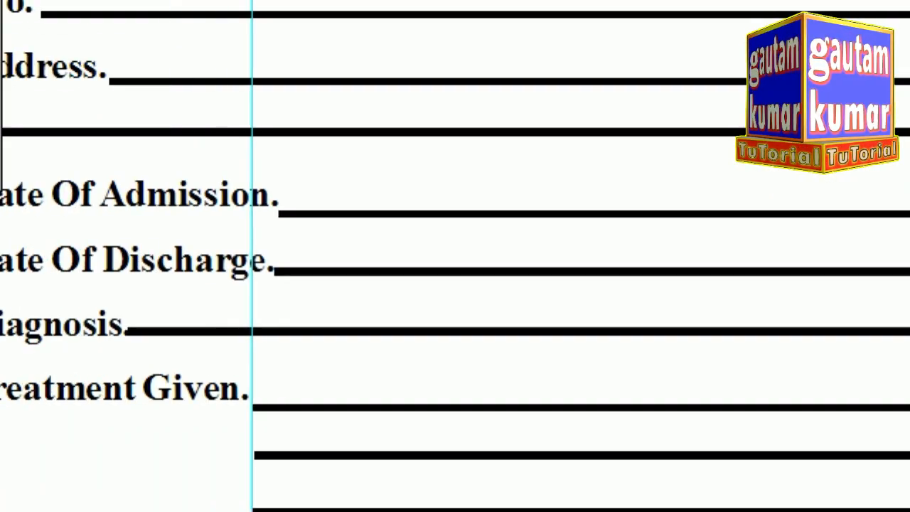
Examine the form's fields and fill-in lines from Bed/Cabin No. to Treatment Given, viewing the page at actual size.
{"action": "left_click", "coordinate": [81, 172]}
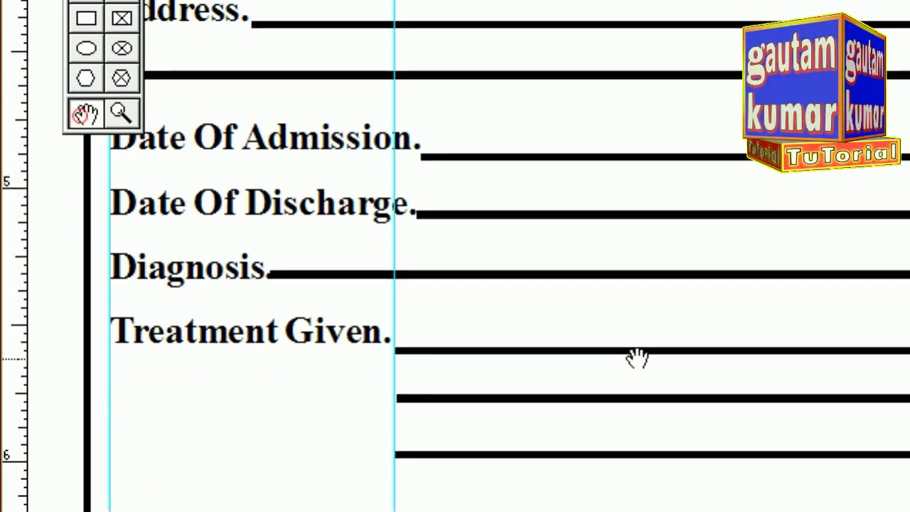
{"action": "left_click_drag", "start_coordinate": [637, 359], "coordinate": [655, 179]}
{"action": "left_click_drag", "start_coordinate": [623, 291], "coordinate": [651, 136]}
{"action": "mouse_move", "coordinate": [628, 335]}
{"action": "left_mouse_down"}
{"action": "mouse_move", "coordinate": [642, 326]}
{"action": "mouse_move", "coordinate": [645, 341]}
{"action": "left_mouse_up"}
{"action": "left_click_drag", "start_coordinate": [594, 129], "coordinate": [588, 327]}
{"action": "left_click_drag", "start_coordinate": [587, 104], "coordinate": [600, 231]}
{"action": "left_click_drag", "start_coordinate": [565, 62], "coordinate": [562, 165]}
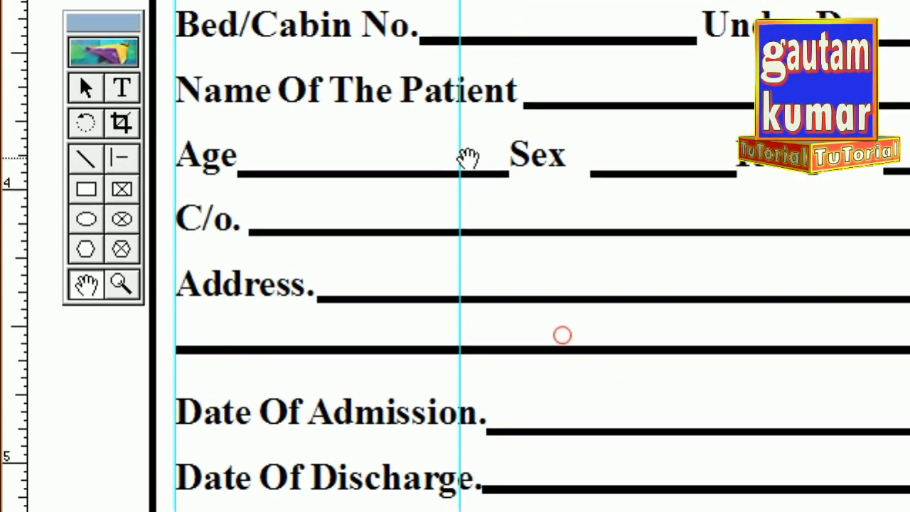
{"action": "right_click", "coordinate": [563, 201]}
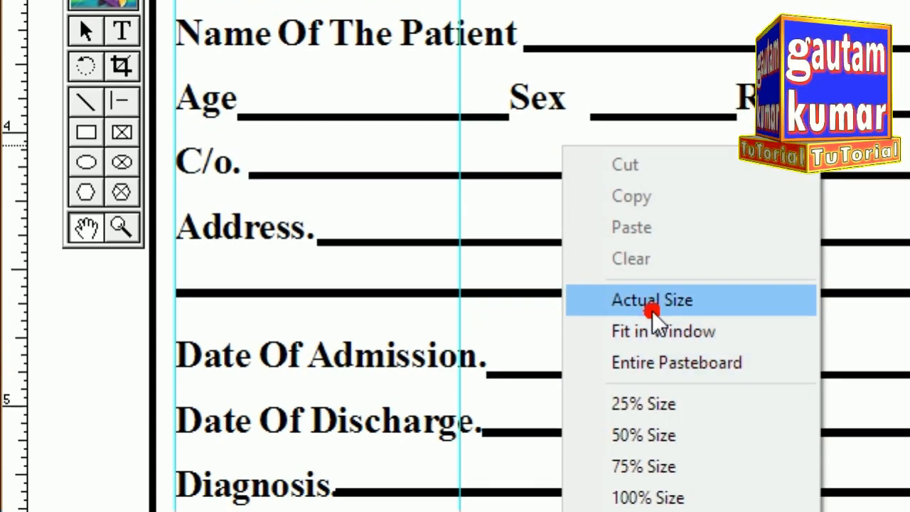
{"action": "left_click", "coordinate": [644, 357]}
{"action": "left_click_drag", "start_coordinate": [750, 297], "coordinate": [431, 207]}
{"action": "left_click_drag", "start_coordinate": [611, 272], "coordinate": [428, 235]}
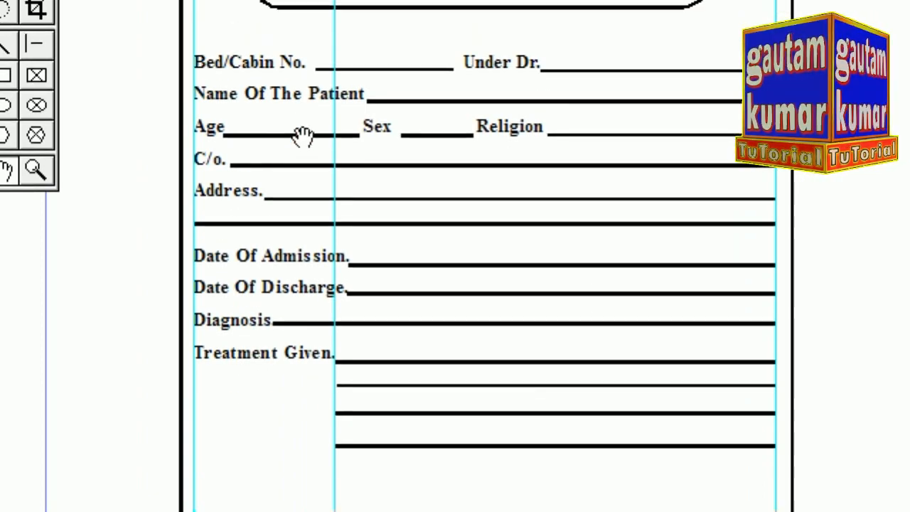
Compare the yellow sample discharge certificate's treatment lines, "Advice On Discharge" list and footer with the empty lower part of the form.
{"action": "left_click_drag", "start_coordinate": [578, 240], "coordinate": [215, 163]}
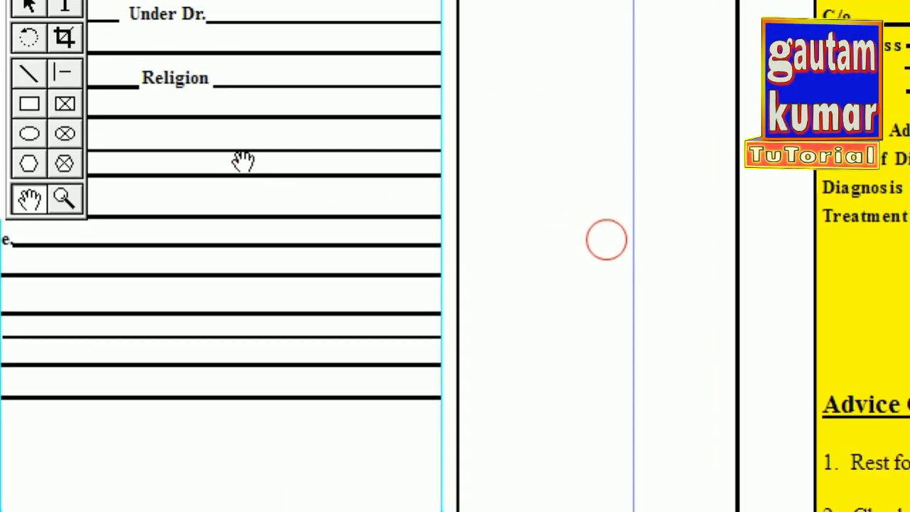
{"action": "left_click_drag", "start_coordinate": [829, 160], "coordinate": [426, 206]}
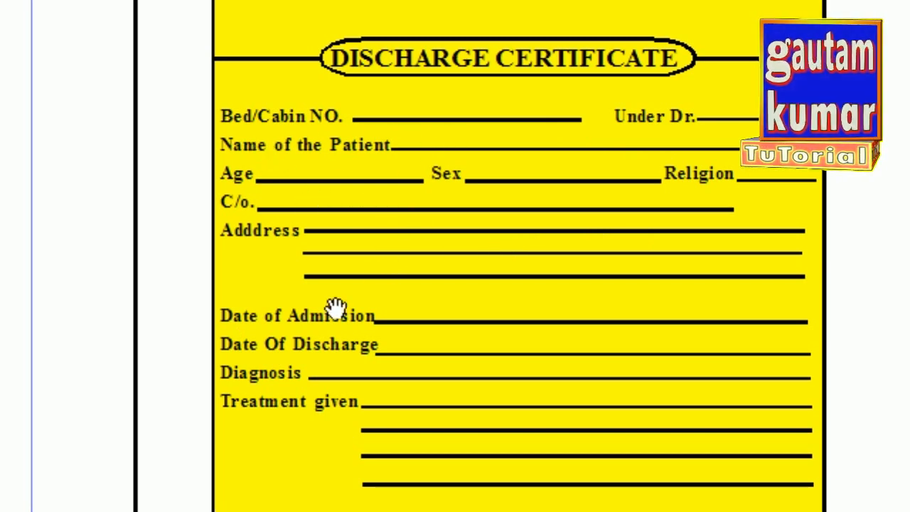
{"action": "scroll", "coordinate": [347, 366], "scroll_direction": "down", "scroll_amount": 5}
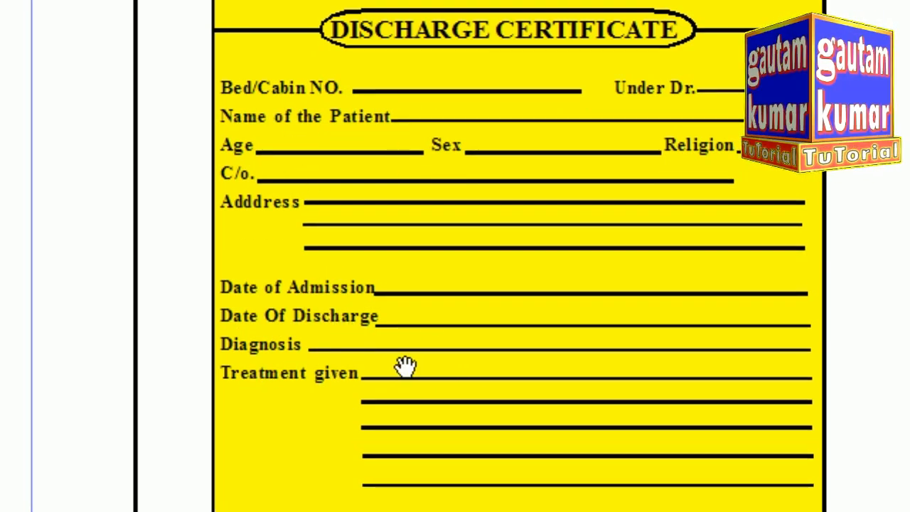
{"action": "scroll", "coordinate": [430, 375], "scroll_direction": "down", "scroll_amount": 2}
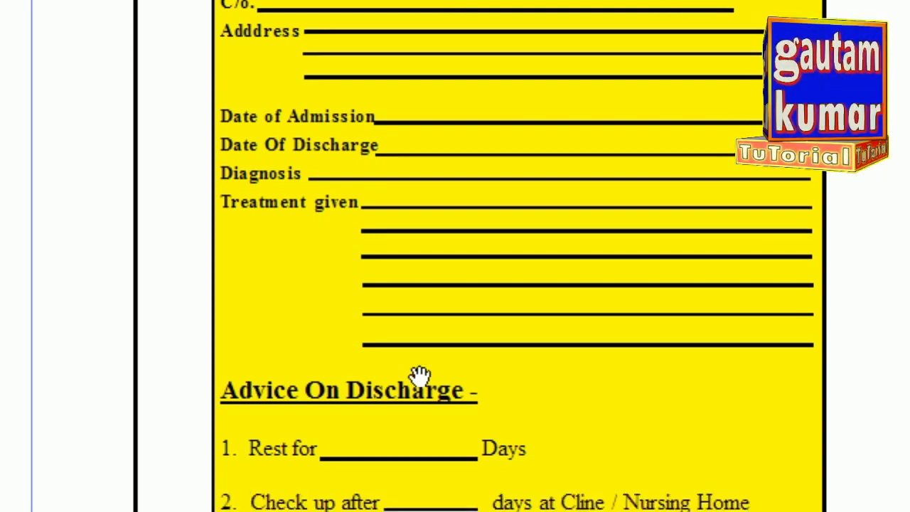
{"action": "left_click_drag", "start_coordinate": [417, 357], "coordinate": [453, 182]}
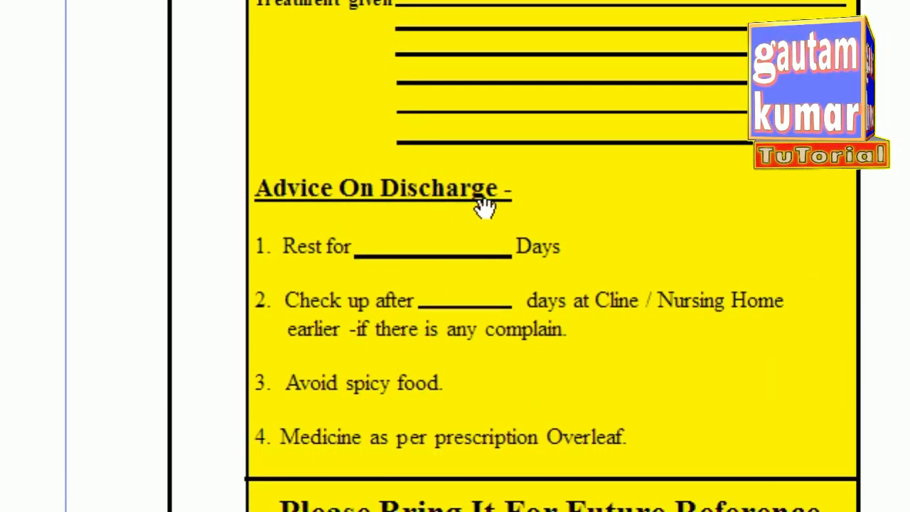
{"action": "scroll", "coordinate": [455, 378], "scroll_direction": "down", "scroll_amount": 2}
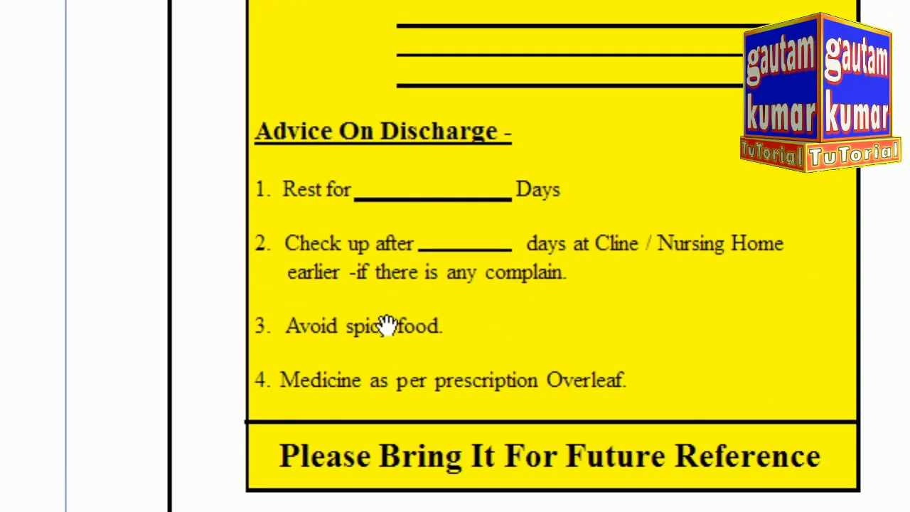
{"action": "scroll", "coordinate": [356, 264], "scroll_direction": "left", "scroll_amount": 3}
{"action": "left_click_drag", "start_coordinate": [173, 190], "coordinate": [672, 146]}
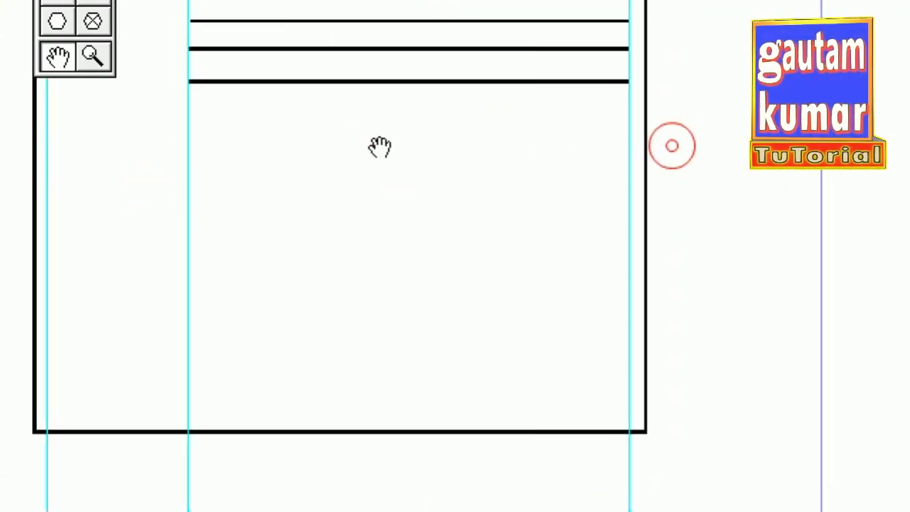
{"action": "left_click_drag", "start_coordinate": [343, 178], "coordinate": [606, 149]}
{"action": "left_click_drag", "start_coordinate": [510, 137], "coordinate": [415, 144]}
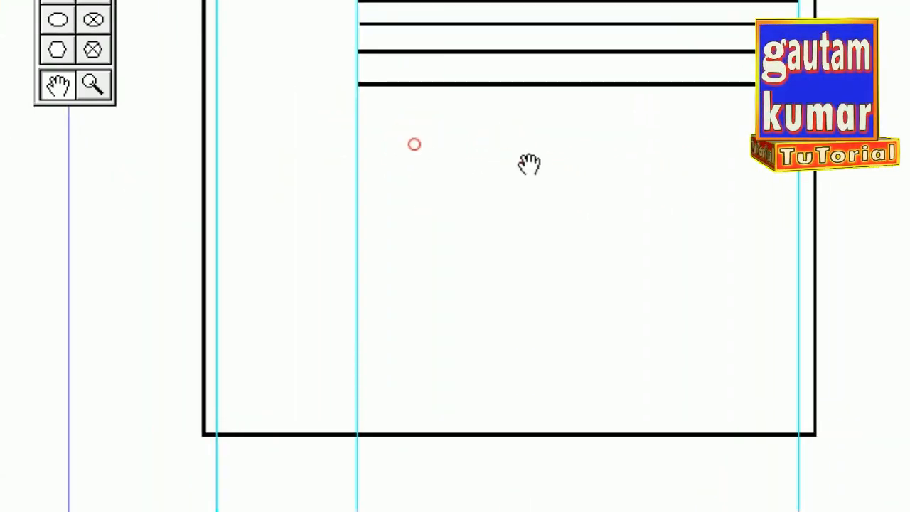
{"action": "left_click", "coordinate": [520, 159]}
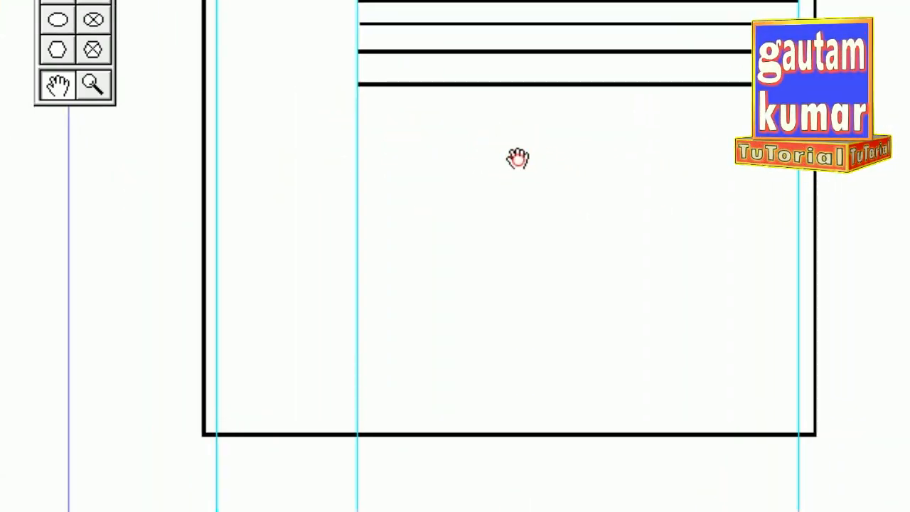
{"action": "left_click_drag", "start_coordinate": [415, 140], "coordinate": [439, 256]}
{"action": "left_click_drag", "start_coordinate": [449, 16], "coordinate": [453, 106]}
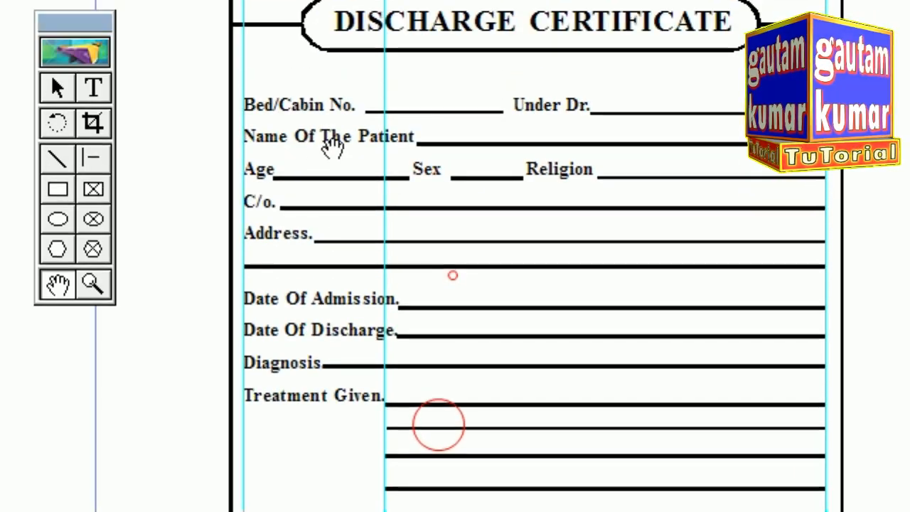
Group all the labels and fill-in lines from Bed/Cabin No. down to the last treatment line.
{"action": "left_click", "coordinate": [57, 116]}
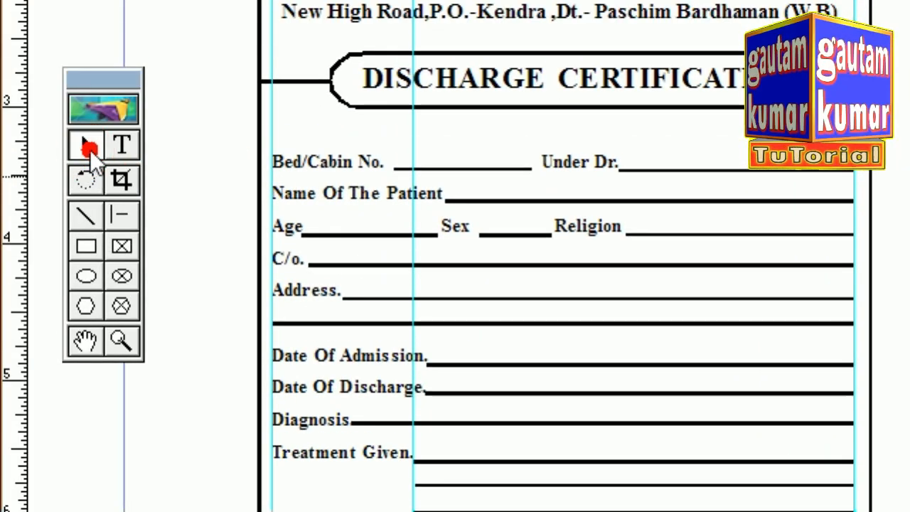
{"action": "left_click_drag", "start_coordinate": [204, 152], "coordinate": [909, 511]}
{"action": "left_click_drag", "start_coordinate": [666, 377], "coordinate": [667, 377]}
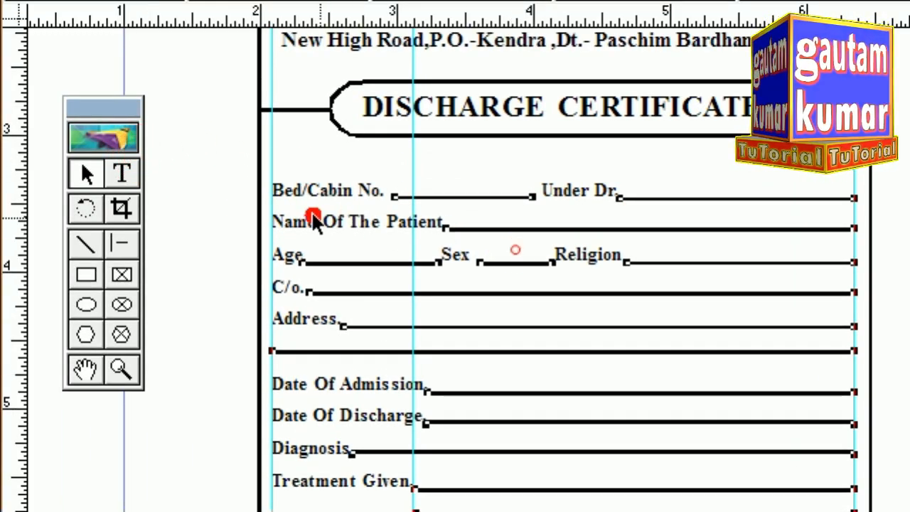
{"action": "left_click_drag", "start_coordinate": [188, 174], "coordinate": [909, 511]}
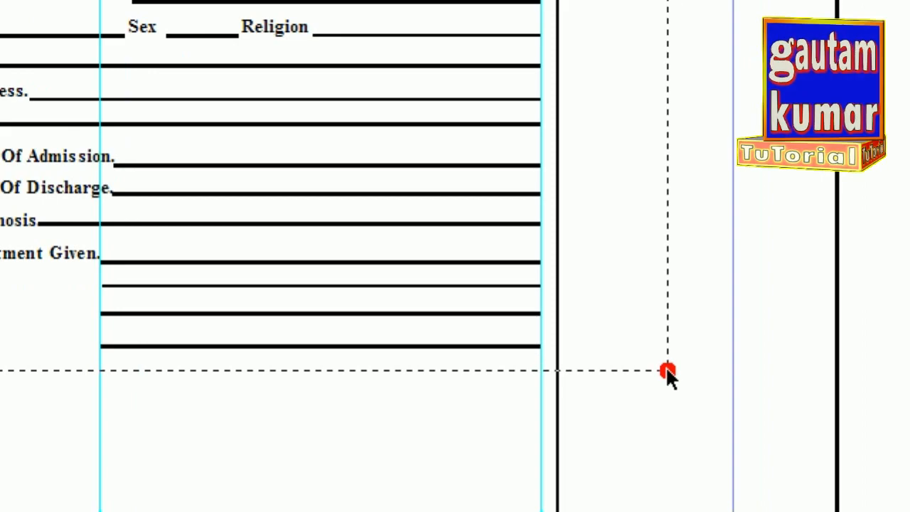
{"action": "left_click_drag", "start_coordinate": [667, 371], "coordinate": [685, 374]}
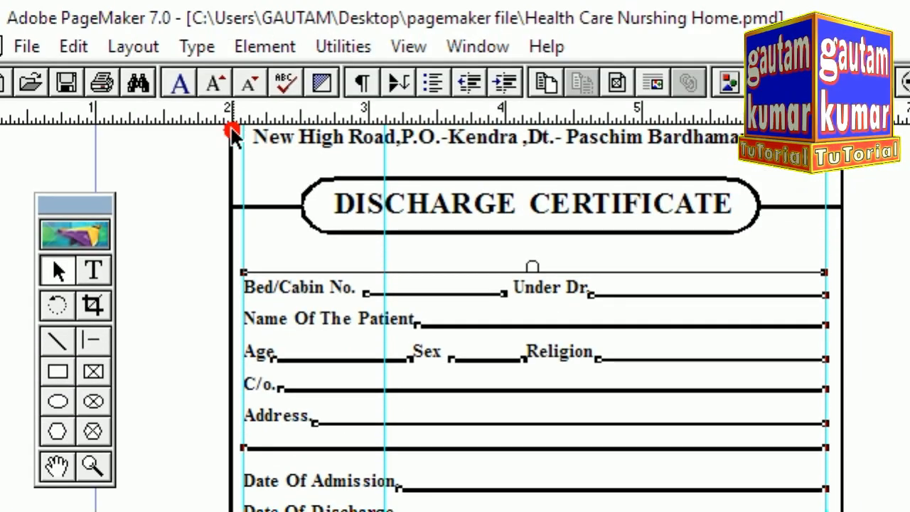
{"action": "left_click", "coordinate": [249, 46]}
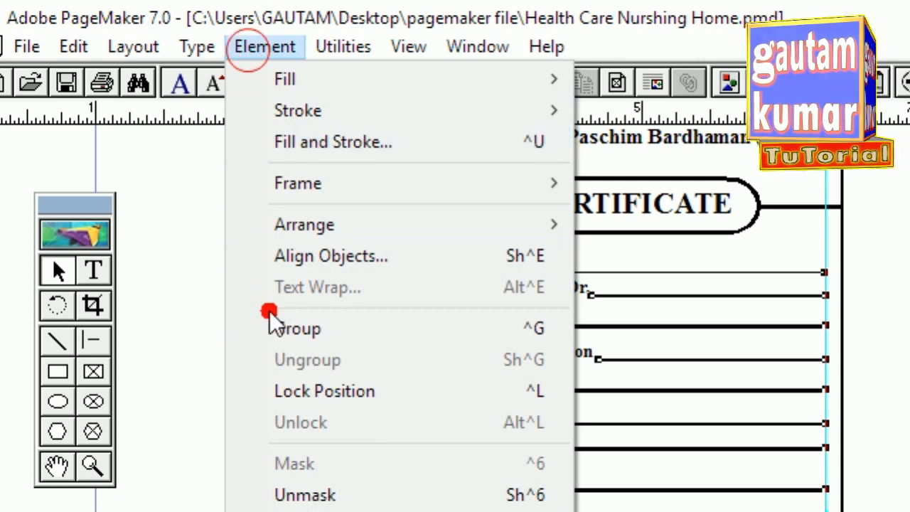
{"action": "left_click", "coordinate": [271, 331]}
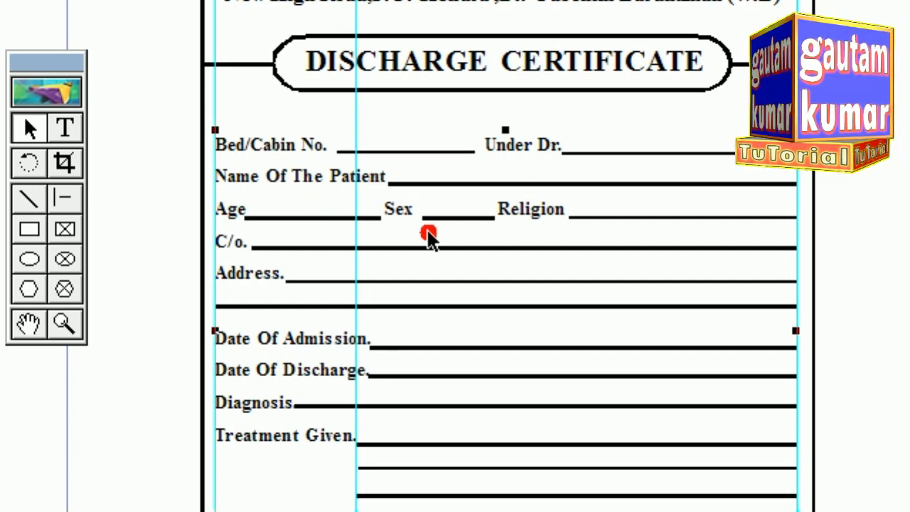
Add the text "Advice On Discharge:-" below the last treatment line, starting at the form's outer left guide.
{"action": "left_click", "coordinate": [23, 327]}
{"action": "left_click_drag", "start_coordinate": [426, 370], "coordinate": [431, 217]}
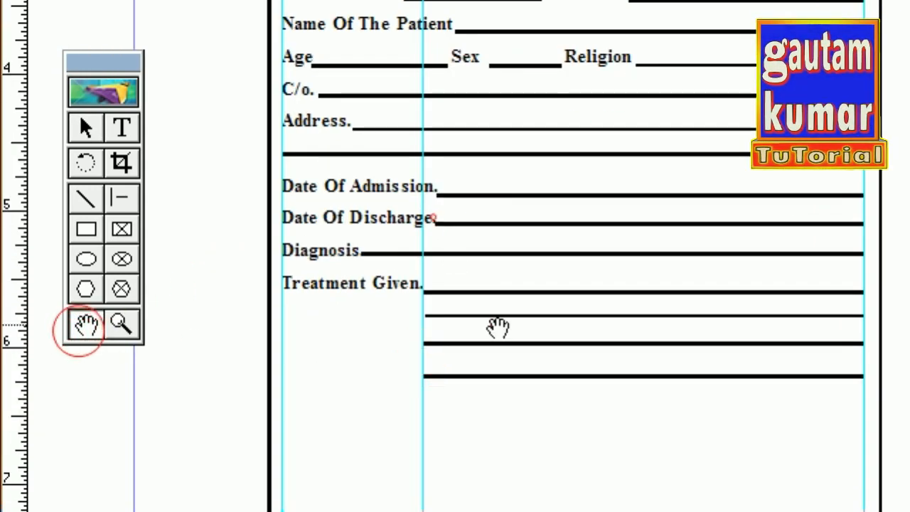
{"action": "left_click_drag", "start_coordinate": [506, 344], "coordinate": [473, 270]}
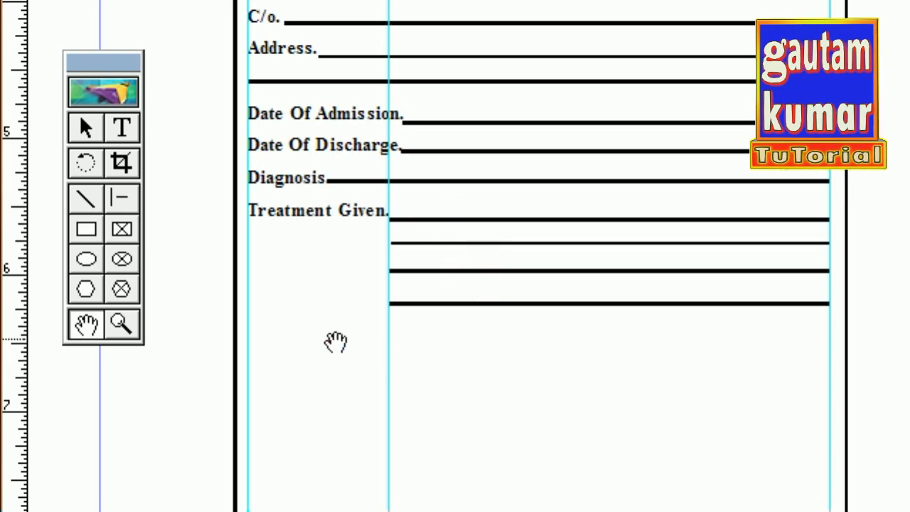
{"action": "left_click", "coordinate": [121, 130]}
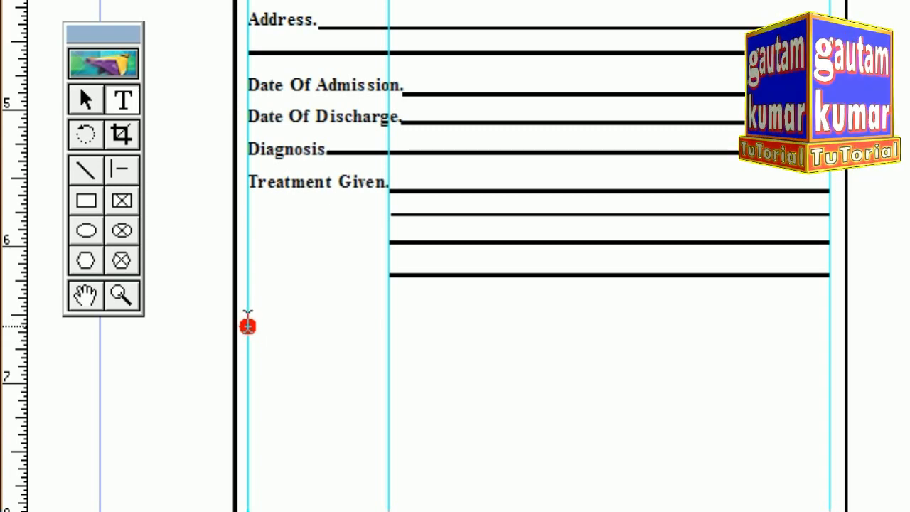
{"action": "left_click_drag", "start_coordinate": [247, 326], "coordinate": [654, 363]}
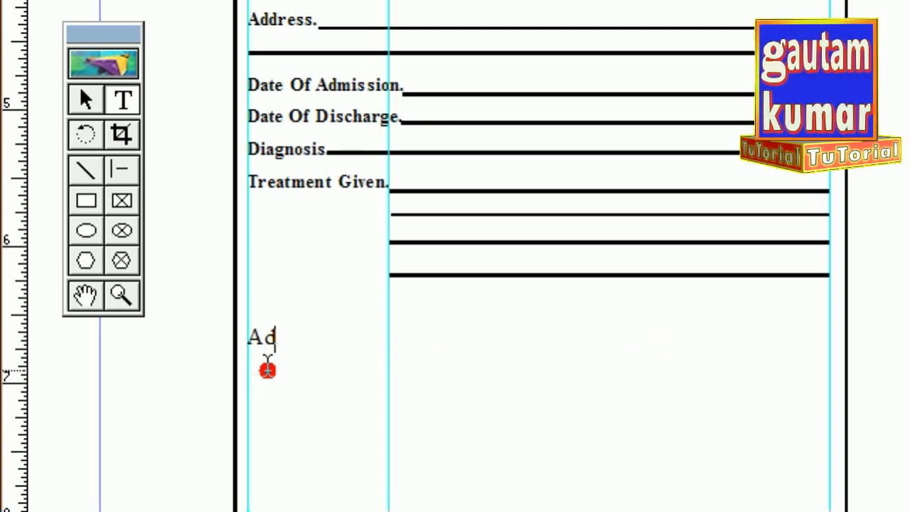
{"action": "type", "text": "Advice"}
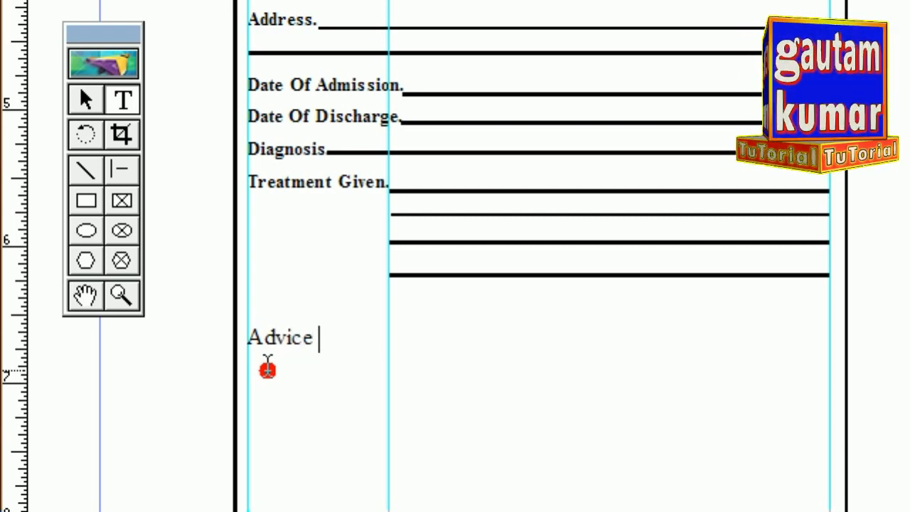
{"action": "type", "text": " On D"}
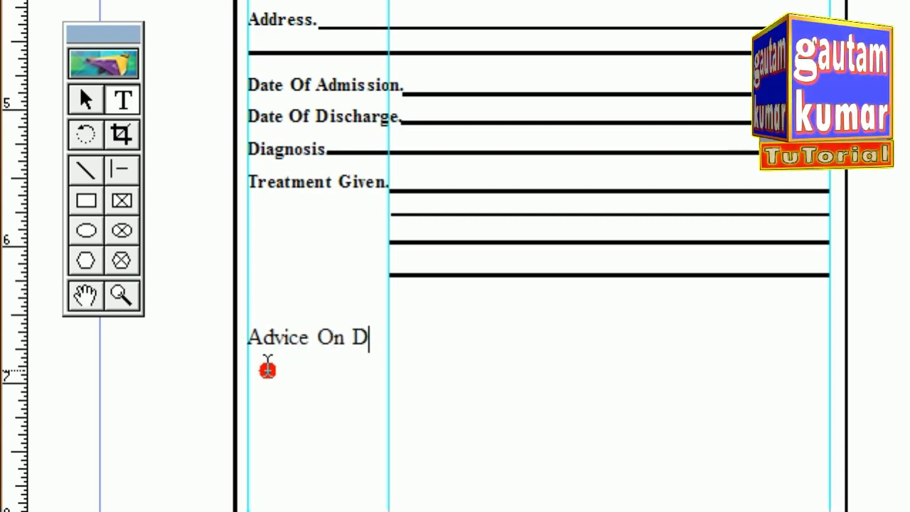
{"action": "type", "text": "ischar"}
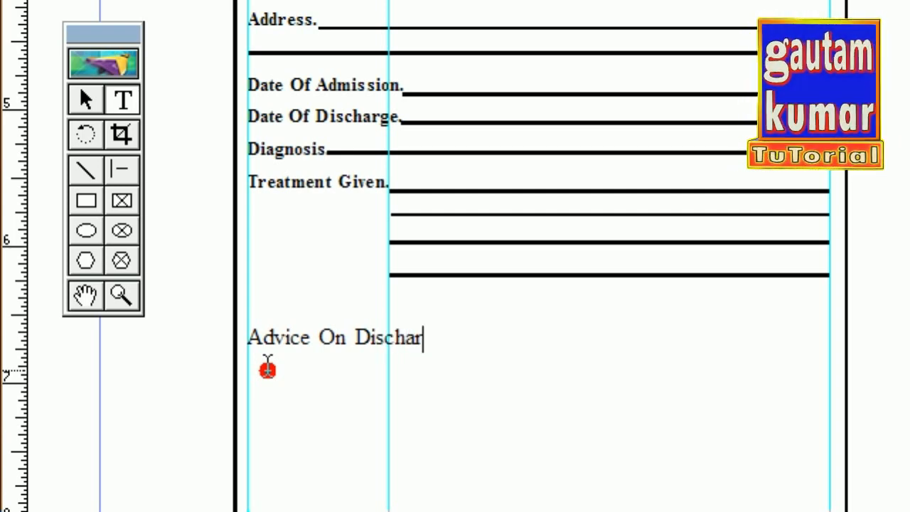
{"action": "type", "text": "g"}
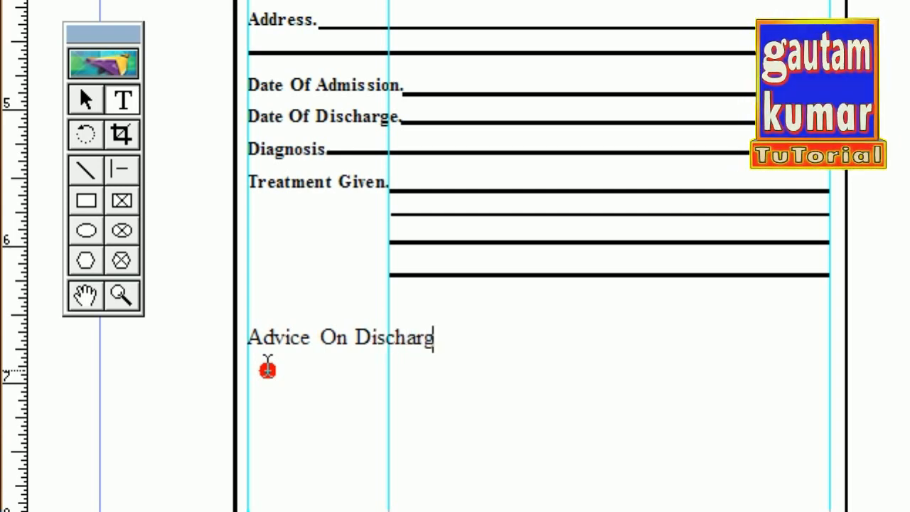
{"action": "type", "text": "e"}
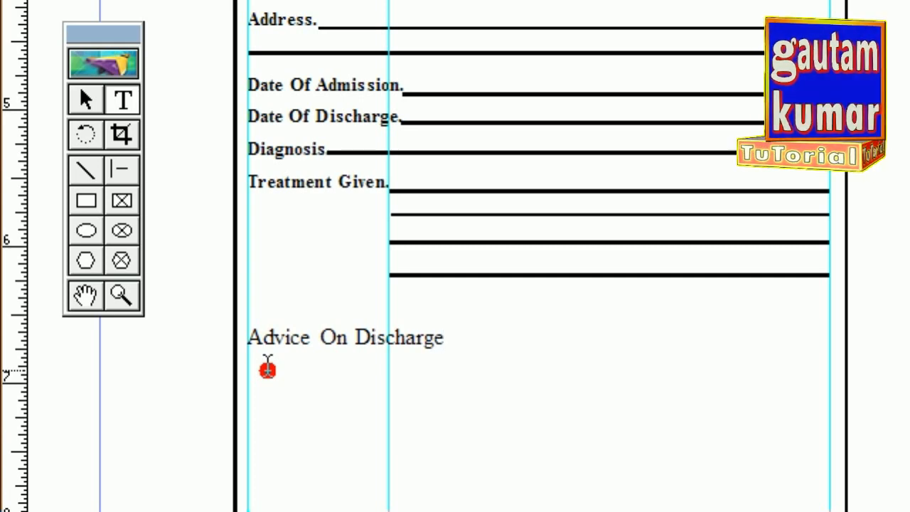
{"action": "type", "text": ":-"}
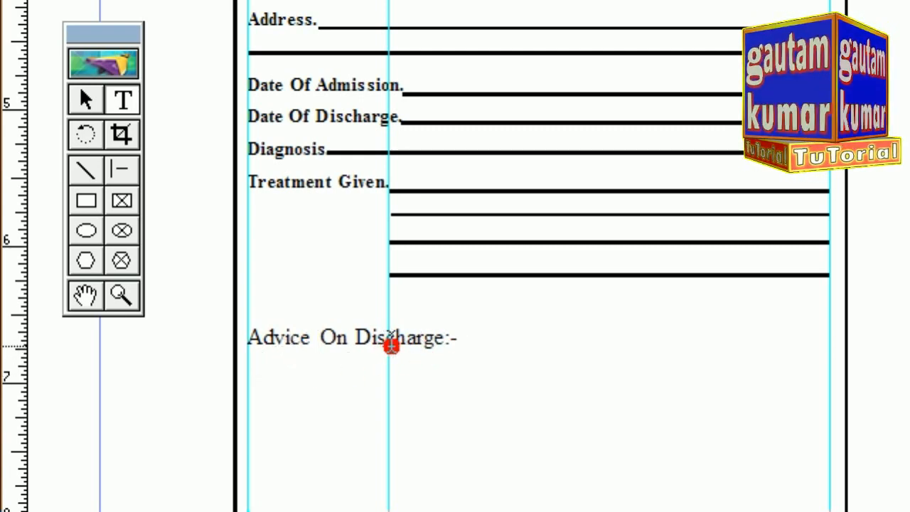
Replace the capital initials of the advice heading with lowercase letters so it reads "advice an discharge:-".
{"action": "left_click", "coordinate": [467, 341]}
{"action": "left_click", "coordinate": [228, 342], "text": "shift"}
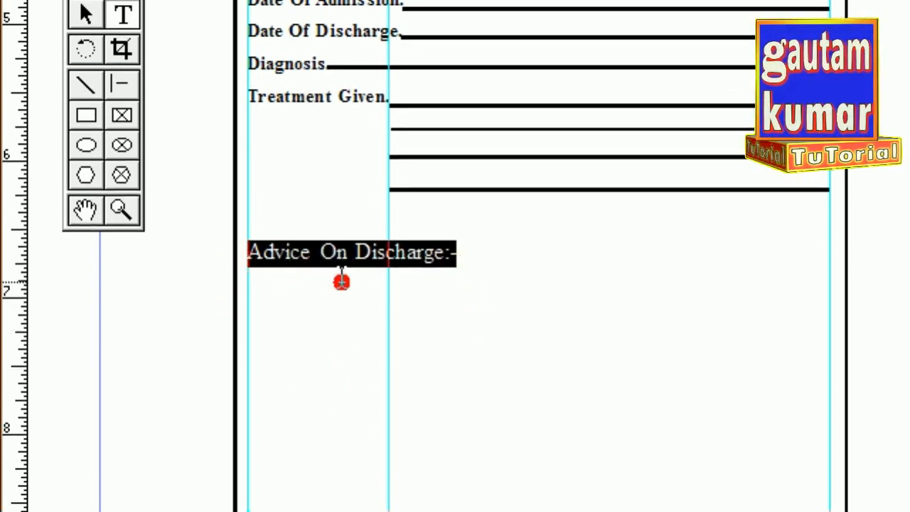
{"action": "key", "text": "ctrl+2"}
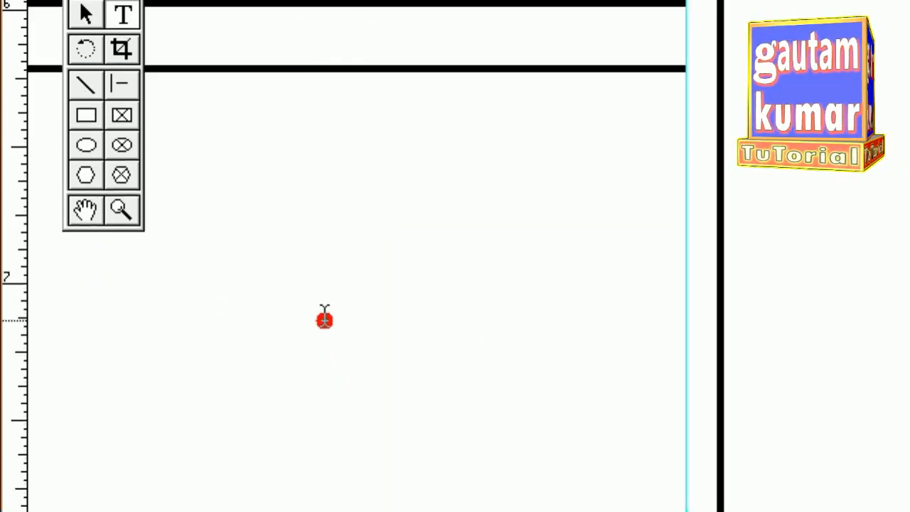
{"action": "left_click", "coordinate": [95, 219]}
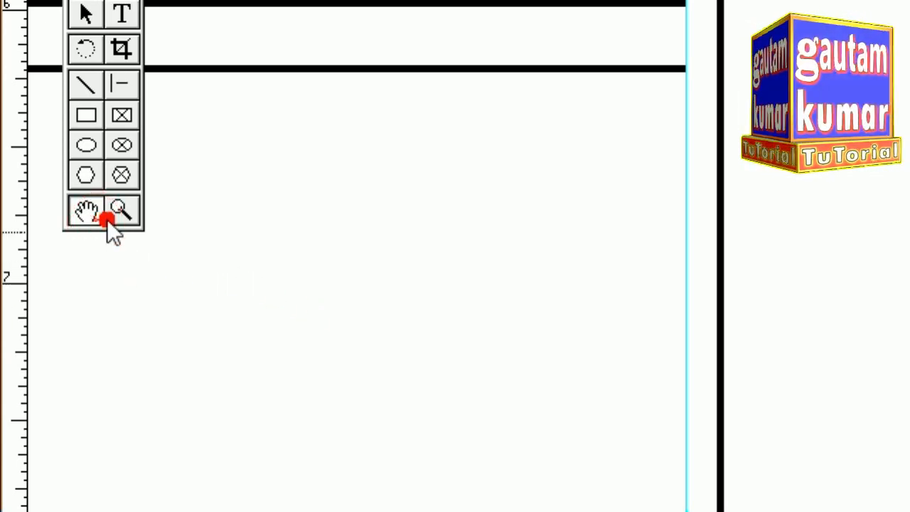
{"action": "left_click_drag", "start_coordinate": [356, 257], "coordinate": [685, 232]}
{"action": "left_click_drag", "start_coordinate": [309, 207], "coordinate": [577, 234]}
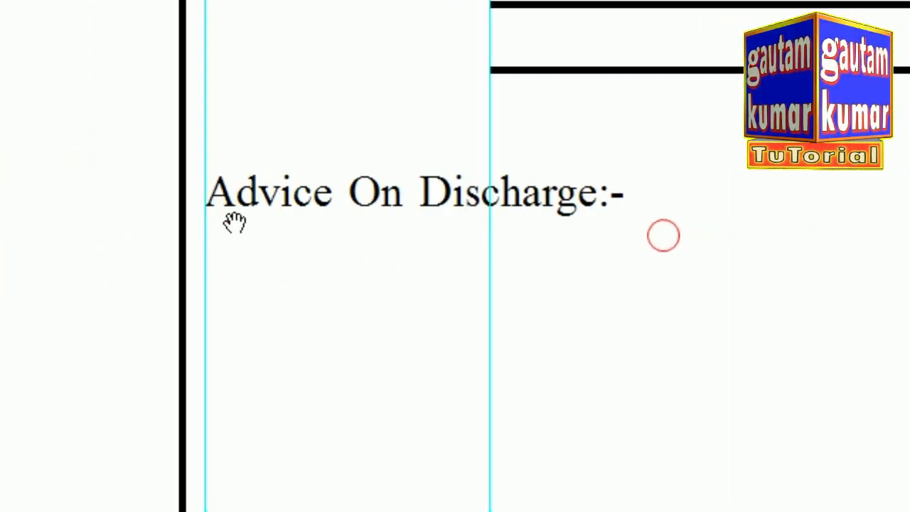
{"action": "left_click", "coordinate": [123, 155]}
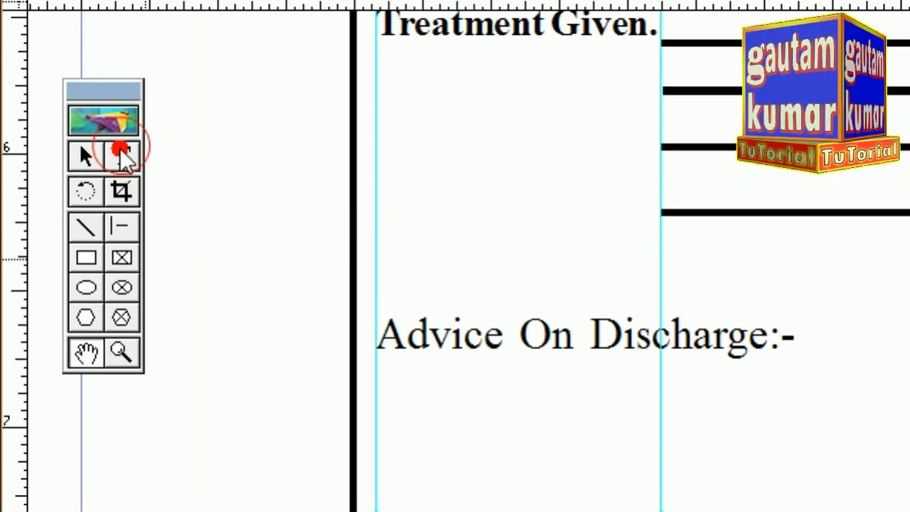
{"action": "left_click_drag", "start_coordinate": [402, 340], "coordinate": [381, 346]}
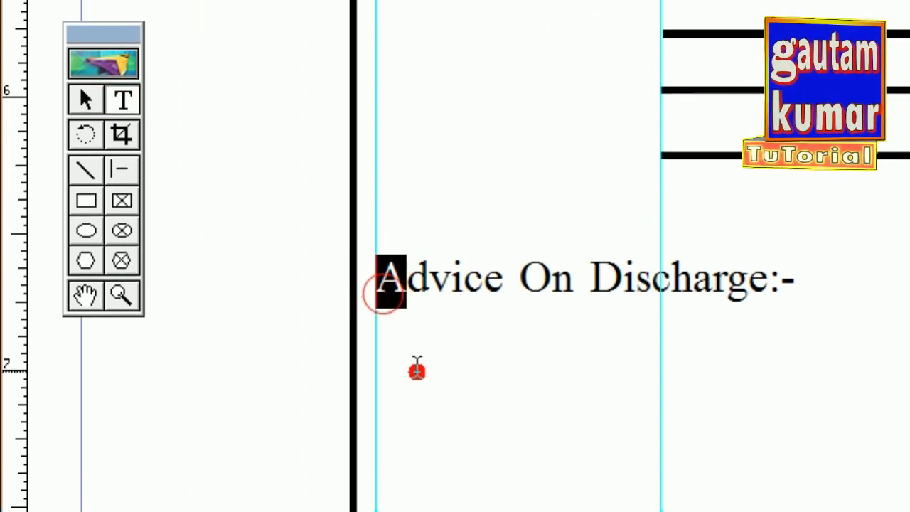
{"action": "type", "text": "a"}
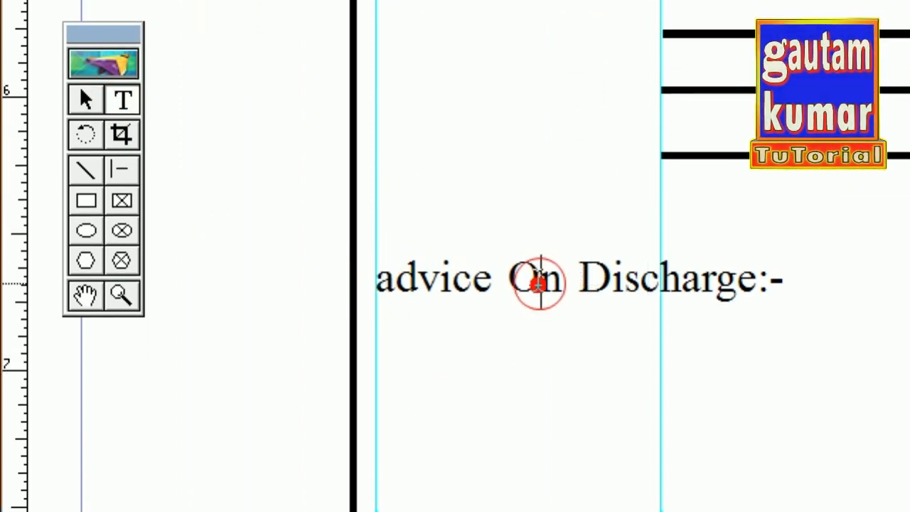
{"action": "left_click_drag", "start_coordinate": [539, 284], "coordinate": [523, 285]}
{"action": "type", "text": "a"}
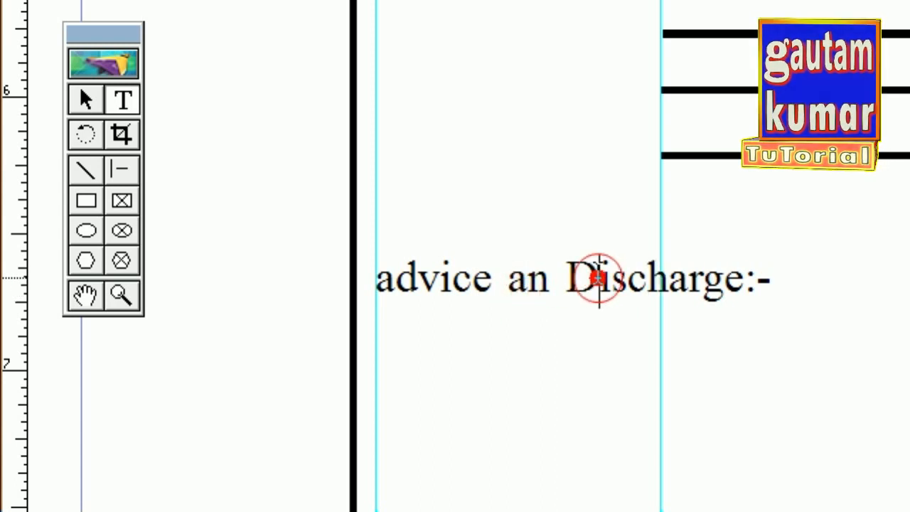
{"action": "left_click_drag", "start_coordinate": [593, 278], "coordinate": [569, 281]}
{"action": "type", "text": "a"}
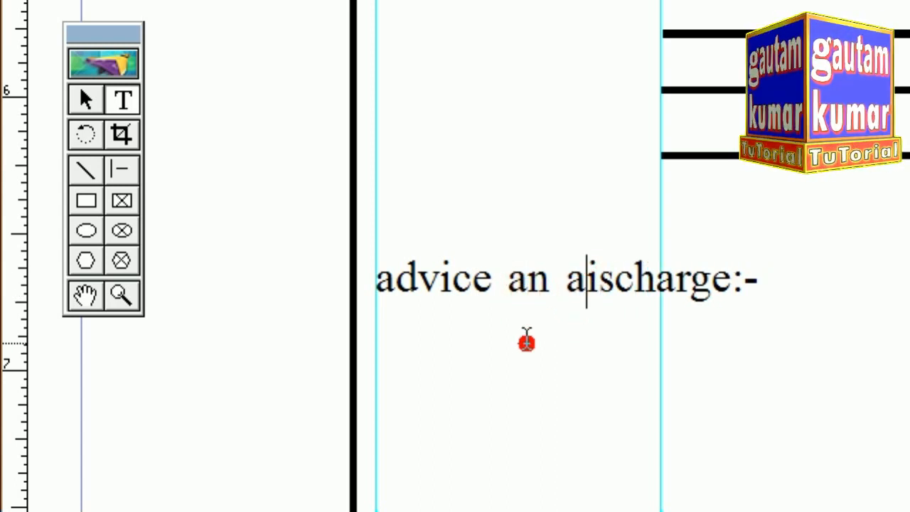
{"action": "key", "text": "BackSpace"}
{"action": "type", "text": "d"}
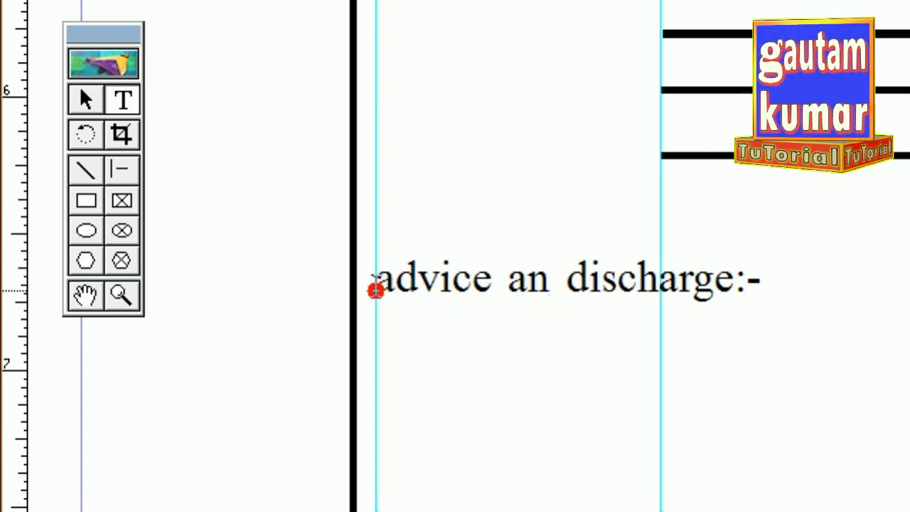
Convert the whole "advice an discharge:-" heading to Title Case with the Change Case plug-in.
{"action": "left_click_drag", "start_coordinate": [375, 288], "coordinate": [761, 288]}
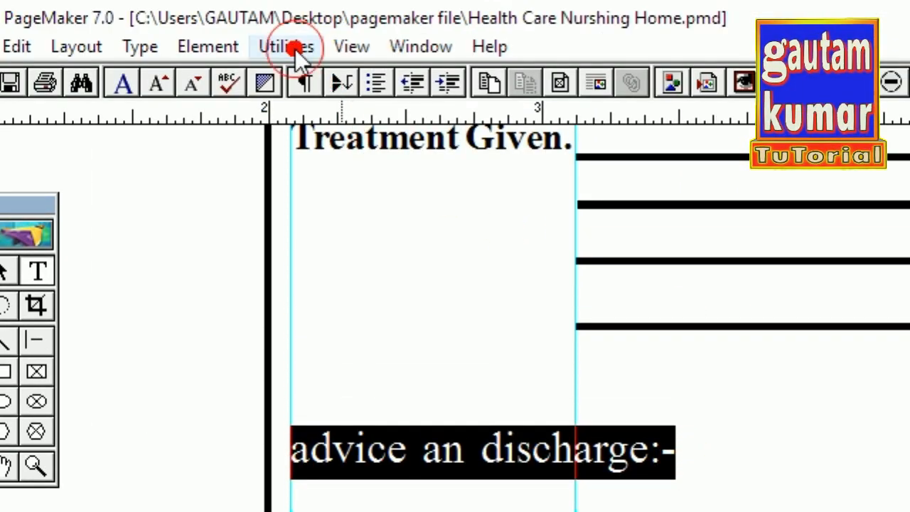
{"action": "left_click", "coordinate": [295, 49]}
{"action": "mouse_move", "coordinate": [398, 81]}
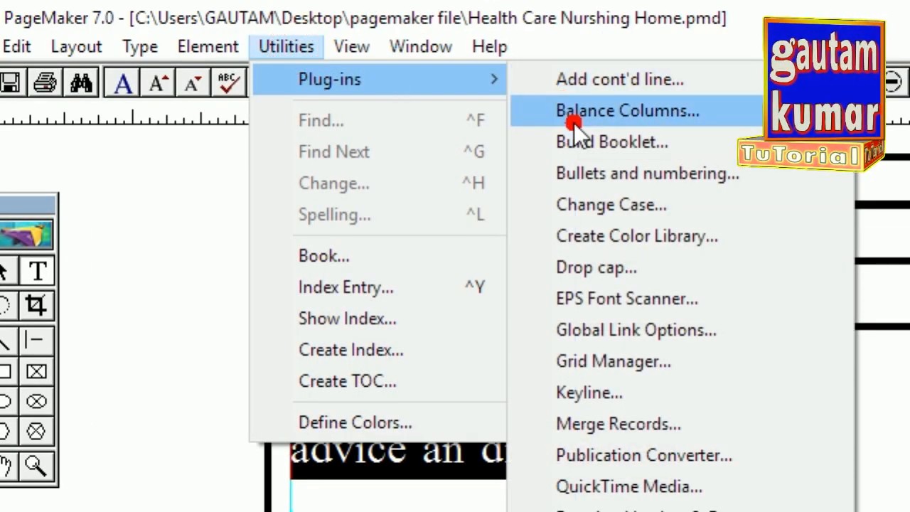
{"action": "left_click", "coordinate": [589, 205]}
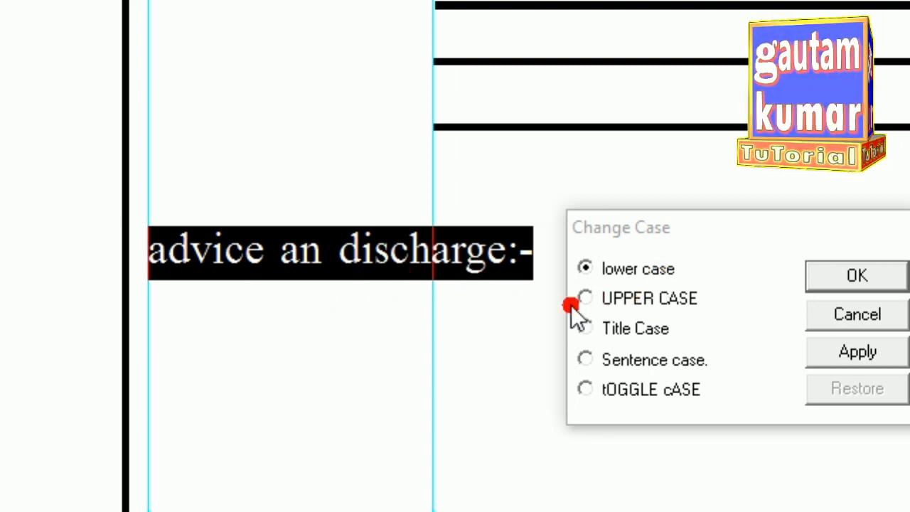
{"action": "left_click", "coordinate": [587, 329]}
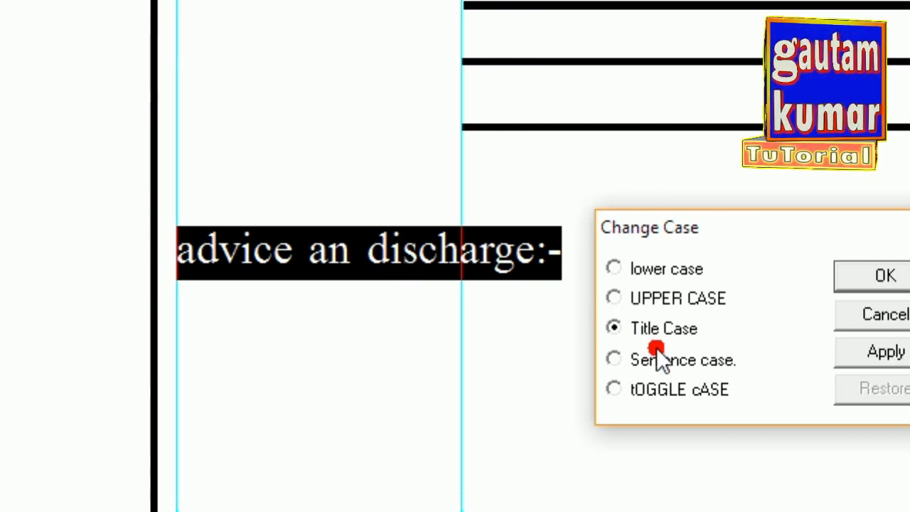
{"action": "left_click", "coordinate": [655, 277]}
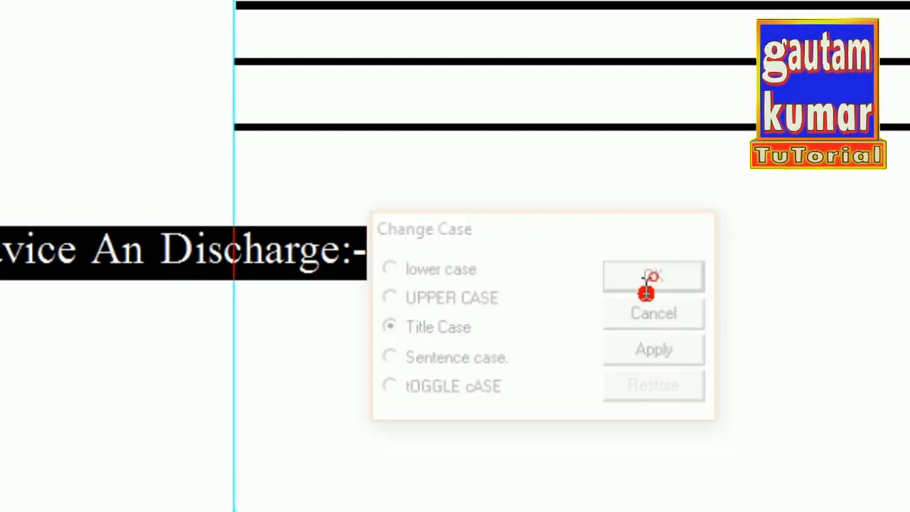
{"action": "left_click", "coordinate": [228, 282]}
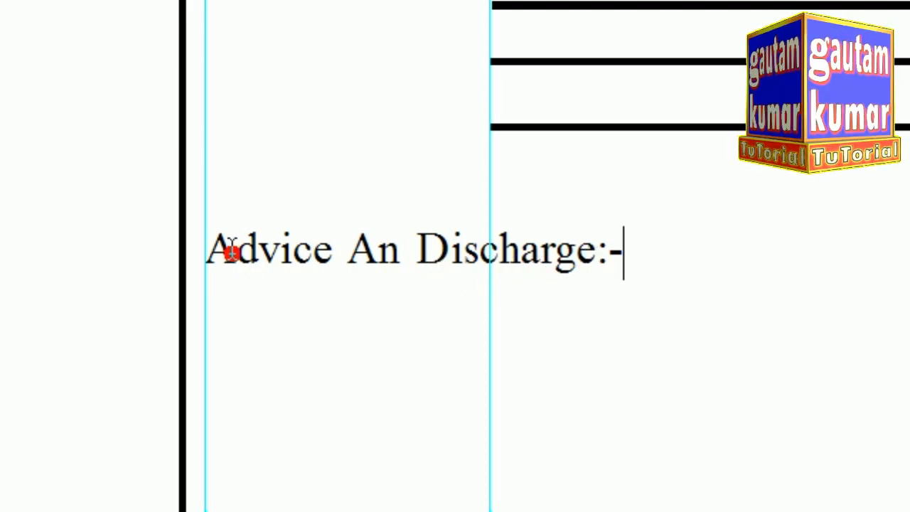
Underline the full "Advice An Discharge:-" heading.
{"action": "left_click_drag", "start_coordinate": [203, 255], "coordinate": [642, 275]}
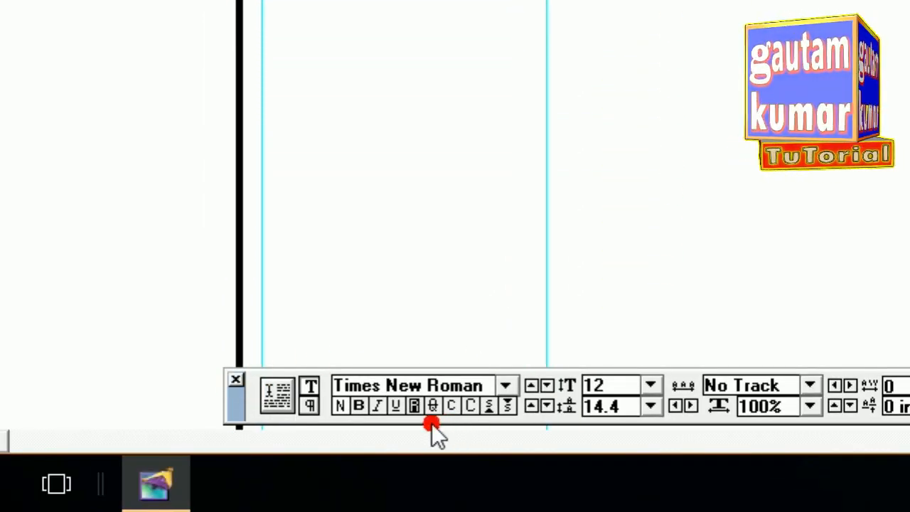
{"action": "left_click_drag", "start_coordinate": [242, 393], "coordinate": [255, 260]}
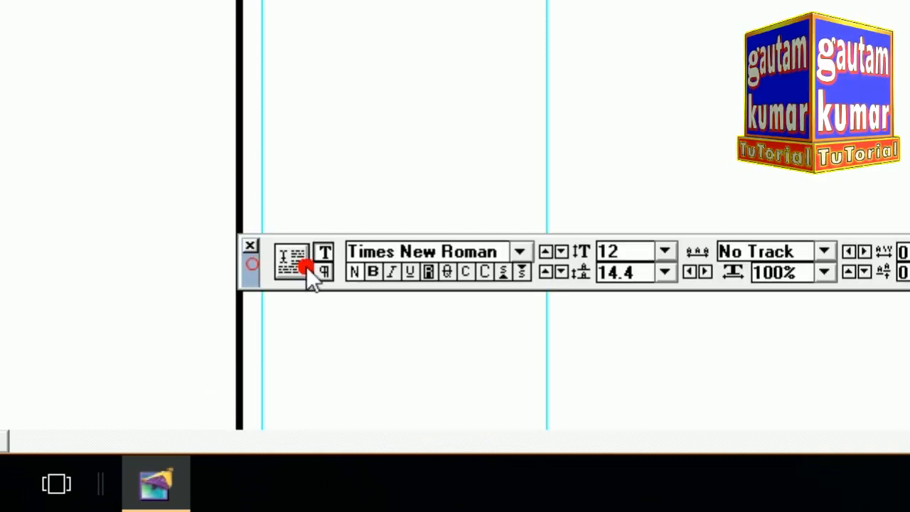
{"action": "left_click", "coordinate": [410, 276]}
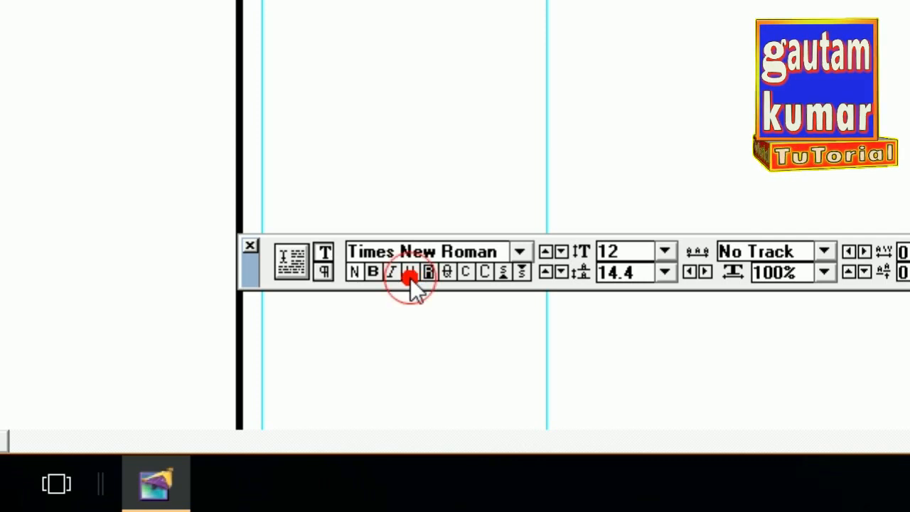
{"action": "left_click", "coordinate": [429, 137]}
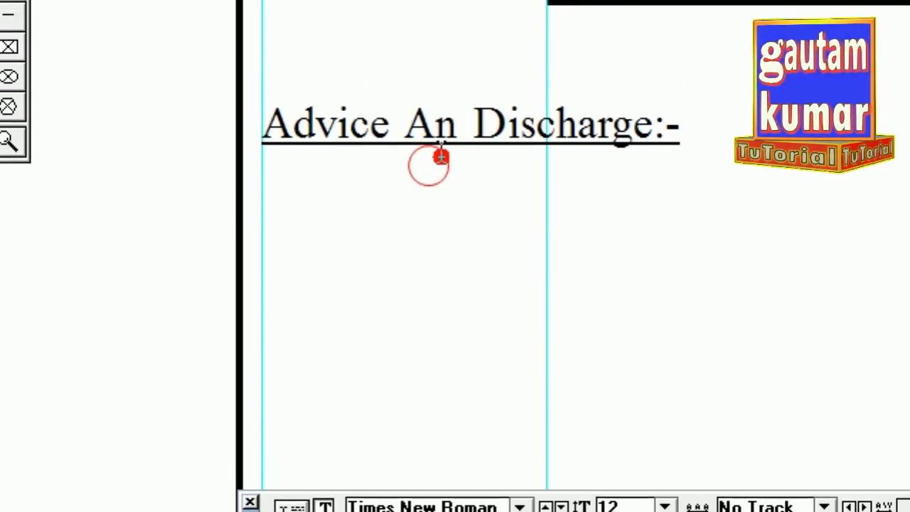
{"action": "left_click_drag", "start_coordinate": [259, 130], "coordinate": [682, 128]}
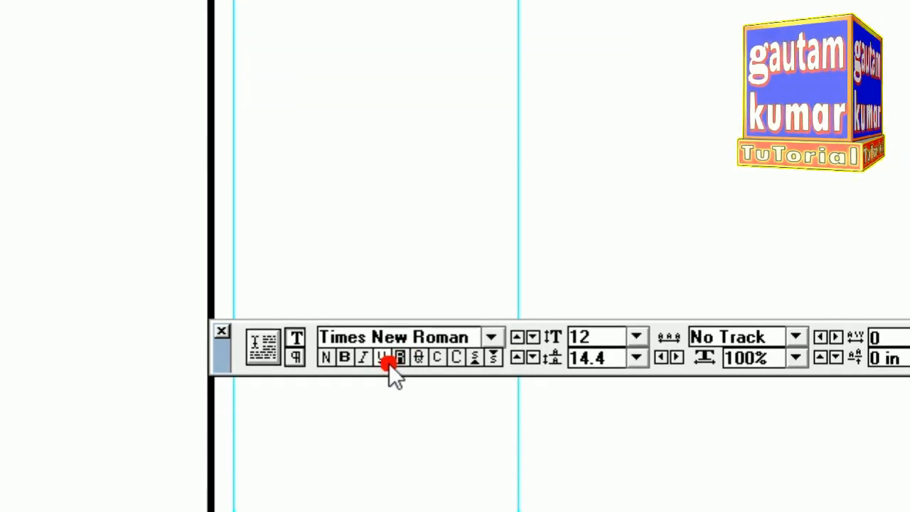
{"action": "left_click", "coordinate": [382, 499]}
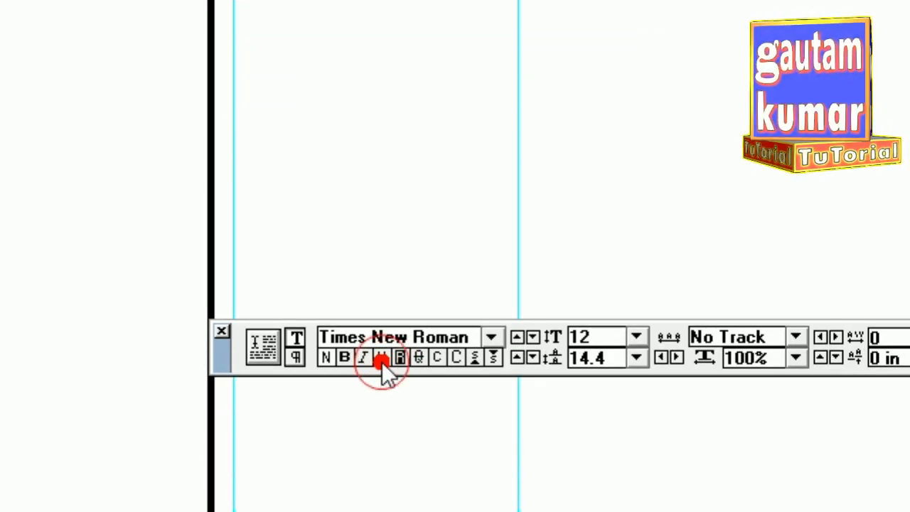
{"action": "left_click", "coordinate": [377, 78]}
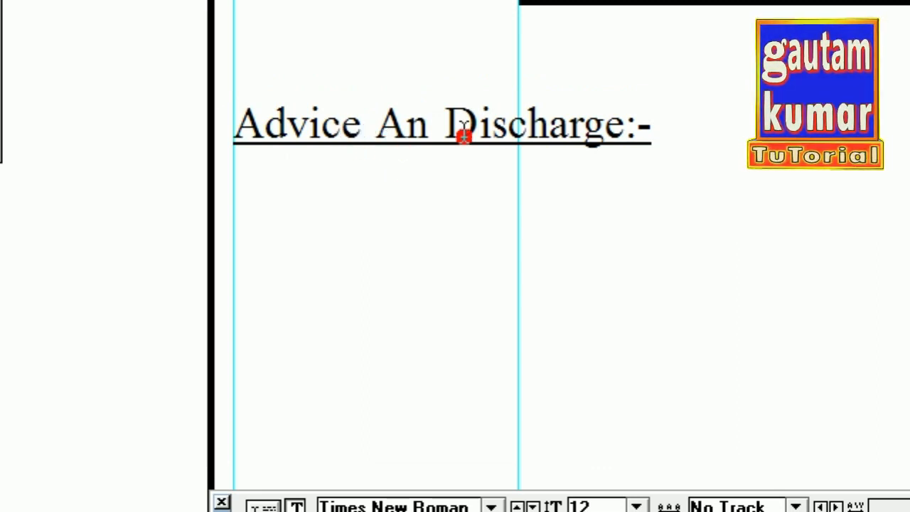
Add a new line reading "Rest" directly beneath the underlined advice heading.
{"action": "left_click", "coordinate": [644, 130]}
{"action": "type", "text": "-"}
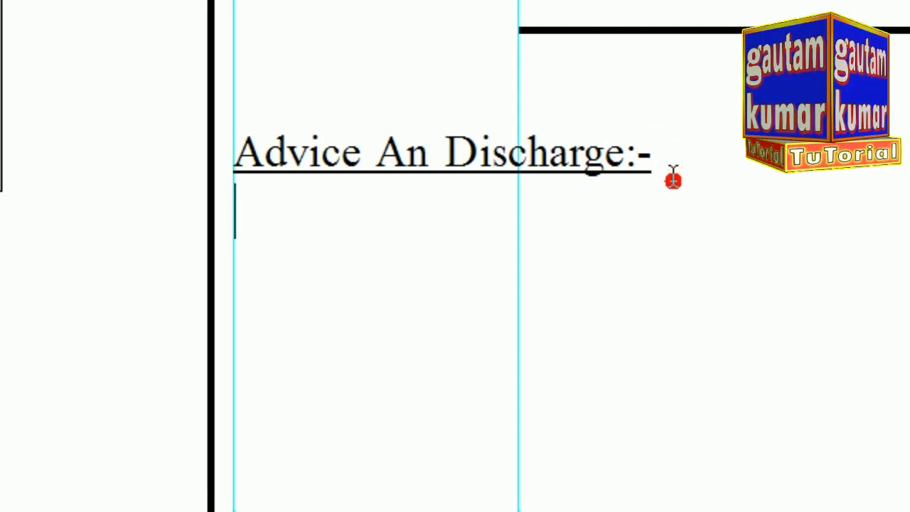
{"action": "type", "text": "Rest"}
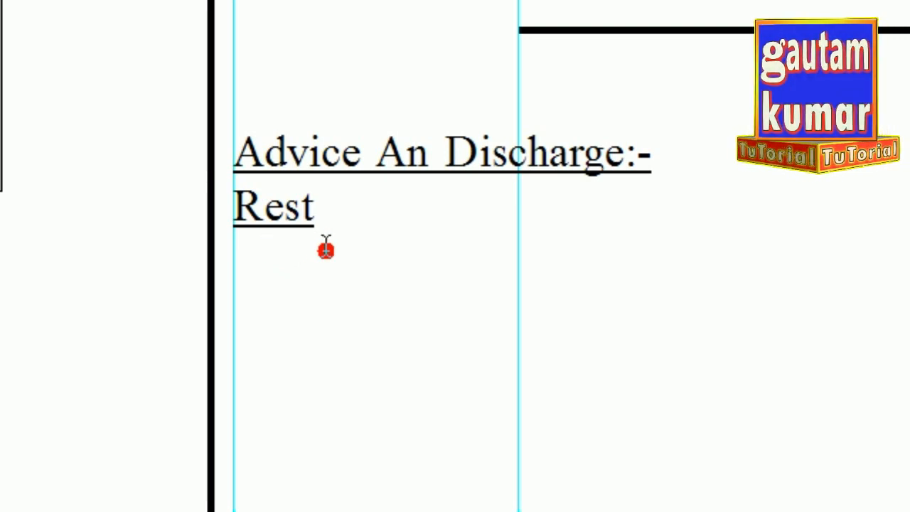
Remove the underline from "Rest" and extend the line to "Rest For", a wide blank gap, and "days".
{"action": "left_click_drag", "start_coordinate": [329, 225], "coordinate": [228, 220]}
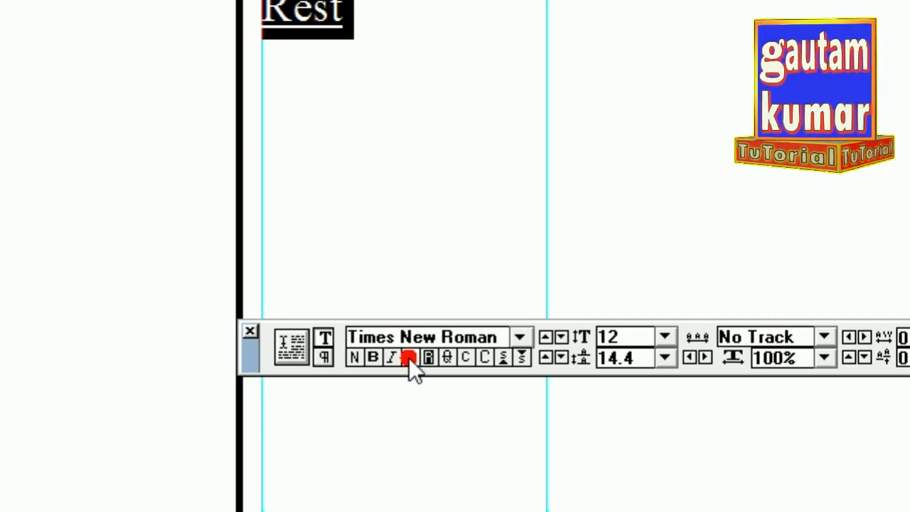
{"action": "left_click", "coordinate": [409, 358]}
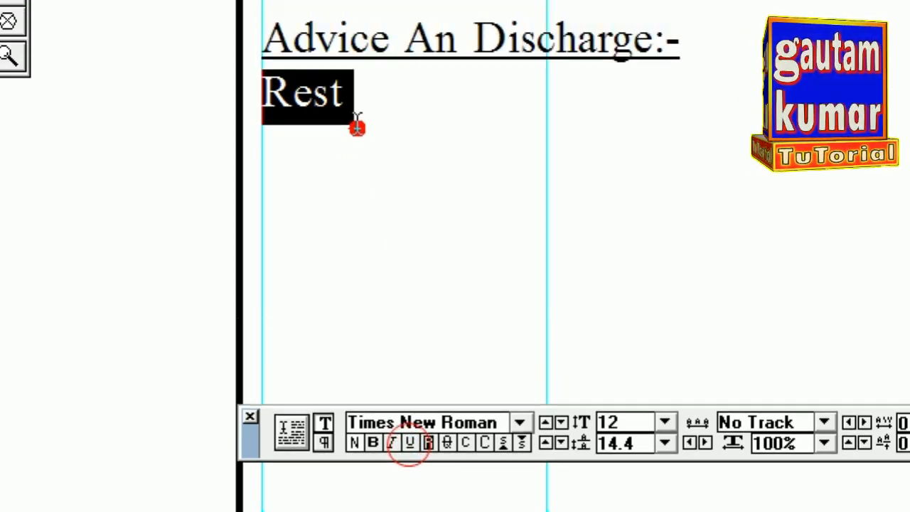
{"action": "left_click", "coordinate": [367, 138]}
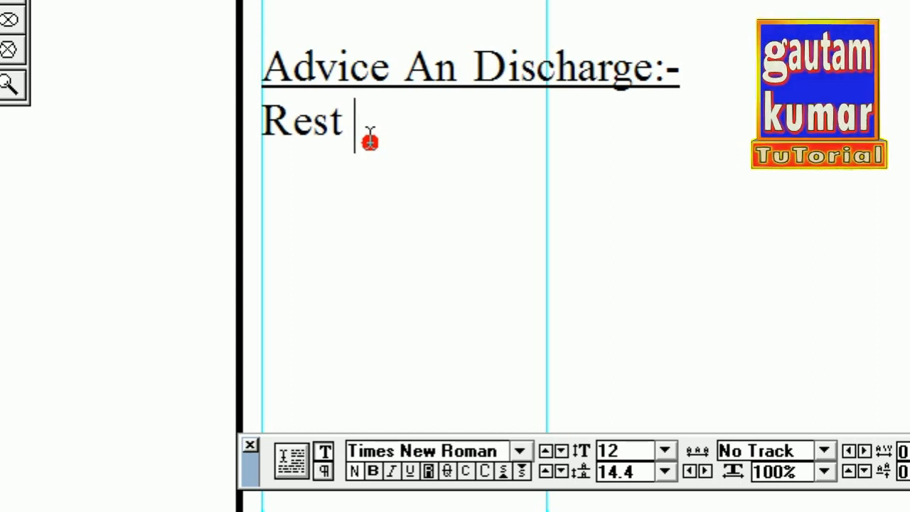
{"action": "type", "text": "For         "}
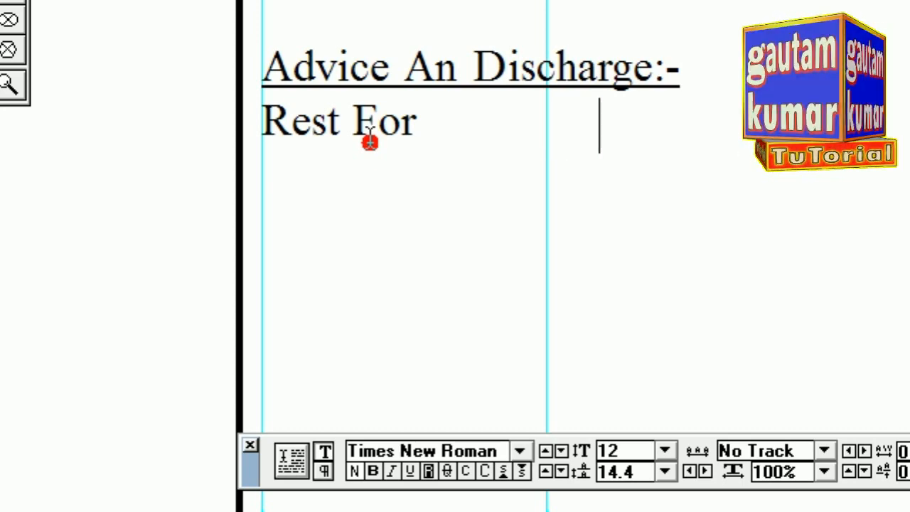
{"action": "type", "text": "        days"}
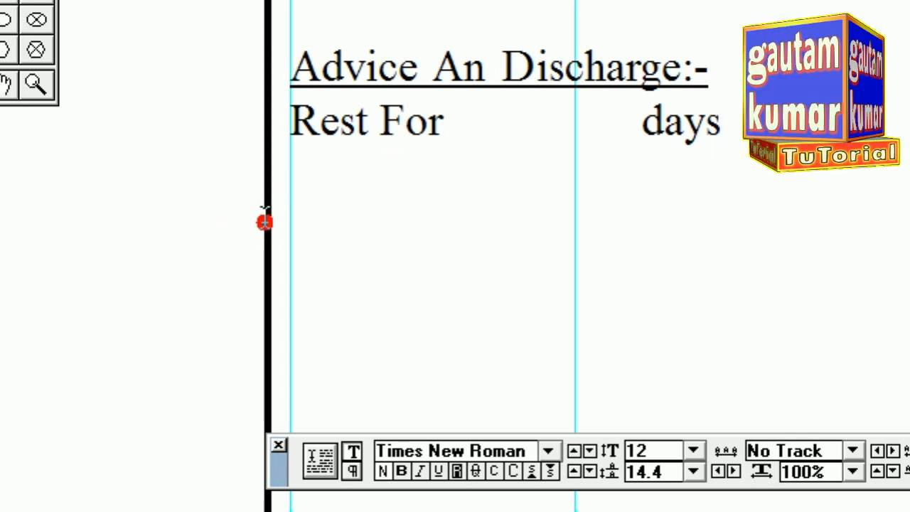
Number the "Rest For" line as item "1." at its beginning.
{"action": "left_click", "coordinate": [289, 149]}
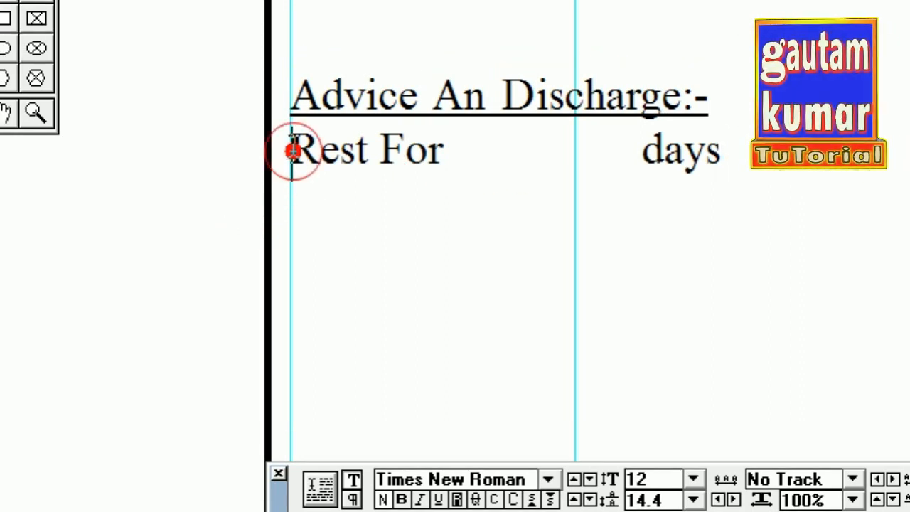
{"action": "type", "text": "1"}
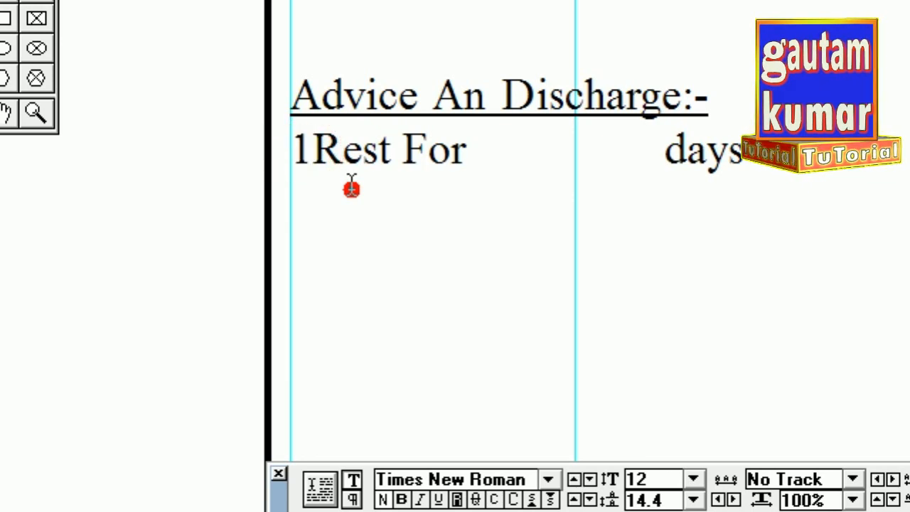
{"action": "type", "text": "."}
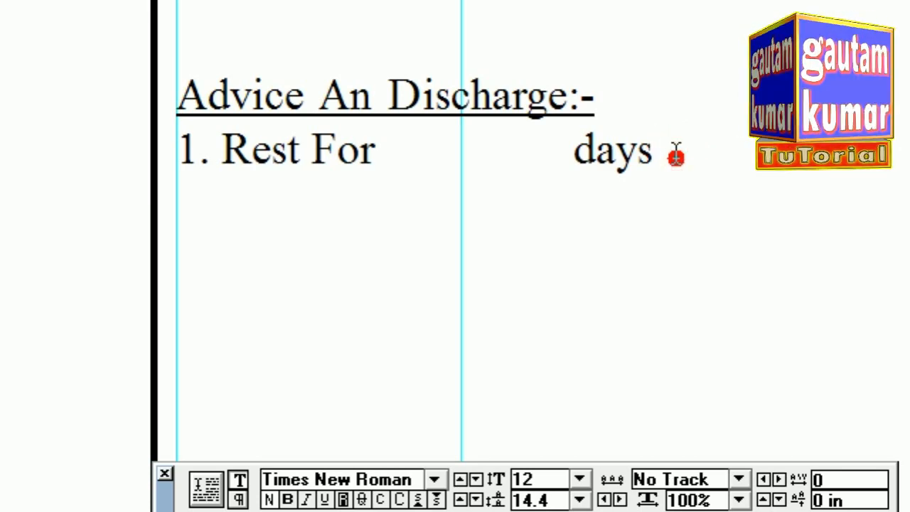
Add a second numbered line below the rest item, starting with "2. Check Up".
{"action": "key", "text": "Return"}
{"action": "type", "text": "2"}
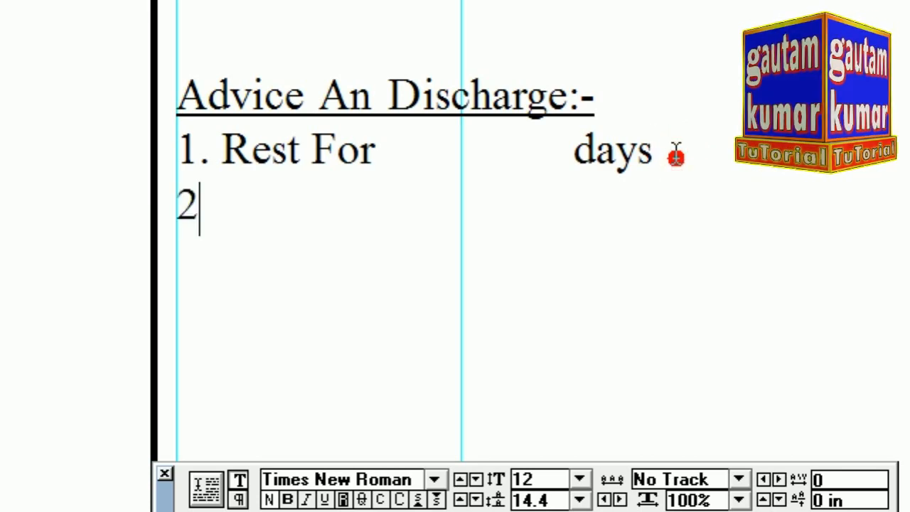
{"action": "type", "text": ". "}
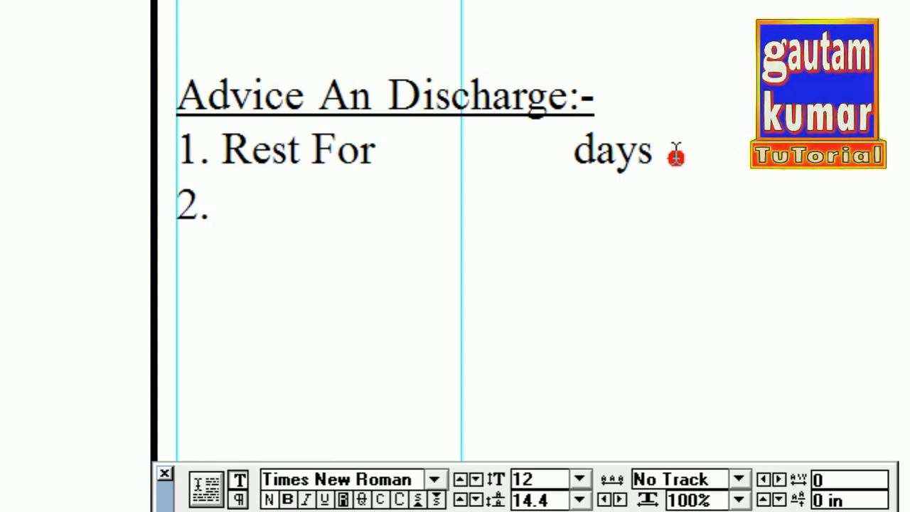
{"action": "type", "text": "Check"}
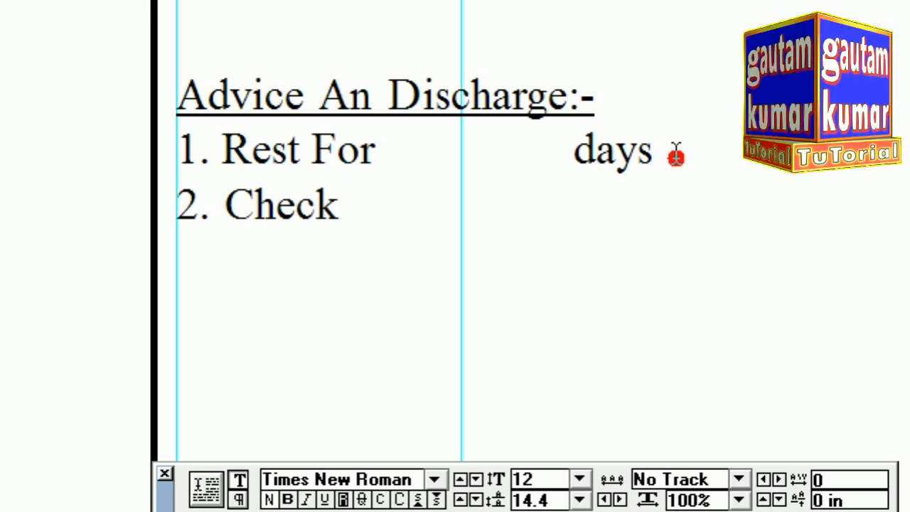
{"action": "type", "text": " Up "}
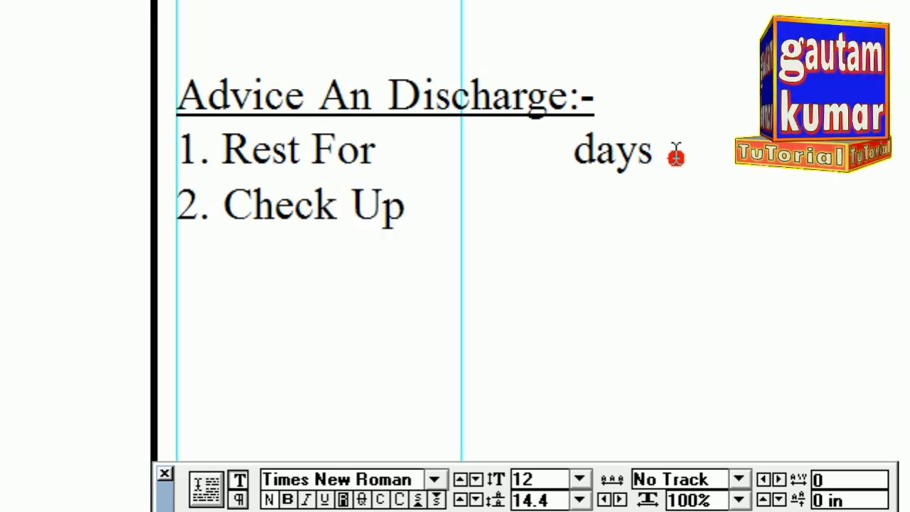
{"action": "type", "text": "after"}
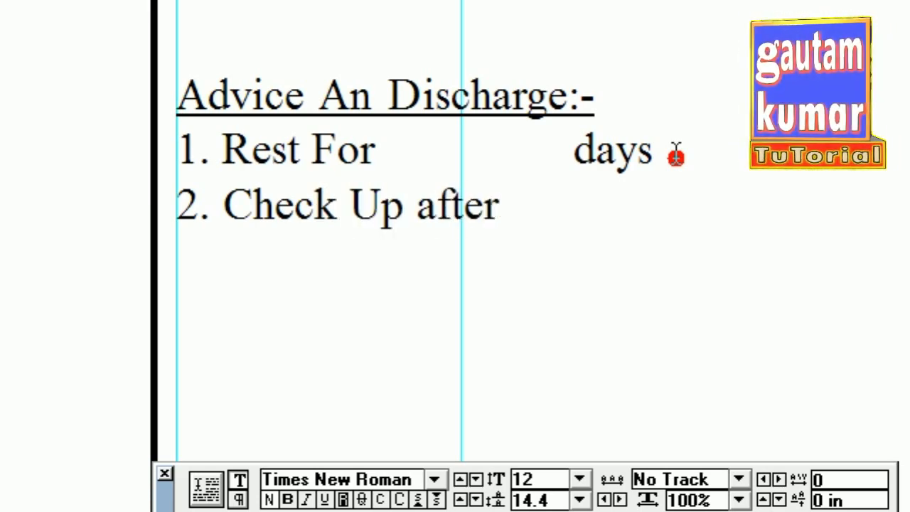
{"action": "key", "text": "BackSpace"}
{"action": "key", "text": "BackSpace"}
{"action": "key", "text": "BackSpace"}
{"action": "key", "text": "BackSpace"}
{"action": "key", "text": "BackSpace"}
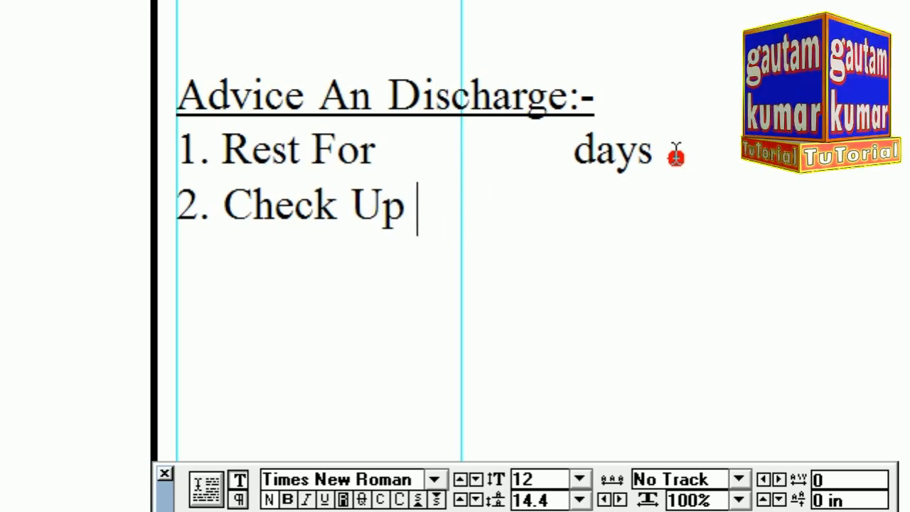
Continue item 2 with "After", a wide blank gap, and "Days At Clinic / Nursing Home".
{"action": "type", "text": "After          "}
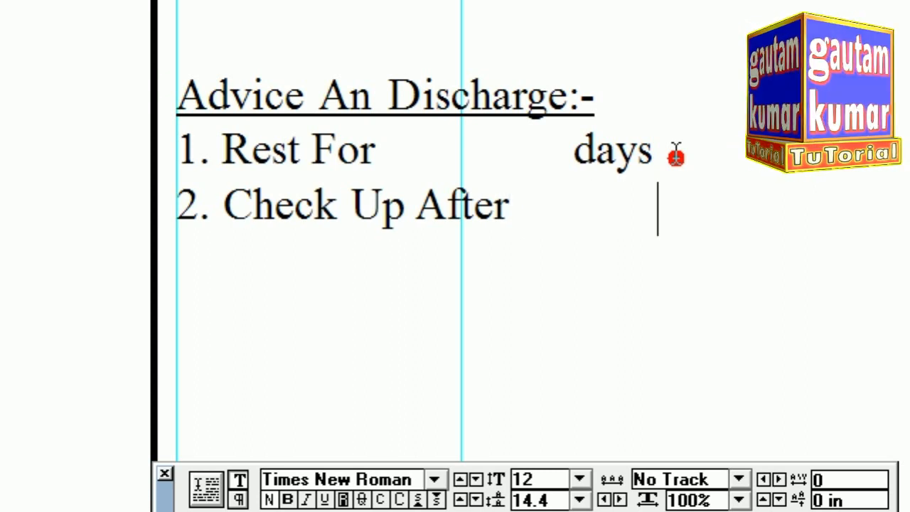
{"action": "type", "text": "   Days "}
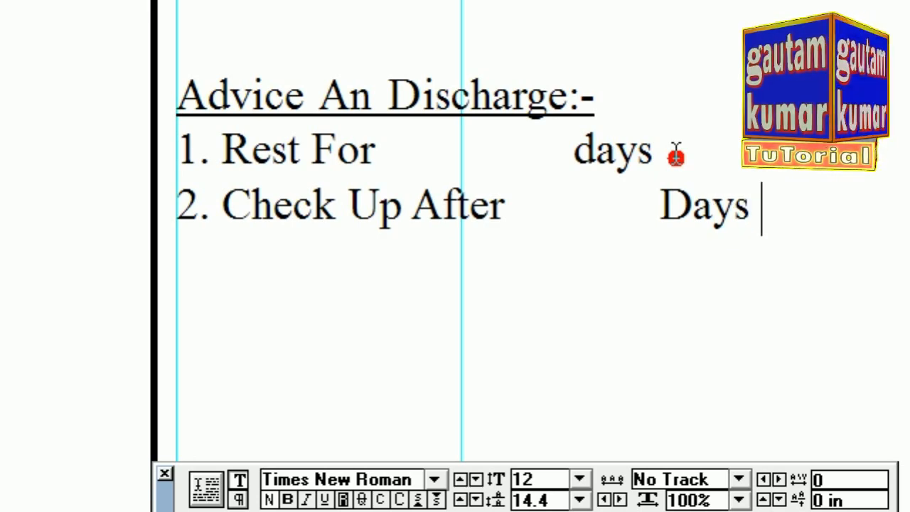
{"action": "type", "text": "A"}
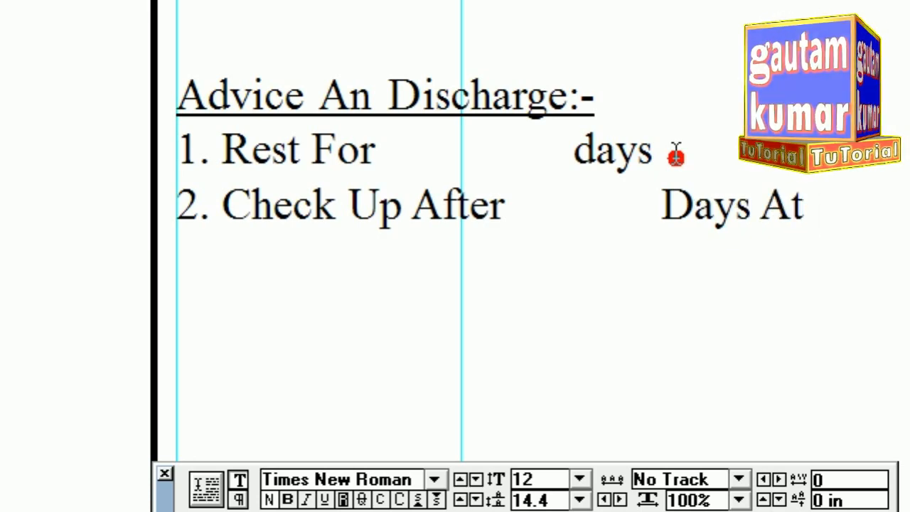
{"action": "type", "text": "t "}
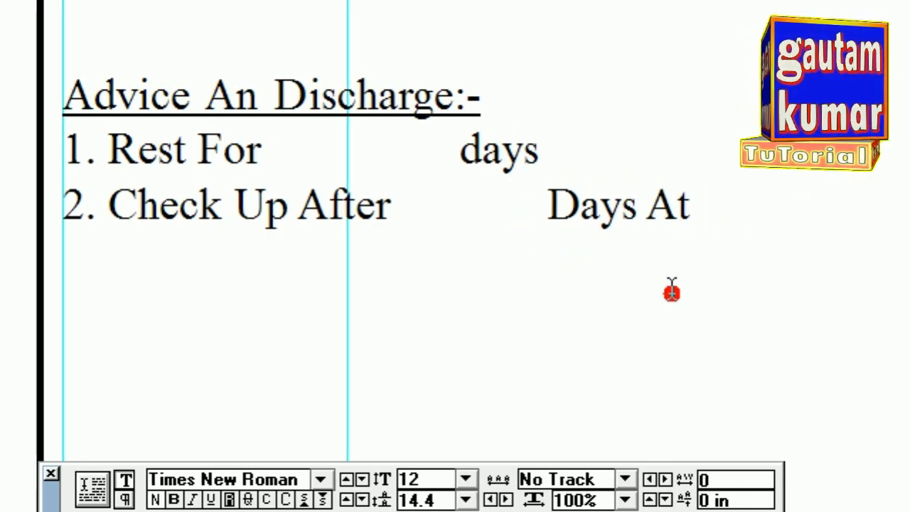
{"action": "type", "text": "Cl"}
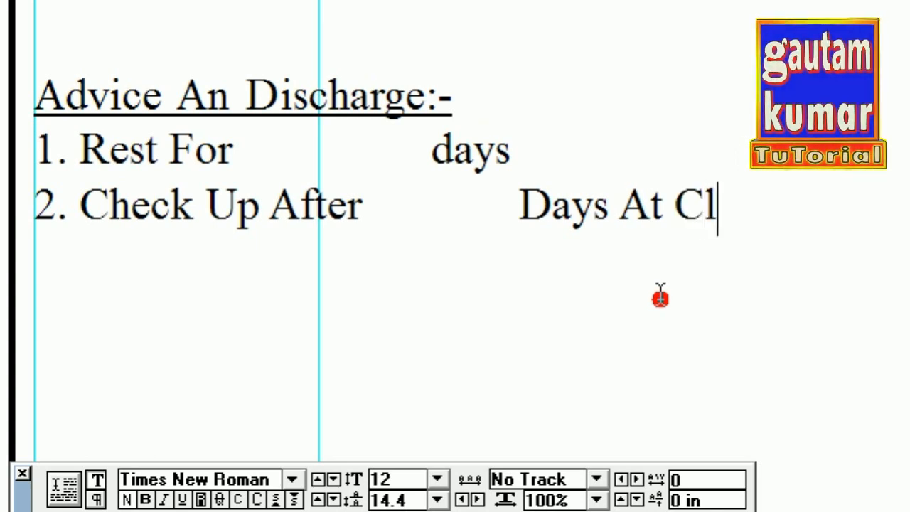
{"action": "type", "text": "inic "}
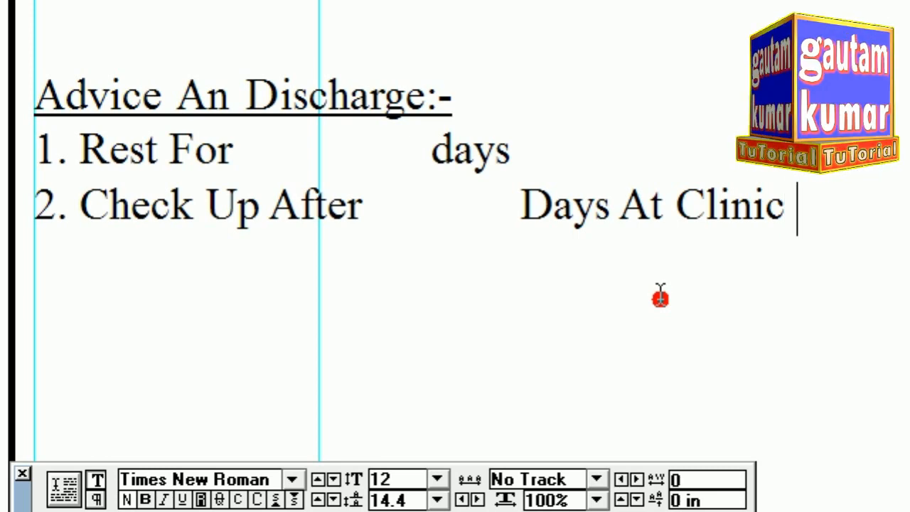
{"action": "type", "text": "/ N"}
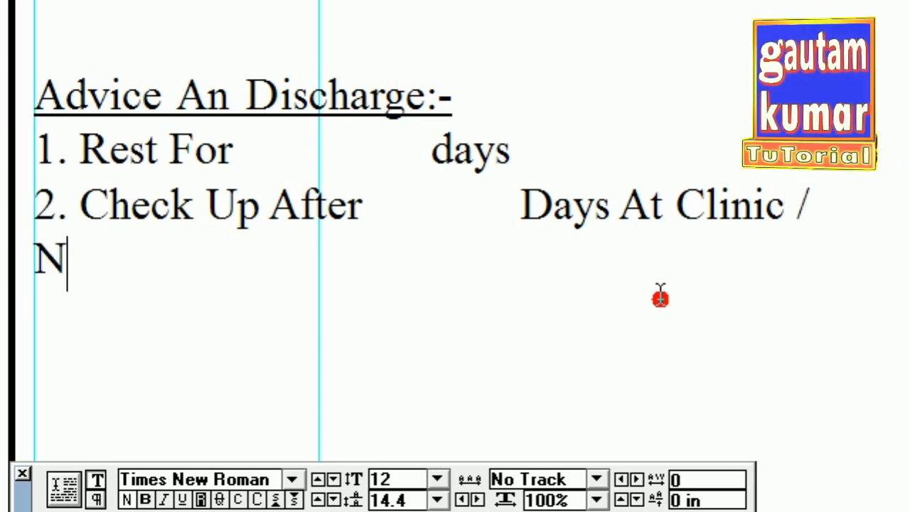
{"action": "type", "text": "ursing "}
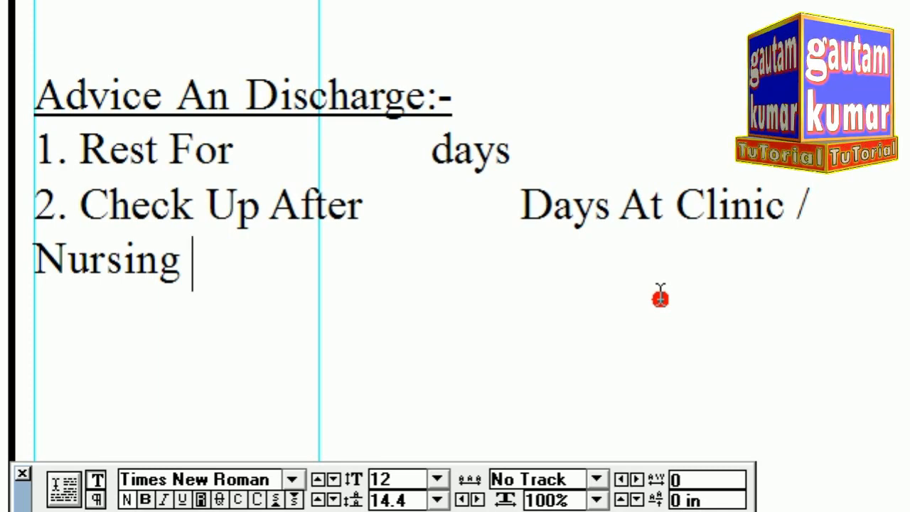
{"action": "type", "text": "Home "}
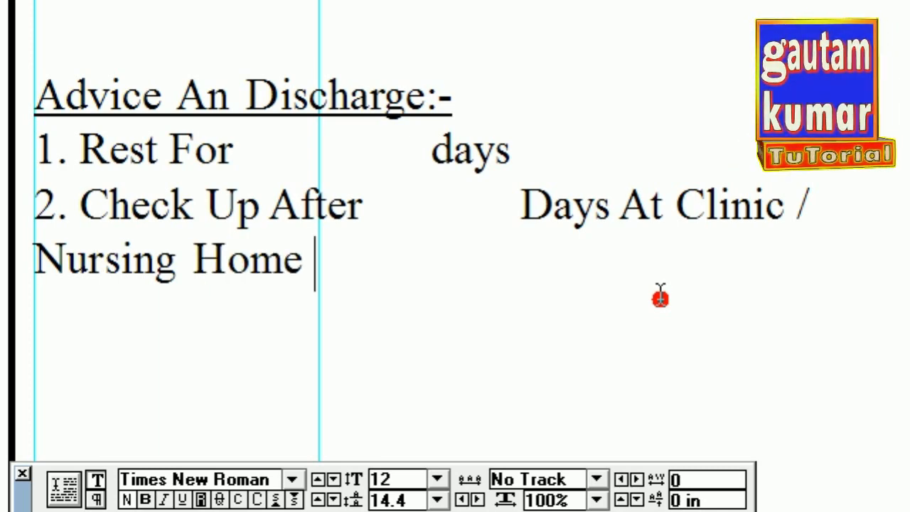
Finish item 2 with "Earlier If Any Complain." and add a full stop after "days" in item 1.
{"action": "type", "text": "Ear"}
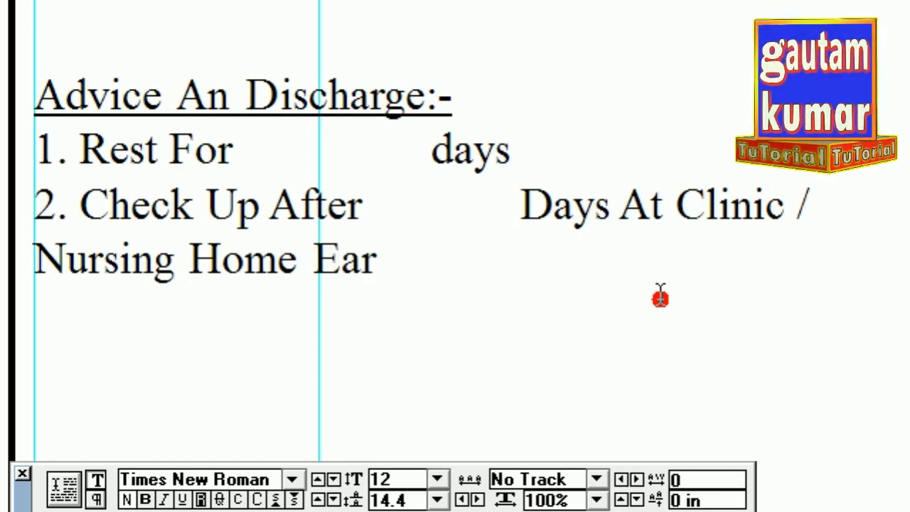
{"action": "type", "text": "l"}
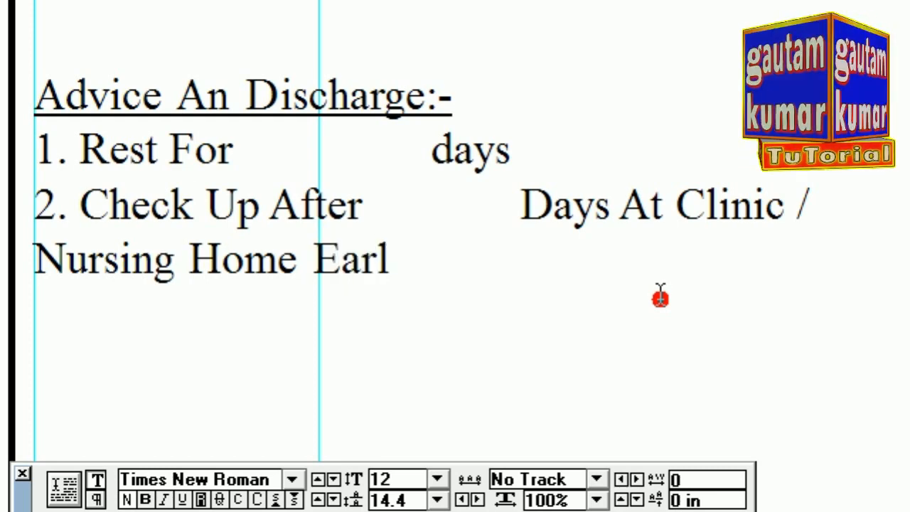
{"action": "type", "text": "ier"}
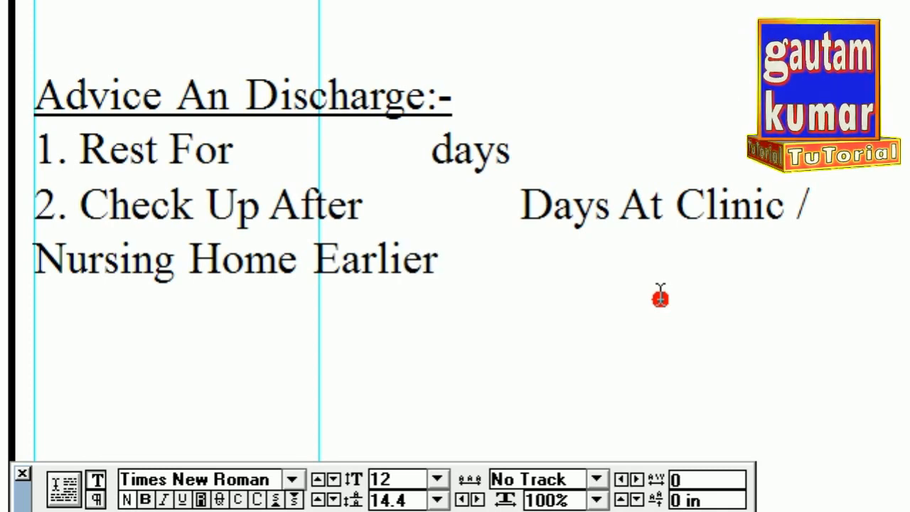
{"action": "type", "text": " If"}
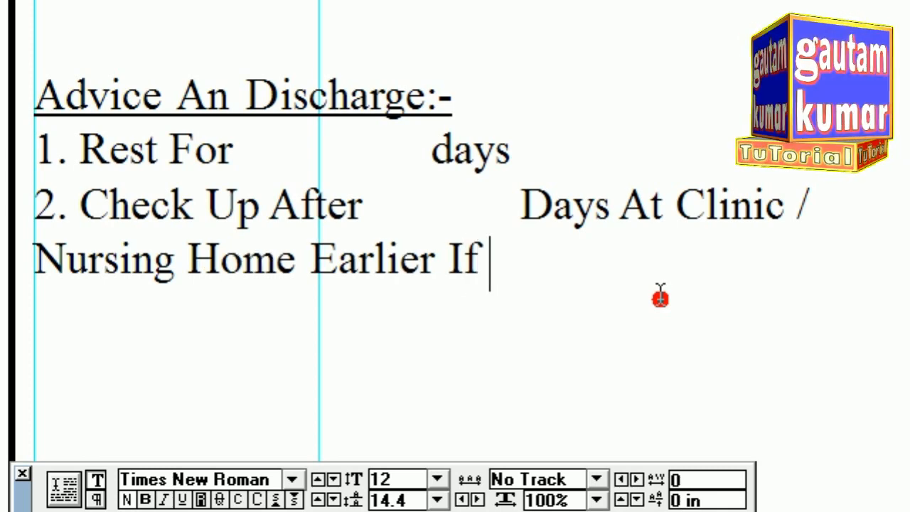
{"action": "type", "text": " Any "}
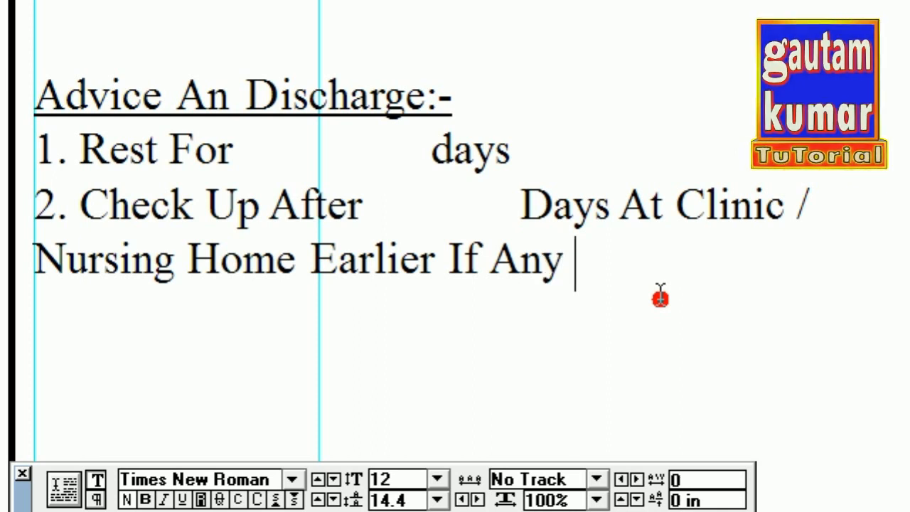
{"action": "type", "text": "Com"}
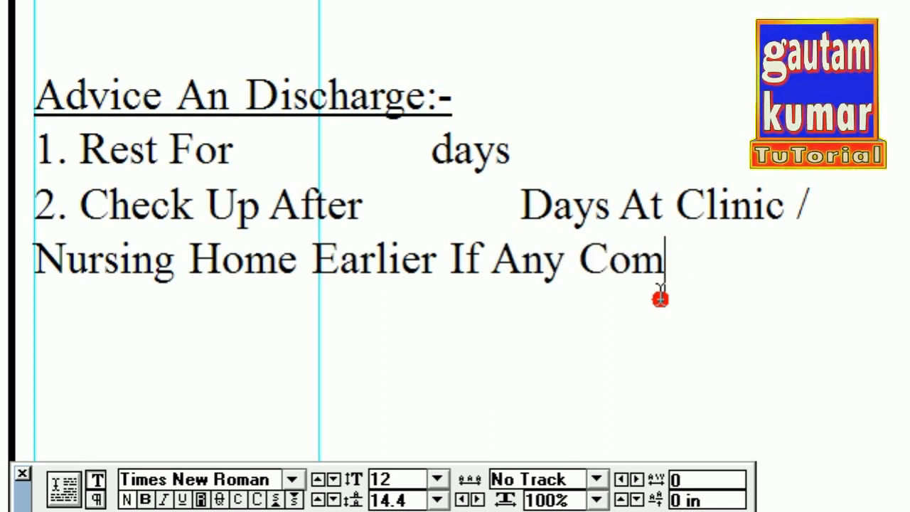
{"action": "type", "text": "plain"}
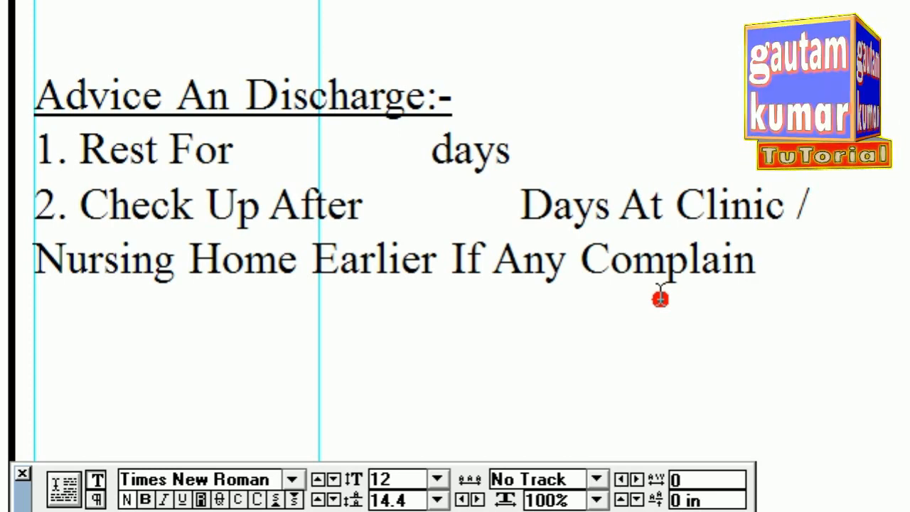
{"action": "type", "text": "."}
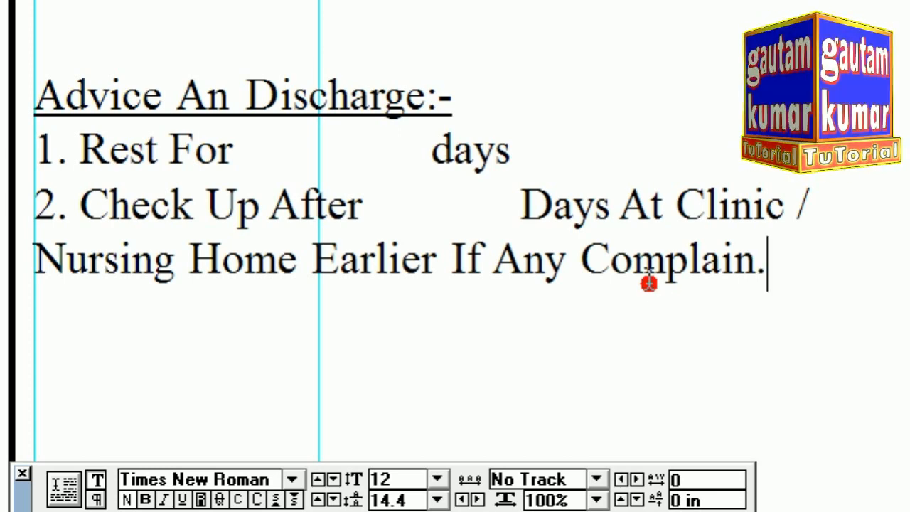
{"action": "left_click", "coordinate": [514, 150]}
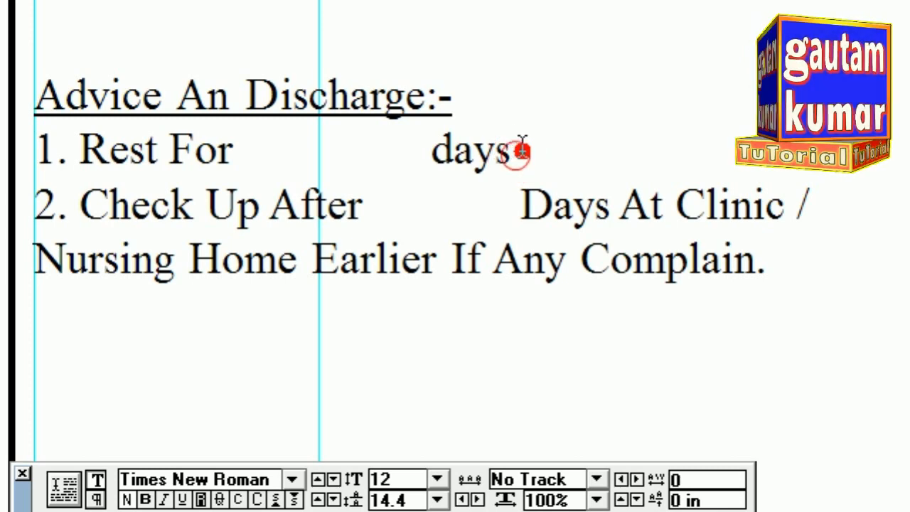
{"action": "type", "text": "."}
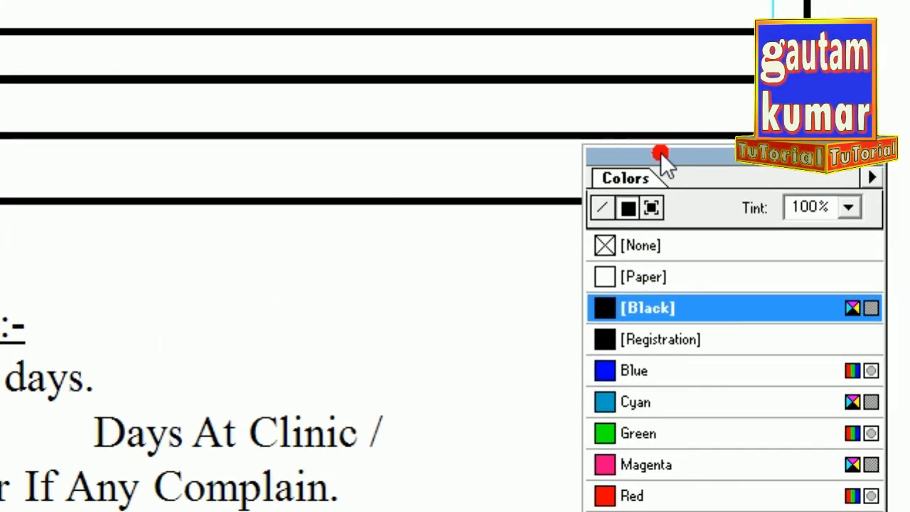
Move the Colors palette aside, off the form and beyond the page border.
{"action": "left_click_drag", "start_coordinate": [660, 156], "coordinate": [776, 206]}
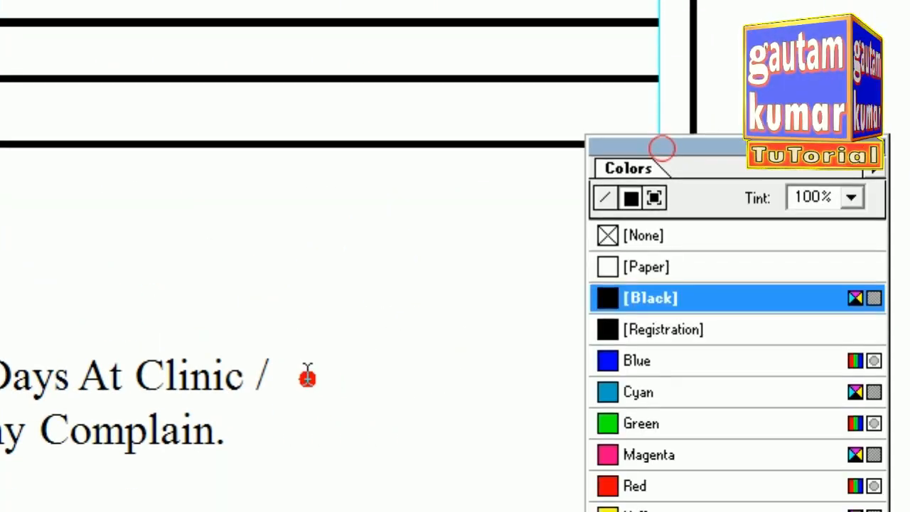
{"action": "left_click_drag", "start_coordinate": [635, 119], "coordinate": [746, 119]}
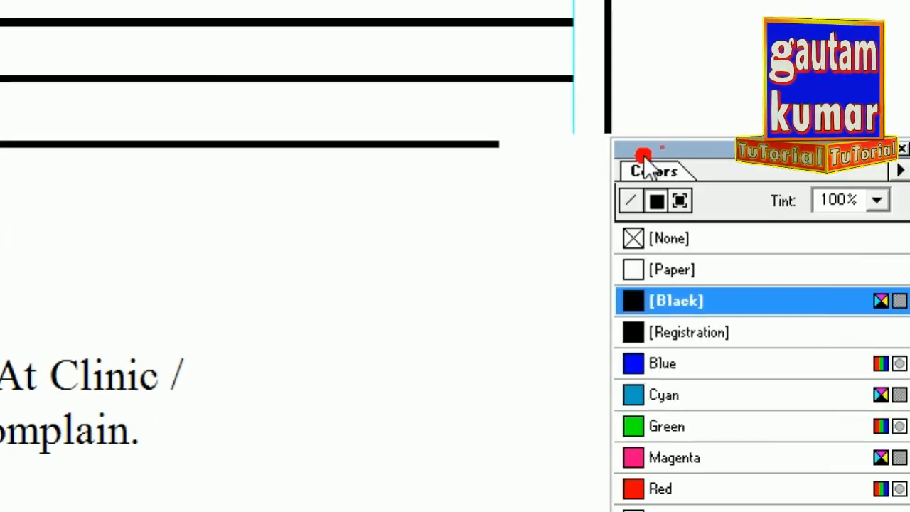
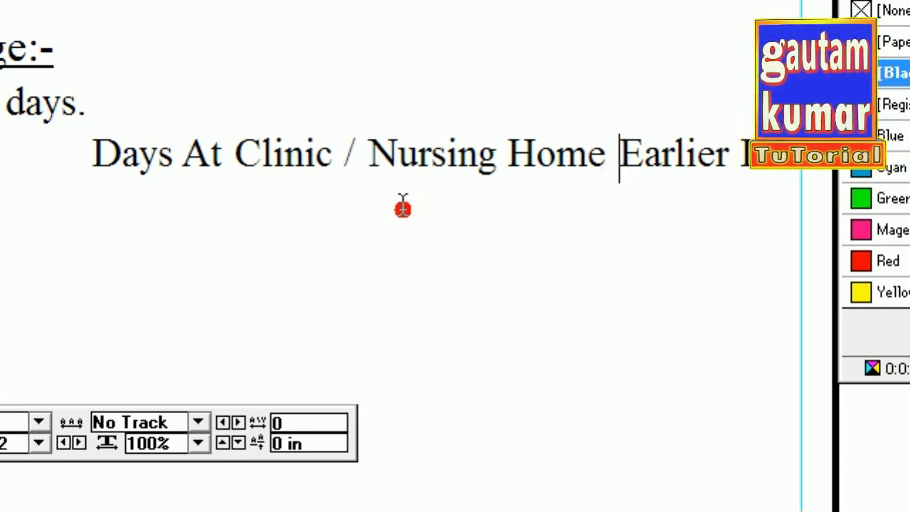
Add a third numbered line below item 2 reading "3. Avoid Spicy Food.".
{"action": "left_click", "coordinate": [324, 209]}
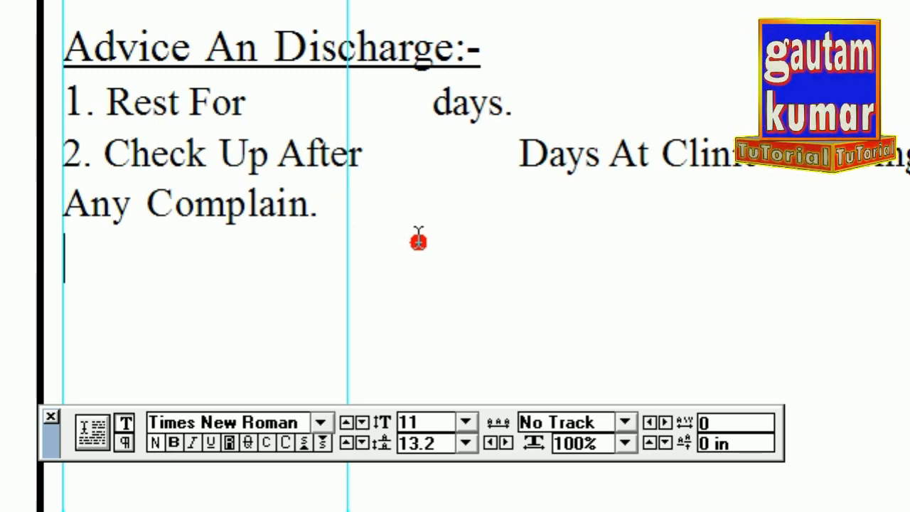
{"action": "key", "text": "Return"}
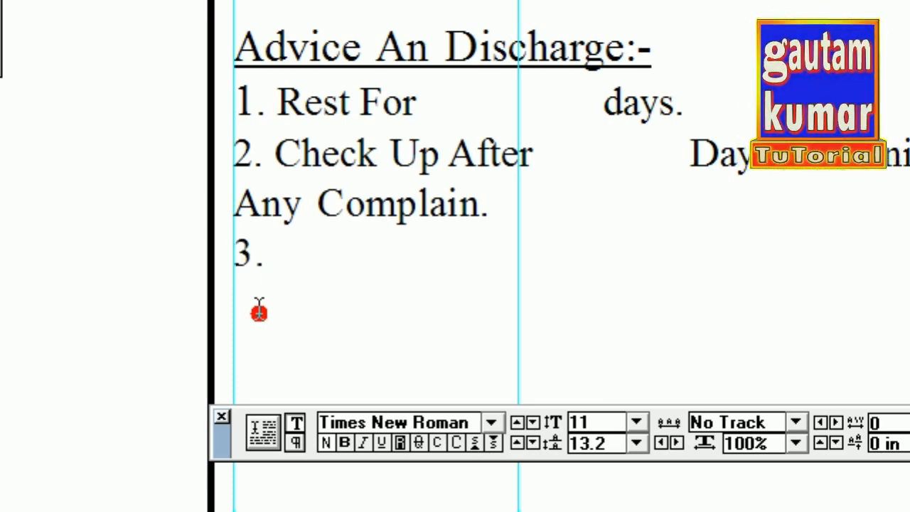
{"action": "type", "text": "3. Avoid "}
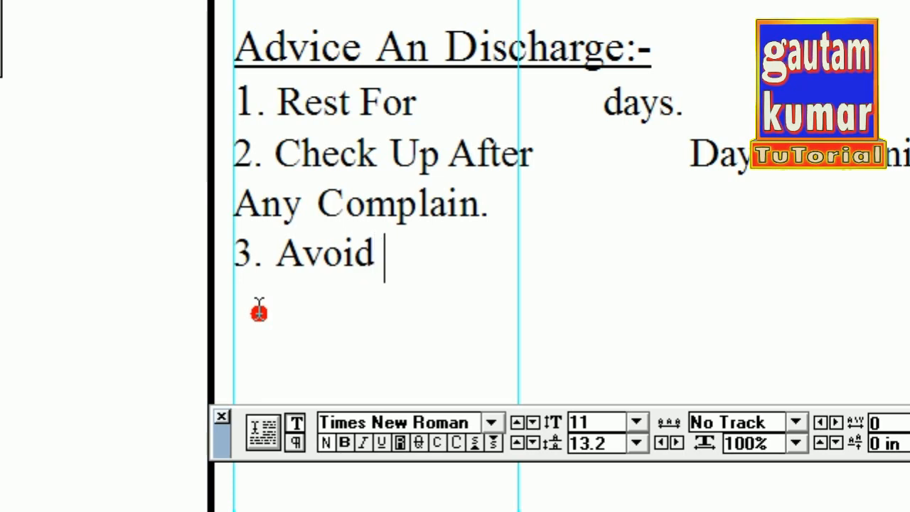
{"action": "type", "text": "S"}
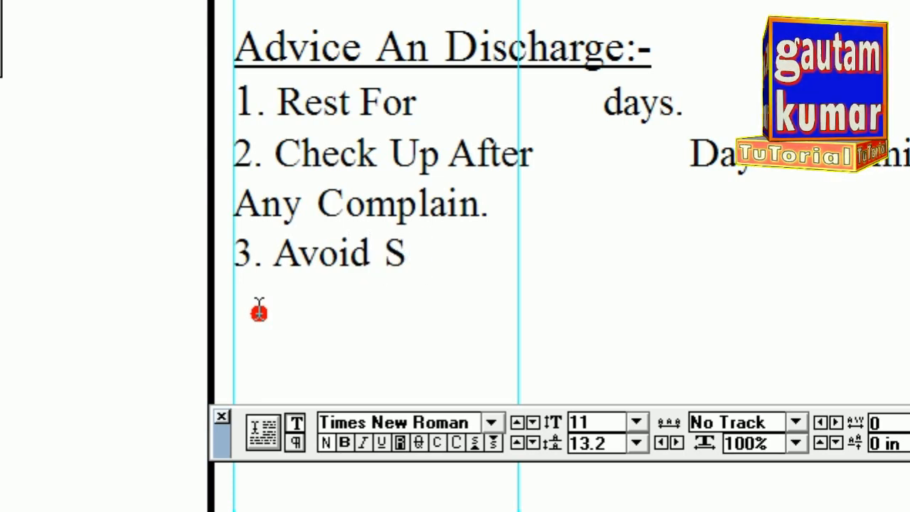
{"action": "type", "text": "picy"}
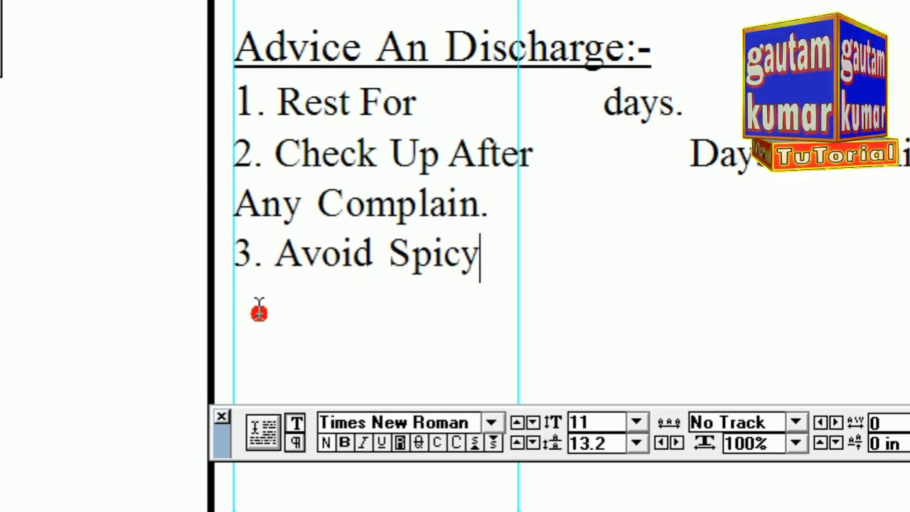
{"action": "type", "text": " Food"}
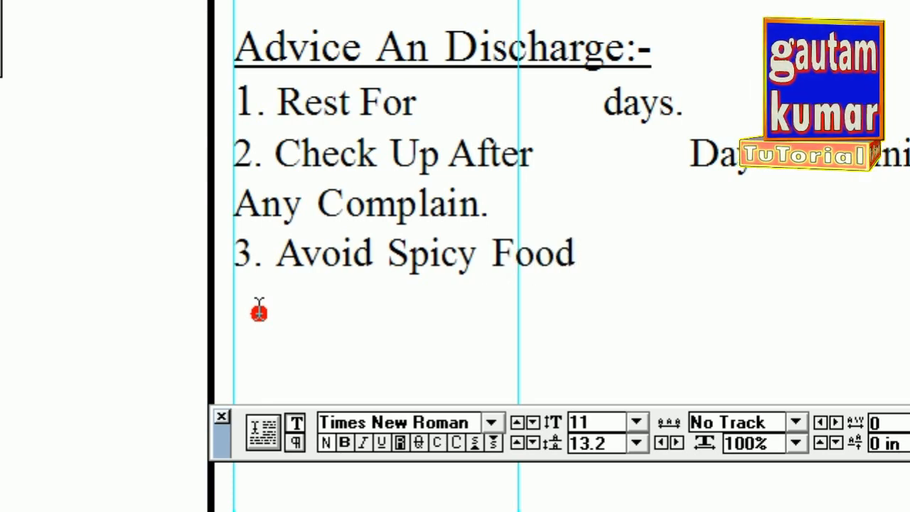
{"action": "type", "text": "."}
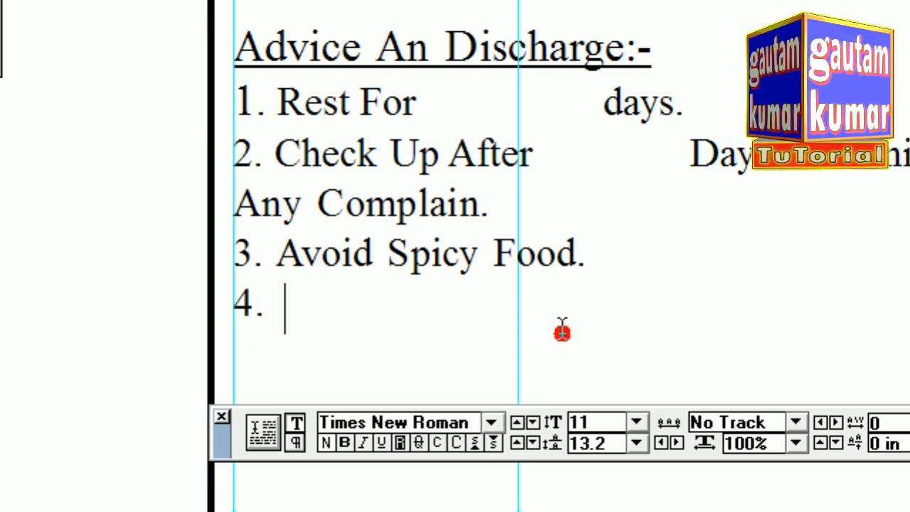
Start item 4 on a new line with "4. Medicine As Per".
{"action": "type", "text": "Me"}
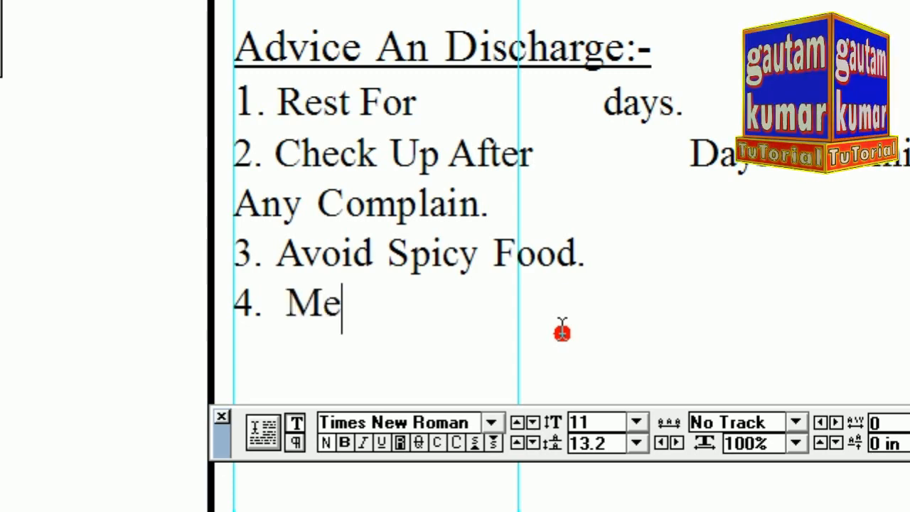
{"action": "type", "text": "dic"}
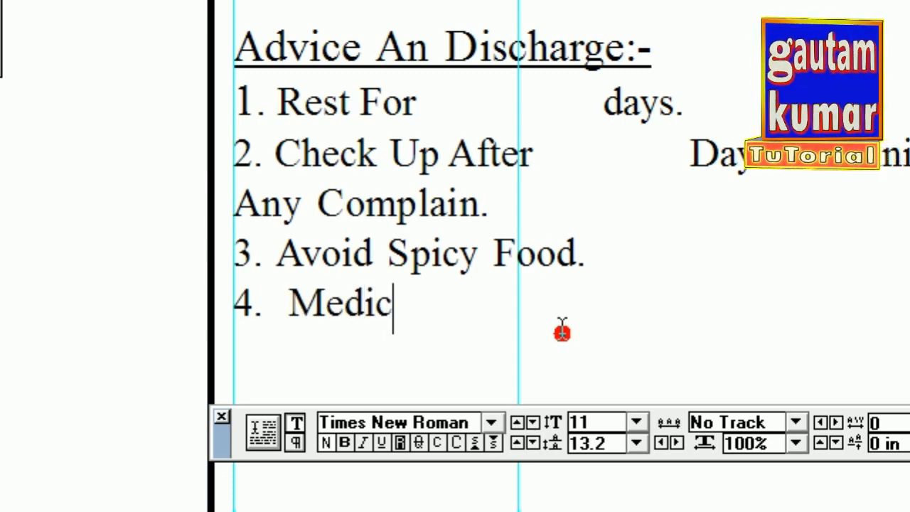
{"action": "type", "text": "in"}
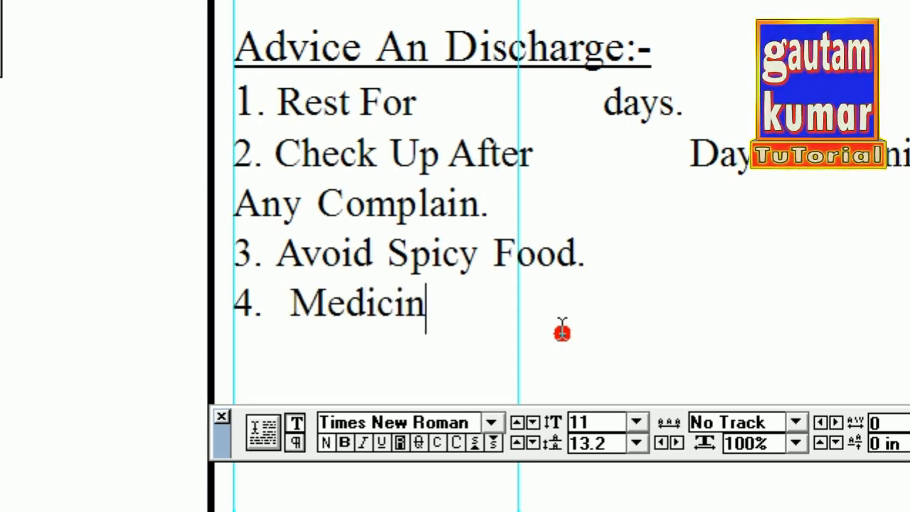
{"action": "type", "text": "e "}
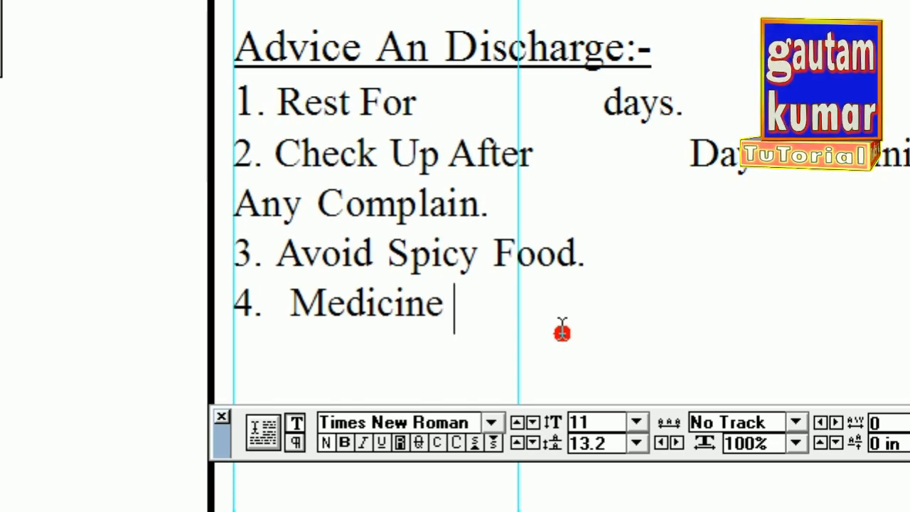
{"action": "type", "text": "a"}
{"action": "key", "text": "BackSpace"}
{"action": "type", "text": "A"}
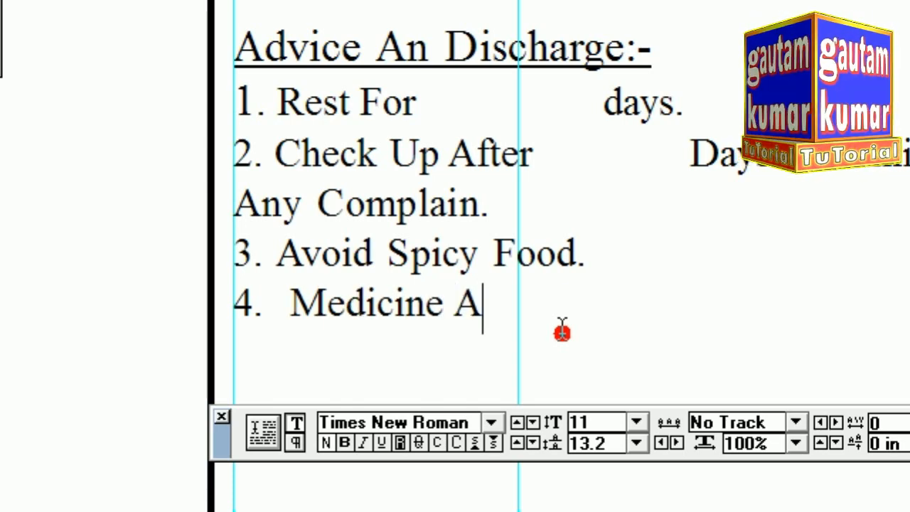
{"action": "type", "text": "s Per"}
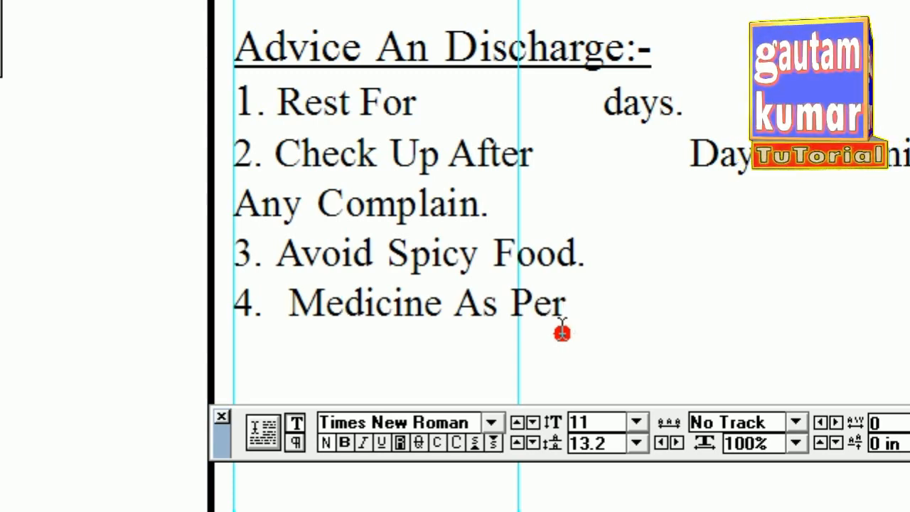
Finish item 4 with "Prescription Overleaf" and a closing full stop.
{"action": "type", "text": " Pre"}
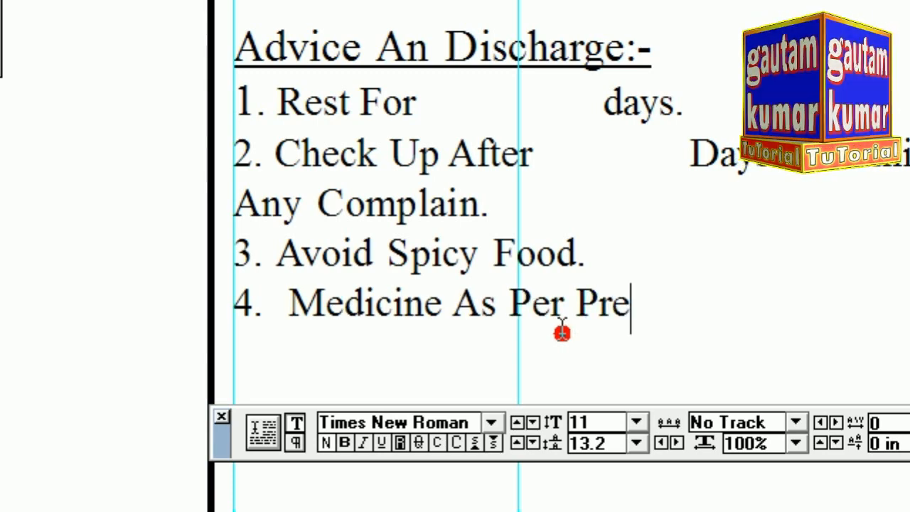
{"action": "type", "text": "scri"}
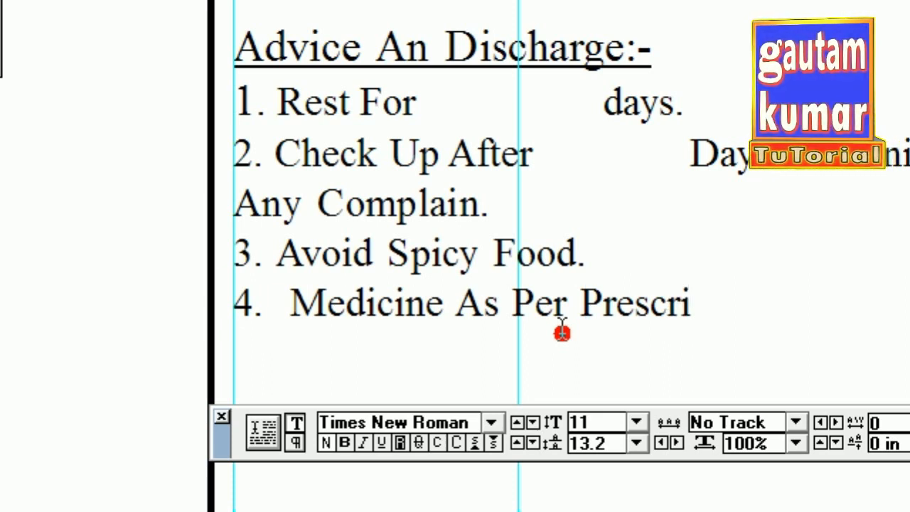
{"action": "type", "text": "p"}
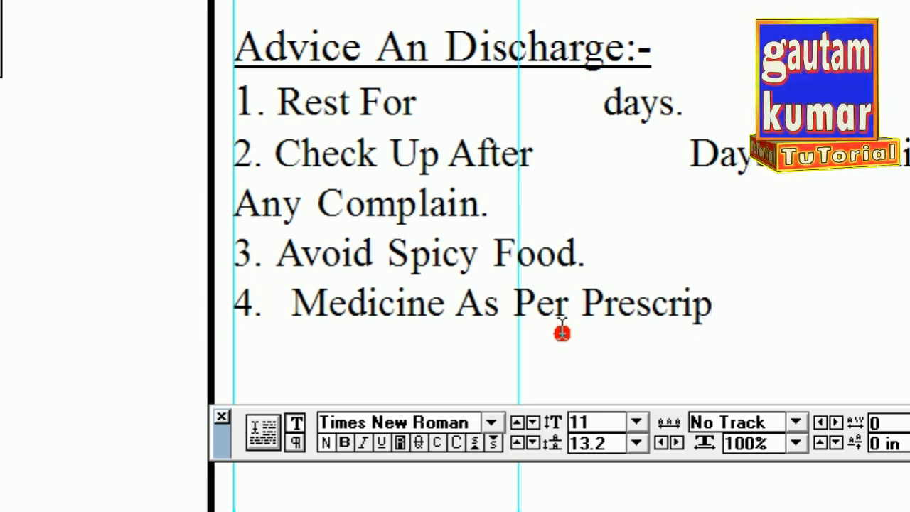
{"action": "type", "text": "tion"}
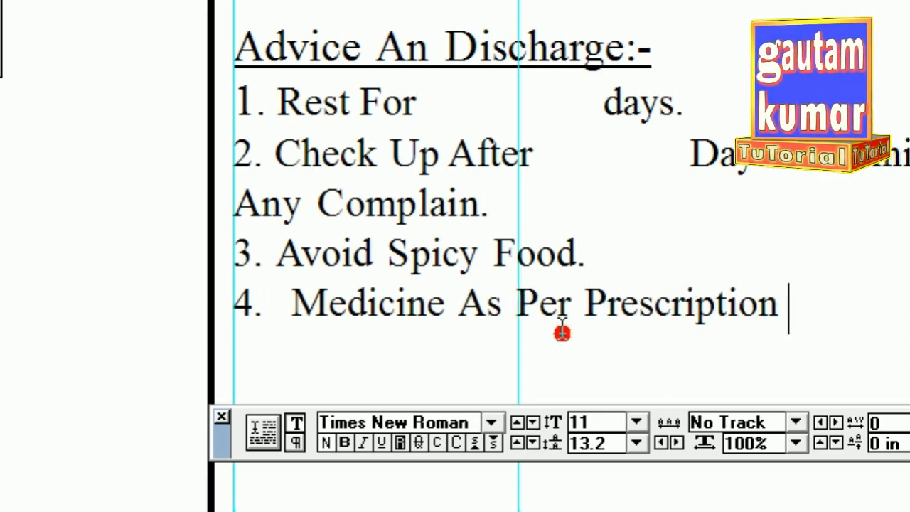
{"action": "type", "text": " Ove"}
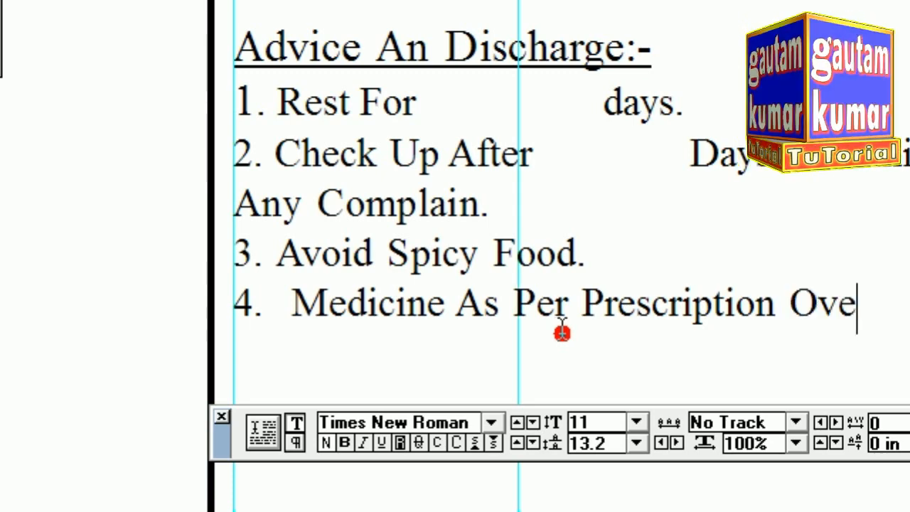
{"action": "type", "text": "rlea"}
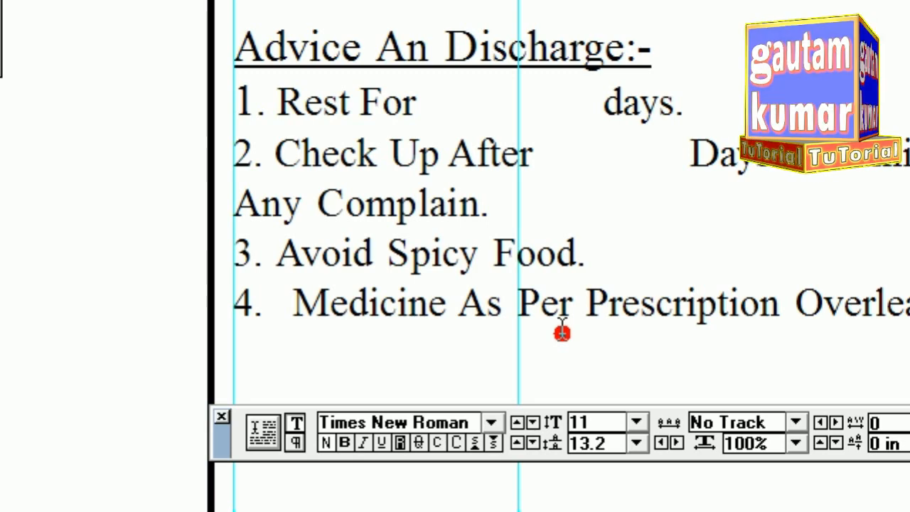
{"action": "type", "text": "f"}
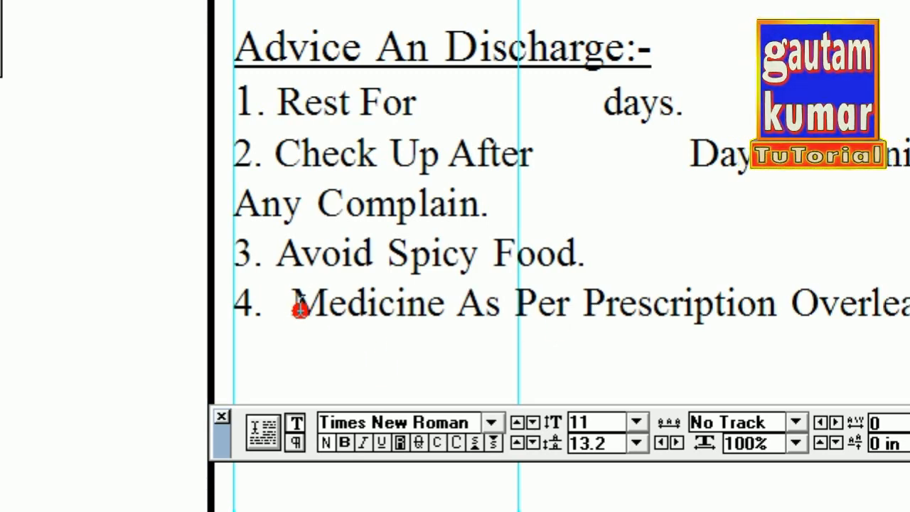
Set the leading of all four numbered advice items to 14.
{"action": "left_click_drag", "start_coordinate": [237, 103], "coordinate": [907, 343]}
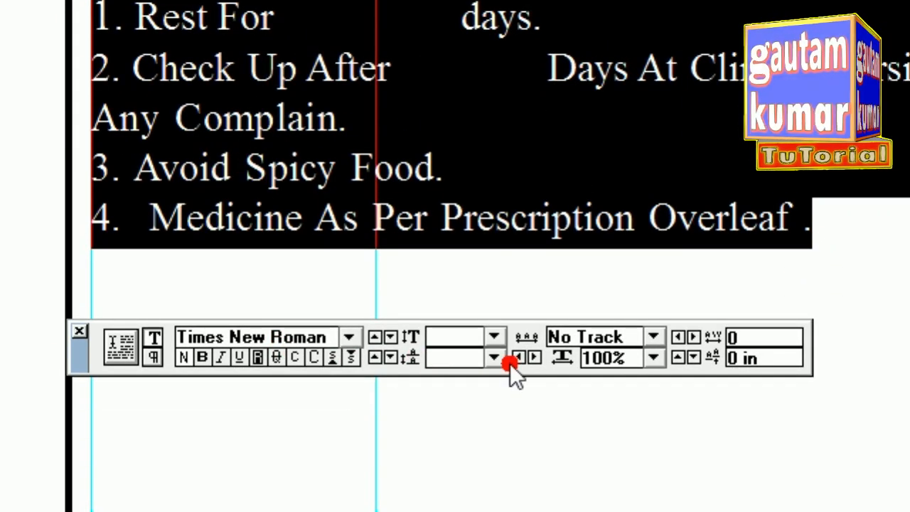
{"action": "left_click", "coordinate": [496, 501]}
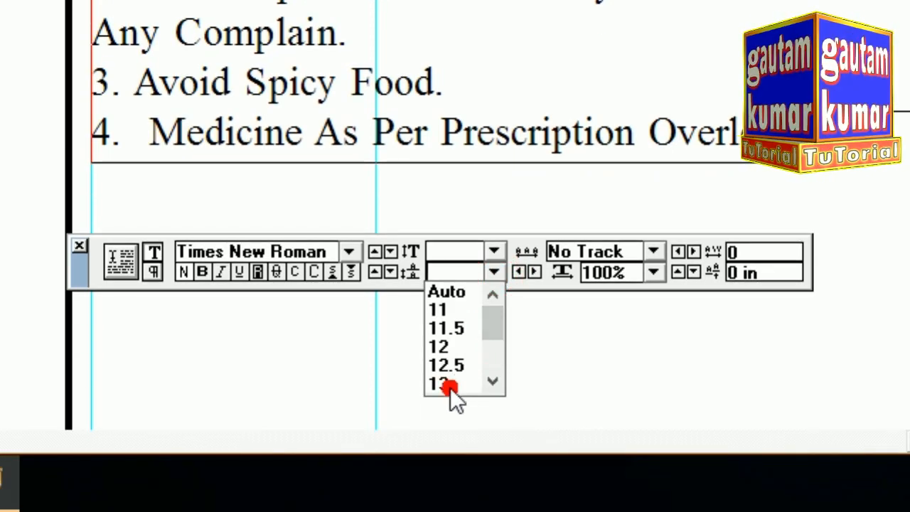
{"action": "scroll", "coordinate": [449, 471], "scroll_direction": "down", "scroll_amount": 1}
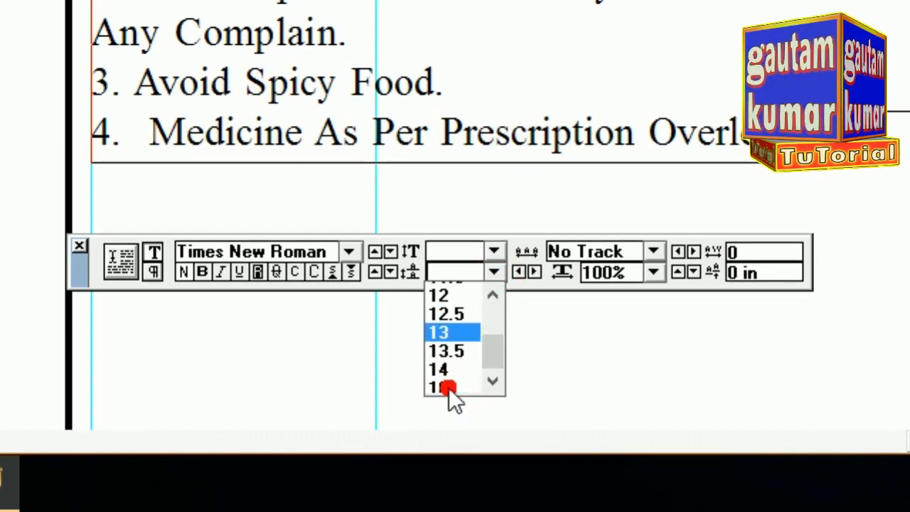
{"action": "left_click", "coordinate": [449, 388]}
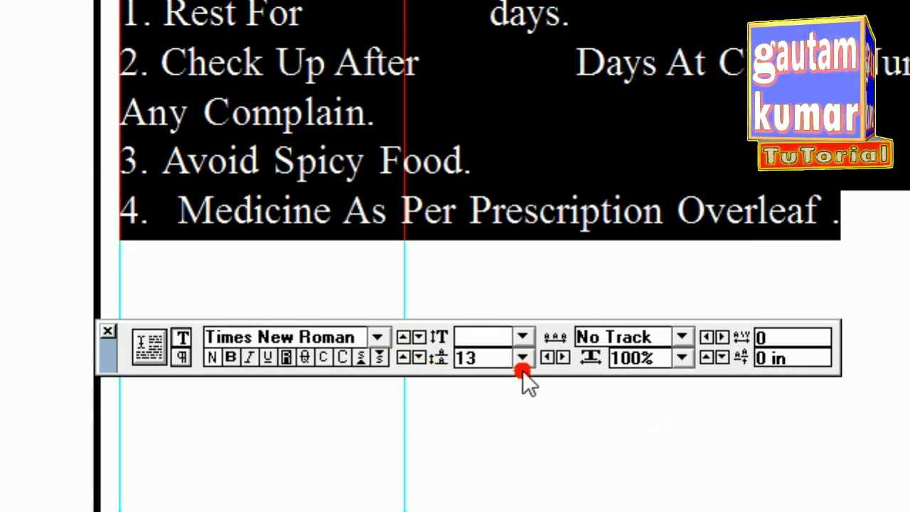
{"action": "left_click", "coordinate": [523, 365]}
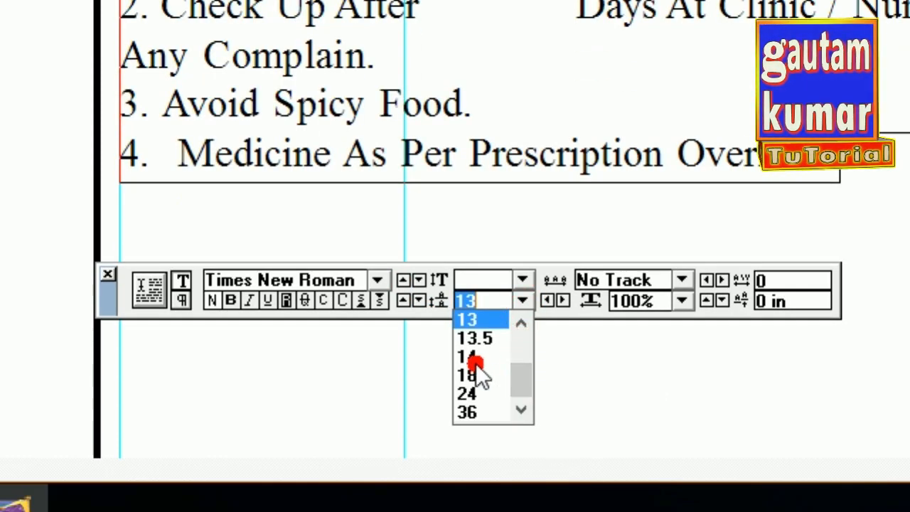
{"action": "left_click", "coordinate": [473, 416]}
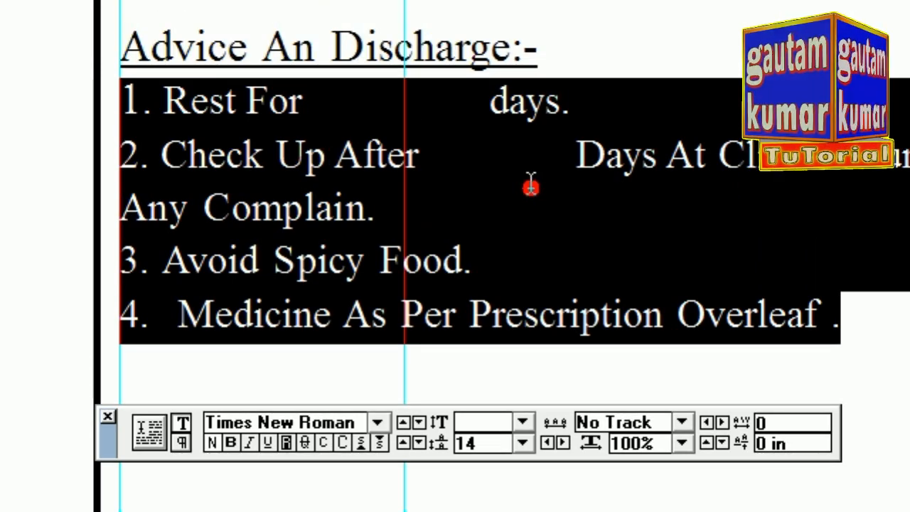
{"action": "left_click", "coordinate": [141, 210]}
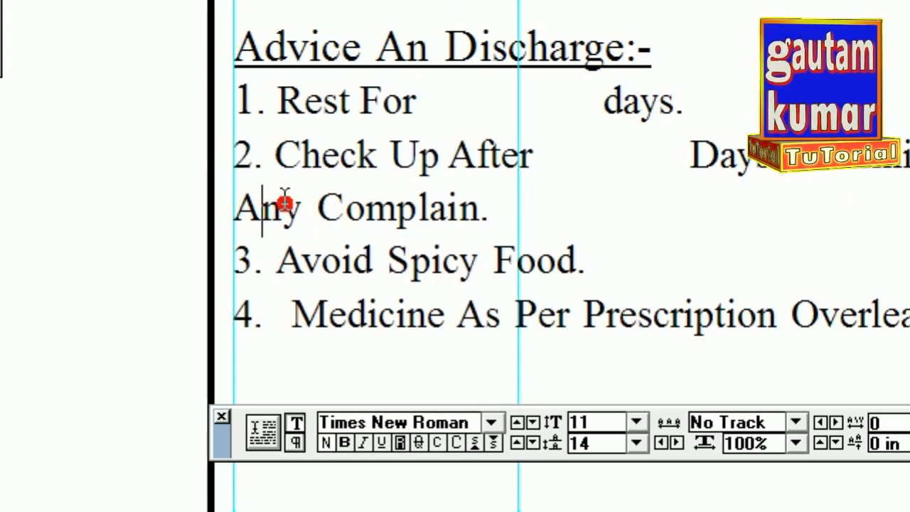
Remove the spaces between "4." and "Medicine" in item 4.
{"action": "left_click", "coordinate": [292, 319]}
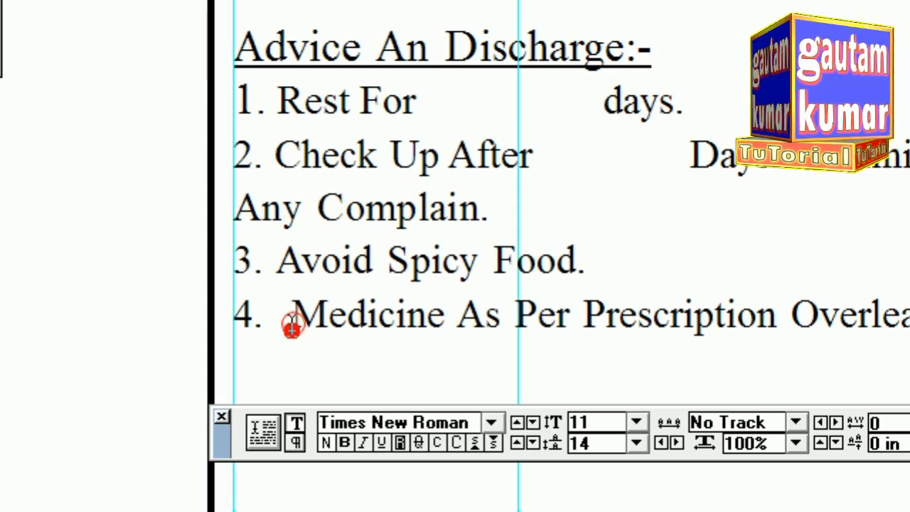
{"action": "left_click", "coordinate": [291, 319]}
{"action": "key", "text": "BackSpace"}
{"action": "key", "text": "BackSpace"}
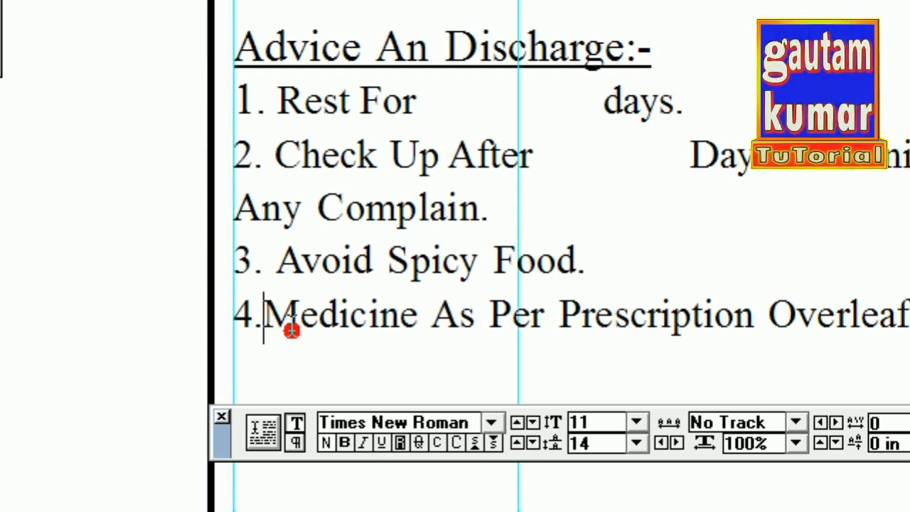
{"action": "left_click", "coordinate": [244, 217]}
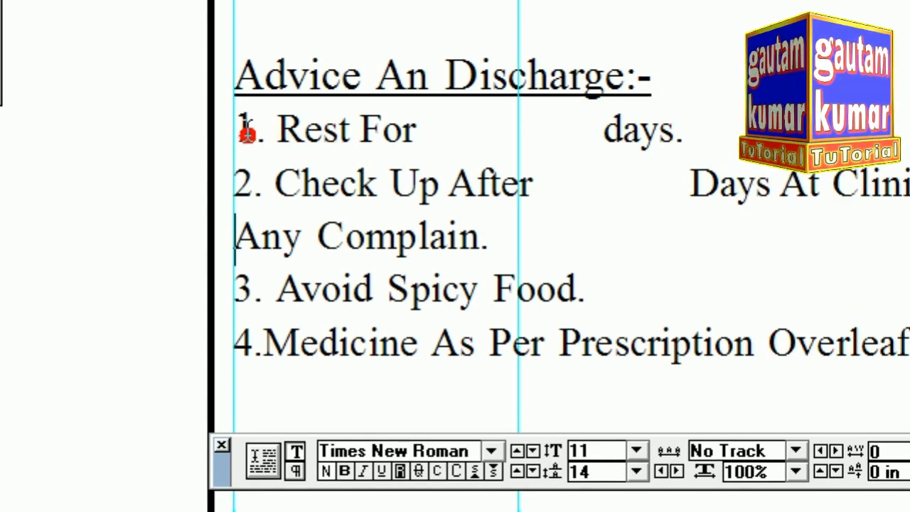
Make the "Advice An Discharge:-" heading and the four numbered items below it bold.
{"action": "left_click_drag", "start_coordinate": [234, 143], "coordinate": [645, 151]}
{"action": "left_click", "coordinate": [344, 355]}
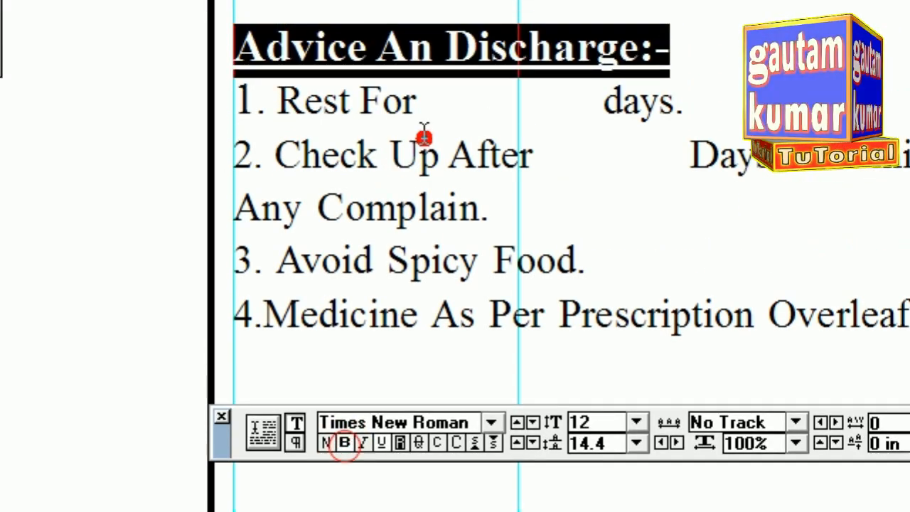
{"action": "left_click", "coordinate": [419, 69]}
{"action": "left_click_drag", "start_coordinate": [242, 16], "coordinate": [533, 65]}
{"action": "left_click_drag", "start_coordinate": [534, 178], "coordinate": [909, 354]}
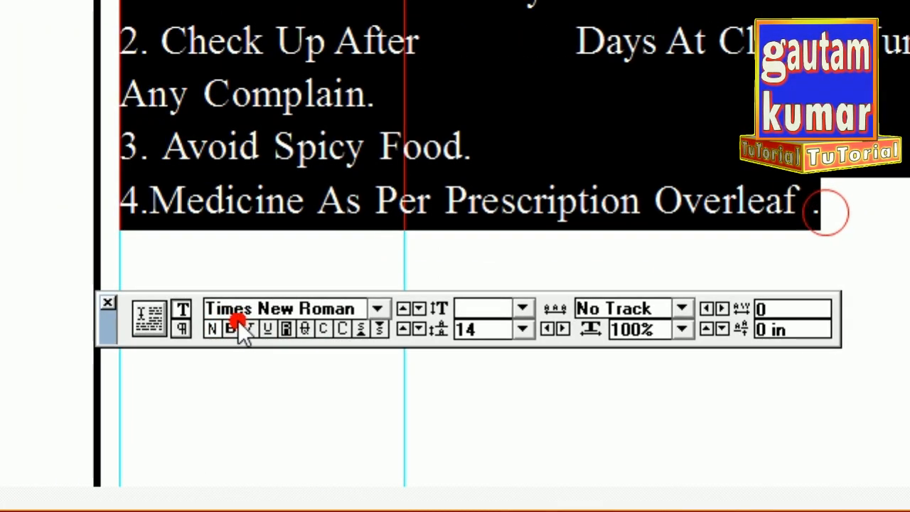
{"action": "left_click", "coordinate": [145, 329]}
{"action": "left_click", "coordinate": [385, 142]}
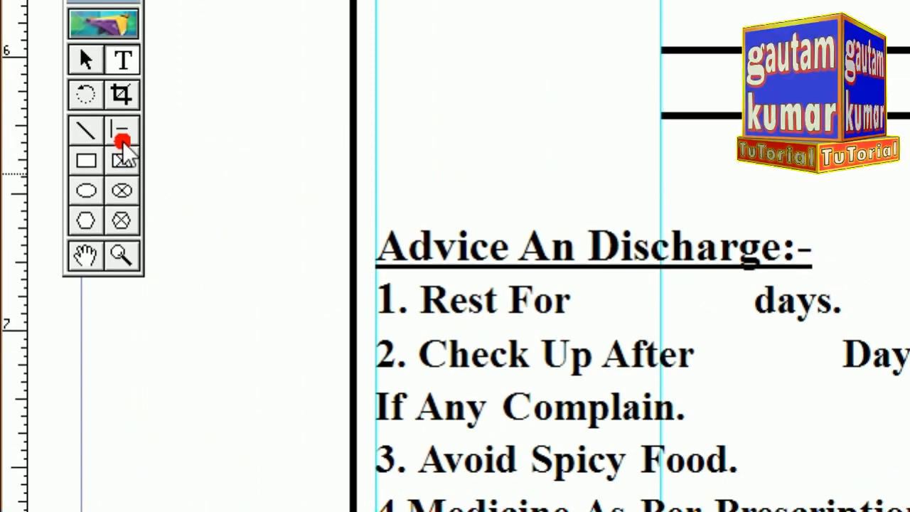
Draw horizontal fill-in lines in the gaps after "Rest For" in item 1 and "Check Up After" in item 2.
{"action": "left_click", "coordinate": [123, 138]}
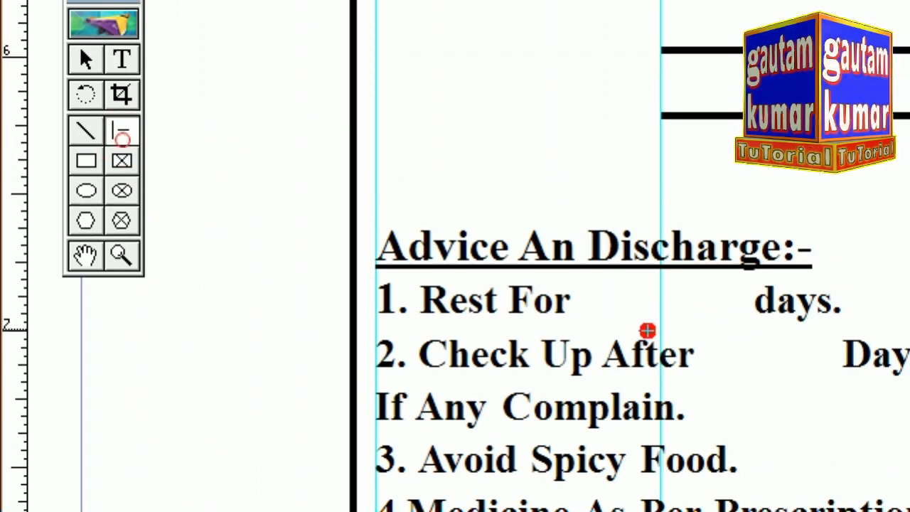
{"action": "left_click_drag", "start_coordinate": [579, 317], "coordinate": [770, 325]}
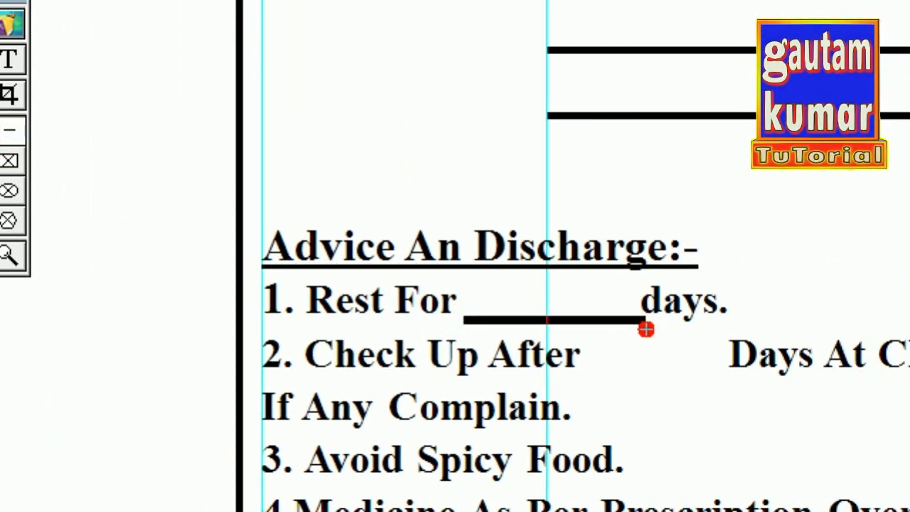
{"action": "left_click_drag", "start_coordinate": [588, 374], "coordinate": [718, 376]}
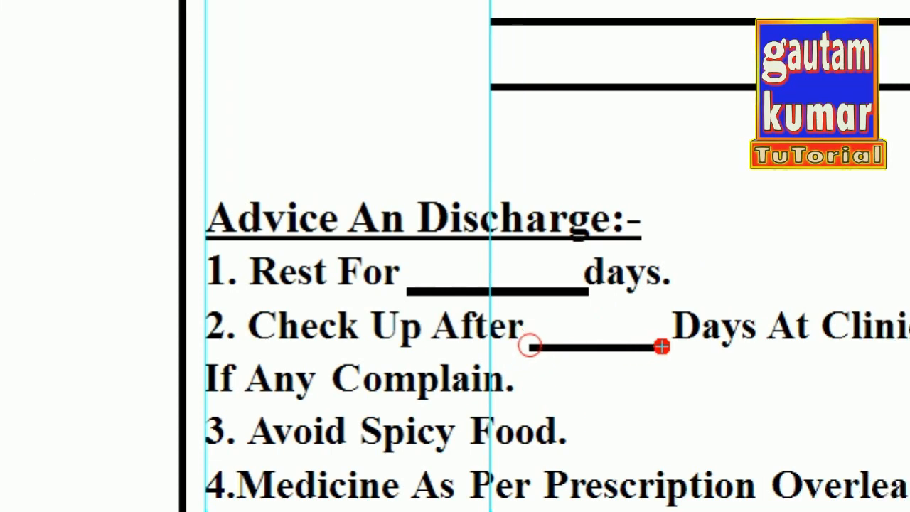
{"action": "left_click_drag", "start_coordinate": [662, 346], "coordinate": [680, 343]}
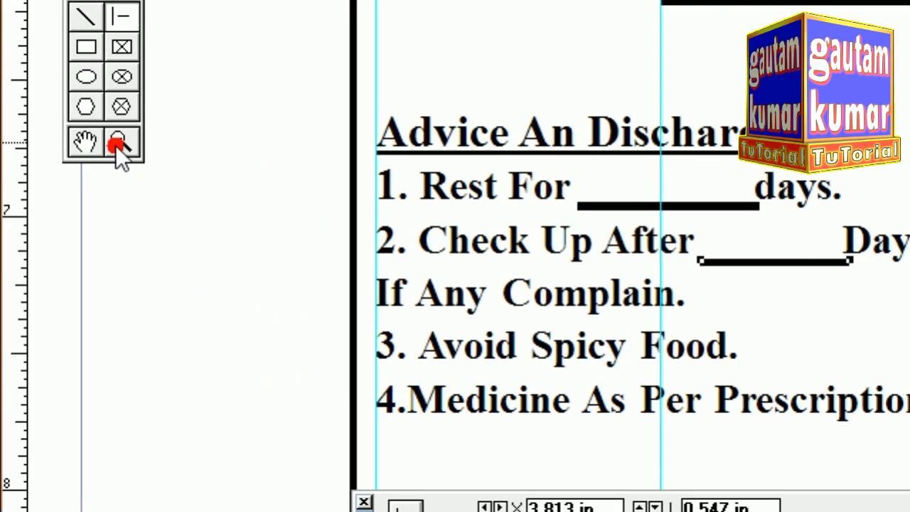
Examine the boxed closing line at the foot of the yellow sample and compare it with the empty space below item 4.
{"action": "left_click", "coordinate": [95, 145]}
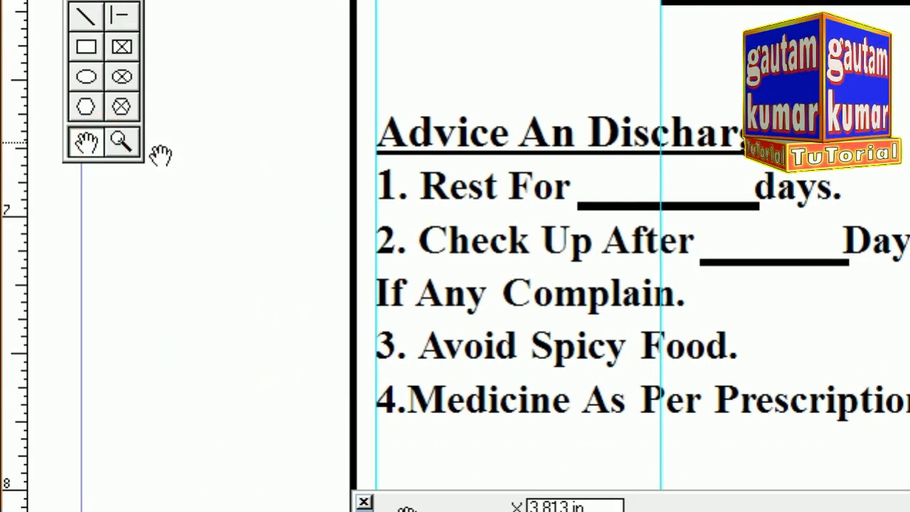
{"action": "left_click_drag", "start_coordinate": [784, 337], "coordinate": [775, 135]}
{"action": "left_click_drag", "start_coordinate": [732, 307], "coordinate": [701, 201]}
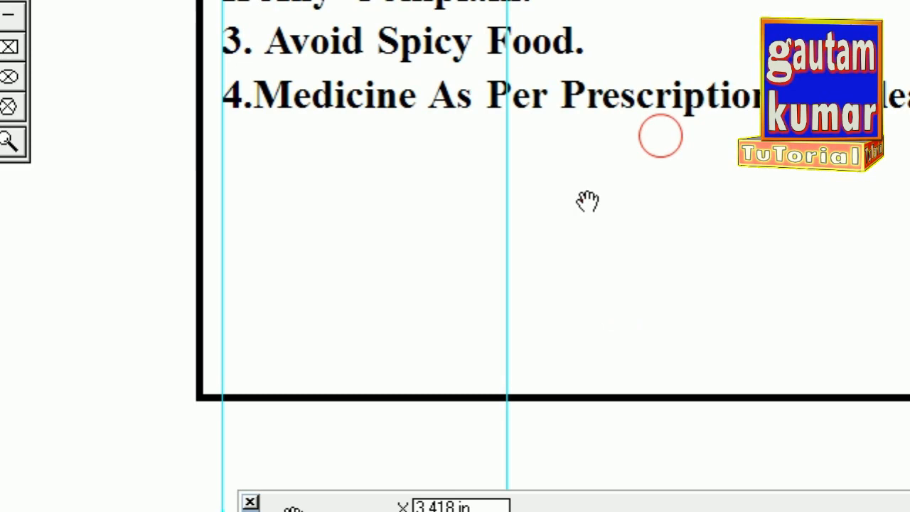
{"action": "left_click", "coordinate": [588, 201]}
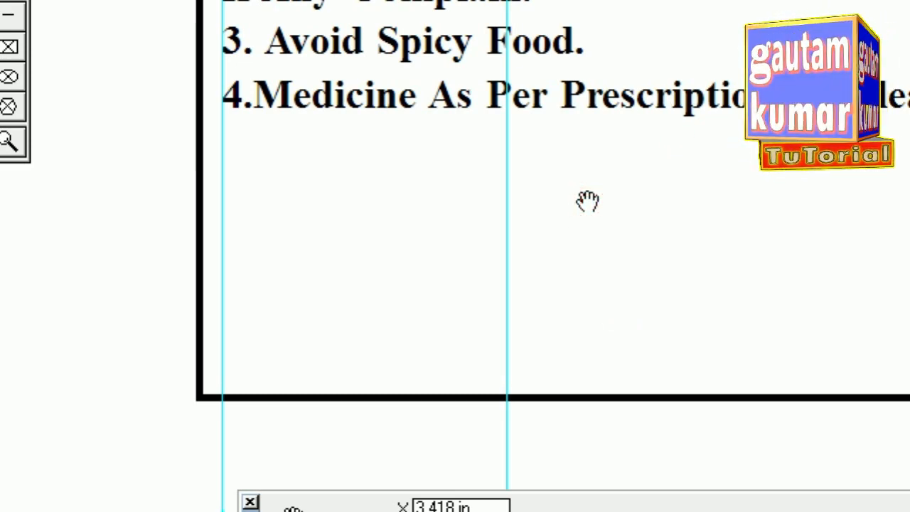
{"action": "left_click_drag", "start_coordinate": [821, 179], "coordinate": [364, 258]}
{"action": "left_click_drag", "start_coordinate": [694, 198], "coordinate": [339, 156]}
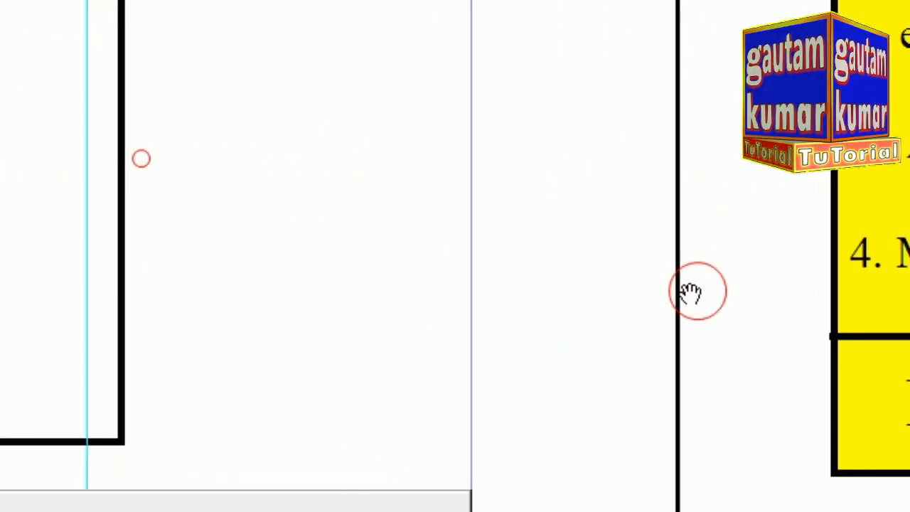
{"action": "left_click_drag", "start_coordinate": [697, 291], "coordinate": [266, 187]}
{"action": "left_click_drag", "start_coordinate": [590, 250], "coordinate": [240, 202]}
{"action": "left_click_drag", "start_coordinate": [382, 246], "coordinate": [263, 172]}
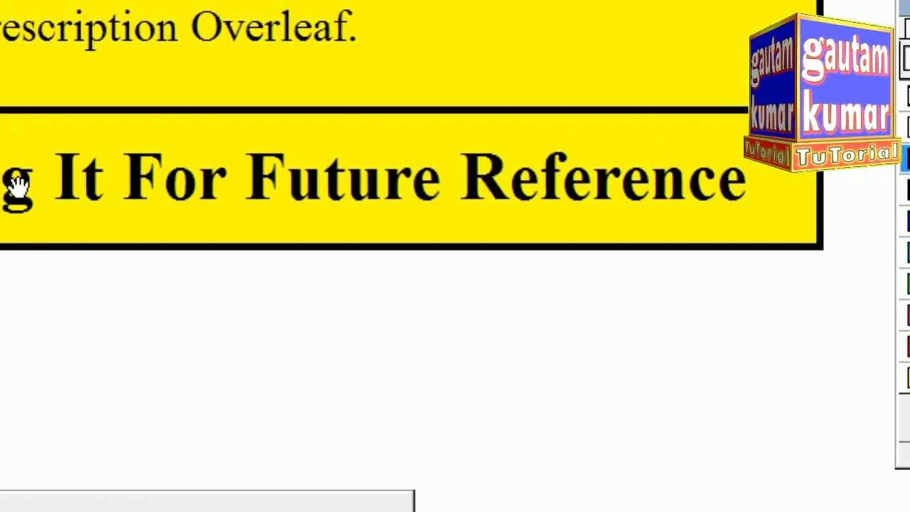
{"action": "left_click_drag", "start_coordinate": [206, 177], "coordinate": [754, 171]}
{"action": "left_click_drag", "start_coordinate": [242, 178], "coordinate": [819, 175]}
{"action": "left_click_drag", "start_coordinate": [240, 150], "coordinate": [602, 195]}
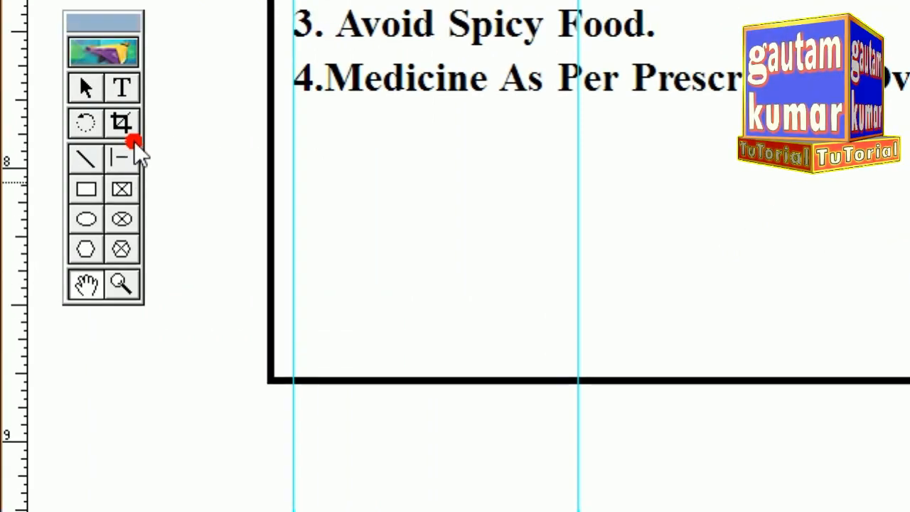
Add a text block below item 4 across the form reading "PLEASE BRING IT FOR FUTURE REFERENCE".
{"action": "left_click", "coordinate": [121, 146]}
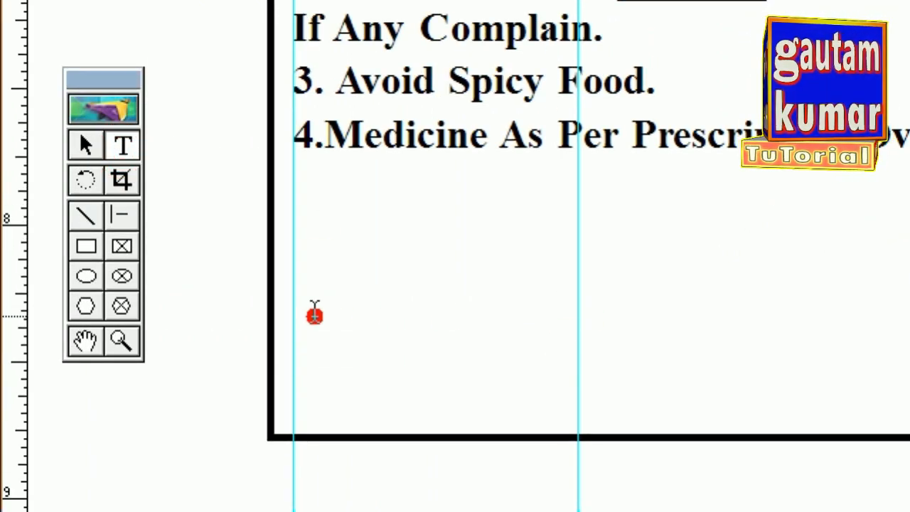
{"action": "left_click_drag", "start_coordinate": [297, 308], "coordinate": [909, 388]}
{"action": "left_click_drag", "start_coordinate": [682, 359], "coordinate": [691, 359]}
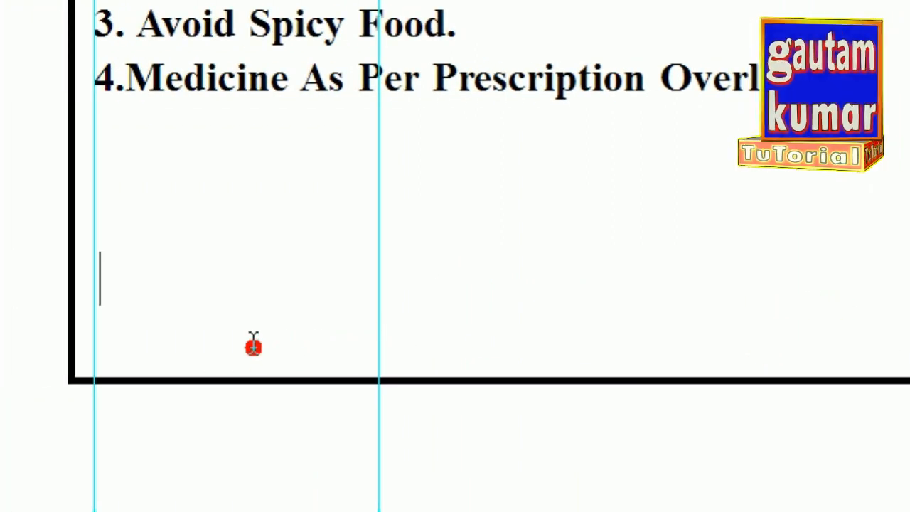
{"action": "type", "text": "PLEASE"}
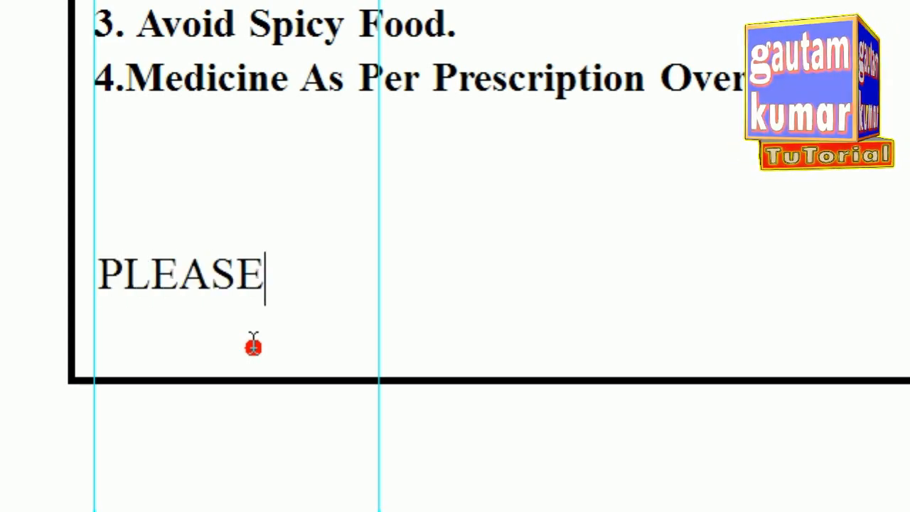
{"action": "type", "text": " BRING"}
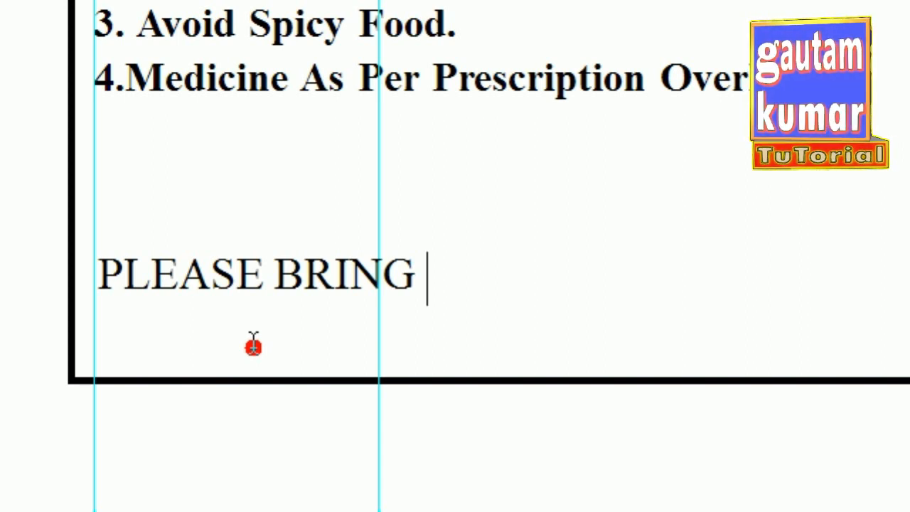
{"action": "type", "text": " IT FOR "}
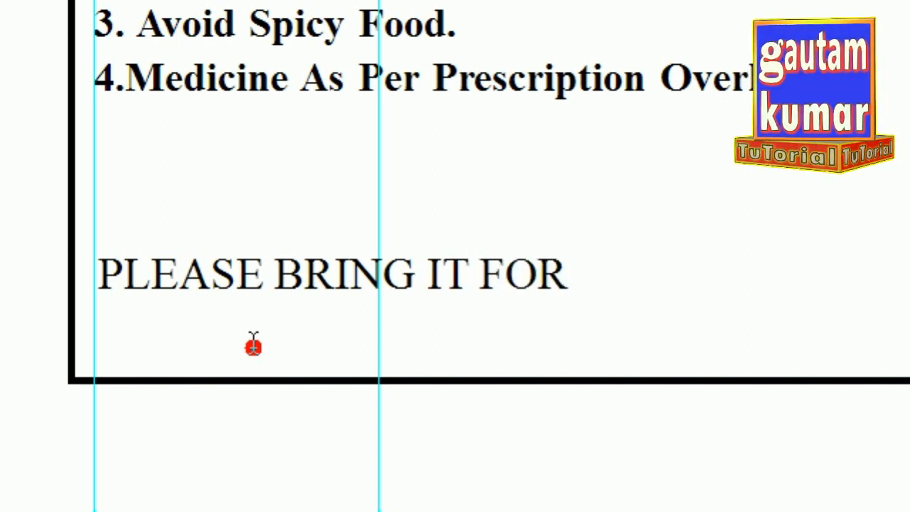
{"action": "type", "text": "FUTURE "}
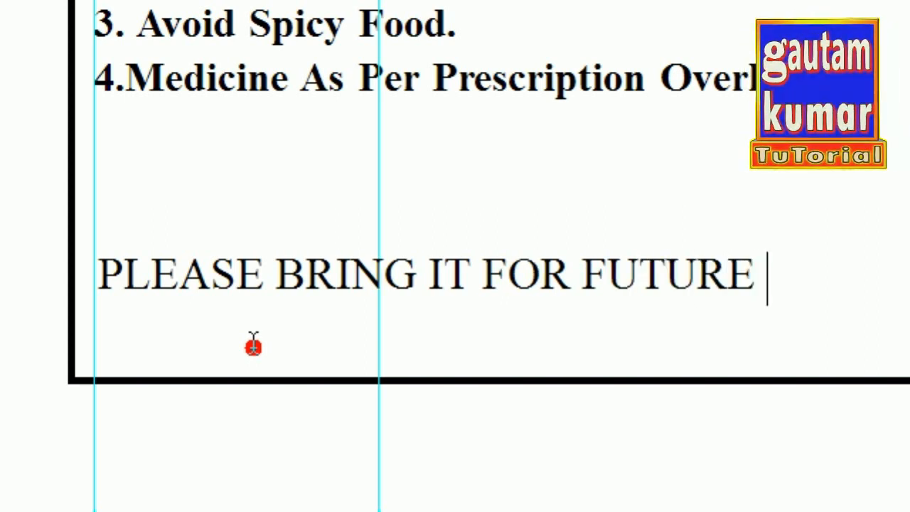
{"action": "type", "text": "REFE"}
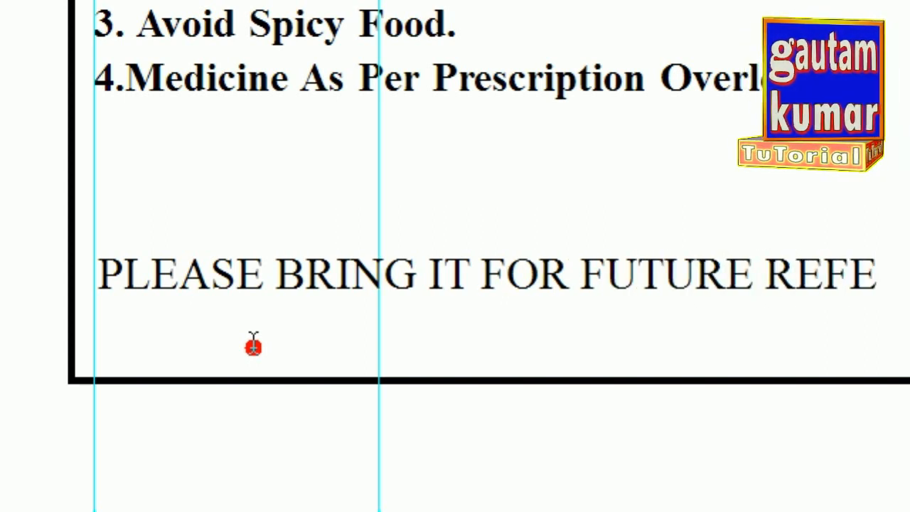
{"action": "type", "text": "RE"}
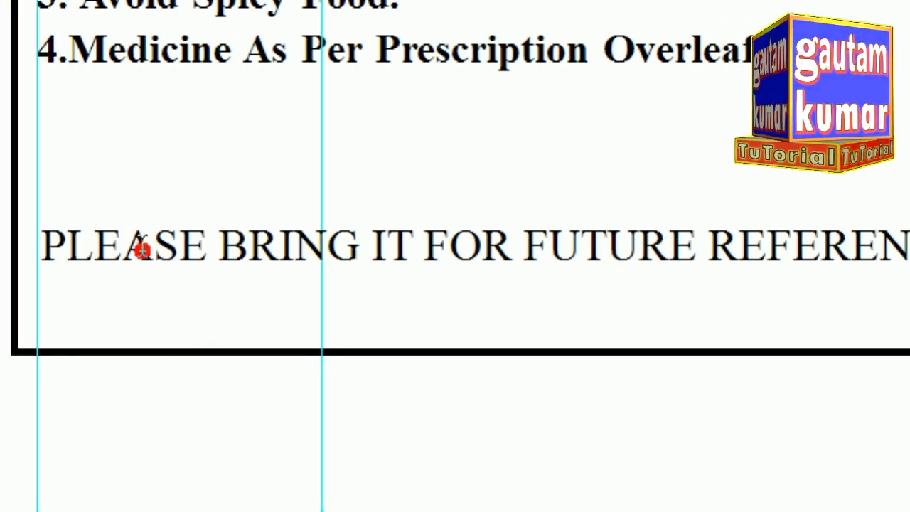
Make the "PLEASE BRING IT FOR FUTURE REFERENCE" line bold with a font size of 14.
{"action": "left_click_drag", "start_coordinate": [35, 250], "coordinate": [909, 285]}
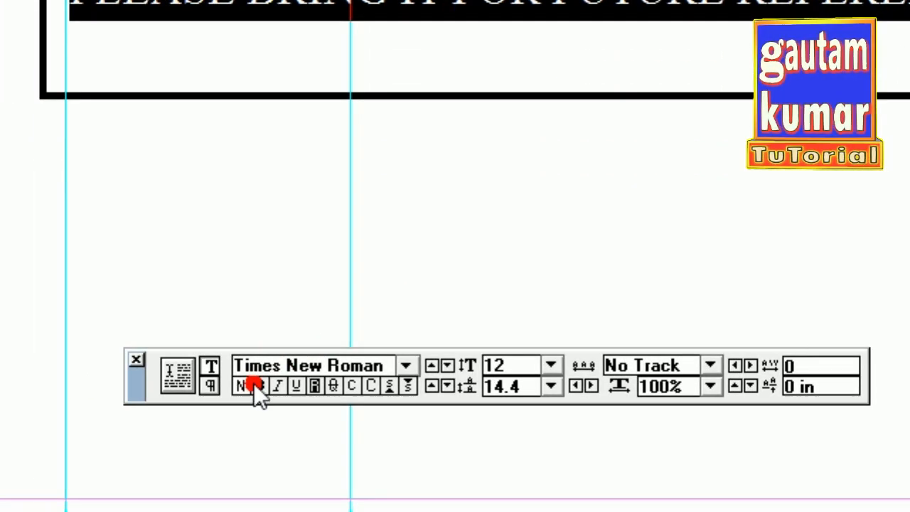
{"action": "left_click", "coordinate": [254, 385]}
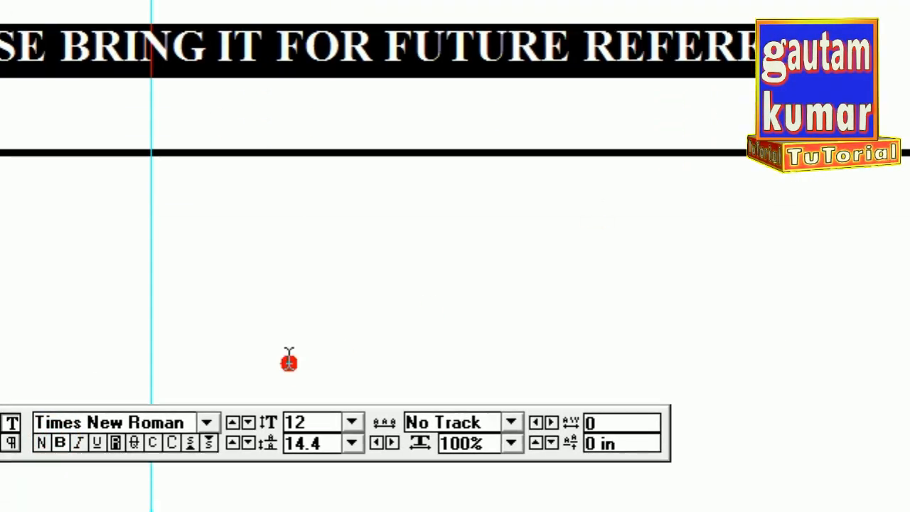
{"action": "left_click", "coordinate": [551, 393]}
{"action": "left_click", "coordinate": [302, 421]}
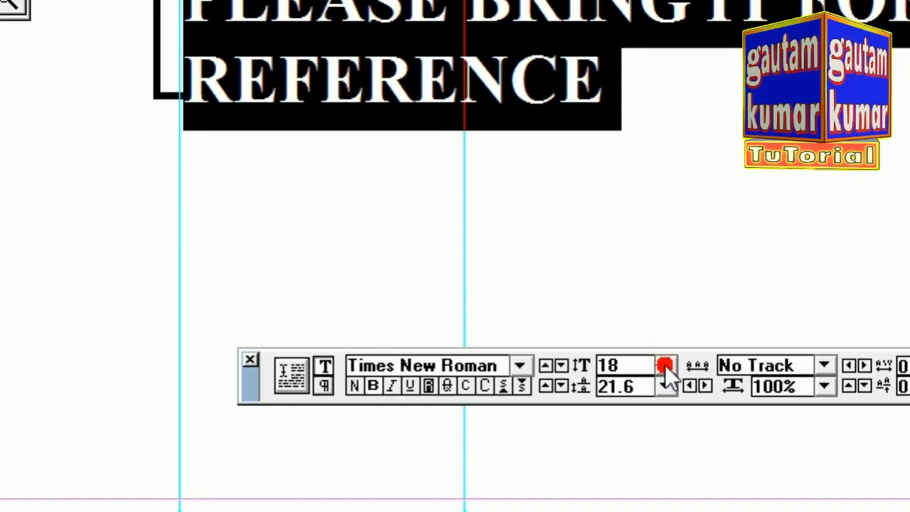
{"action": "left_click", "coordinate": [665, 479]}
{"action": "left_click", "coordinate": [664, 385]}
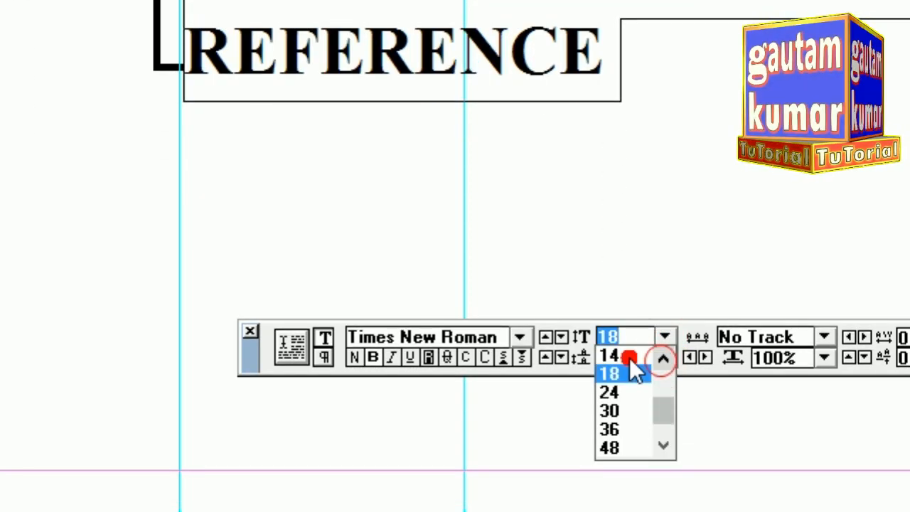
{"action": "left_click", "coordinate": [606, 387]}
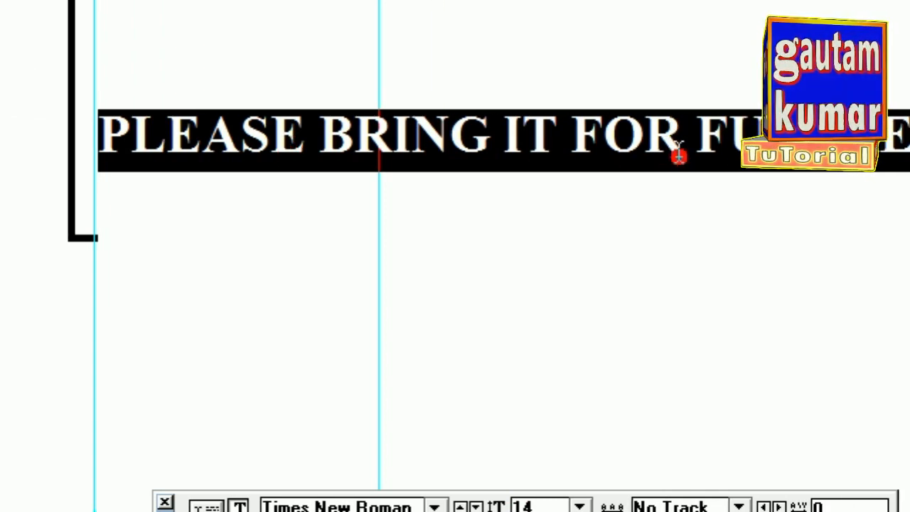
{"action": "left_click", "coordinate": [767, 89]}
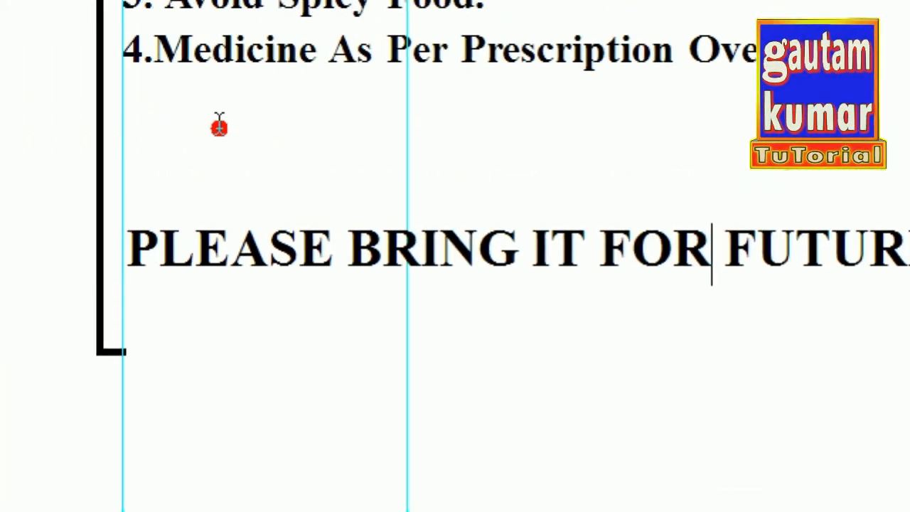
Move the closing reference line slightly down and align its start with the form's inner margin guide.
{"action": "left_click", "coordinate": [76, 142]}
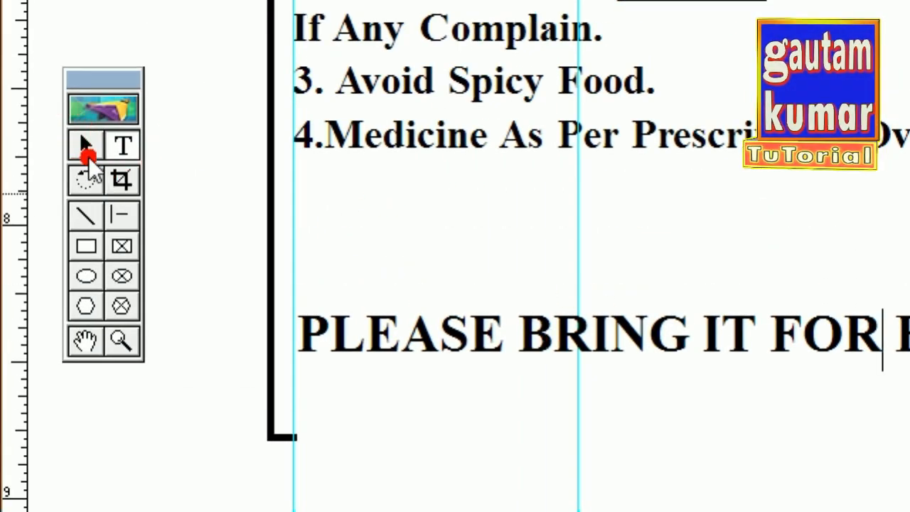
{"action": "left_click", "coordinate": [85, 146]}
{"action": "left_click", "coordinate": [421, 330]}
{"action": "left_click_drag", "start_coordinate": [421, 329], "coordinate": [420, 325]}
{"action": "left_click_drag", "start_coordinate": [419, 324], "coordinate": [412, 345]}
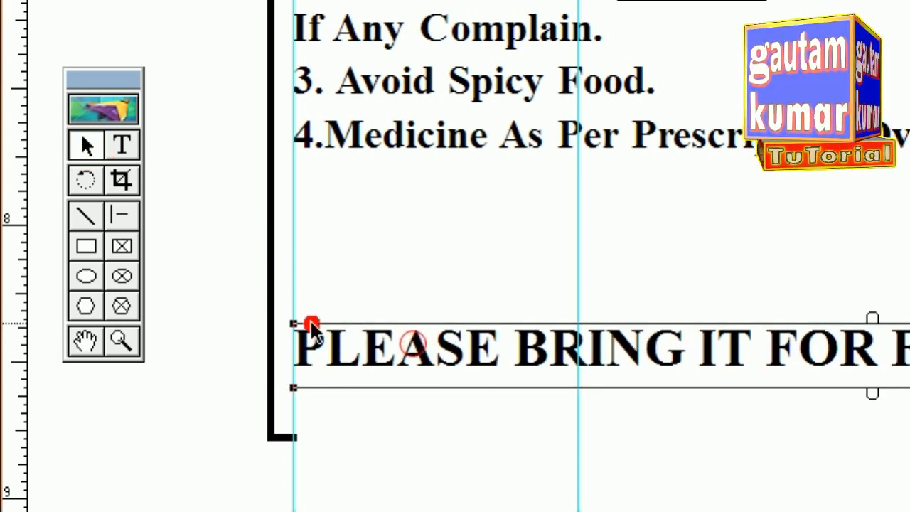
Draw a horizontal divider across the form's border just above the closing reference line.
{"action": "left_click", "coordinate": [117, 225]}
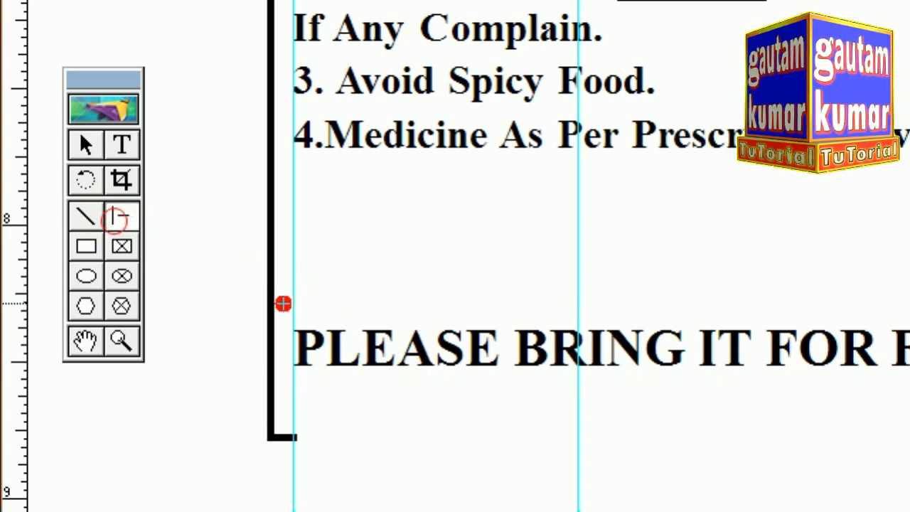
{"action": "mouse_move", "coordinate": [273, 300]}
{"action": "left_mouse_down"}
{"action": "mouse_move", "coordinate": [810, 311]}
{"action": "mouse_move", "coordinate": [909, 332]}
{"action": "left_mouse_up"}
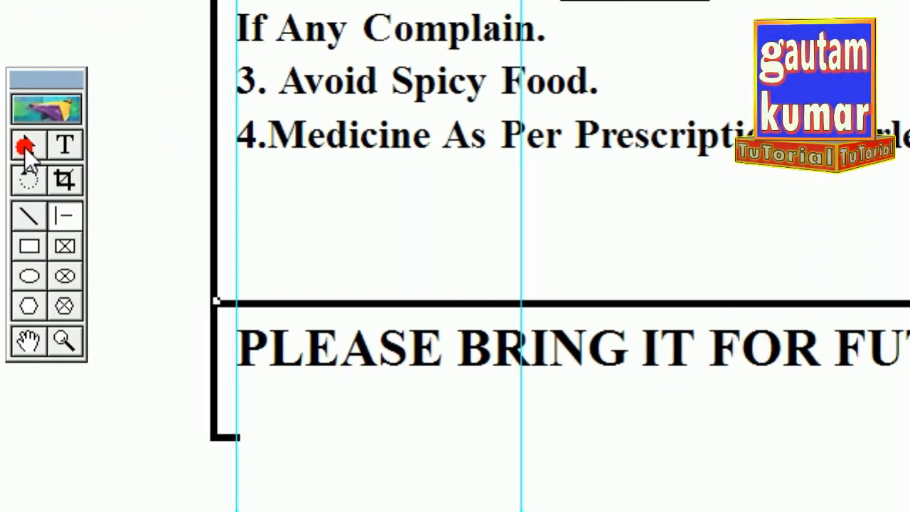
{"action": "left_click", "coordinate": [27, 146]}
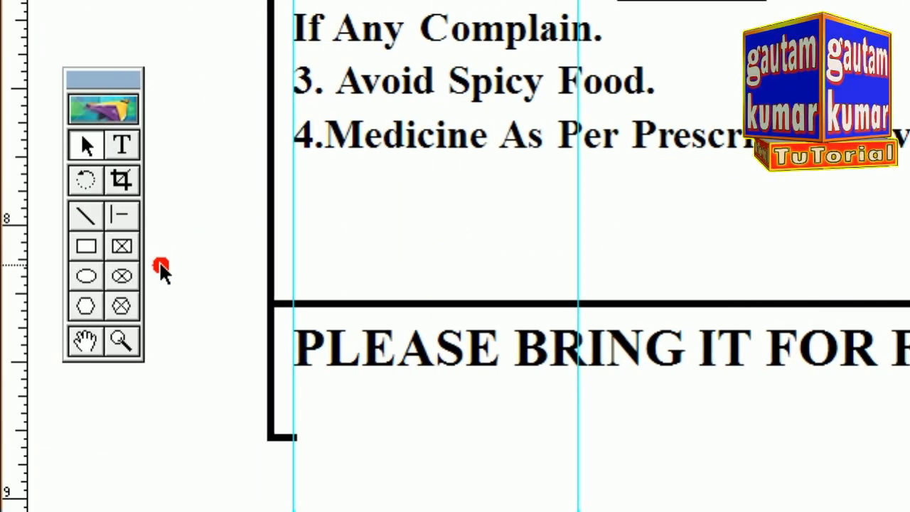
Review the form from the labelled fill-in fields down to the advice section and the closing line.
{"action": "left_click", "coordinate": [1, 340]}
{"action": "left_click_drag", "start_coordinate": [652, 221], "coordinate": [640, 374]}
{"action": "left_click_drag", "start_coordinate": [703, 181], "coordinate": [729, 323]}
{"action": "left_click_drag", "start_coordinate": [734, 181], "coordinate": [731, 333]}
{"action": "left_click_drag", "start_coordinate": [736, 211], "coordinate": [736, 329]}
{"action": "left_click_drag", "start_coordinate": [656, 220], "coordinate": [666, 305]}
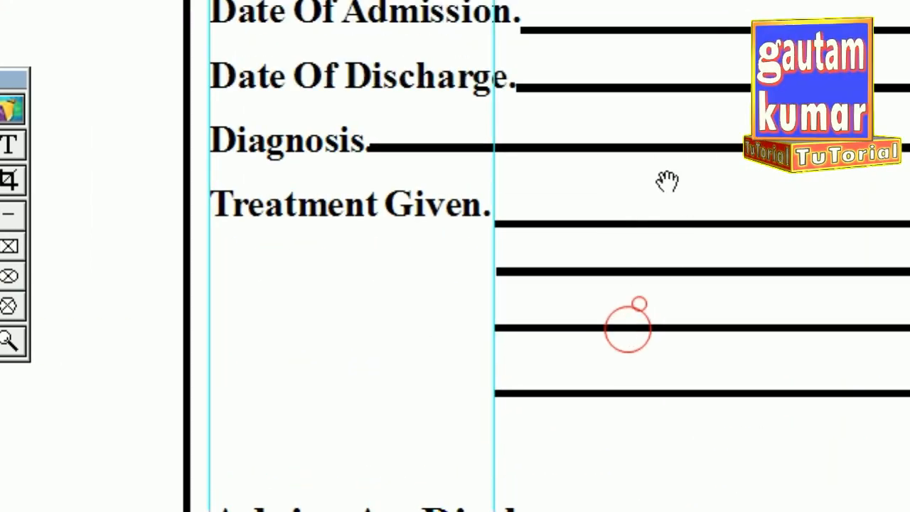
{"action": "left_click_drag", "start_coordinate": [697, 183], "coordinate": [695, 311]}
{"action": "left_click_drag", "start_coordinate": [630, 406], "coordinate": [633, 137]}
{"action": "left_click_drag", "start_coordinate": [638, 326], "coordinate": [658, 188]}
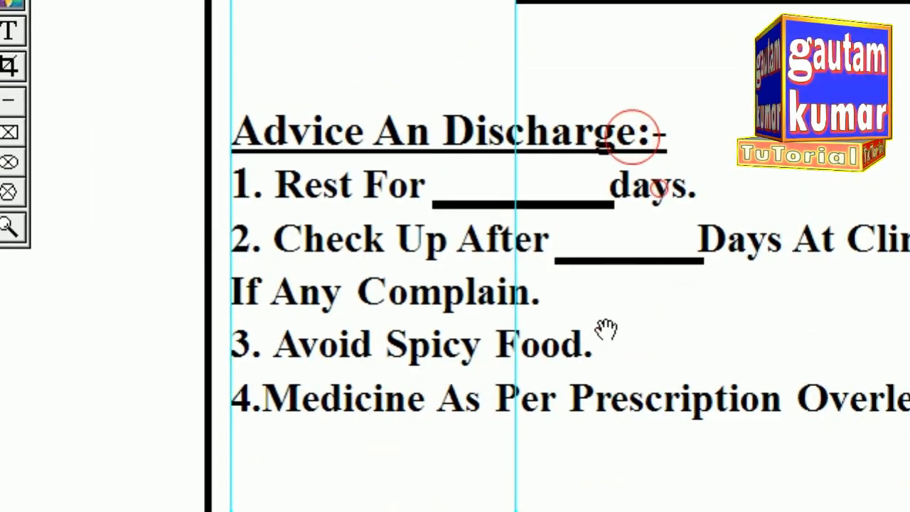
{"action": "left_click_drag", "start_coordinate": [606, 328], "coordinate": [619, 286]}
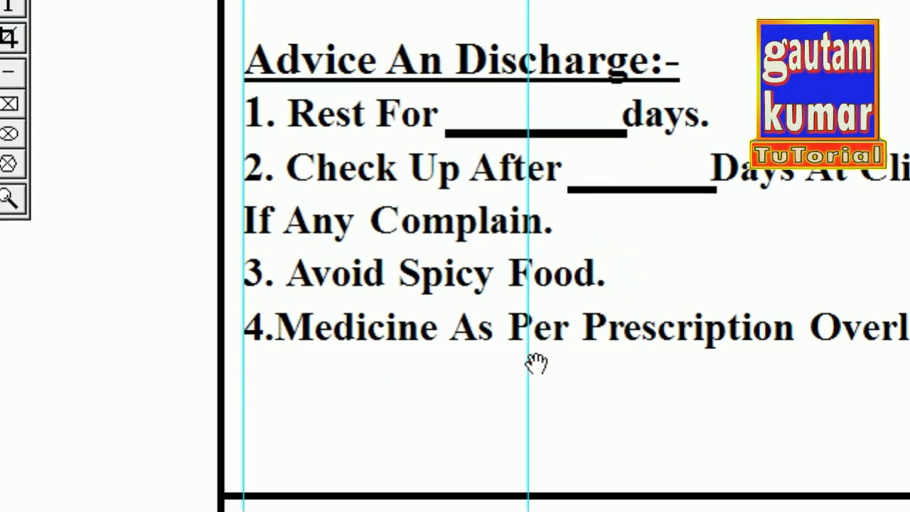
Try inserting a blank line between the first and second advice items.
{"action": "left_click", "coordinate": [9, 3]}
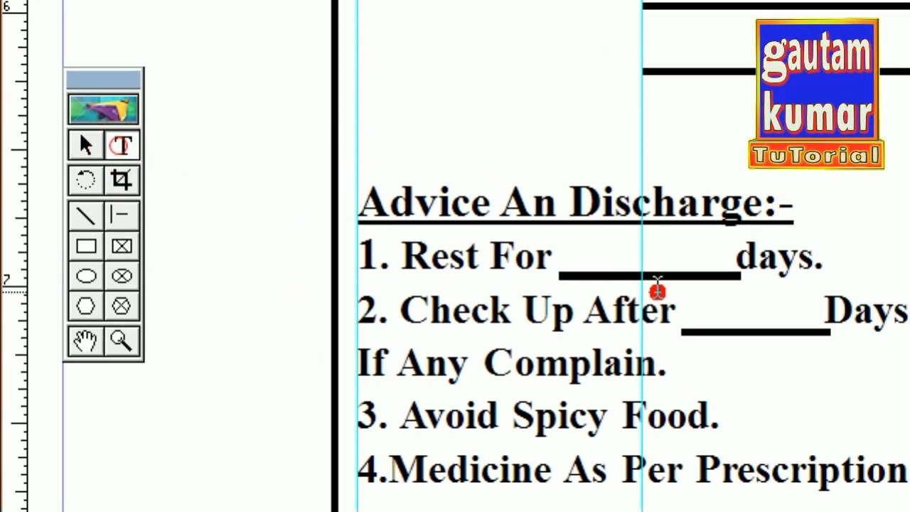
{"action": "left_click", "coordinate": [821, 263]}
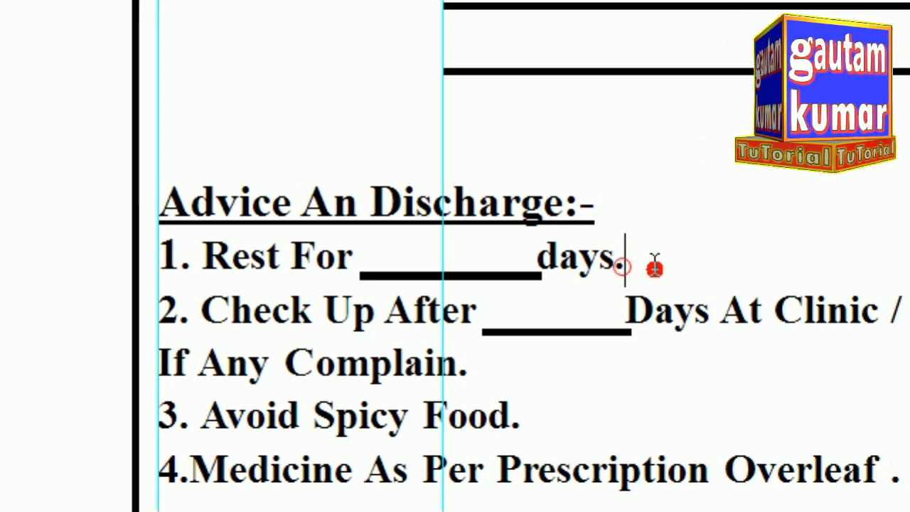
{"action": "left_click", "coordinate": [159, 313]}
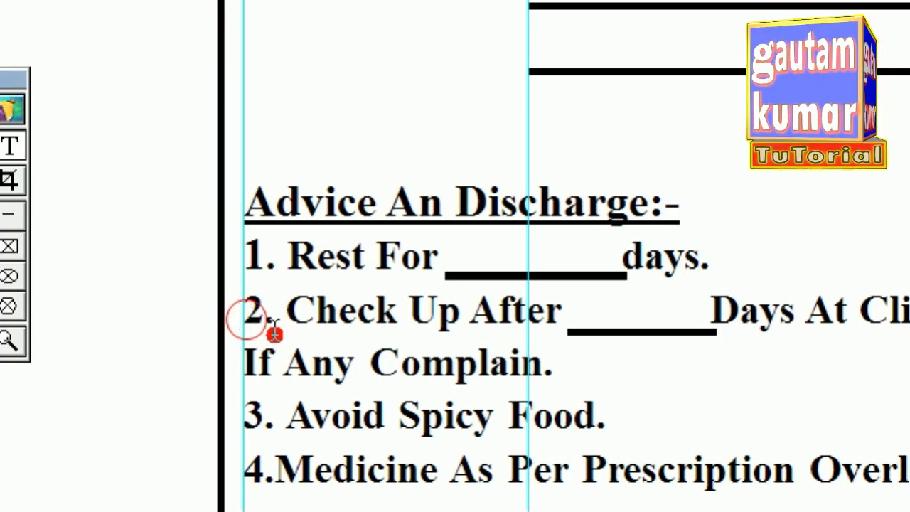
{"action": "key", "text": "Return"}
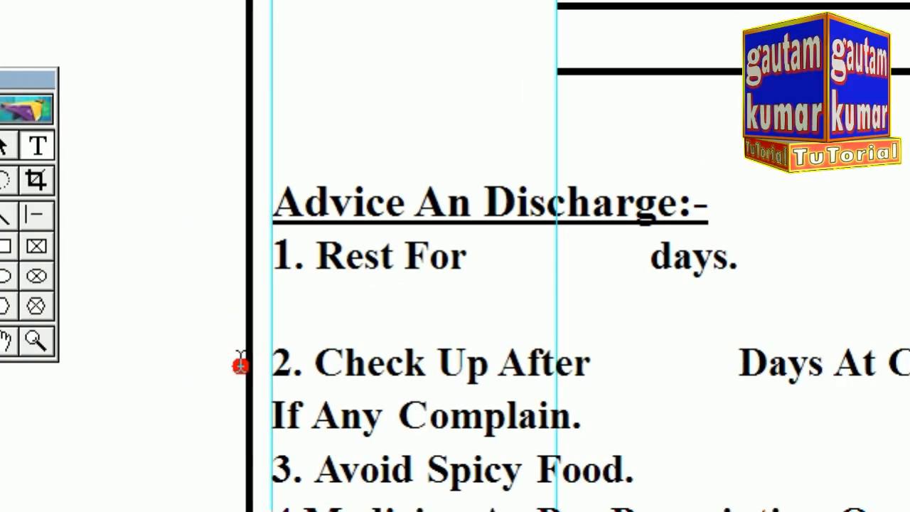
{"action": "key", "text": "BackSpace"}
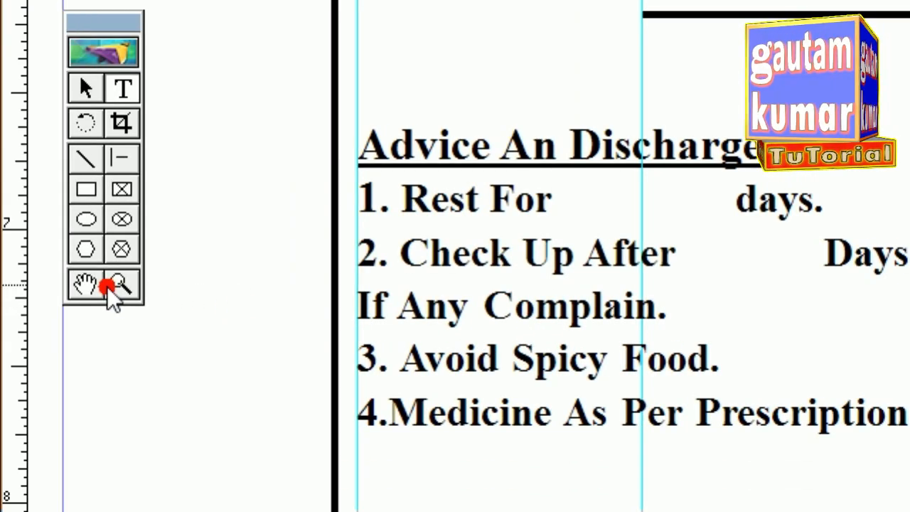
Draw another horizontal fill-in line below the Treatment Given lines, spanning from the vertical guide to the form's far inner margin guide.
{"action": "left_click", "coordinate": [106, 287]}
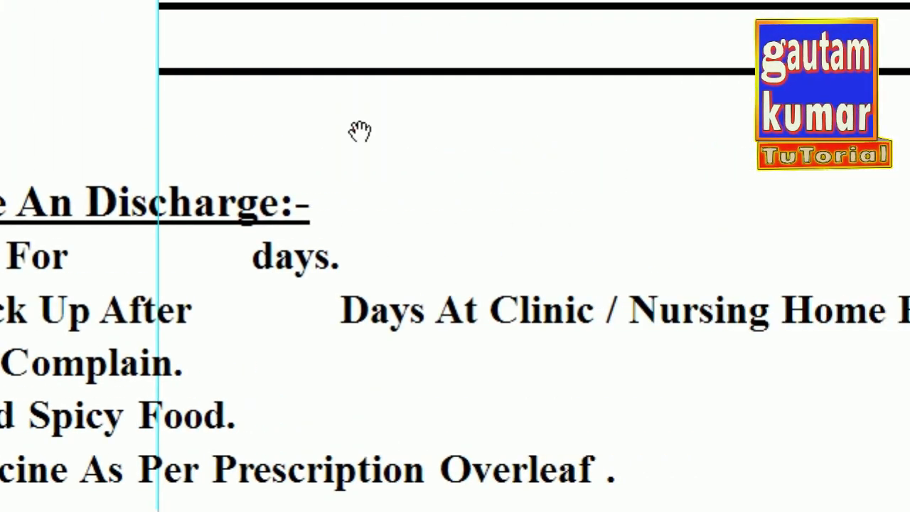
{"action": "left_click", "coordinate": [86, 203]}
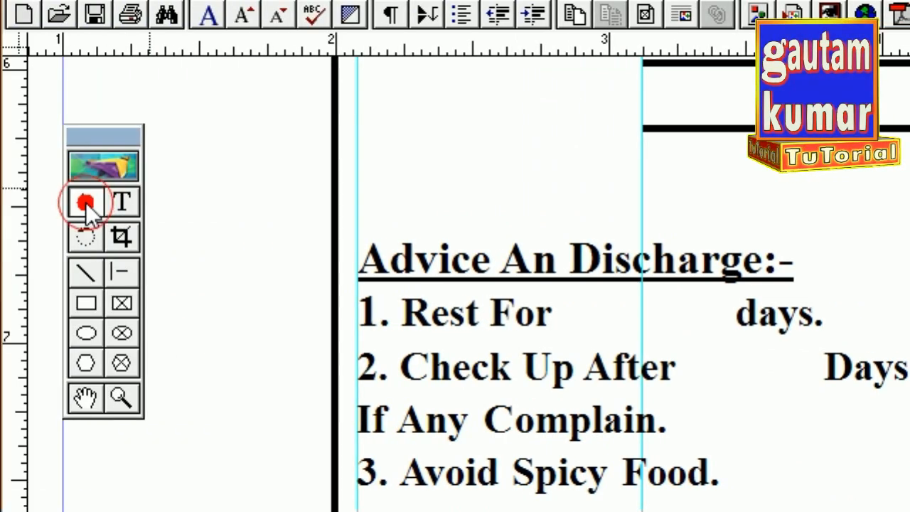
{"action": "left_click", "coordinate": [123, 272]}
{"action": "mouse_move", "coordinate": [643, 199]}
{"action": "left_mouse_down"}
{"action": "mouse_move", "coordinate": [909, 208]}
{"action": "mouse_move", "coordinate": [670, 224]}
{"action": "left_mouse_up"}
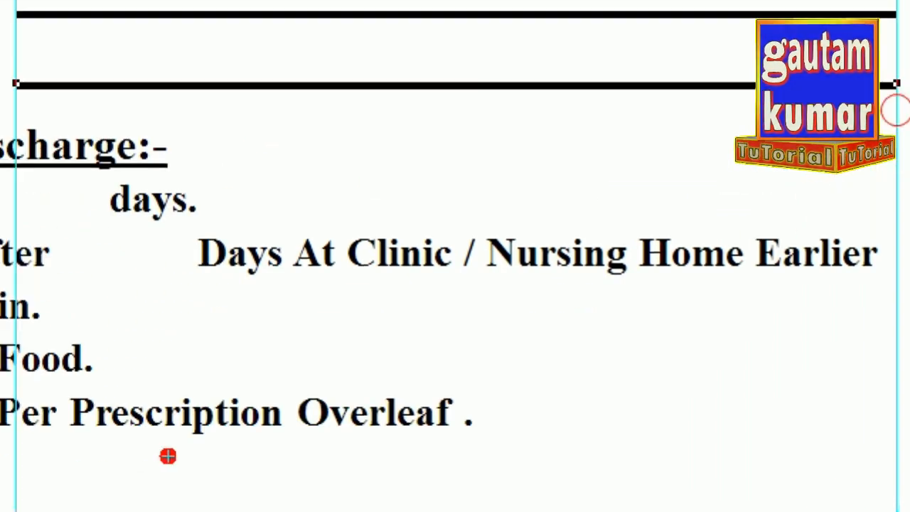
Review the form from the advice section up to the nursing home heading and back through the patient detail fields.
{"action": "left_click", "coordinate": [85, 114]}
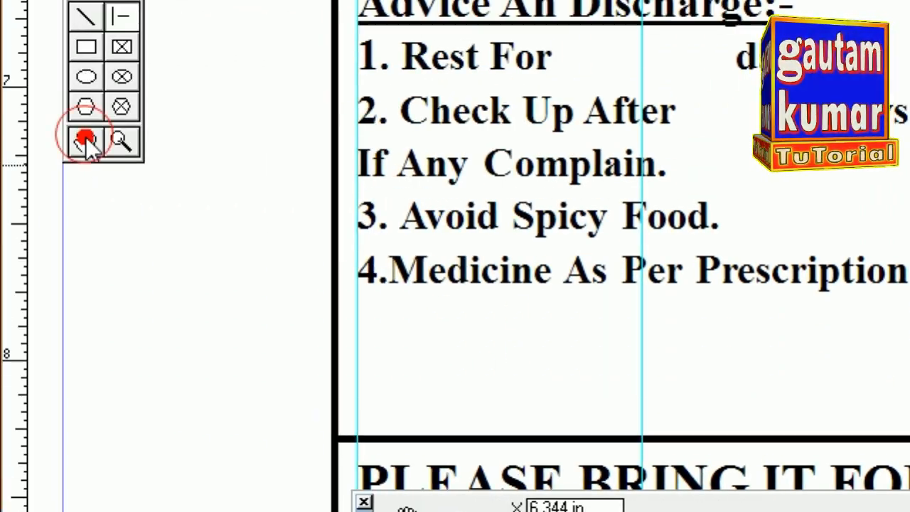
{"action": "left_click_drag", "start_coordinate": [652, 31], "coordinate": [624, 184]}
{"action": "left_click_drag", "start_coordinate": [675, 144], "coordinate": [675, 266]}
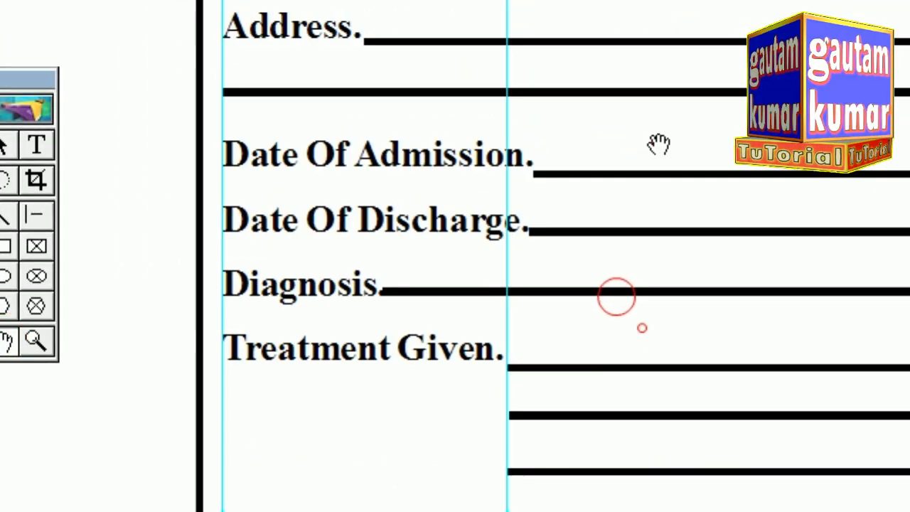
{"action": "left_click_drag", "start_coordinate": [695, 113], "coordinate": [675, 238]}
{"action": "left_click_drag", "start_coordinate": [707, 85], "coordinate": [703, 196]}
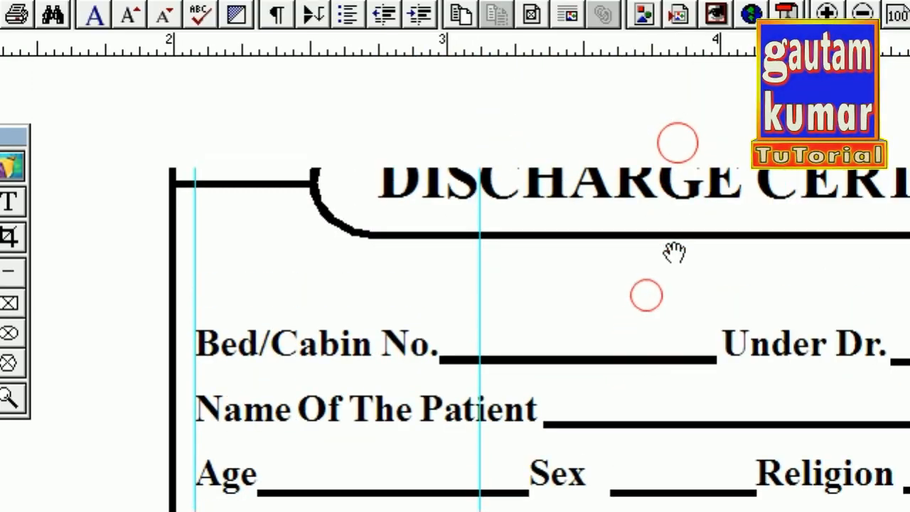
{"action": "left_click_drag", "start_coordinate": [691, 126], "coordinate": [671, 254]}
{"action": "left_click_drag", "start_coordinate": [690, 183], "coordinate": [689, 263]}
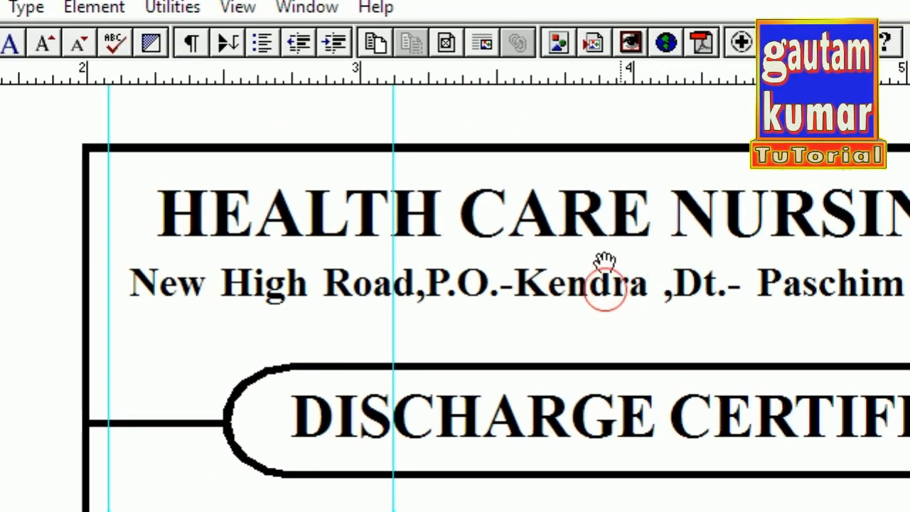
{"action": "left_click_drag", "start_coordinate": [650, 457], "coordinate": [624, 267]}
{"action": "left_click_drag", "start_coordinate": [604, 463], "coordinate": [628, 308]}
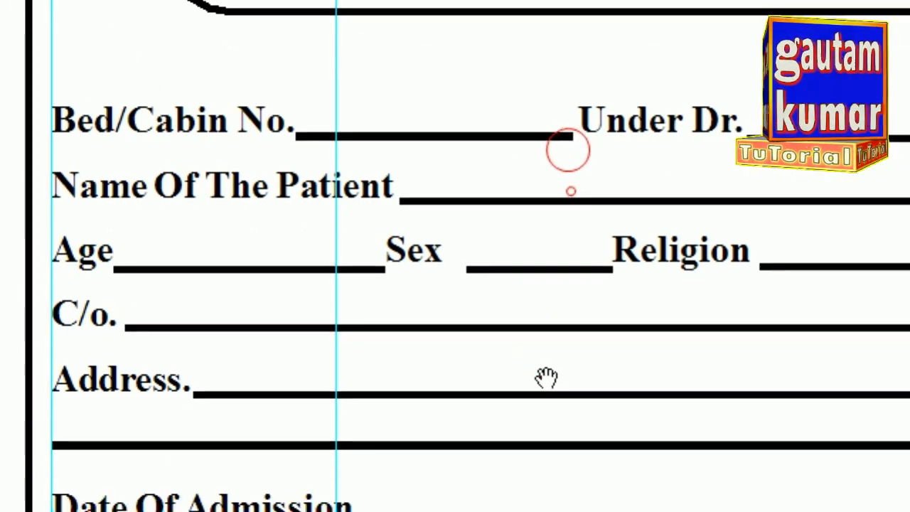
{"action": "left_click_drag", "start_coordinate": [547, 378], "coordinate": [536, 173]}
{"action": "left_click_drag", "start_coordinate": [512, 321], "coordinate": [549, 194]}
{"action": "left_click_drag", "start_coordinate": [513, 370], "coordinate": [538, 203]}
{"action": "left_click_drag", "start_coordinate": [542, 306], "coordinate": [539, 118]}
{"action": "left_click_drag", "start_coordinate": [555, 372], "coordinate": [581, 185]}
{"action": "left_click_drag", "start_coordinate": [571, 311], "coordinate": [561, 413]}
{"action": "left_click_drag", "start_coordinate": [581, 214], "coordinate": [579, 342]}
{"action": "left_click_drag", "start_coordinate": [594, 146], "coordinate": [623, 313]}
{"action": "left_click_drag", "start_coordinate": [594, 50], "coordinate": [586, 231]}
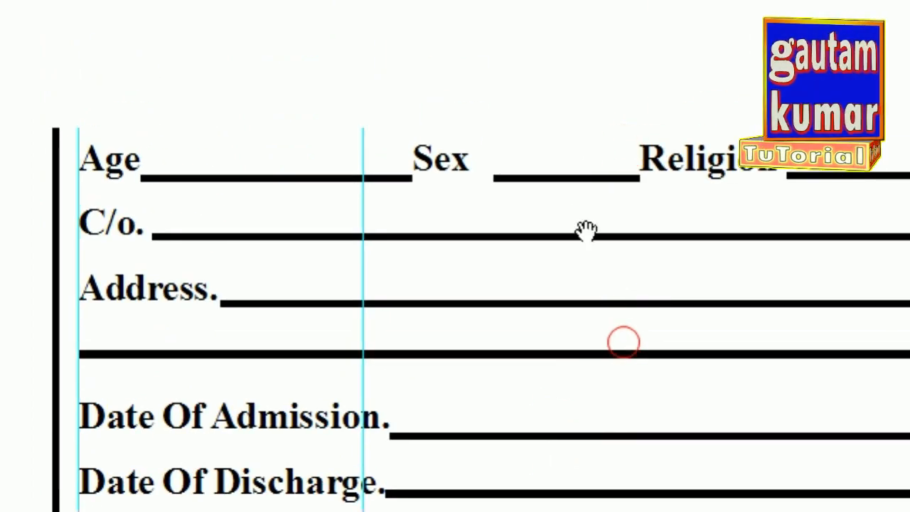
{"action": "left_click_drag", "start_coordinate": [590, 142], "coordinate": [579, 299]}
{"action": "left_click_drag", "start_coordinate": [585, 204], "coordinate": [572, 251]}
{"action": "left_click_drag", "start_coordinate": [555, 165], "coordinate": [546, 265]}
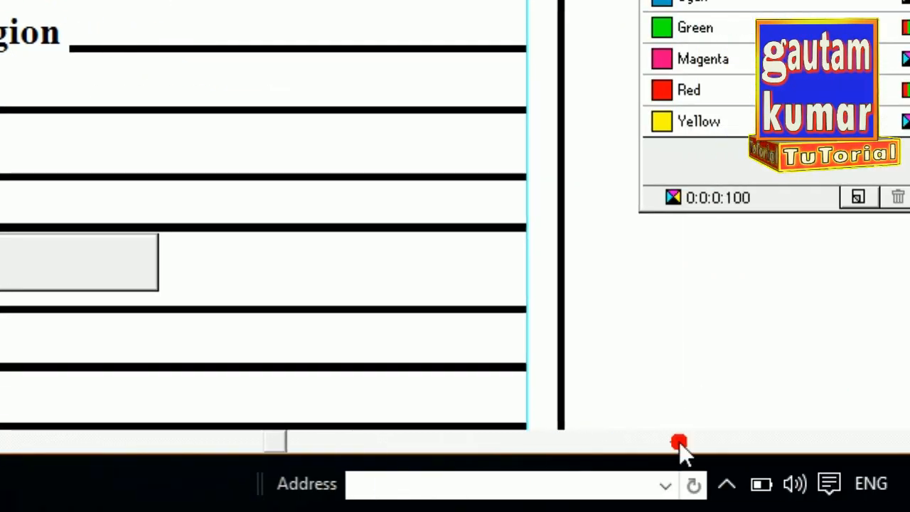
{"action": "left_click", "coordinate": [726, 484]}
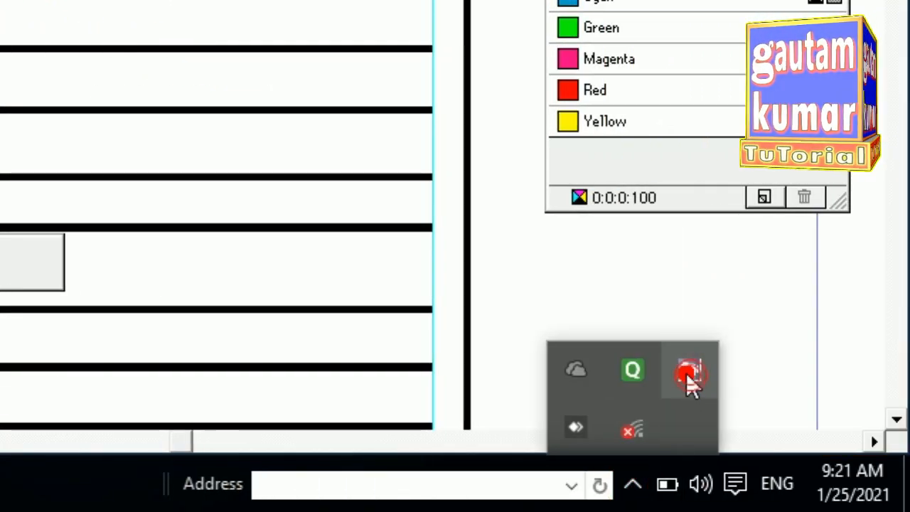
{"action": "left_click", "coordinate": [688, 372]}
{"action": "left_click", "coordinate": [186, 136]}
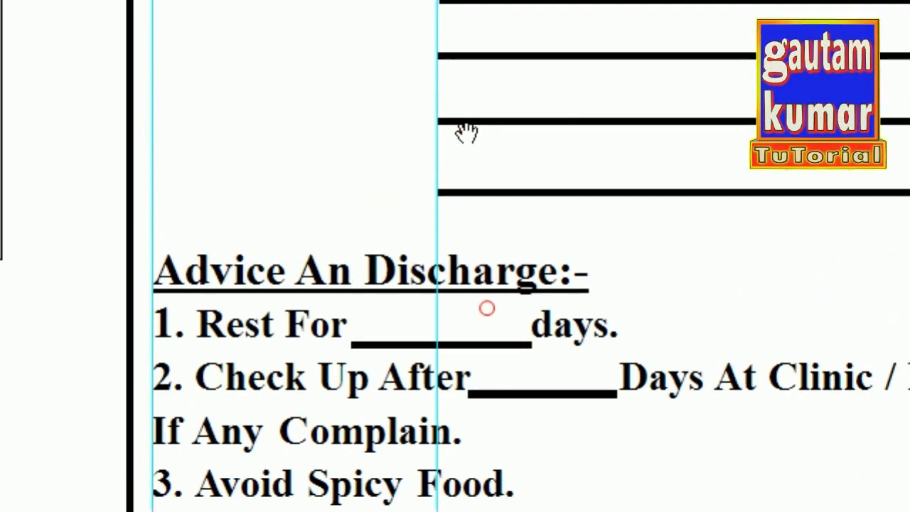
Check the fill-in lines from the patient details through admission, discharge, diagnosis and treatment, down to the advice section.
{"action": "left_click_drag", "start_coordinate": [443, 135], "coordinate": [450, 246]}
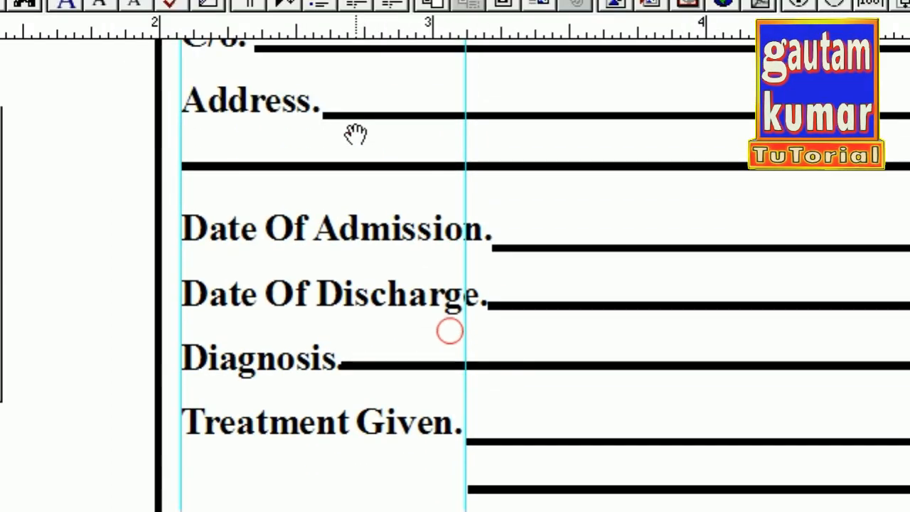
{"action": "left_click_drag", "start_coordinate": [355, 133], "coordinate": [353, 277]}
{"action": "left_click_drag", "start_coordinate": [331, 149], "coordinate": [333, 244]}
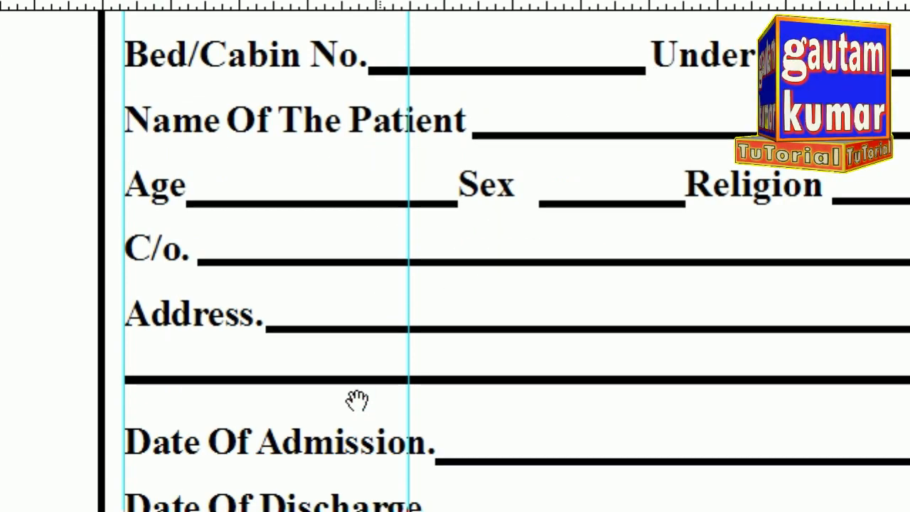
{"action": "left_click_drag", "start_coordinate": [337, 475], "coordinate": [270, 278]}
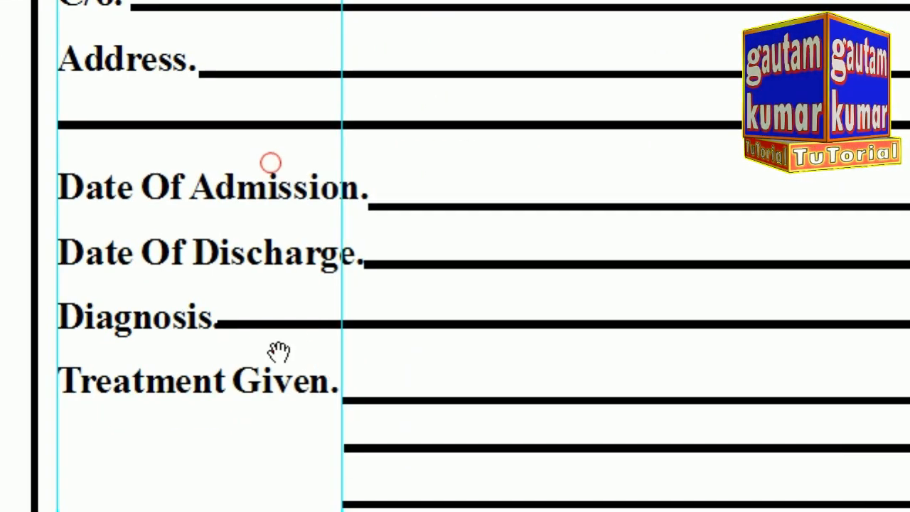
{"action": "left_click_drag", "start_coordinate": [277, 470], "coordinate": [278, 391]}
{"action": "left_click_drag", "start_coordinate": [305, 359], "coordinate": [316, 270]}
{"action": "left_click_drag", "start_coordinate": [349, 357], "coordinate": [345, 307]}
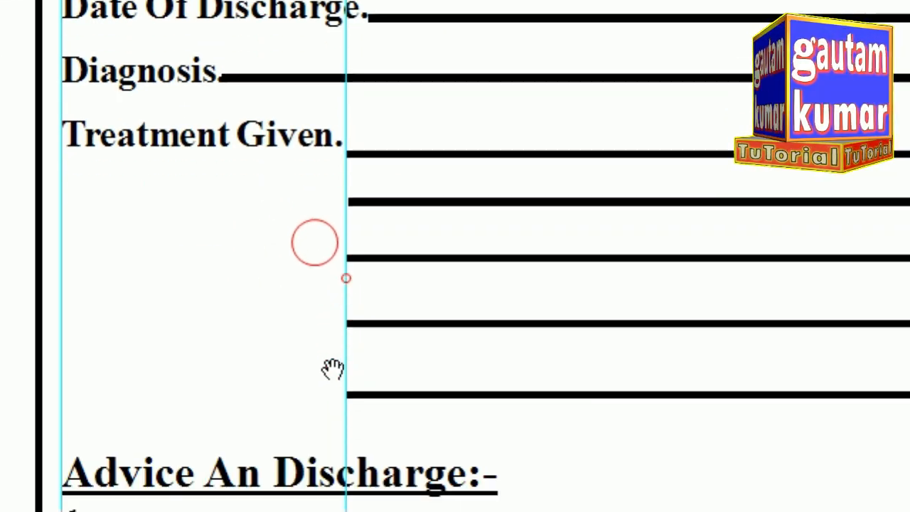
{"action": "left_click_drag", "start_coordinate": [333, 403], "coordinate": [336, 292]}
{"action": "left_click_drag", "start_coordinate": [350, 366], "coordinate": [364, 291]}
{"action": "left_click_drag", "start_coordinate": [319, 389], "coordinate": [320, 318]}
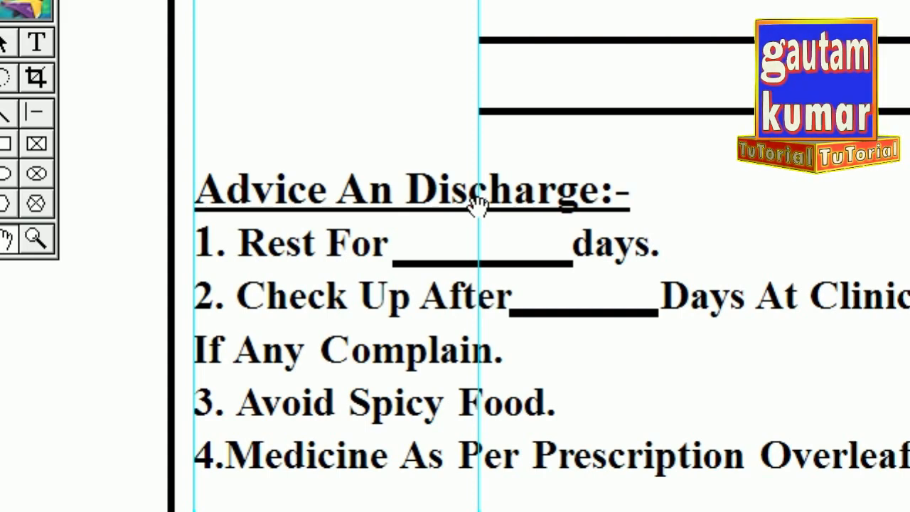
Correct the advice heading to read "Advice On Discharge:-", applying all caps to the "O" of "On".
{"action": "left_click", "coordinate": [37, 42]}
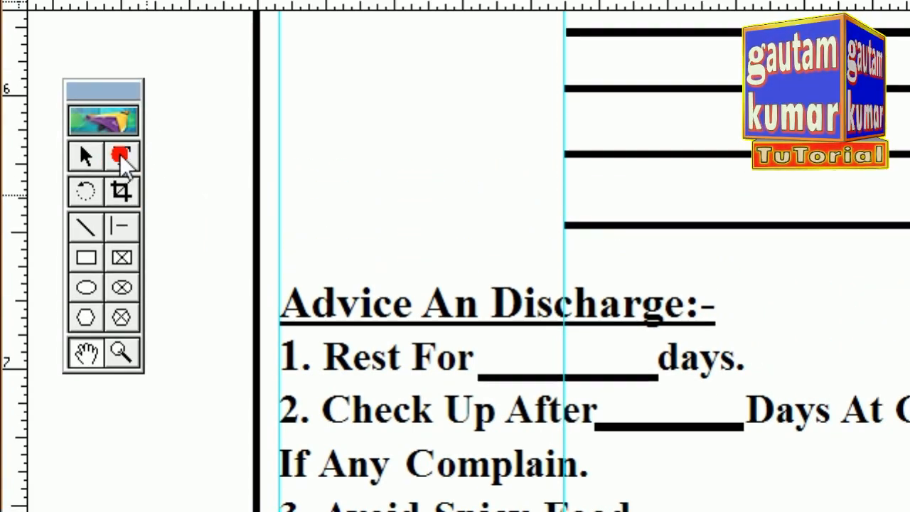
{"action": "left_click", "coordinate": [346, 192]}
{"action": "left_click_drag", "start_coordinate": [424, 305], "coordinate": [454, 305]}
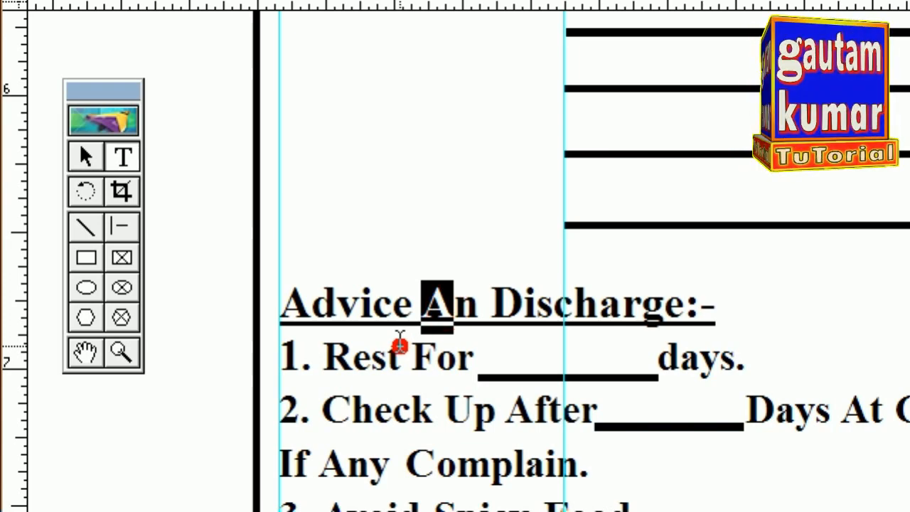
{"action": "type", "text": "o"}
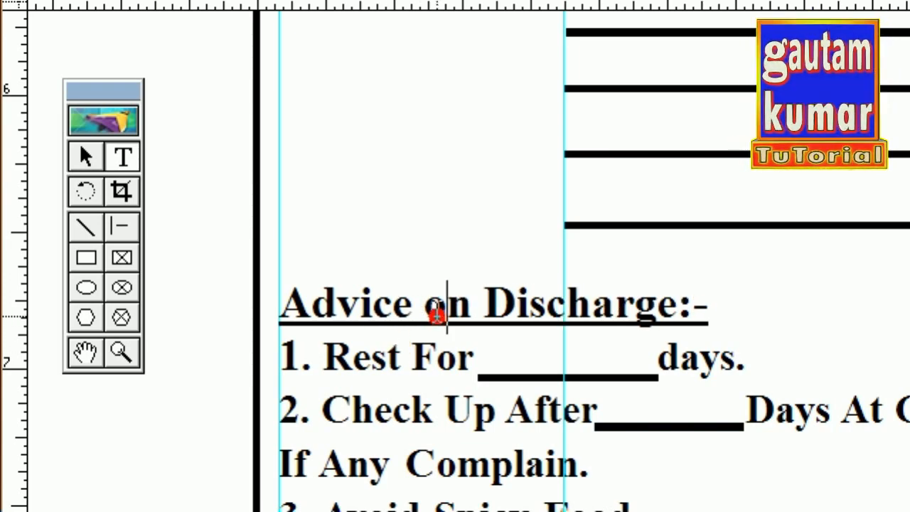
{"action": "left_click", "coordinate": [433, 304]}
{"action": "left_click_drag", "start_coordinate": [433, 304], "coordinate": [446, 307]}
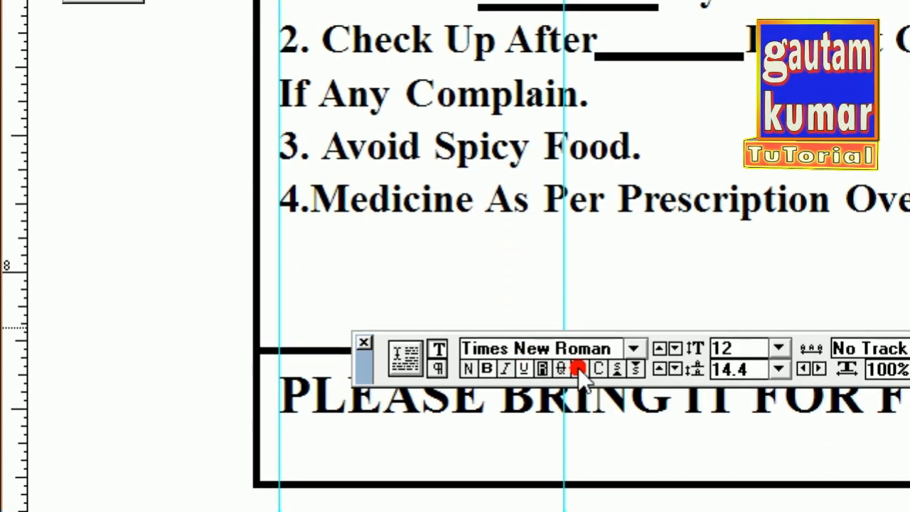
{"action": "left_click", "coordinate": [597, 367]}
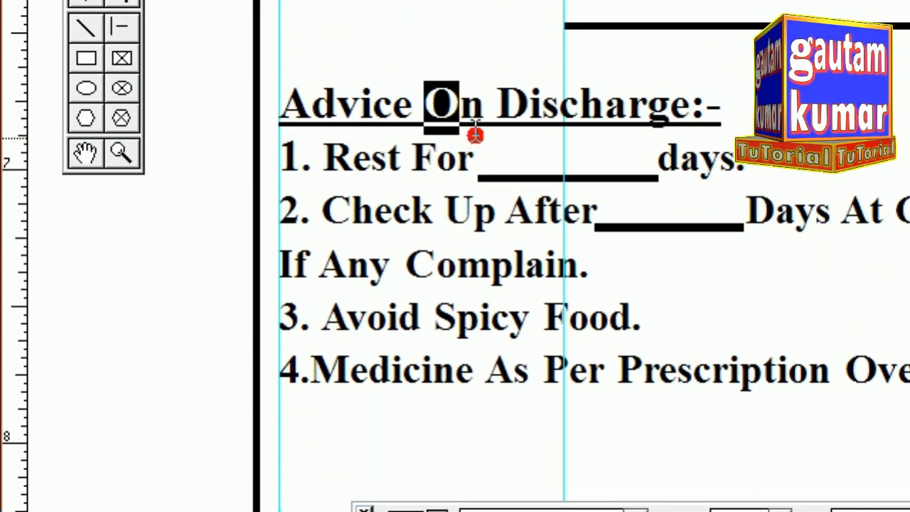
{"action": "left_click", "coordinate": [486, 135]}
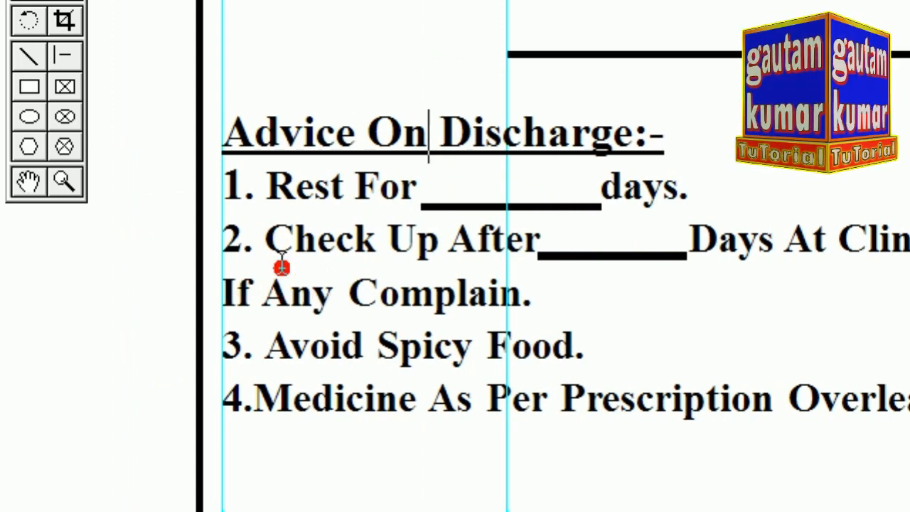
Add a space after the number of the fourth advice item and indent "If Any Complain." beneath the second item's text.
{"action": "left_click", "coordinate": [255, 366]}
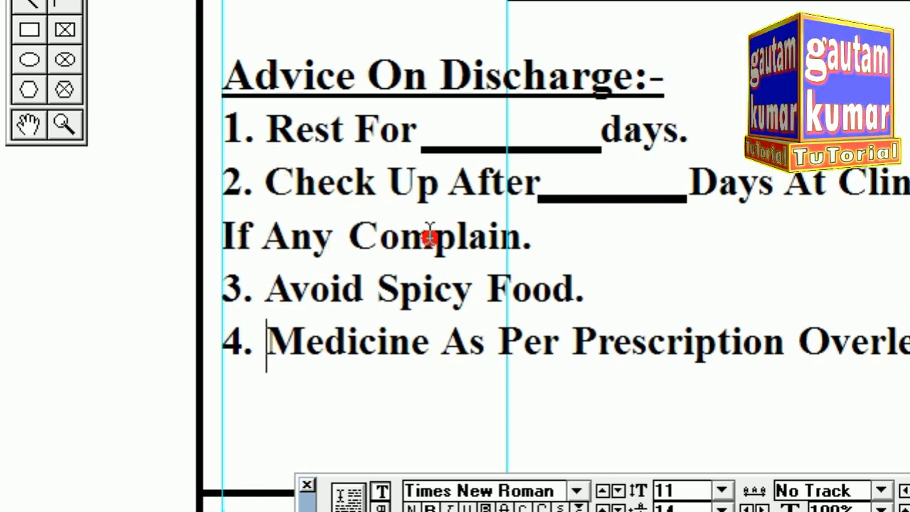
{"action": "left_click", "coordinate": [223, 238]}
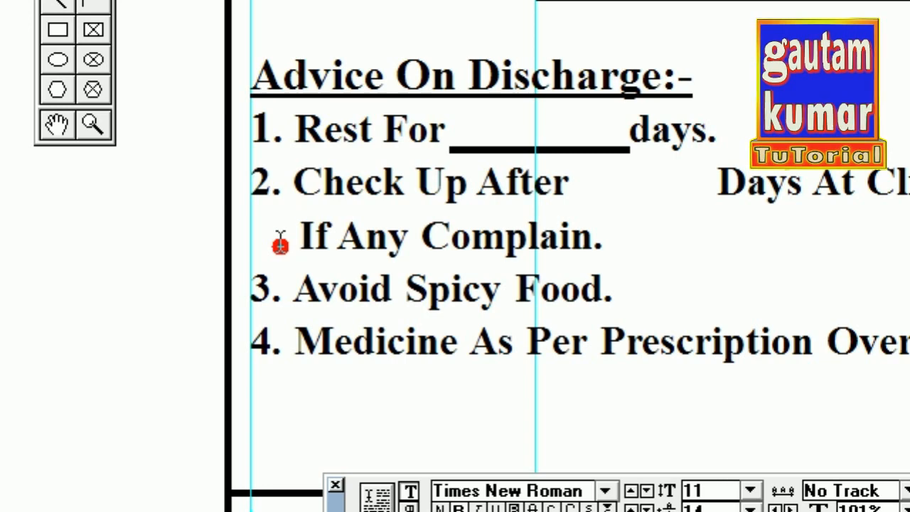
{"action": "key", "text": "BackSpace"}
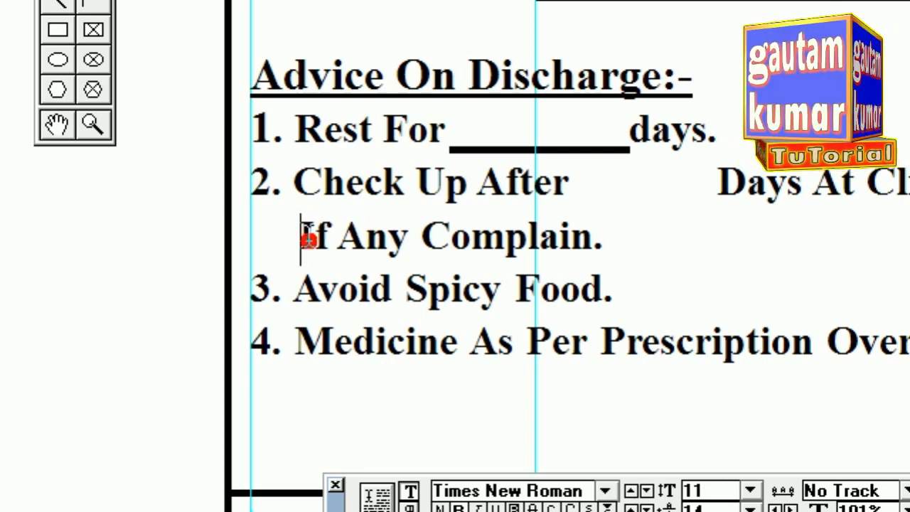
Cut the line "If Any Complain." from beneath the second advice item and paste it back in the same place.
{"action": "left_click_drag", "start_coordinate": [305, 236], "coordinate": [611, 249]}
{"action": "key", "text": "ctrl+c"}
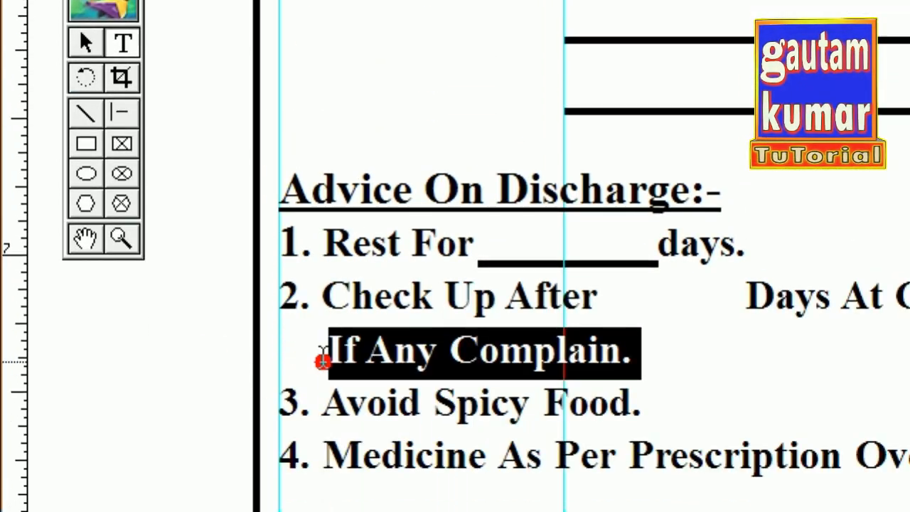
{"action": "left_click", "coordinate": [323, 356]}
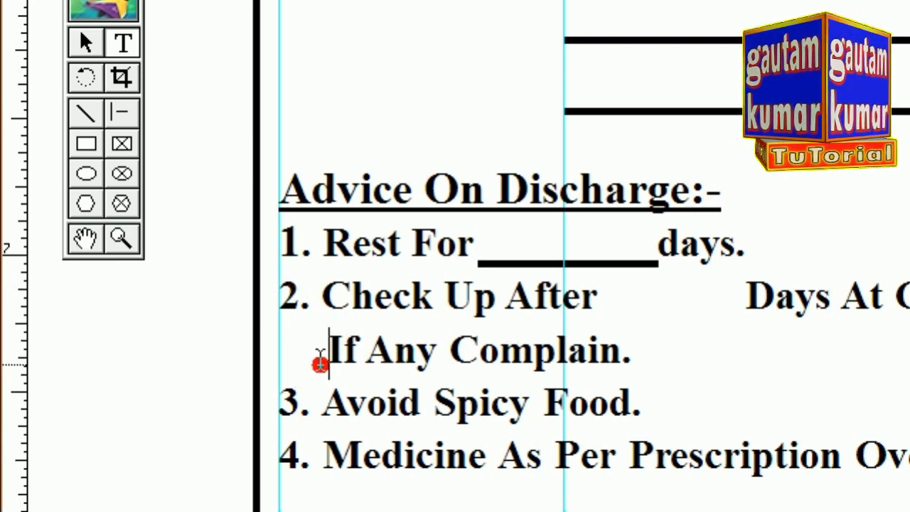
{"action": "mouse_move", "coordinate": [332, 358]}
{"action": "left_mouse_down"}
{"action": "mouse_move", "coordinate": [449, 366]}
{"action": "mouse_move", "coordinate": [626, 354]}
{"action": "left_mouse_up"}
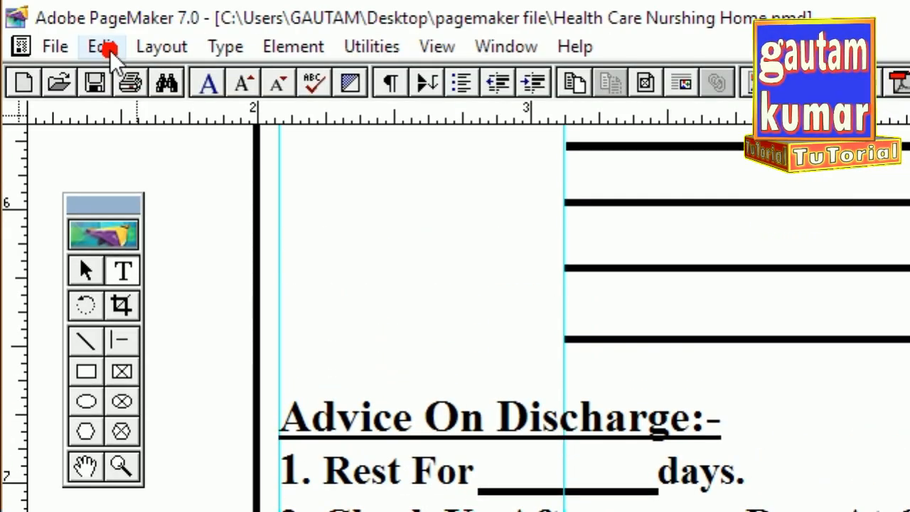
{"action": "left_click", "coordinate": [104, 46]}
{"action": "left_click", "coordinate": [146, 122]}
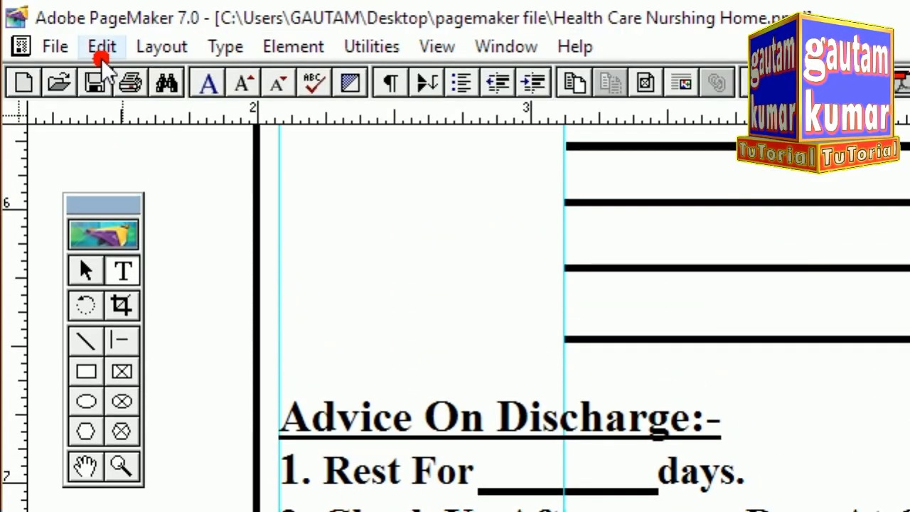
{"action": "left_click", "coordinate": [102, 46]}
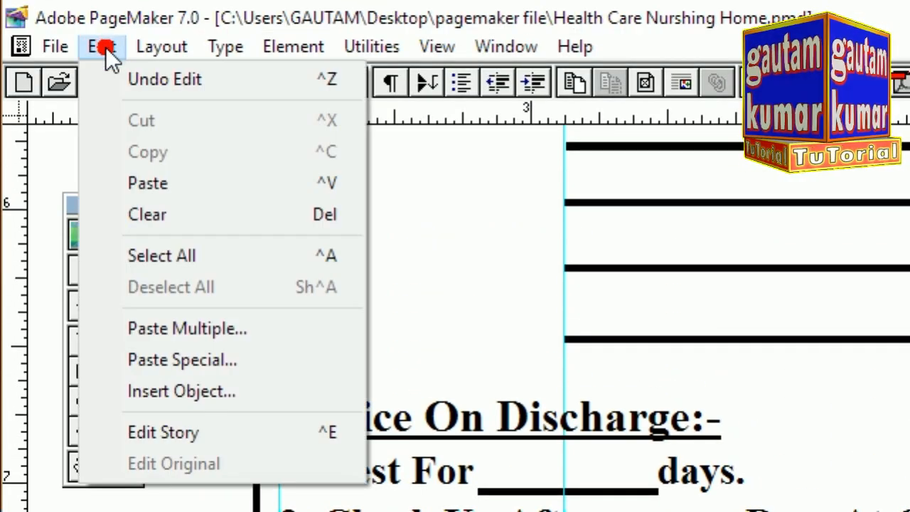
{"action": "left_click", "coordinate": [145, 181]}
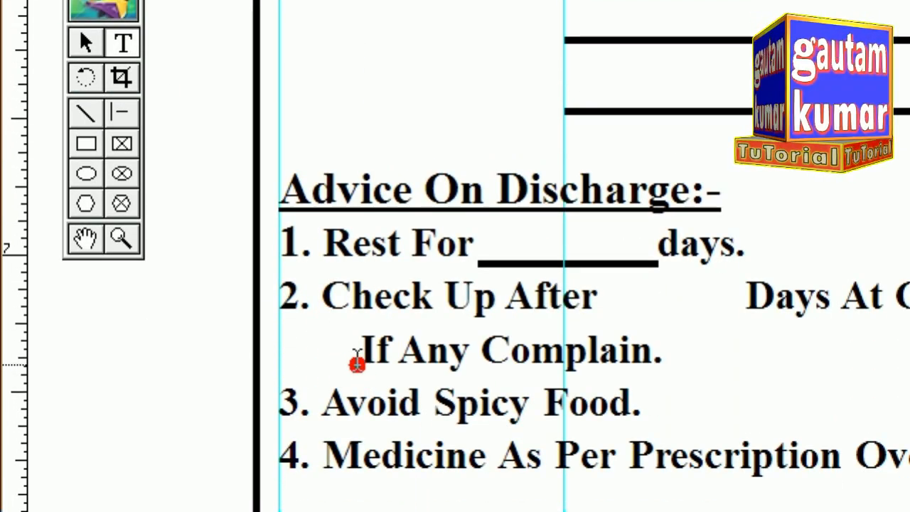
Delete the extra indentation before "If Any Complain." so the line sits beneath the second item's text again.
{"action": "left_click", "coordinate": [363, 350]}
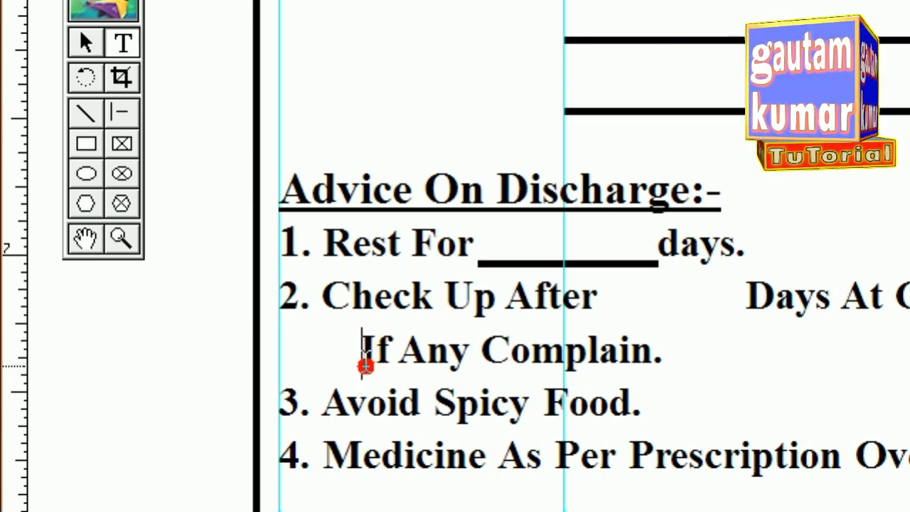
{"action": "key", "text": "BackSpace"}
{"action": "key", "text": "BackSpace"}
{"action": "key", "text": "BackSpace"}
{"action": "key", "text": "BackSpace"}
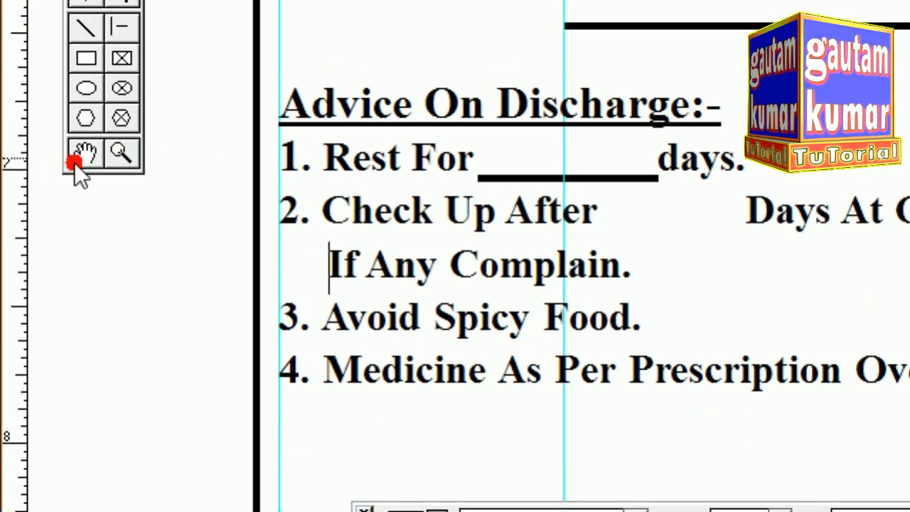
Review the whole certificate page, and inspect its heading, title box and patient detail fields at actual size.
{"action": "left_click", "coordinate": [74, 162]}
{"action": "left_click_drag", "start_coordinate": [713, 138], "coordinate": [684, 246]}
{"action": "left_click_drag", "start_coordinate": [687, 121], "coordinate": [690, 196]}
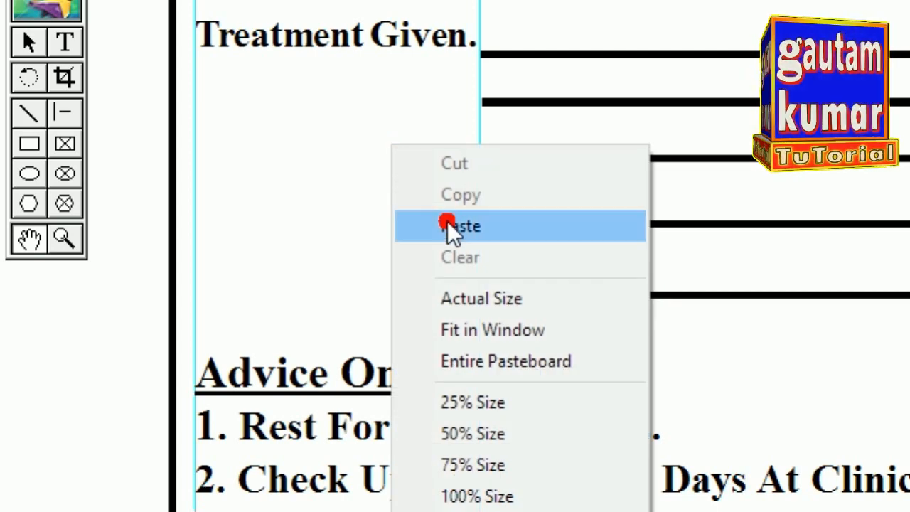
{"action": "left_click", "coordinate": [443, 328]}
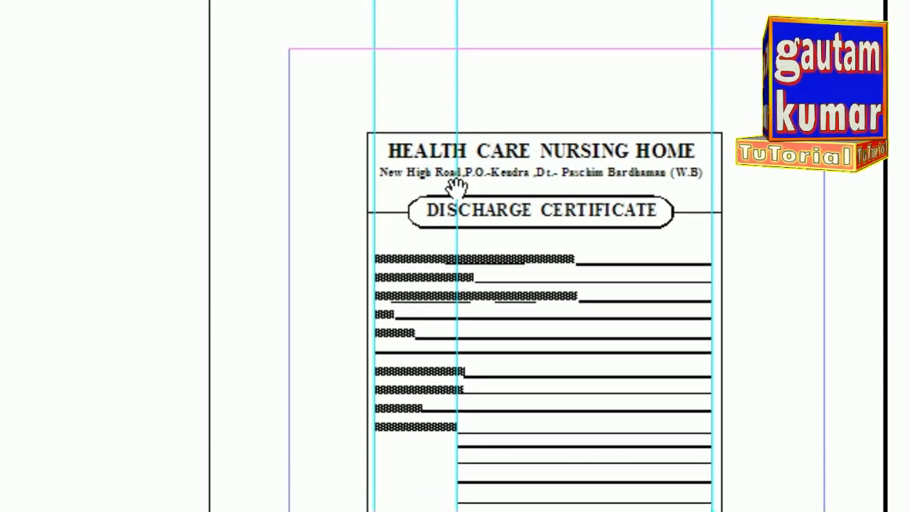
{"action": "right_click", "coordinate": [516, 128]}
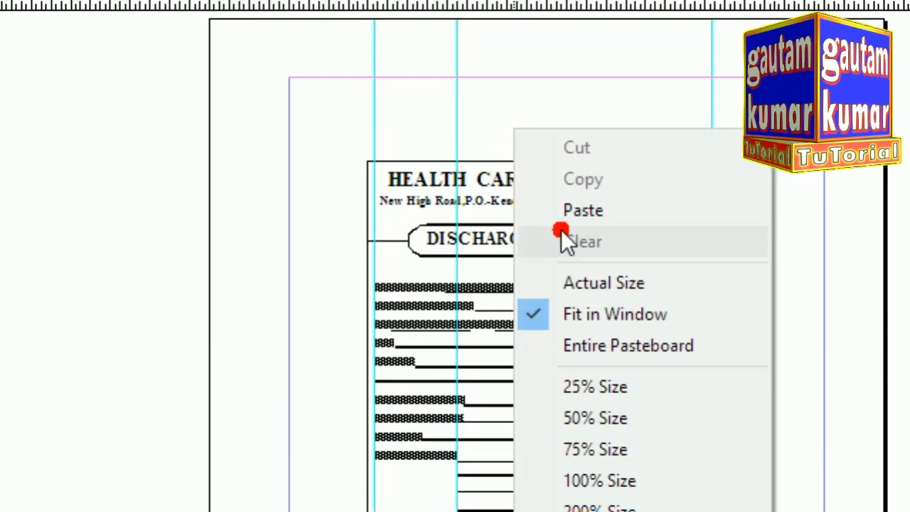
{"action": "left_click", "coordinate": [566, 291]}
{"action": "left_click_drag", "start_coordinate": [522, 360], "coordinate": [356, 142]}
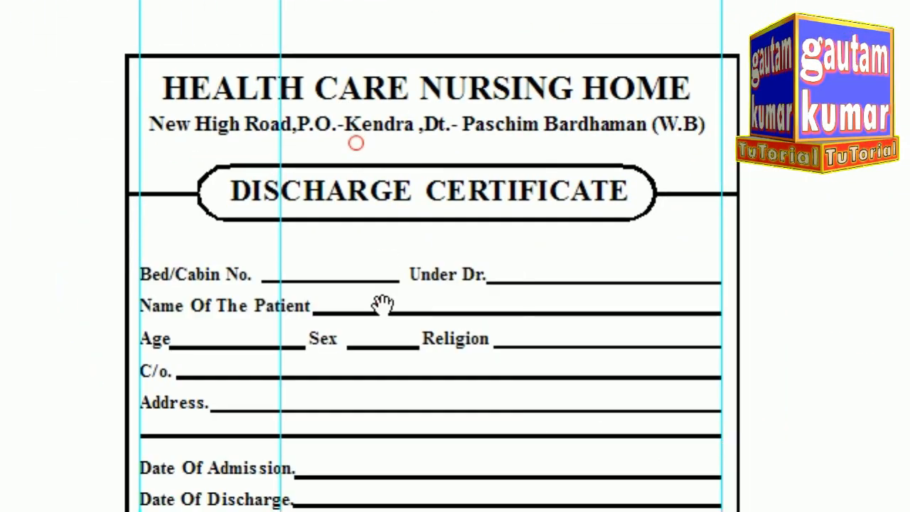
{"action": "left_click_drag", "start_coordinate": [383, 305], "coordinate": [378, 197]}
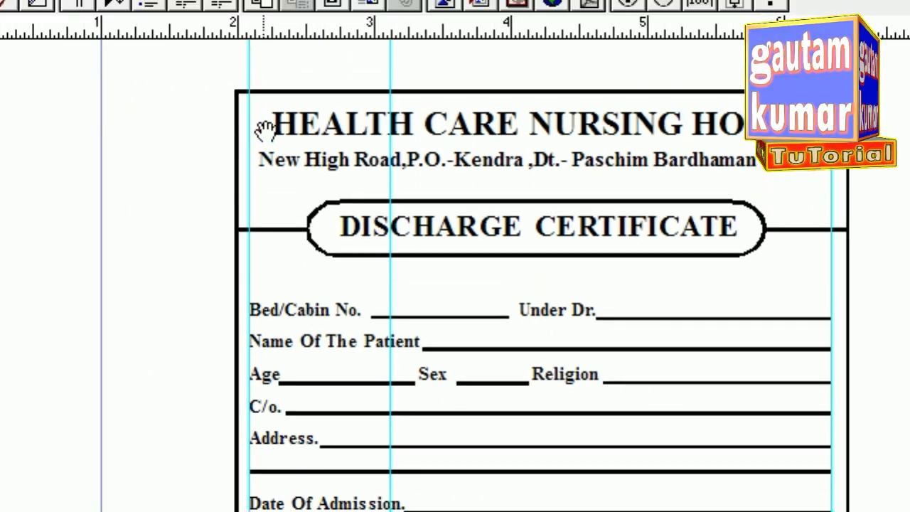
Fill the certificate's outer border rectangle with Yellow, trying Magenta as an alternative before returning to Yellow.
{"action": "left_click", "coordinate": [86, 183]}
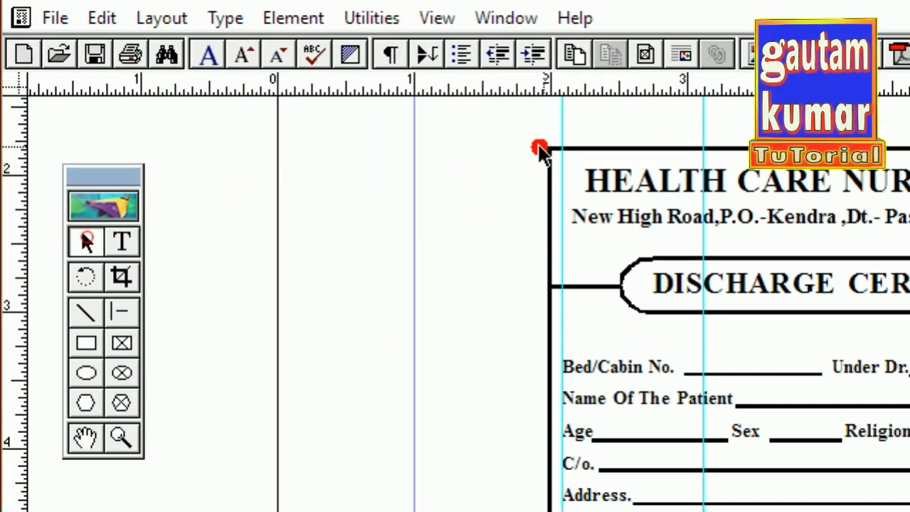
{"action": "left_click", "coordinate": [556, 145]}
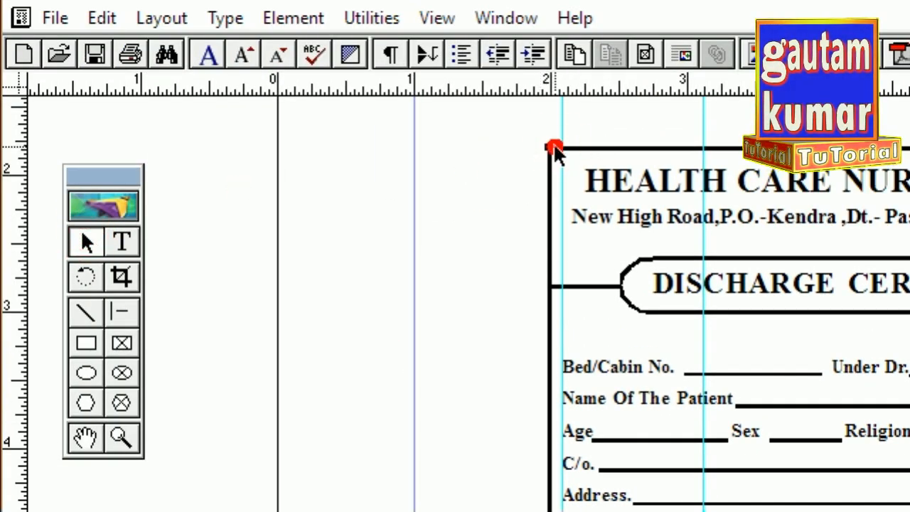
{"action": "left_click", "coordinate": [556, 145]}
{"action": "left_click", "coordinate": [596, 146]}
{"action": "left_click", "coordinate": [597, 146]}
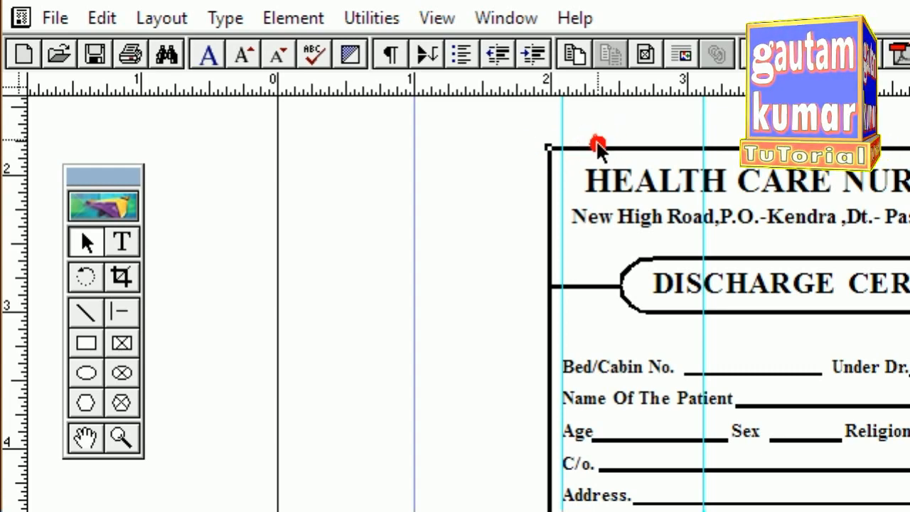
{"action": "left_click", "coordinate": [617, 149]}
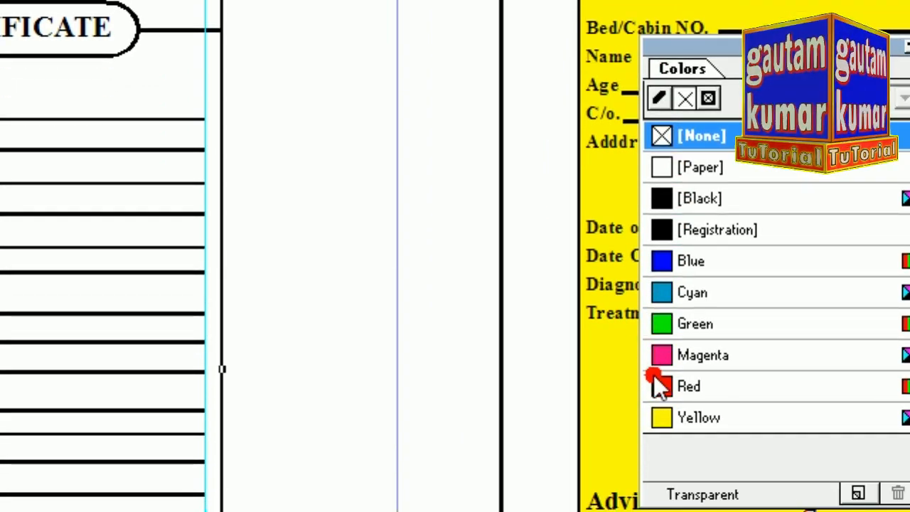
{"action": "left_click", "coordinate": [661, 474]}
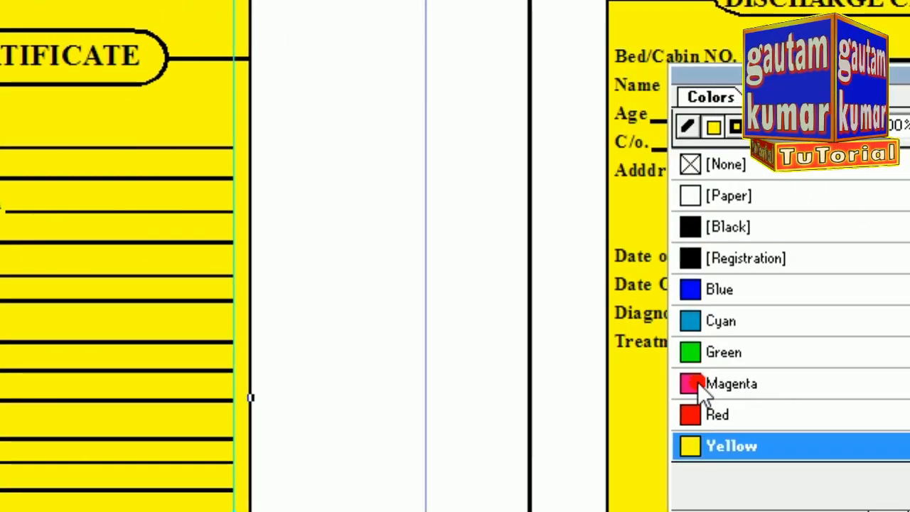
{"action": "left_click", "coordinate": [690, 382]}
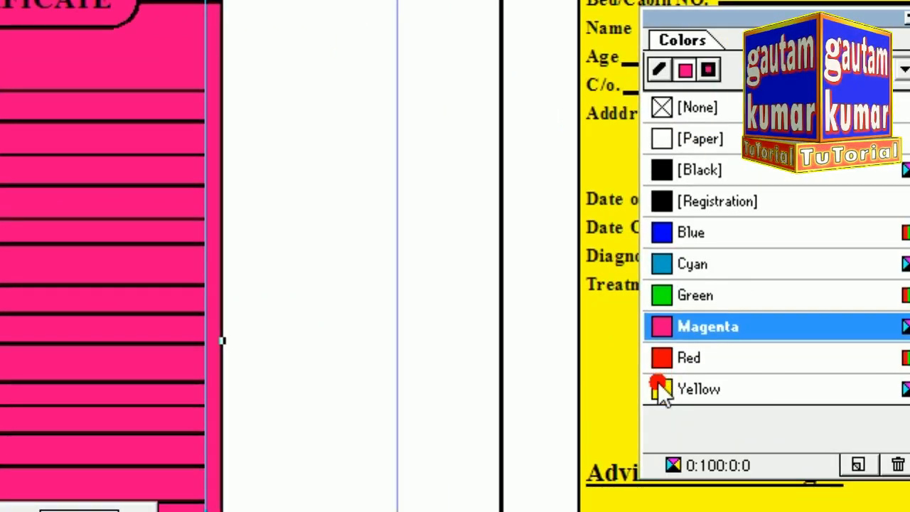
{"action": "left_click", "coordinate": [661, 389]}
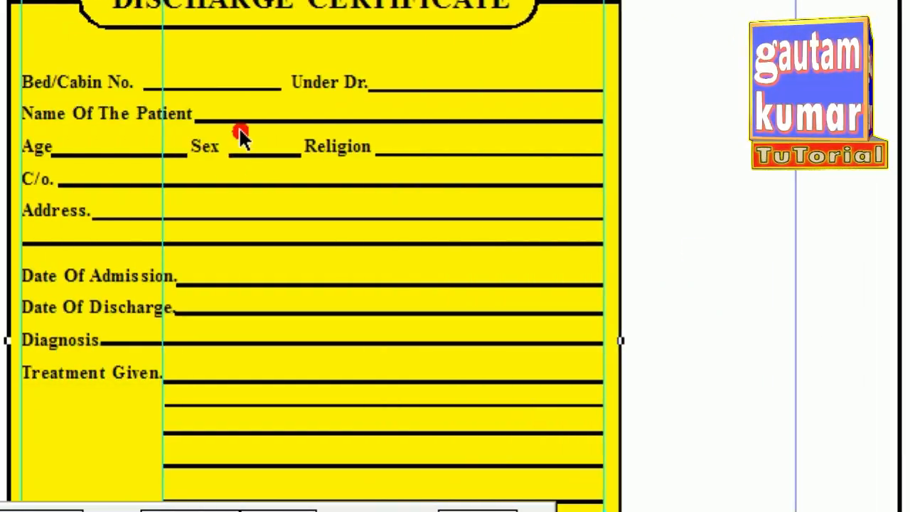